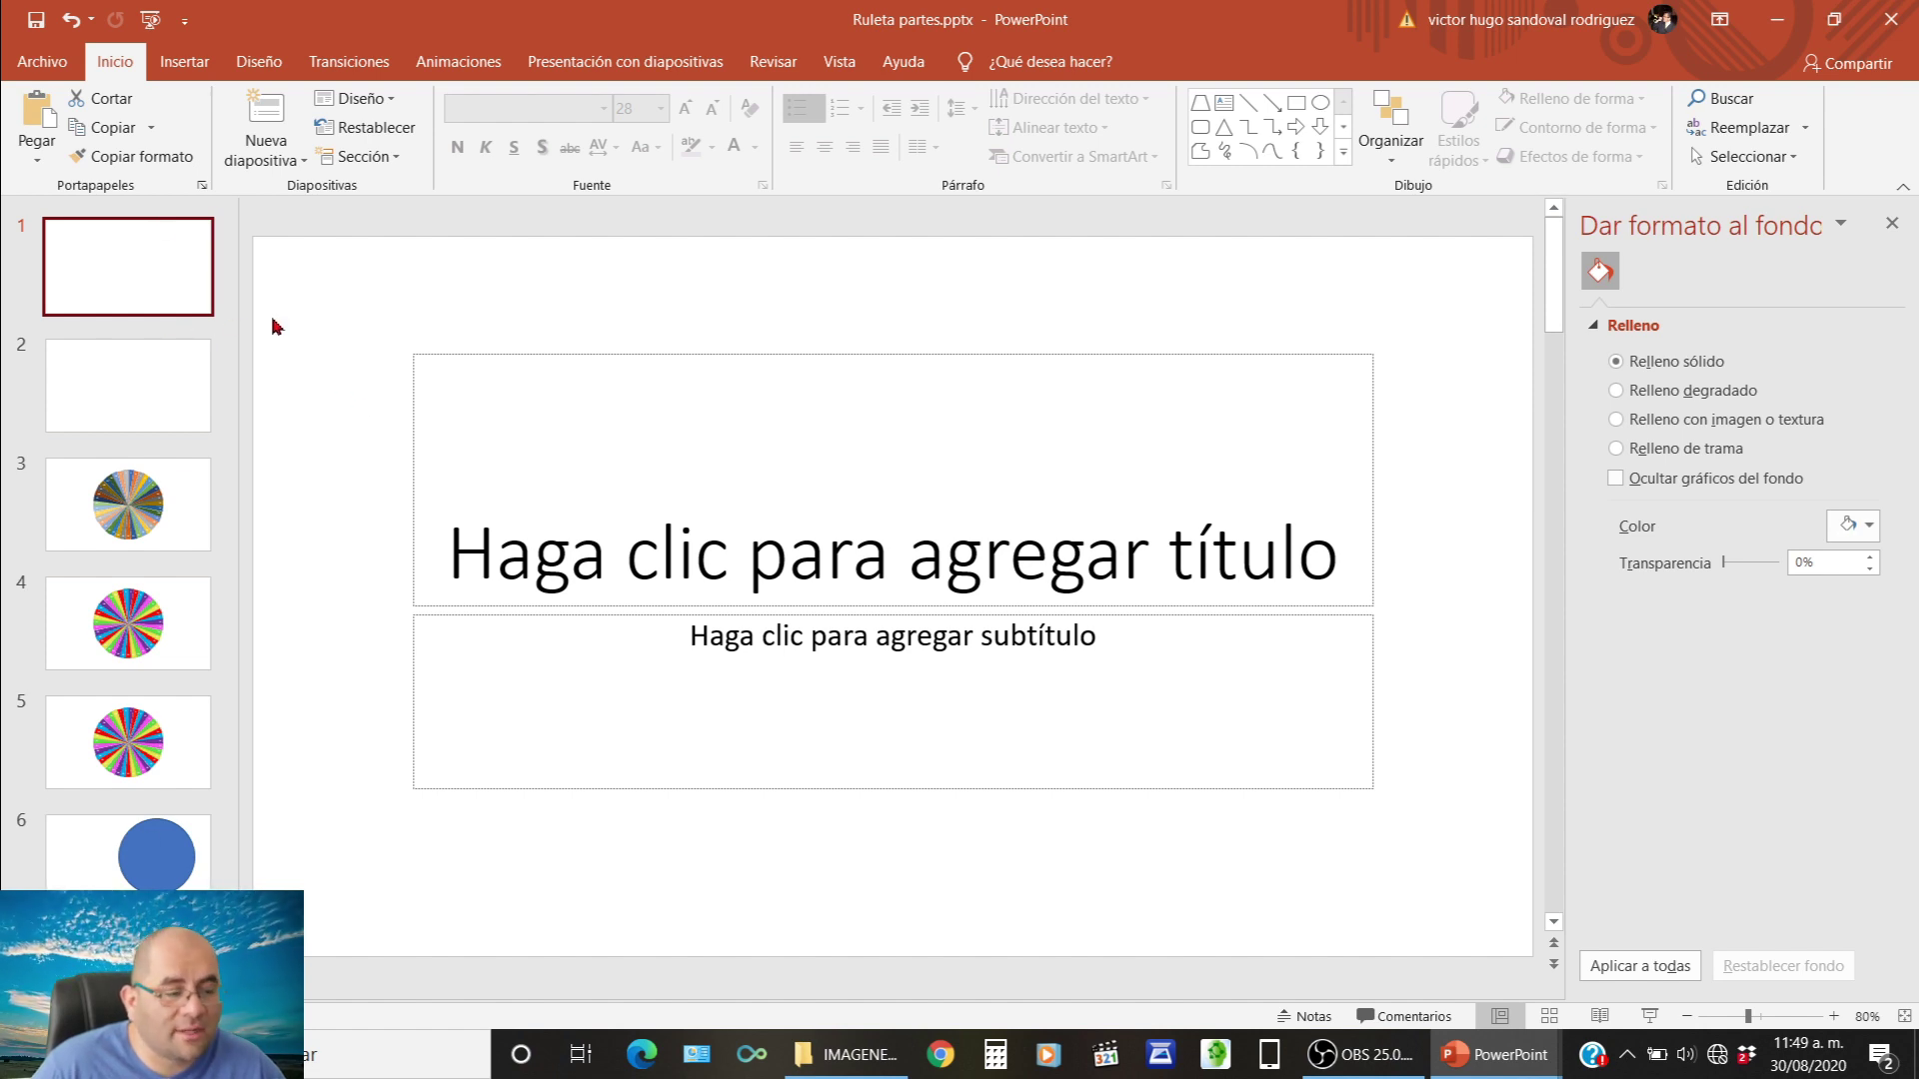
Delete the title and subtitle placeholders from slide 1.
left_click(410, 358)
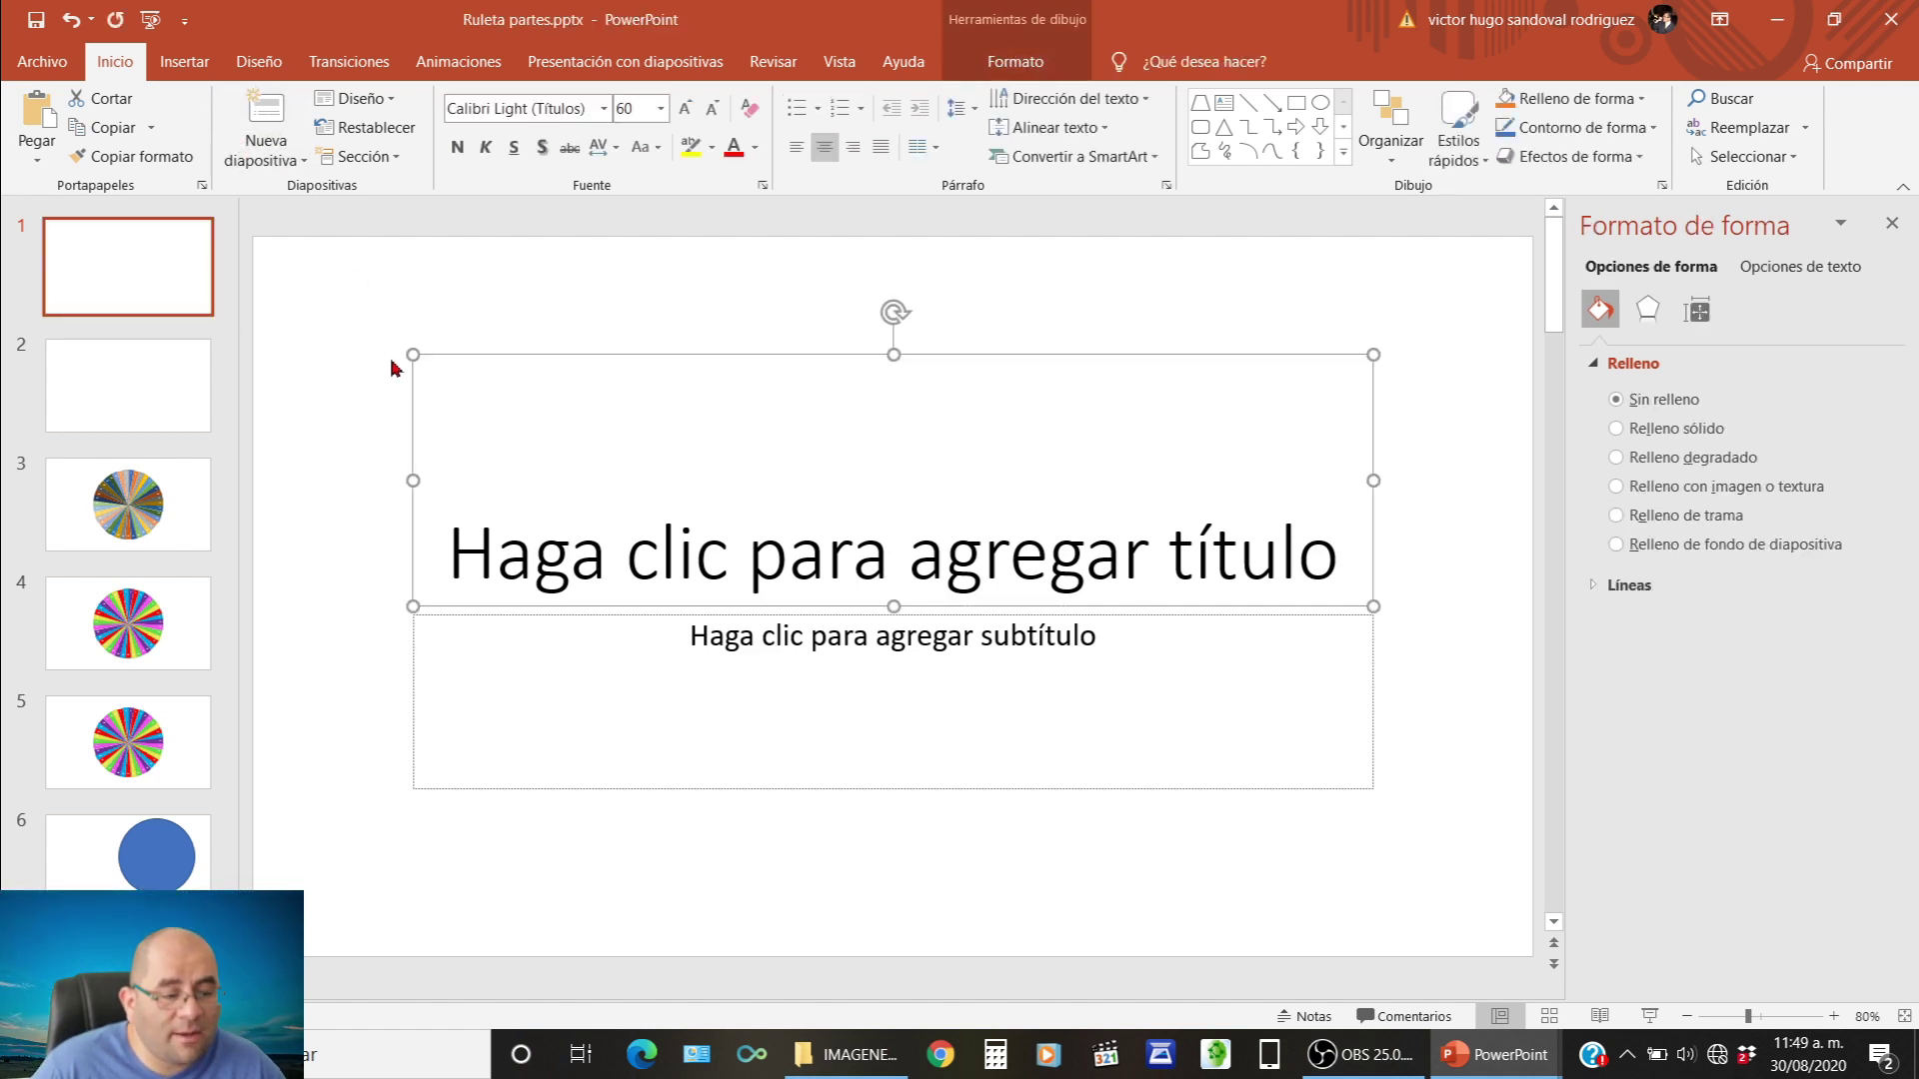
key("Delete")
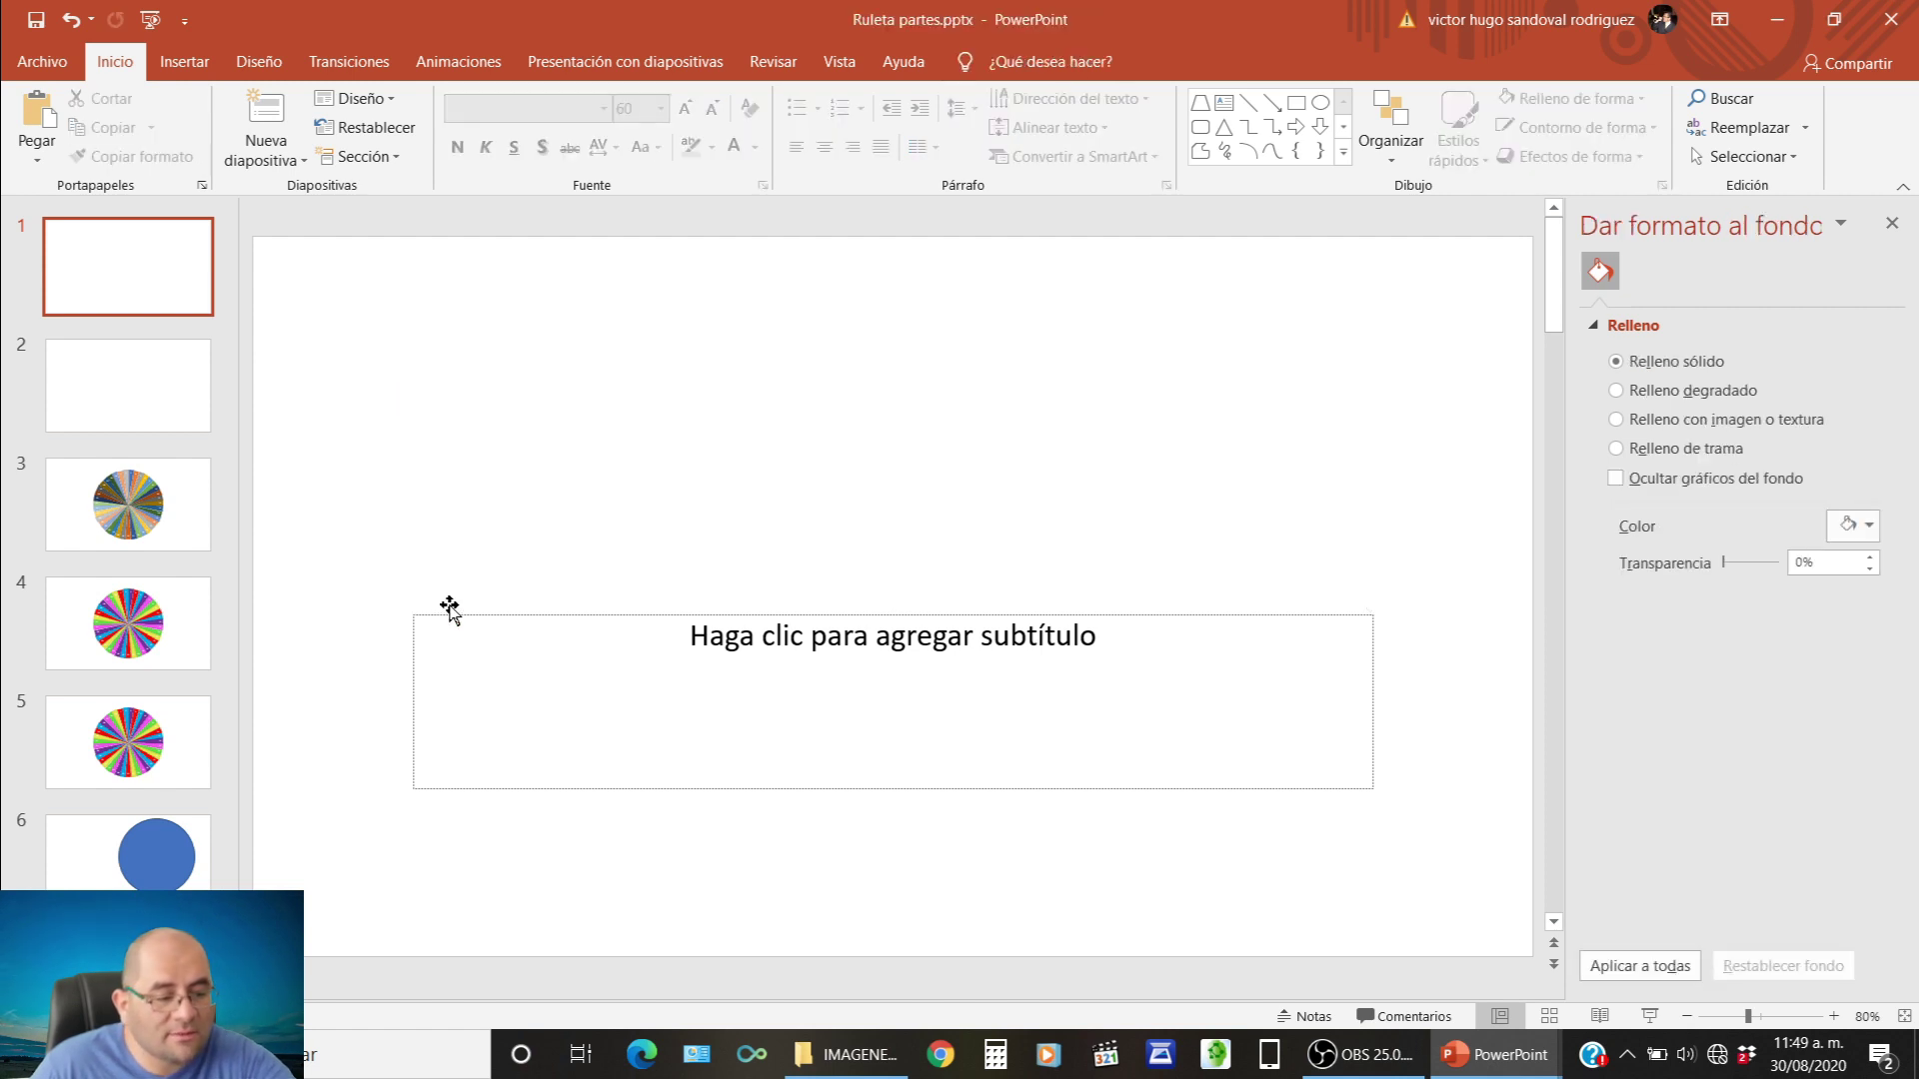
left_click(434, 614)
key("Delete")
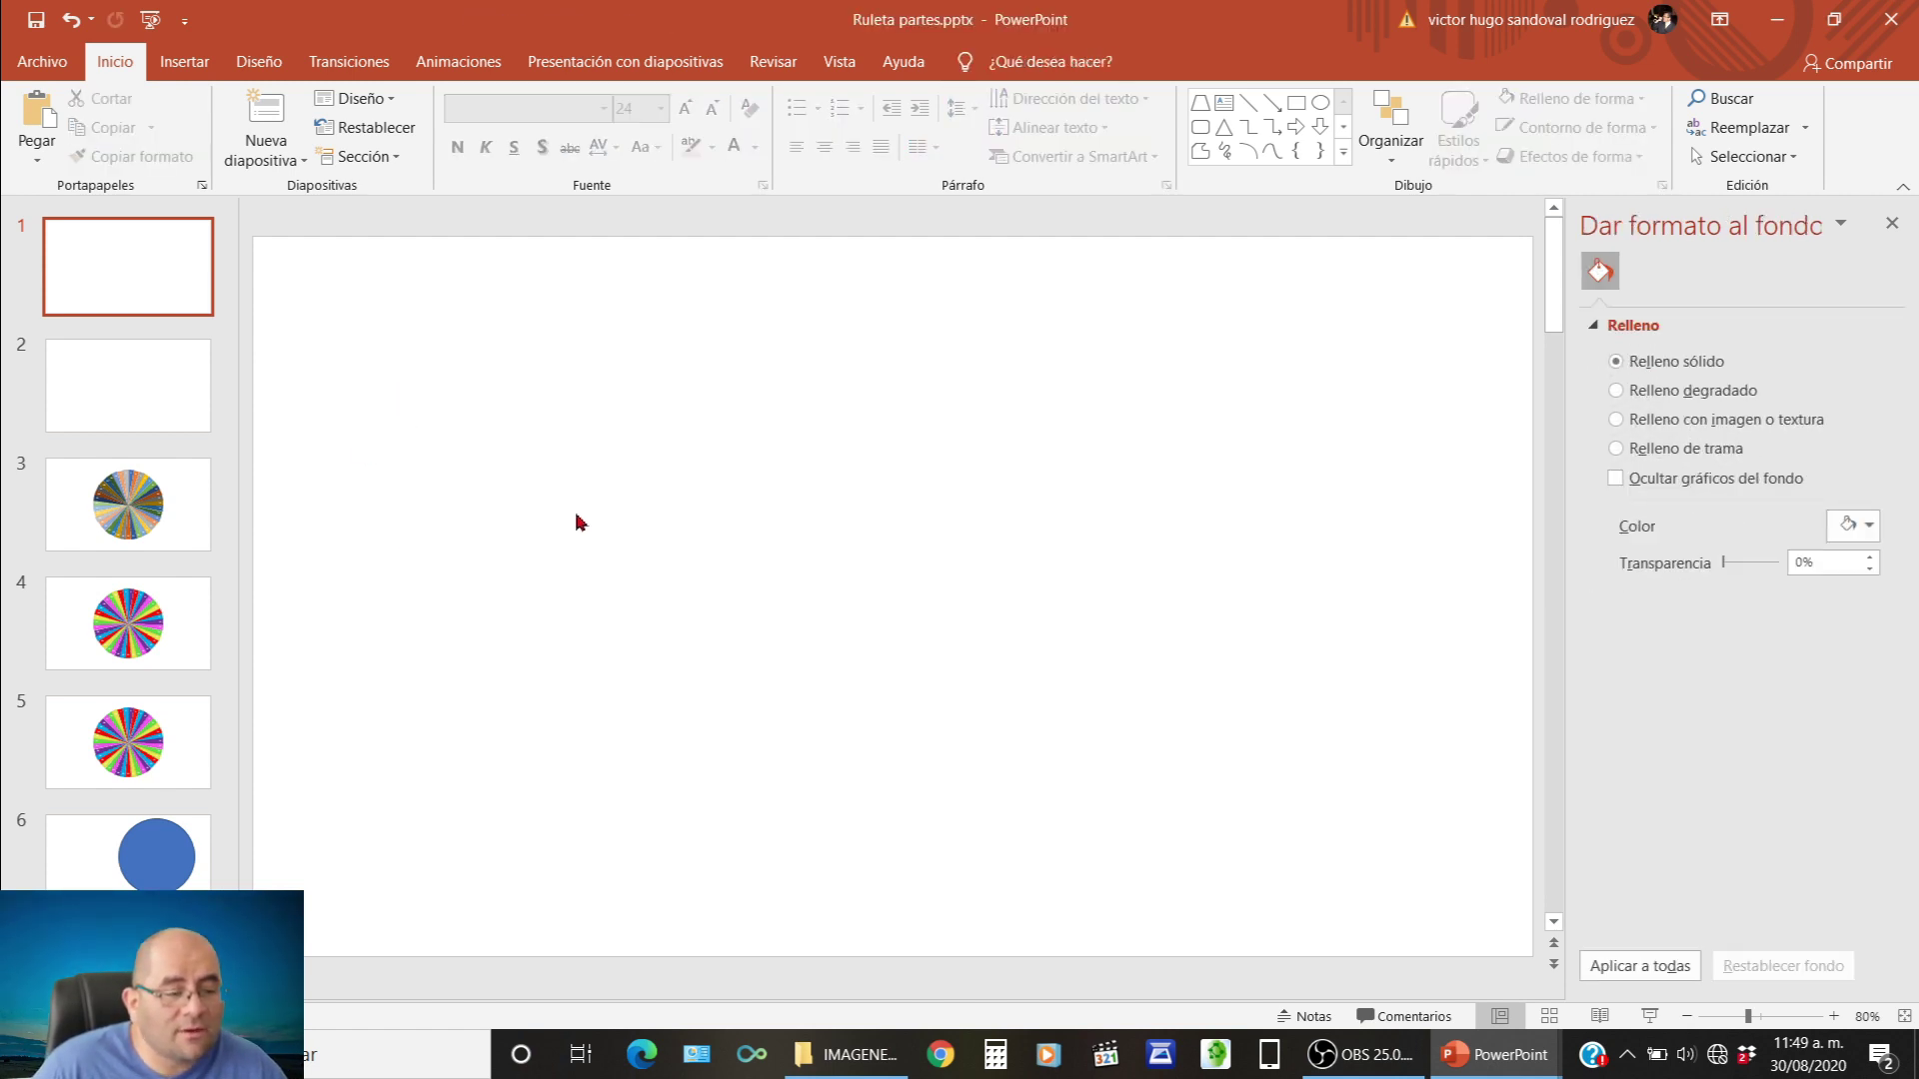
left_click(185, 70)
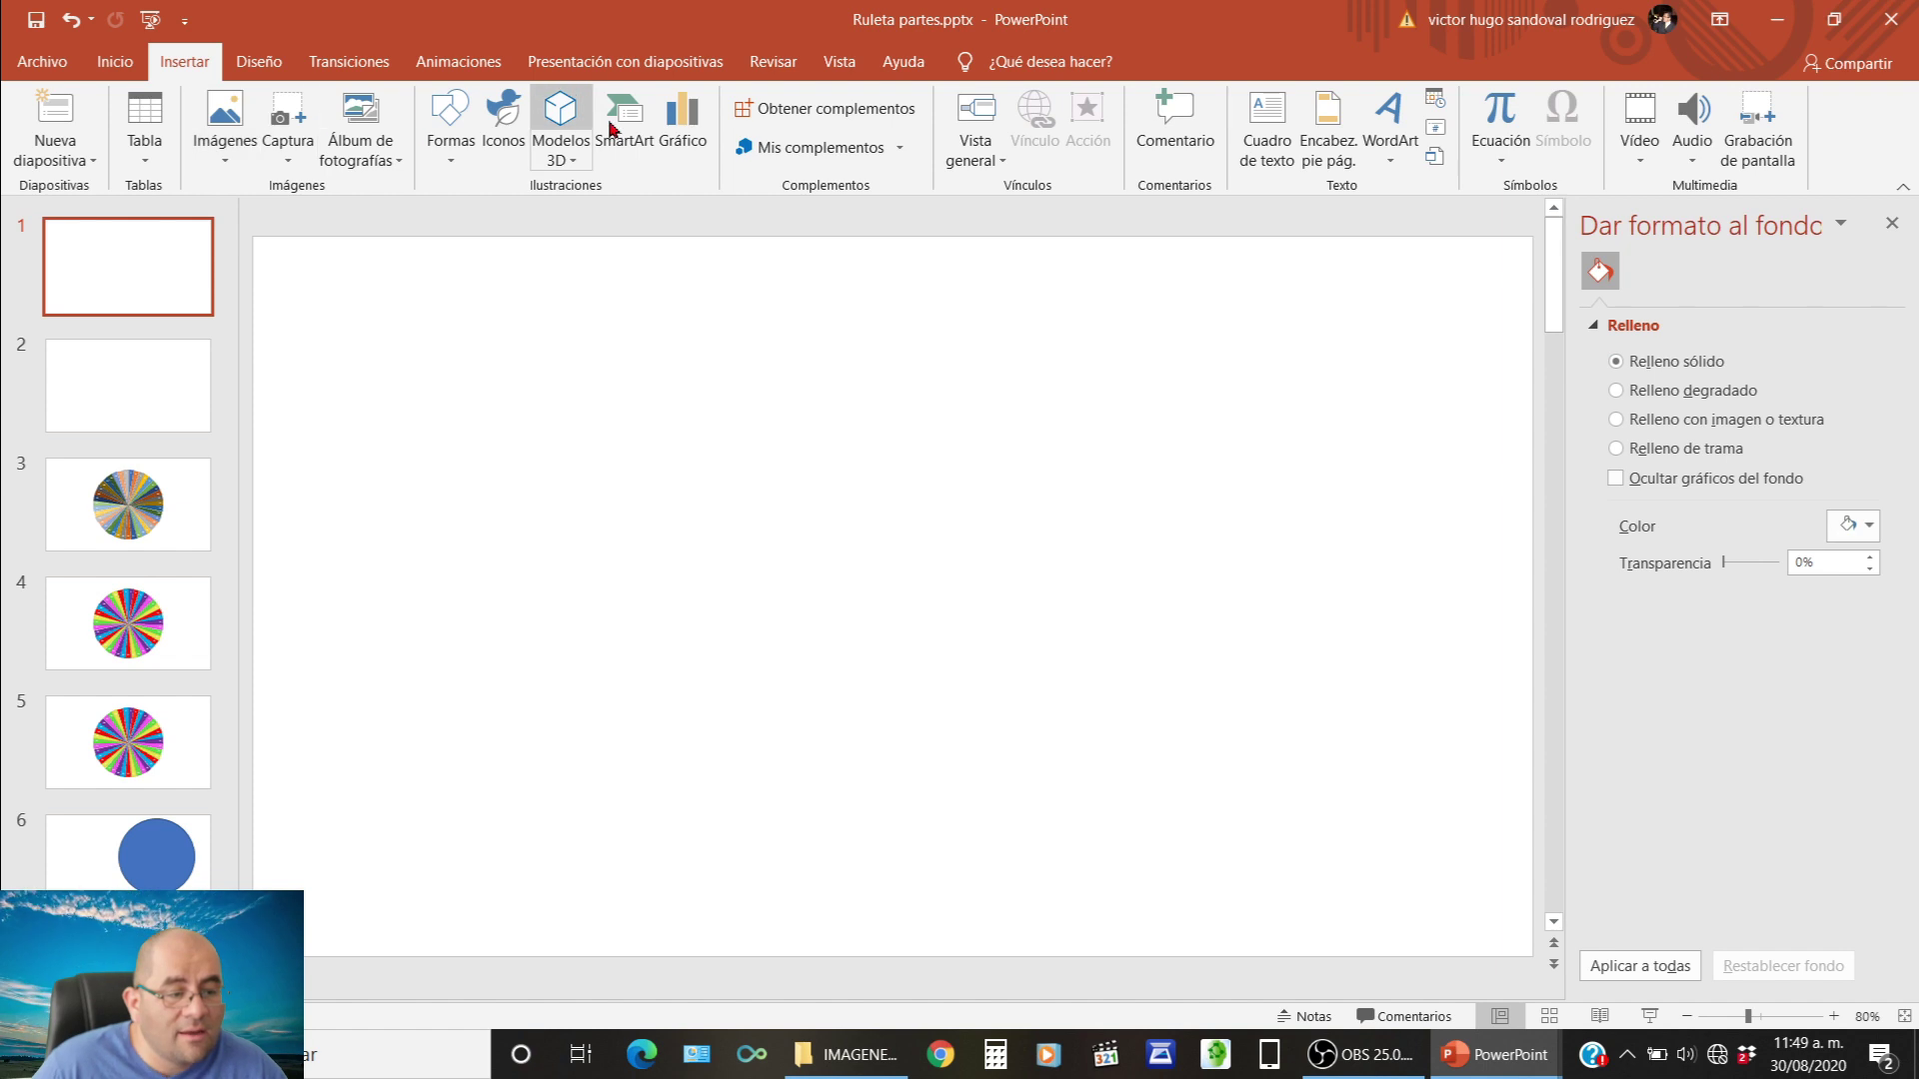
Insert a Circular (pie) chart on slide 1.
left_click(679, 125)
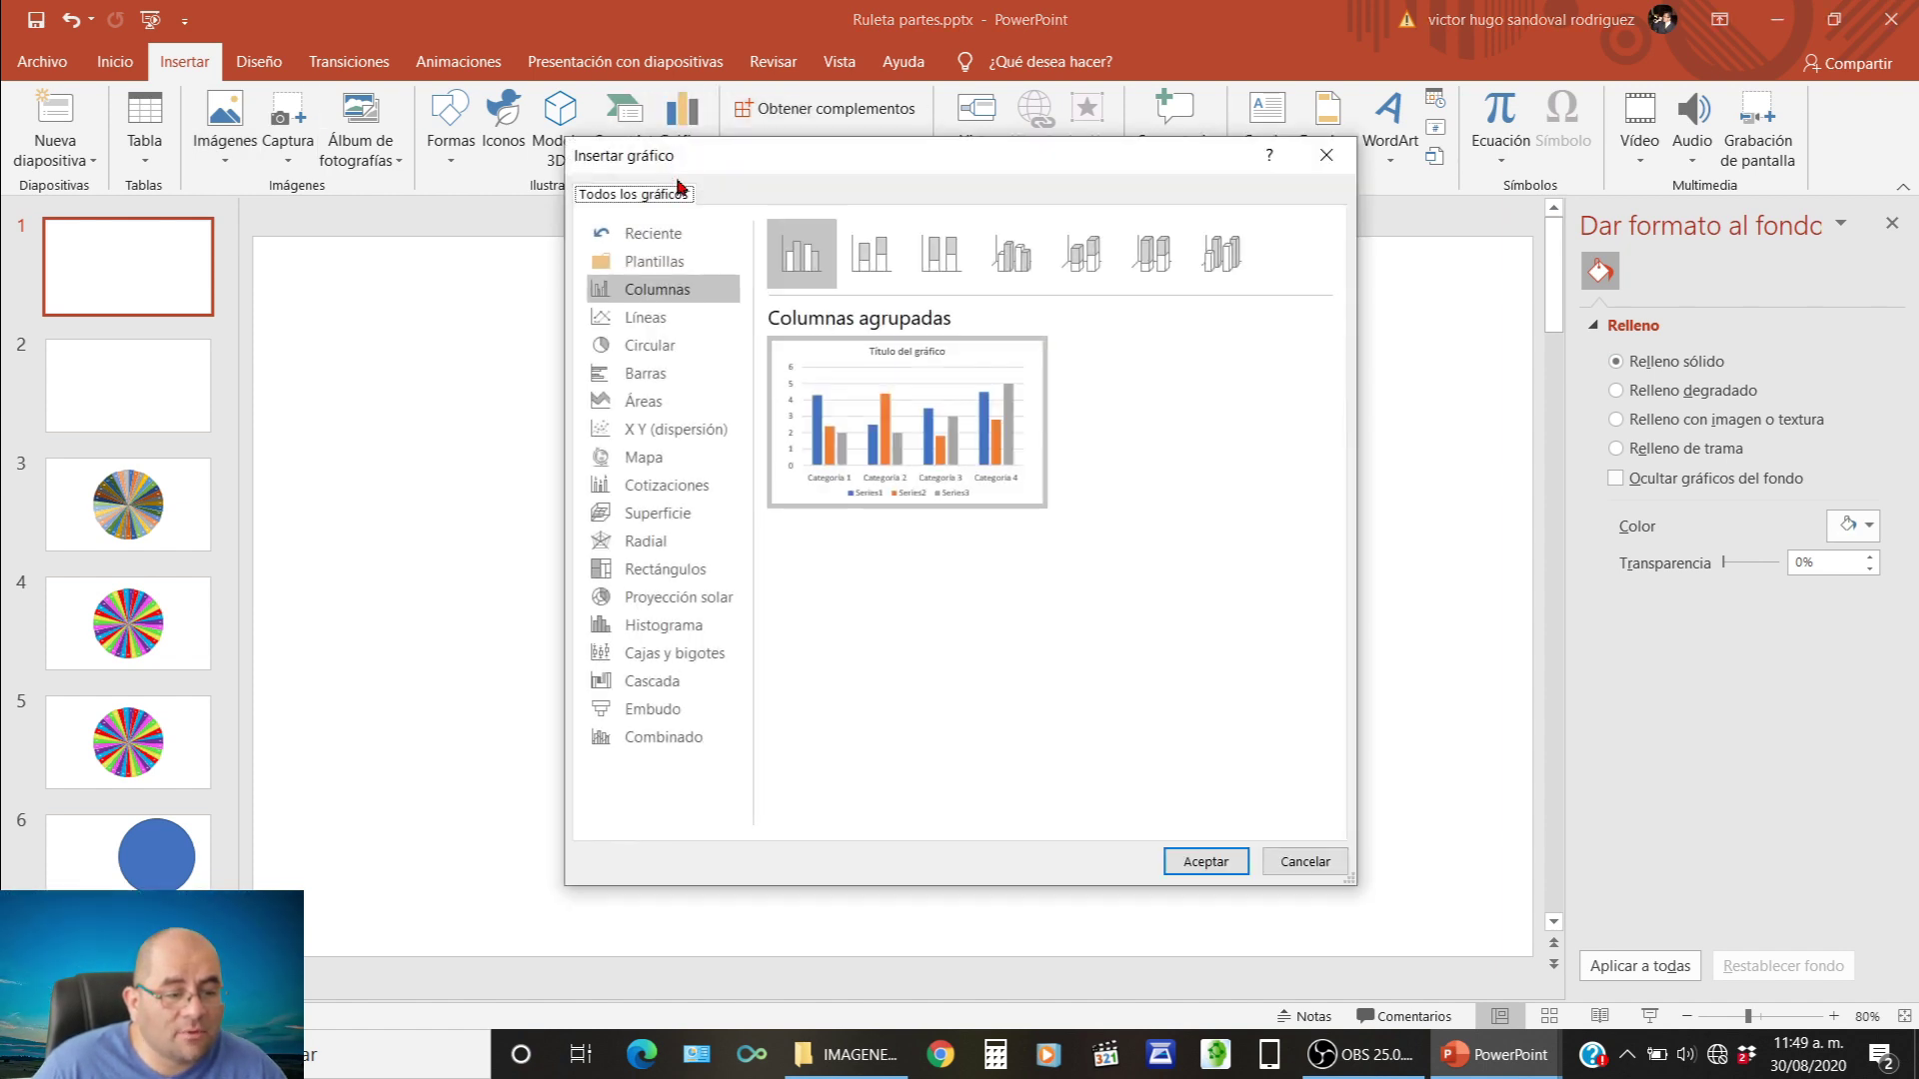
left_click(650, 347)
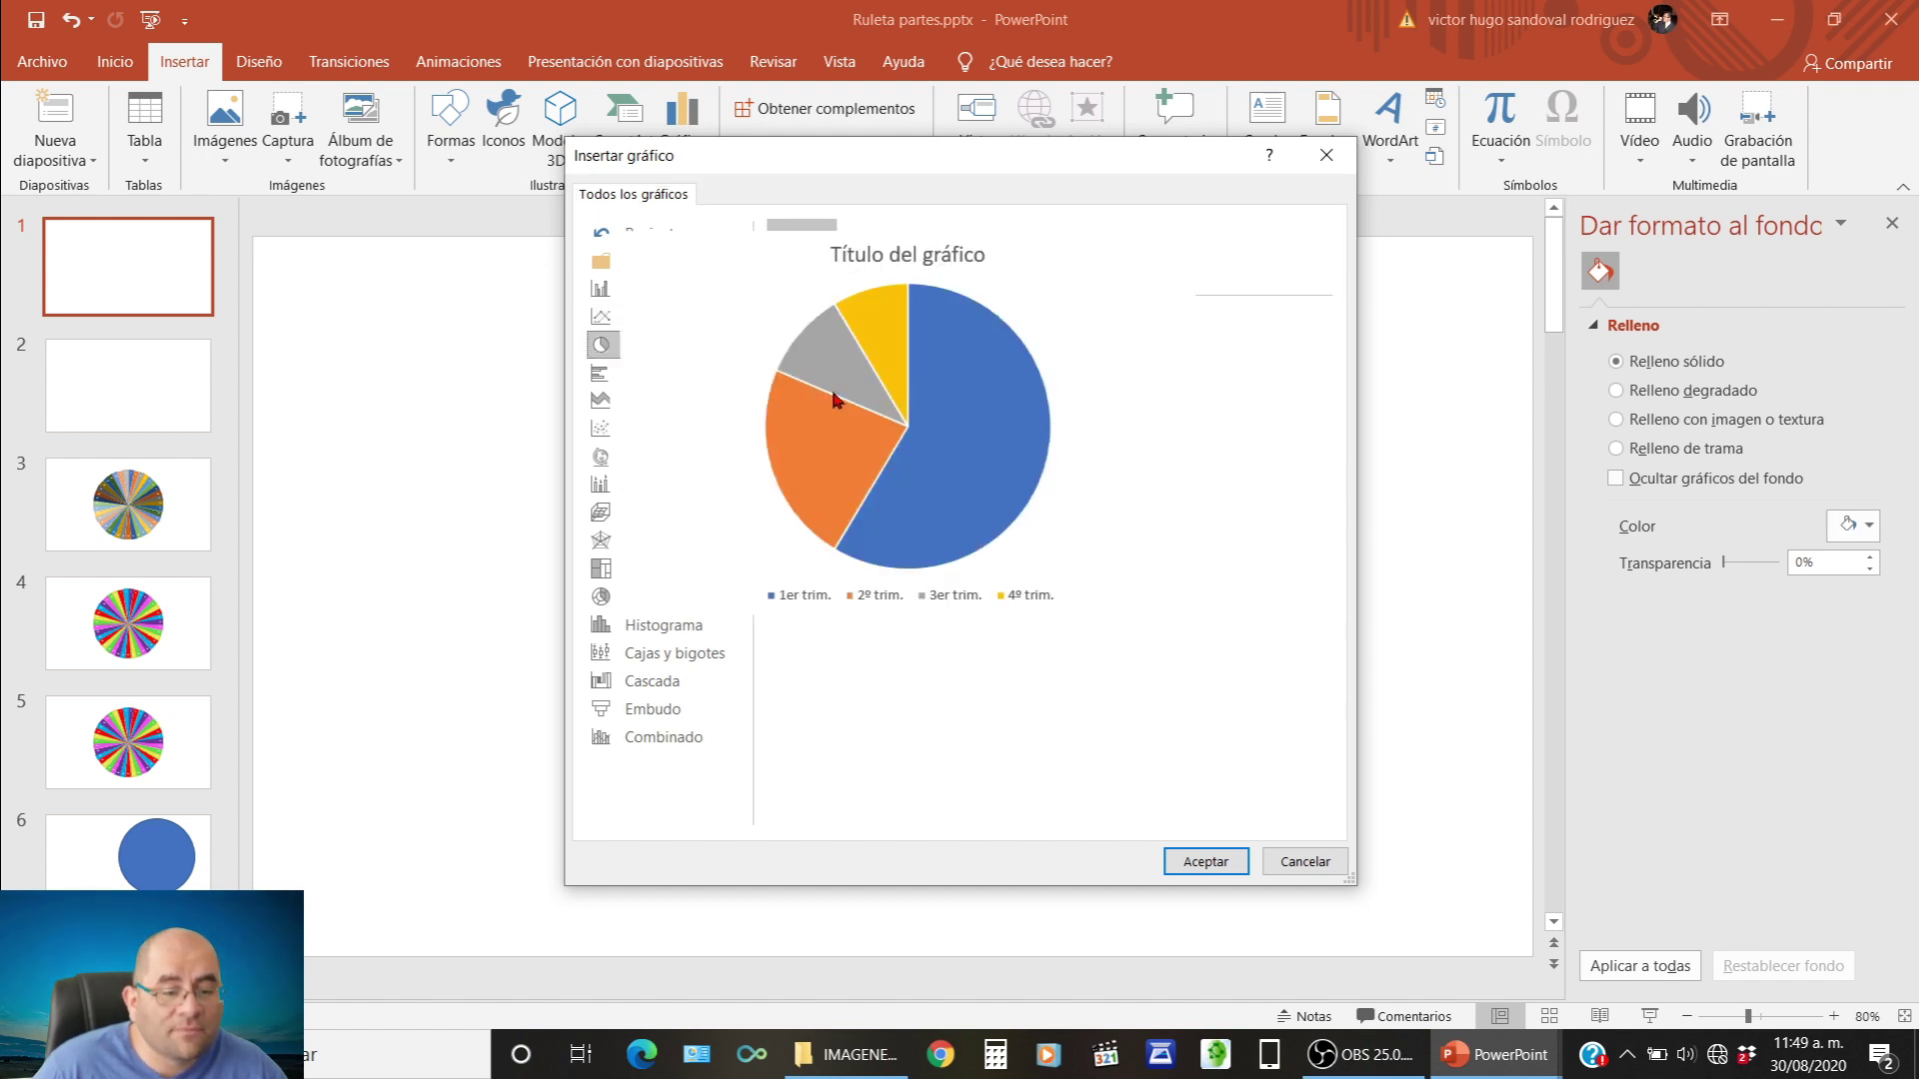
left_click(1198, 861)
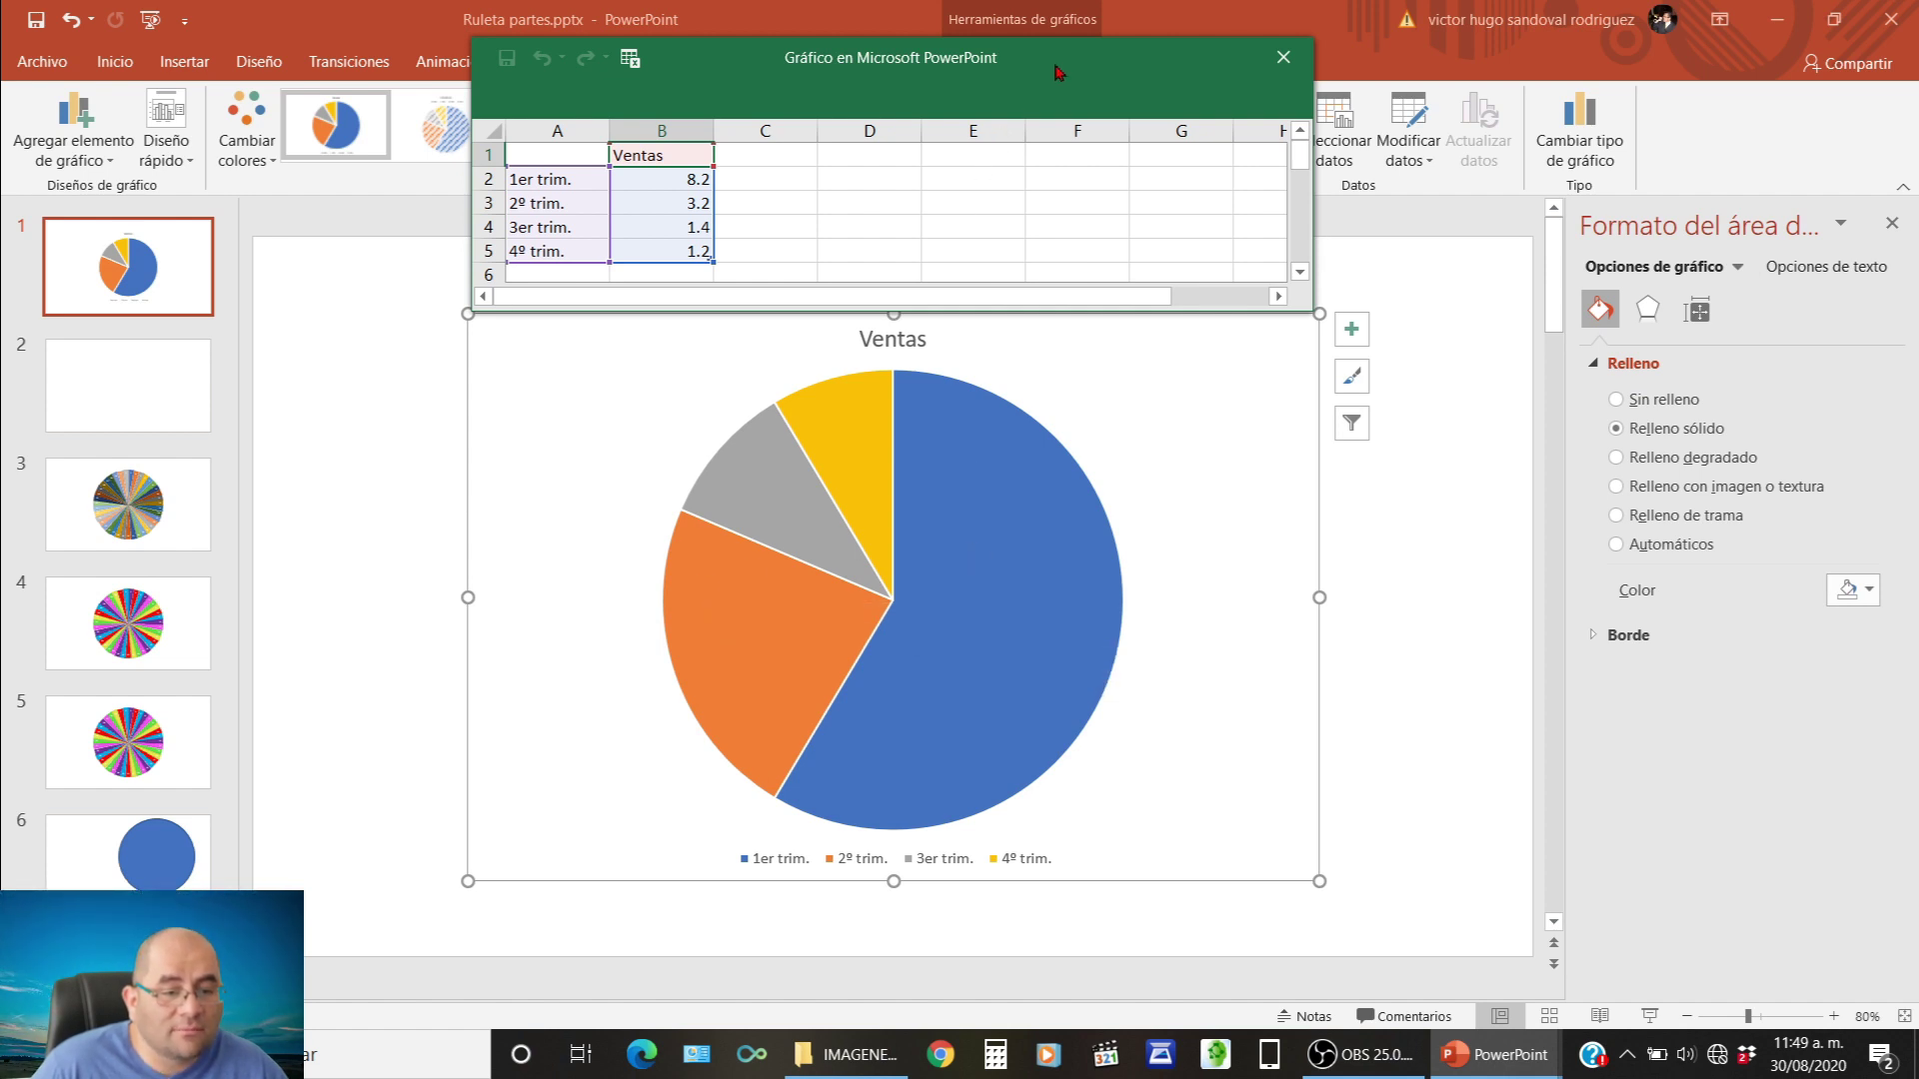
Apply chart style 8 with percentage labels to the pie chart, moving the data window aside.
mouse_move(1057, 66)
left_mouse_down()
mouse_move(967, 180)
mouse_move(707, 411)
mouse_move(637, 407)
left_mouse_up()
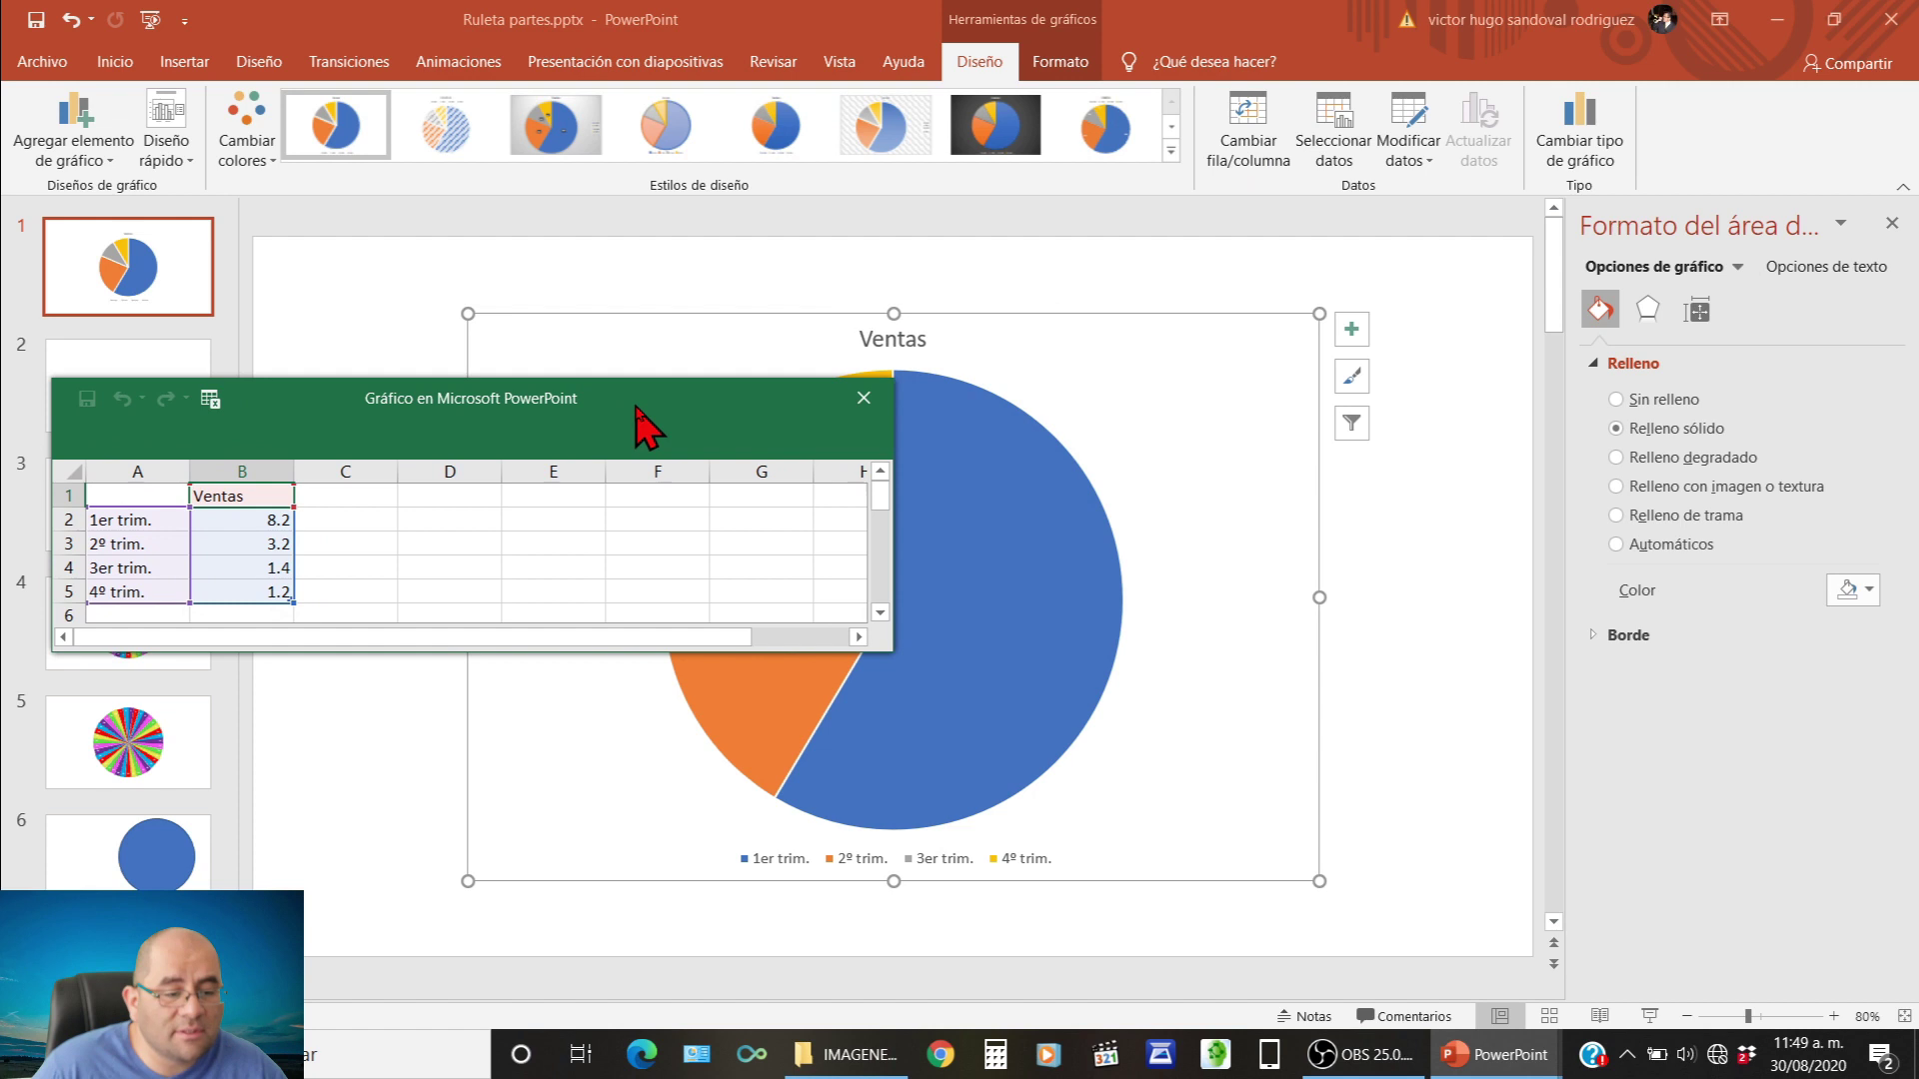
left_click(688, 140)
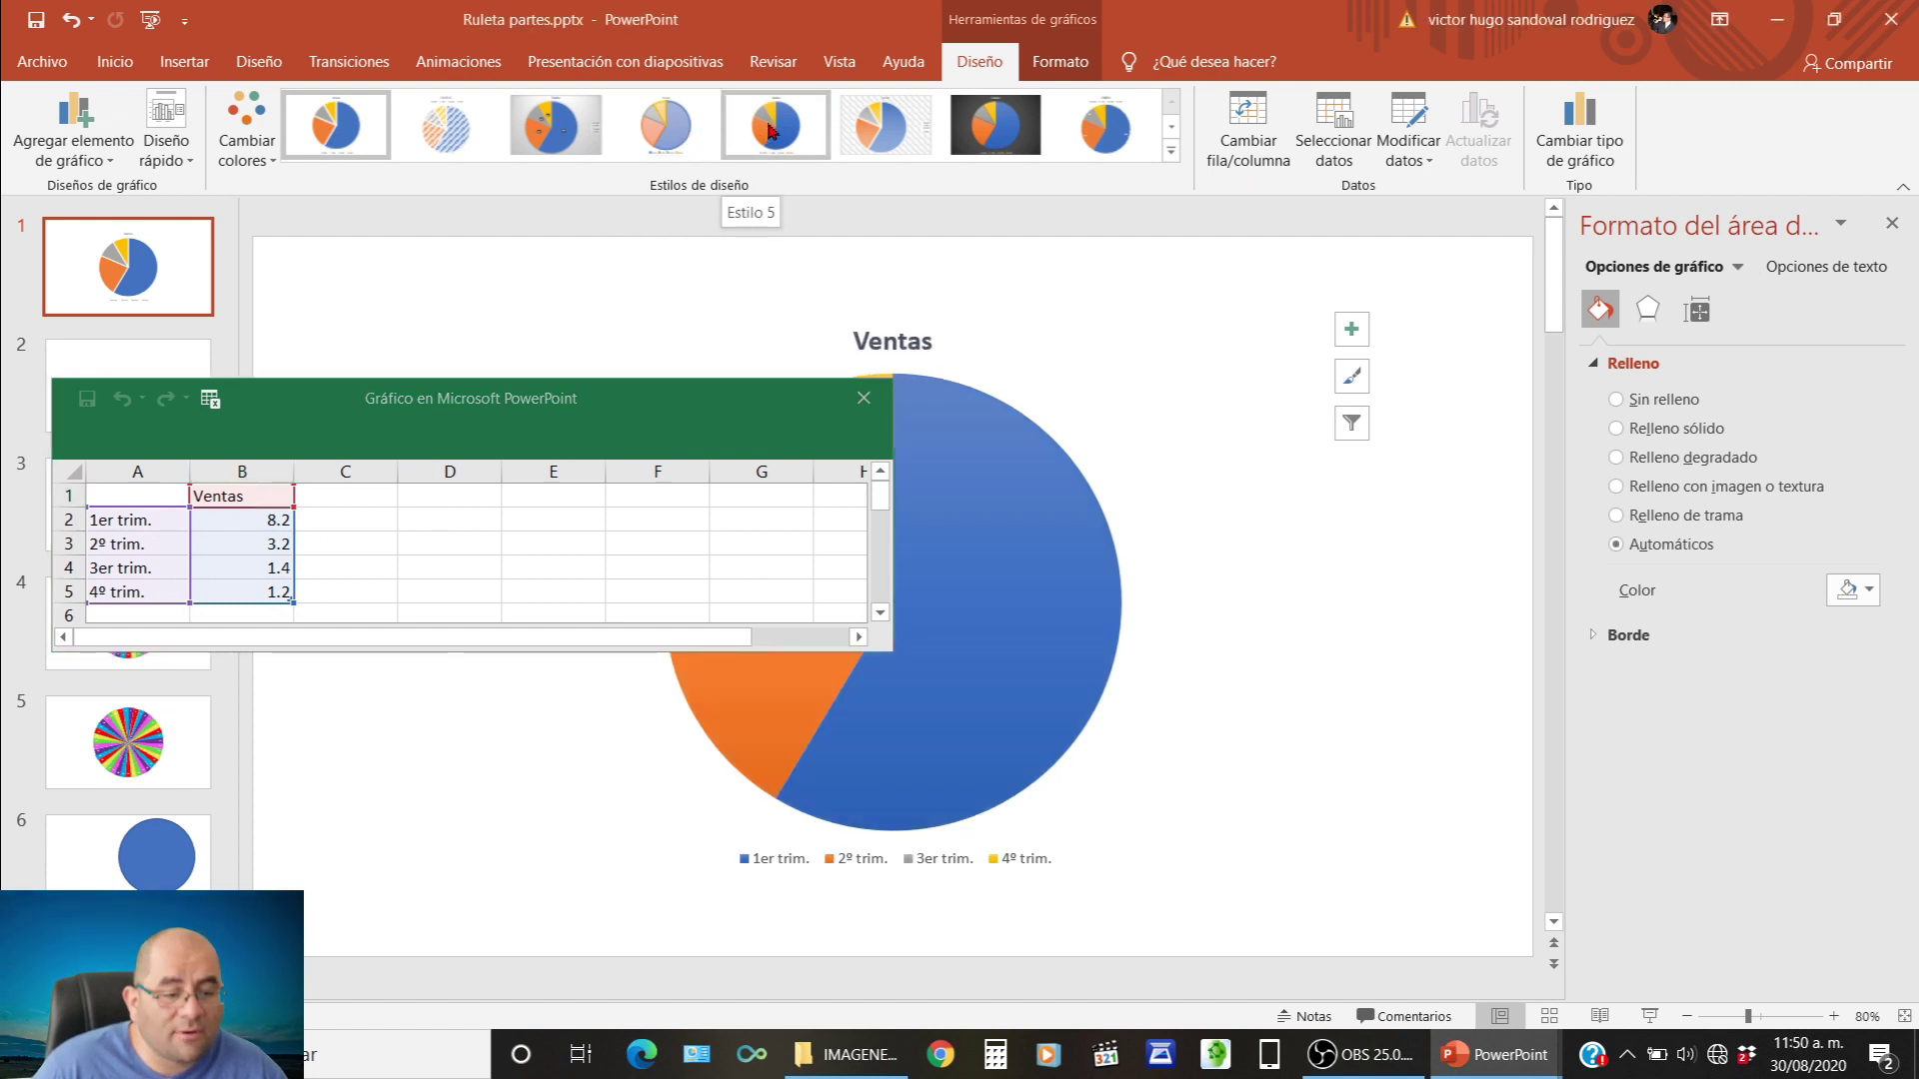
left_click(1114, 135)
mouse_move(707, 416)
left_mouse_down()
mouse_move(605, 295)
mouse_move(606, 208)
left_mouse_up()
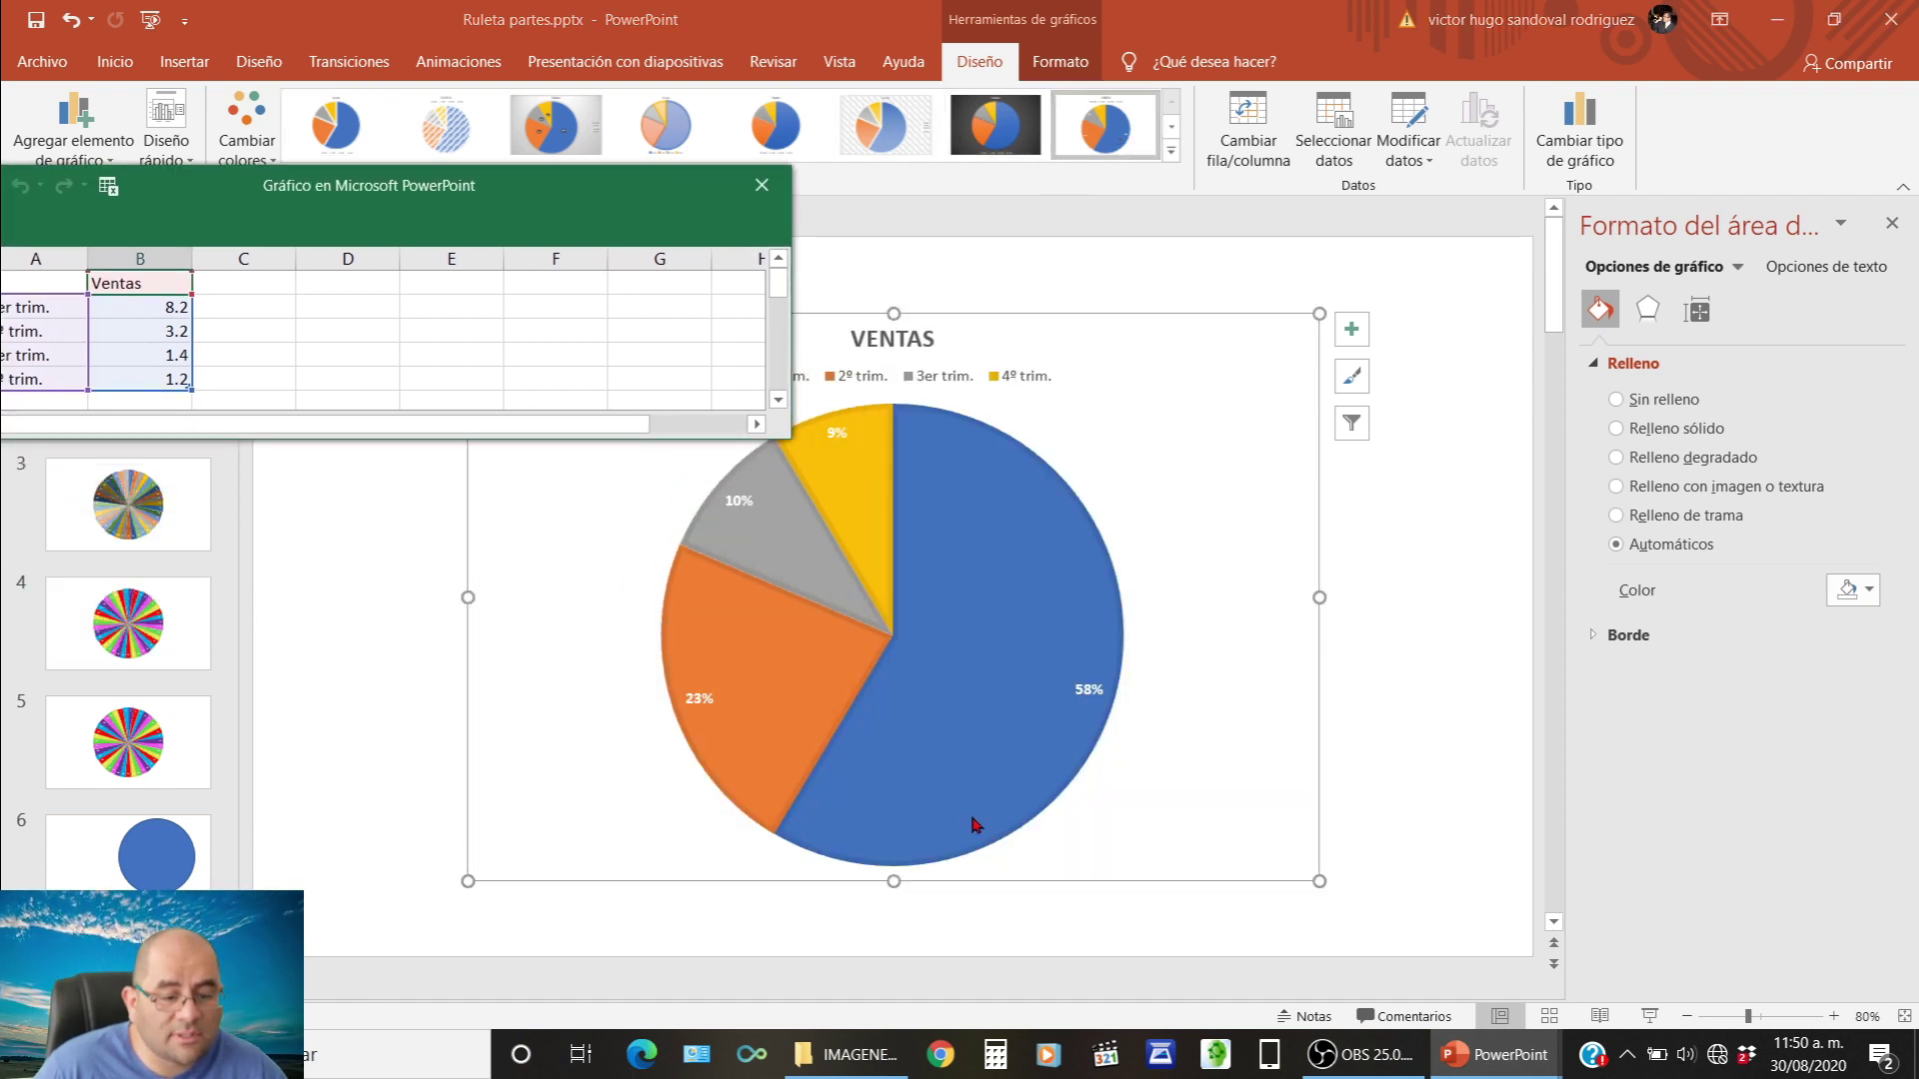
mouse_move(634, 206)
left_mouse_down()
mouse_move(969, 175)
mouse_move(1095, 140)
left_mouse_up()
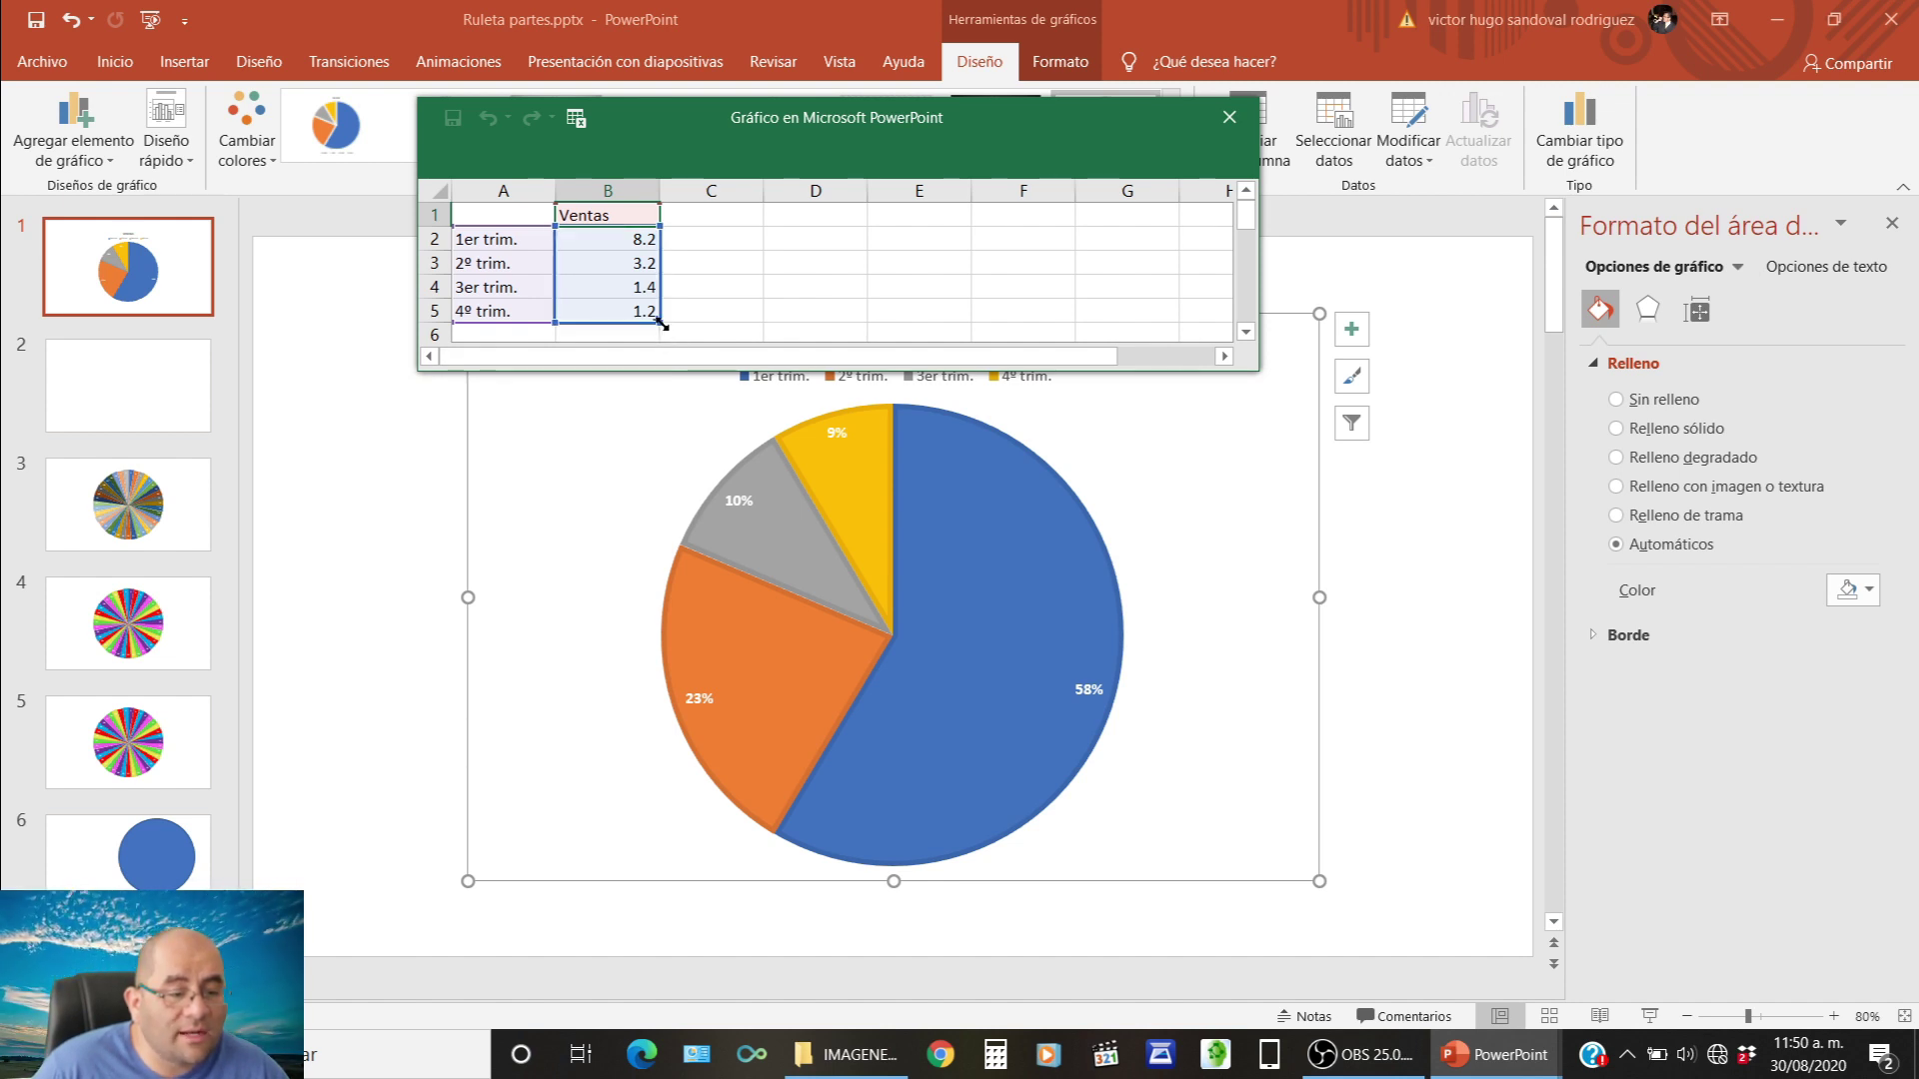
Extend the chart's data range down to row 40.
left_click_drag(660, 323, 662, 358)
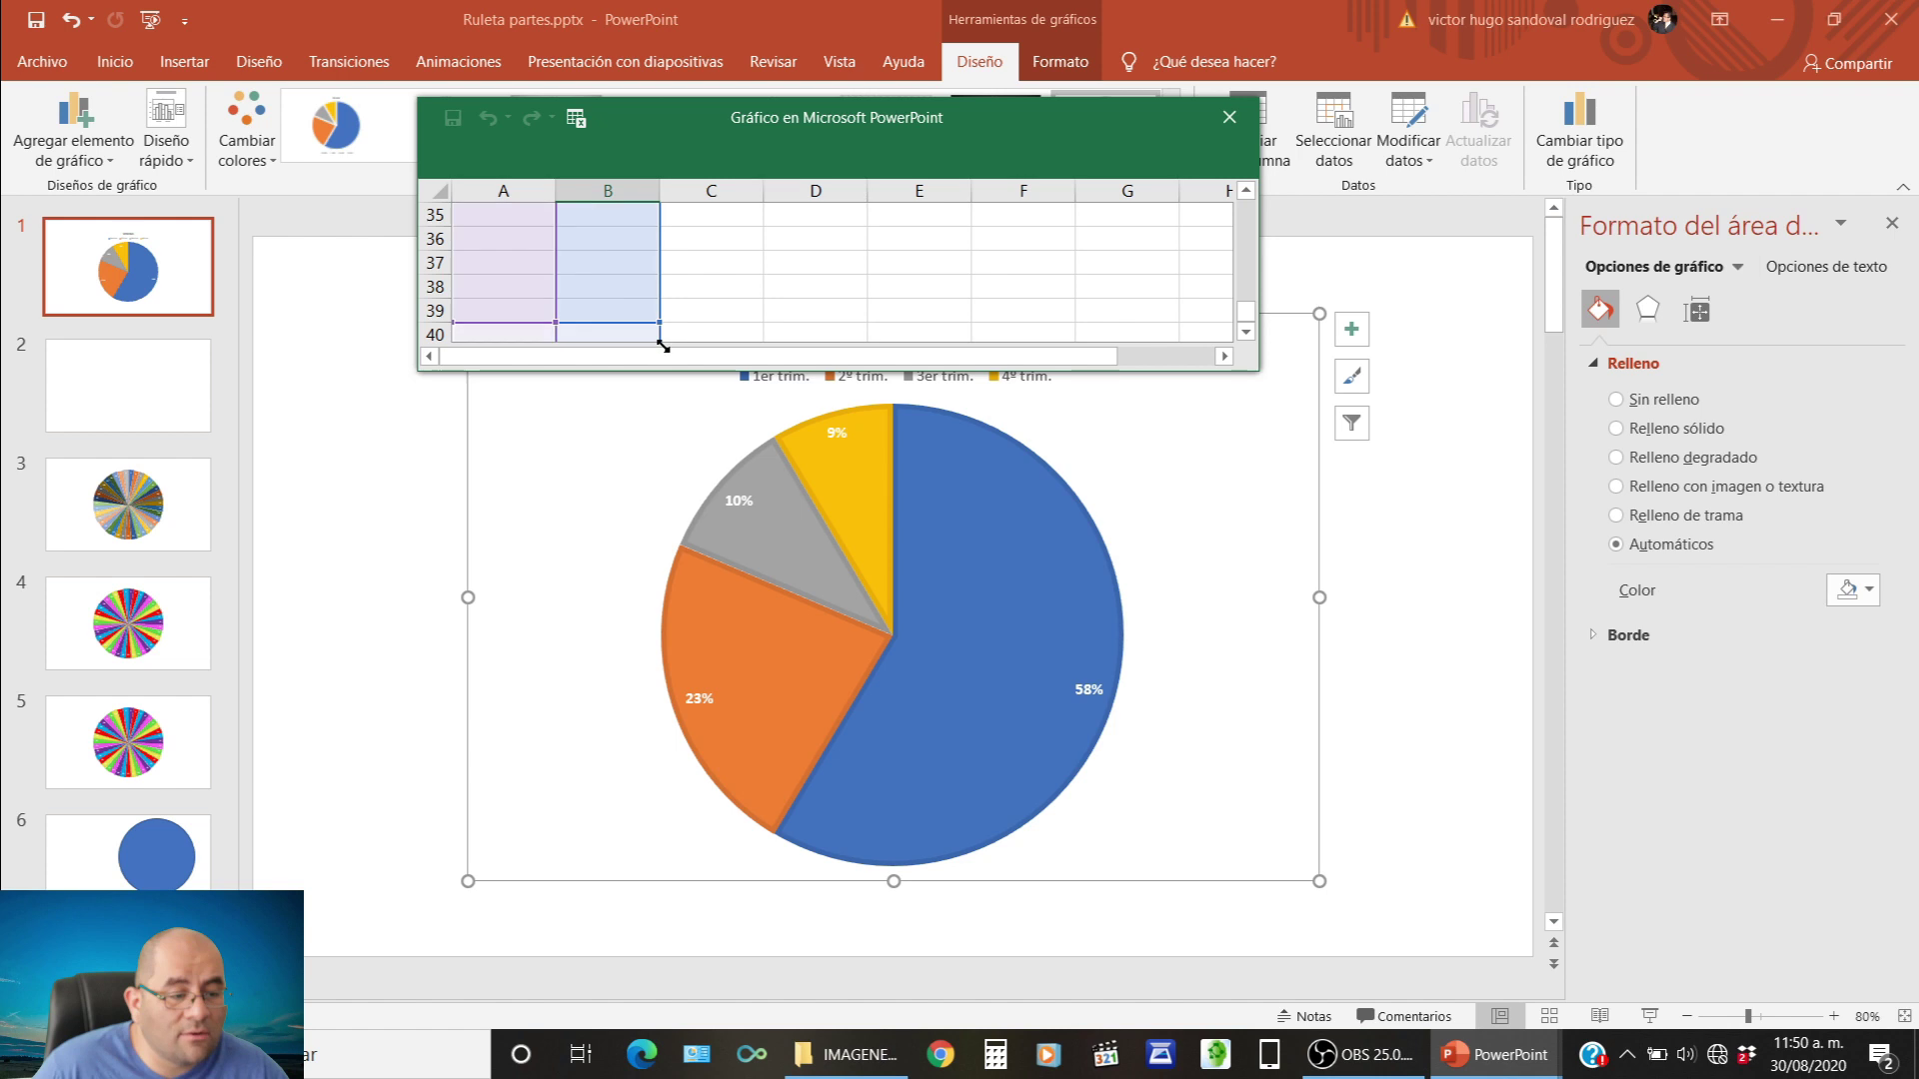
left_click_drag(662, 358, 666, 284)
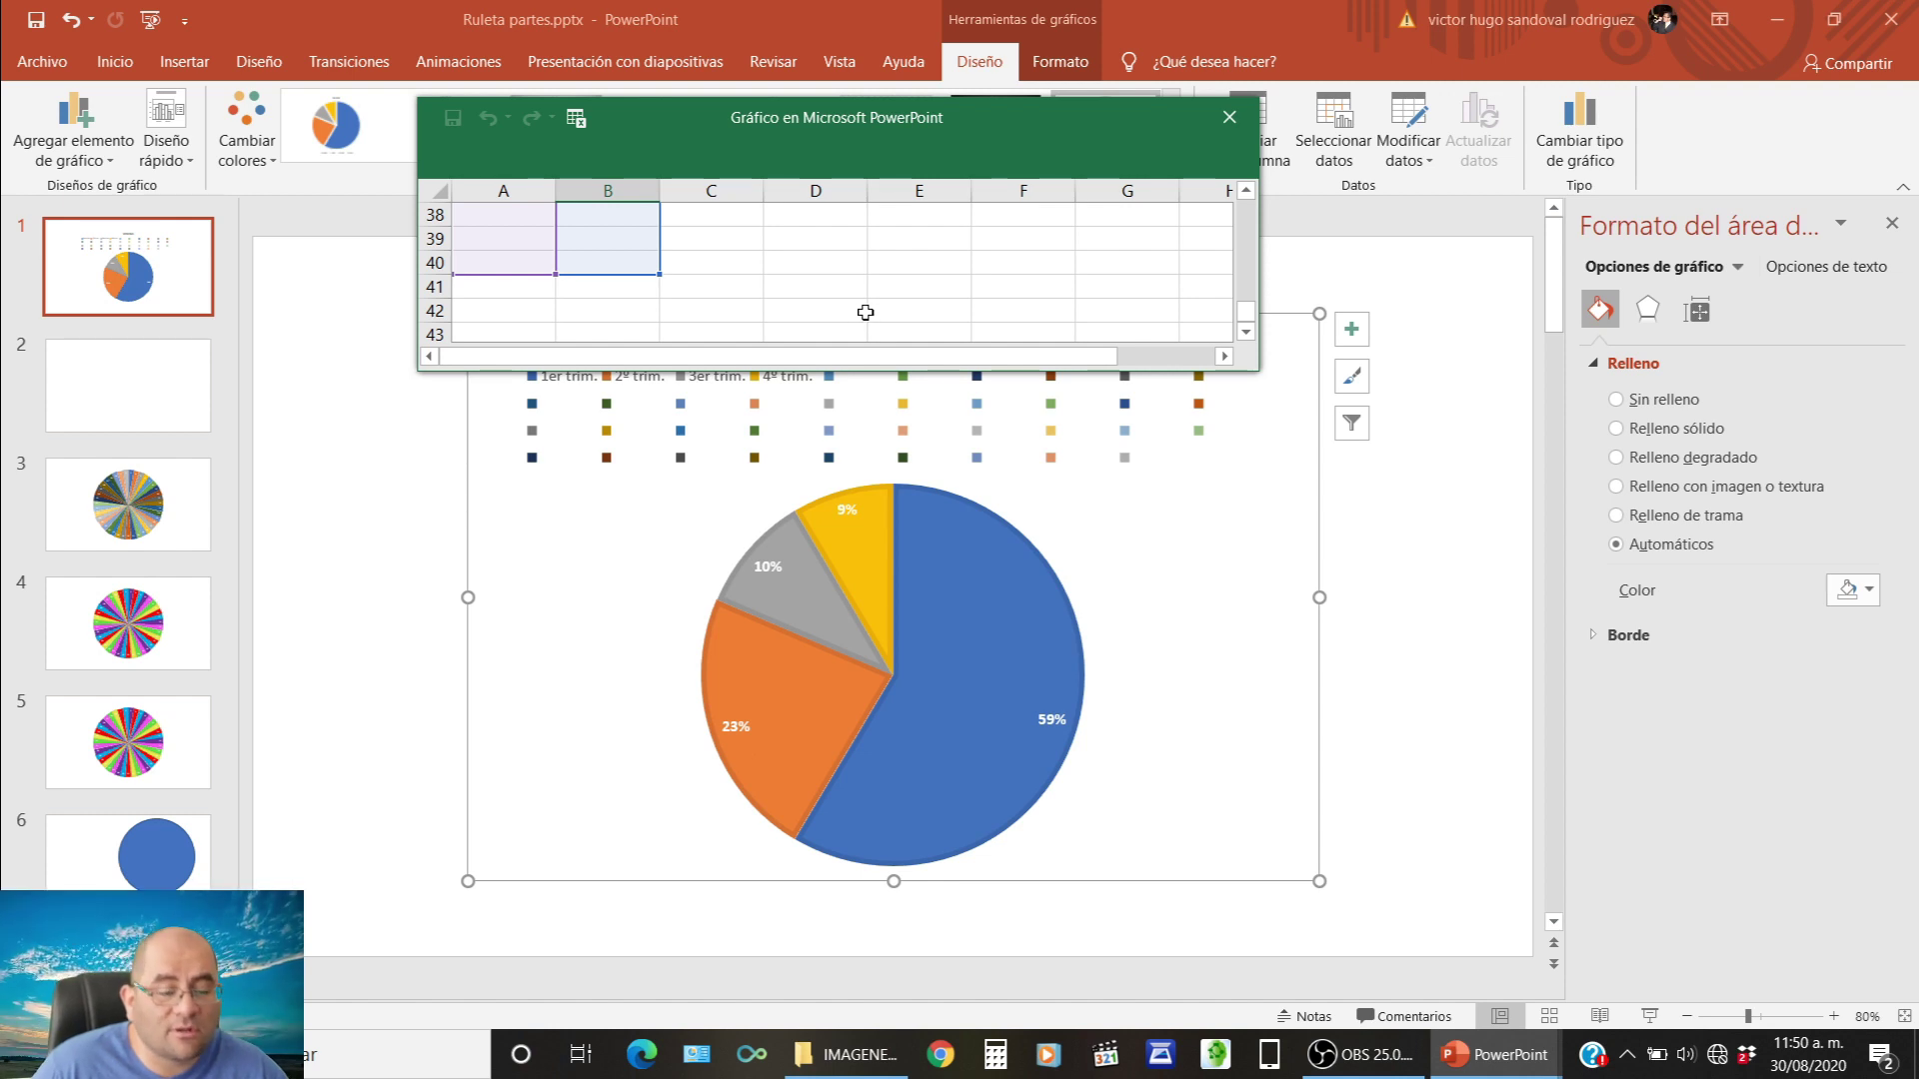
scroll(710, 308, "up", 1)
scroll(710, 308, "up", 4)
scroll(710, 308, "up", 3)
scroll(709, 307, "up", 3)
scroll(710, 308, "up", 1)
scroll(709, 308, "up", 1)
scroll(690, 300, "up", 1)
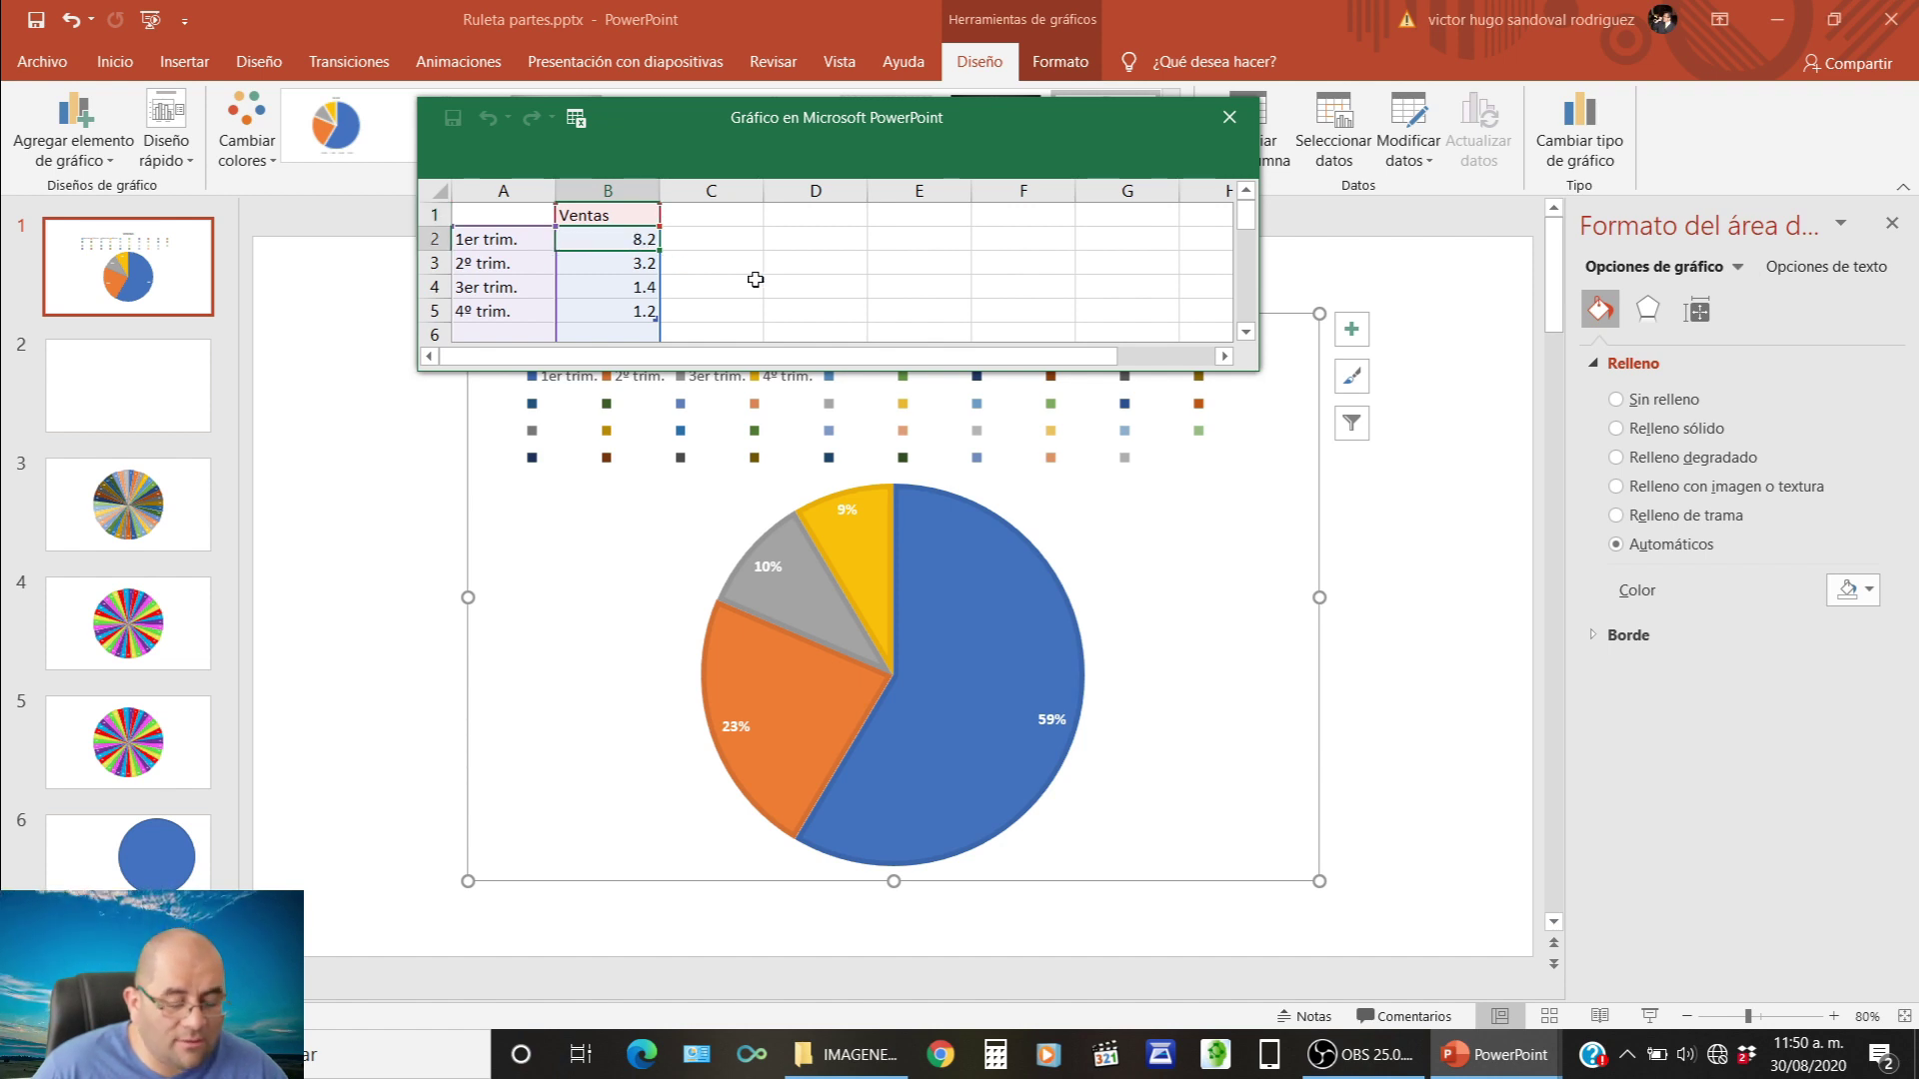
Enter 1 into column B from B2 through B21.
key("Return")
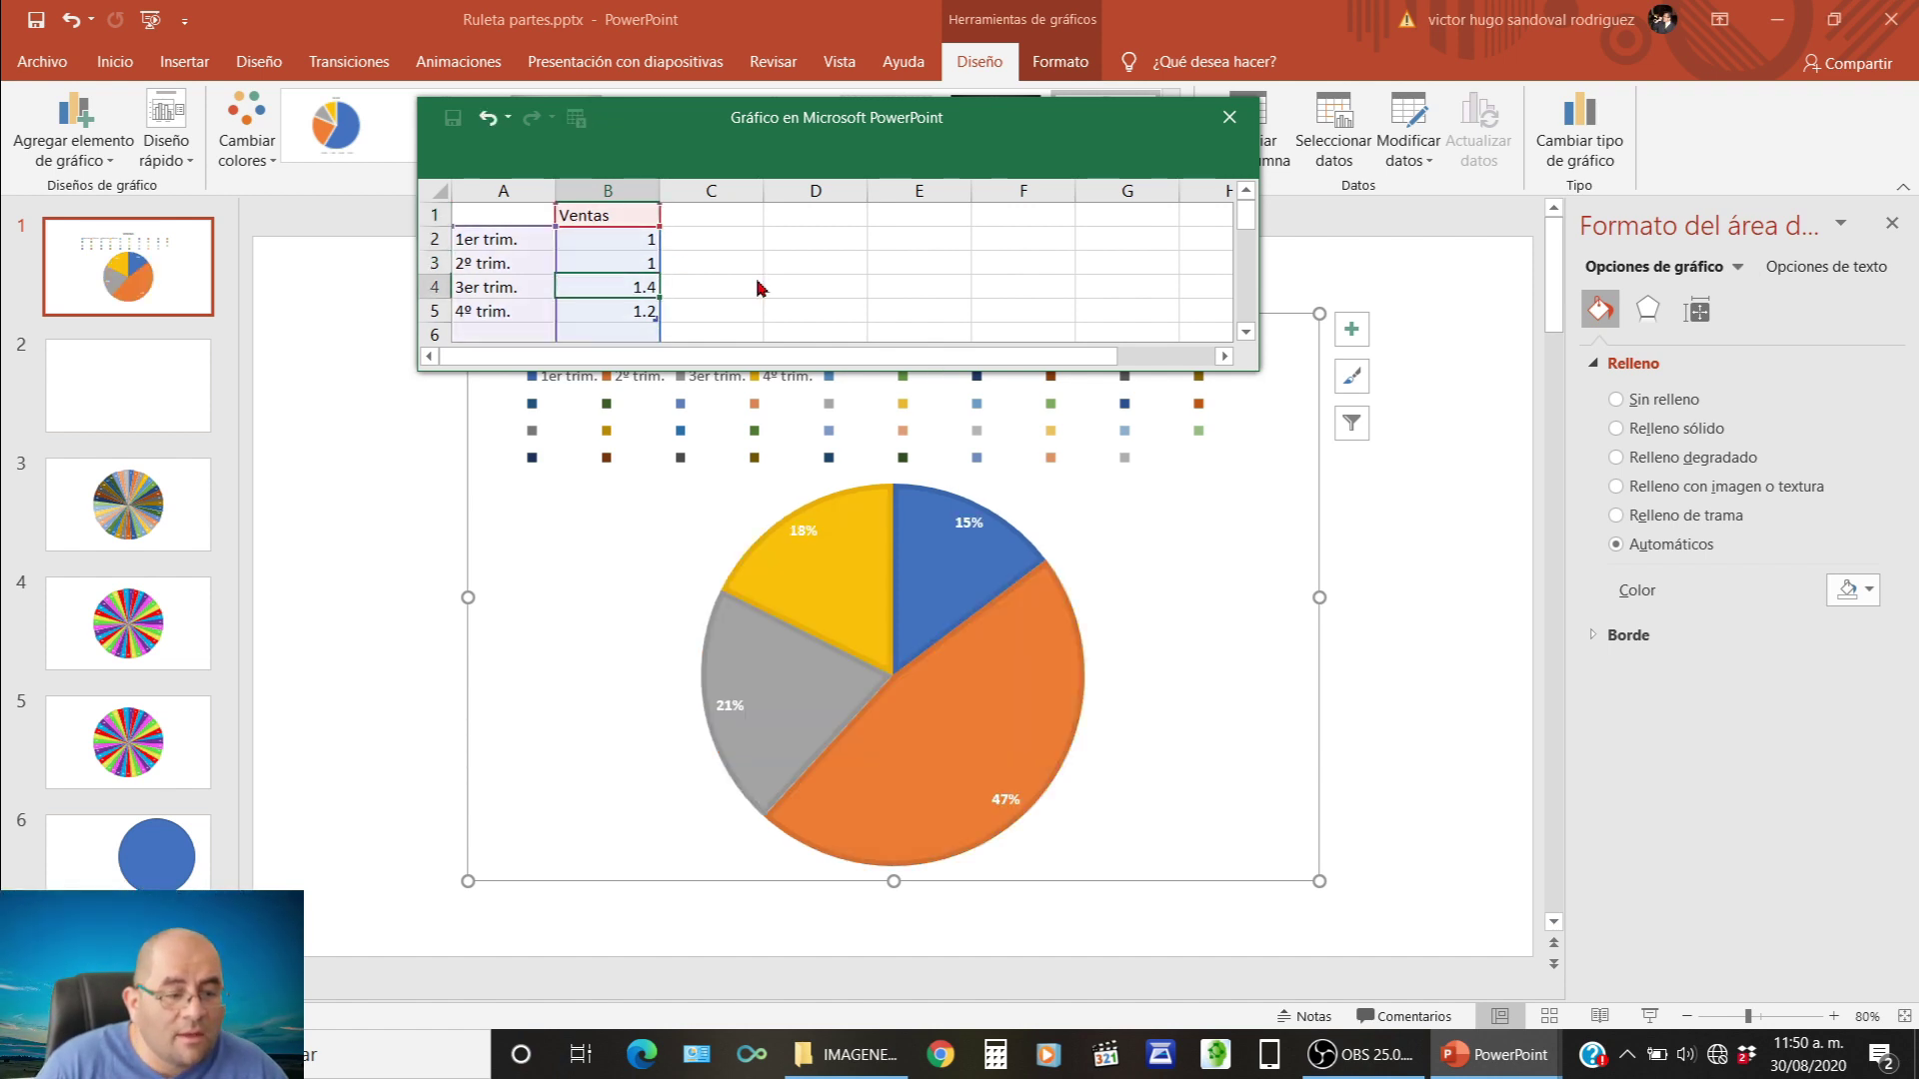
type("1")
key("Return")
type("11")
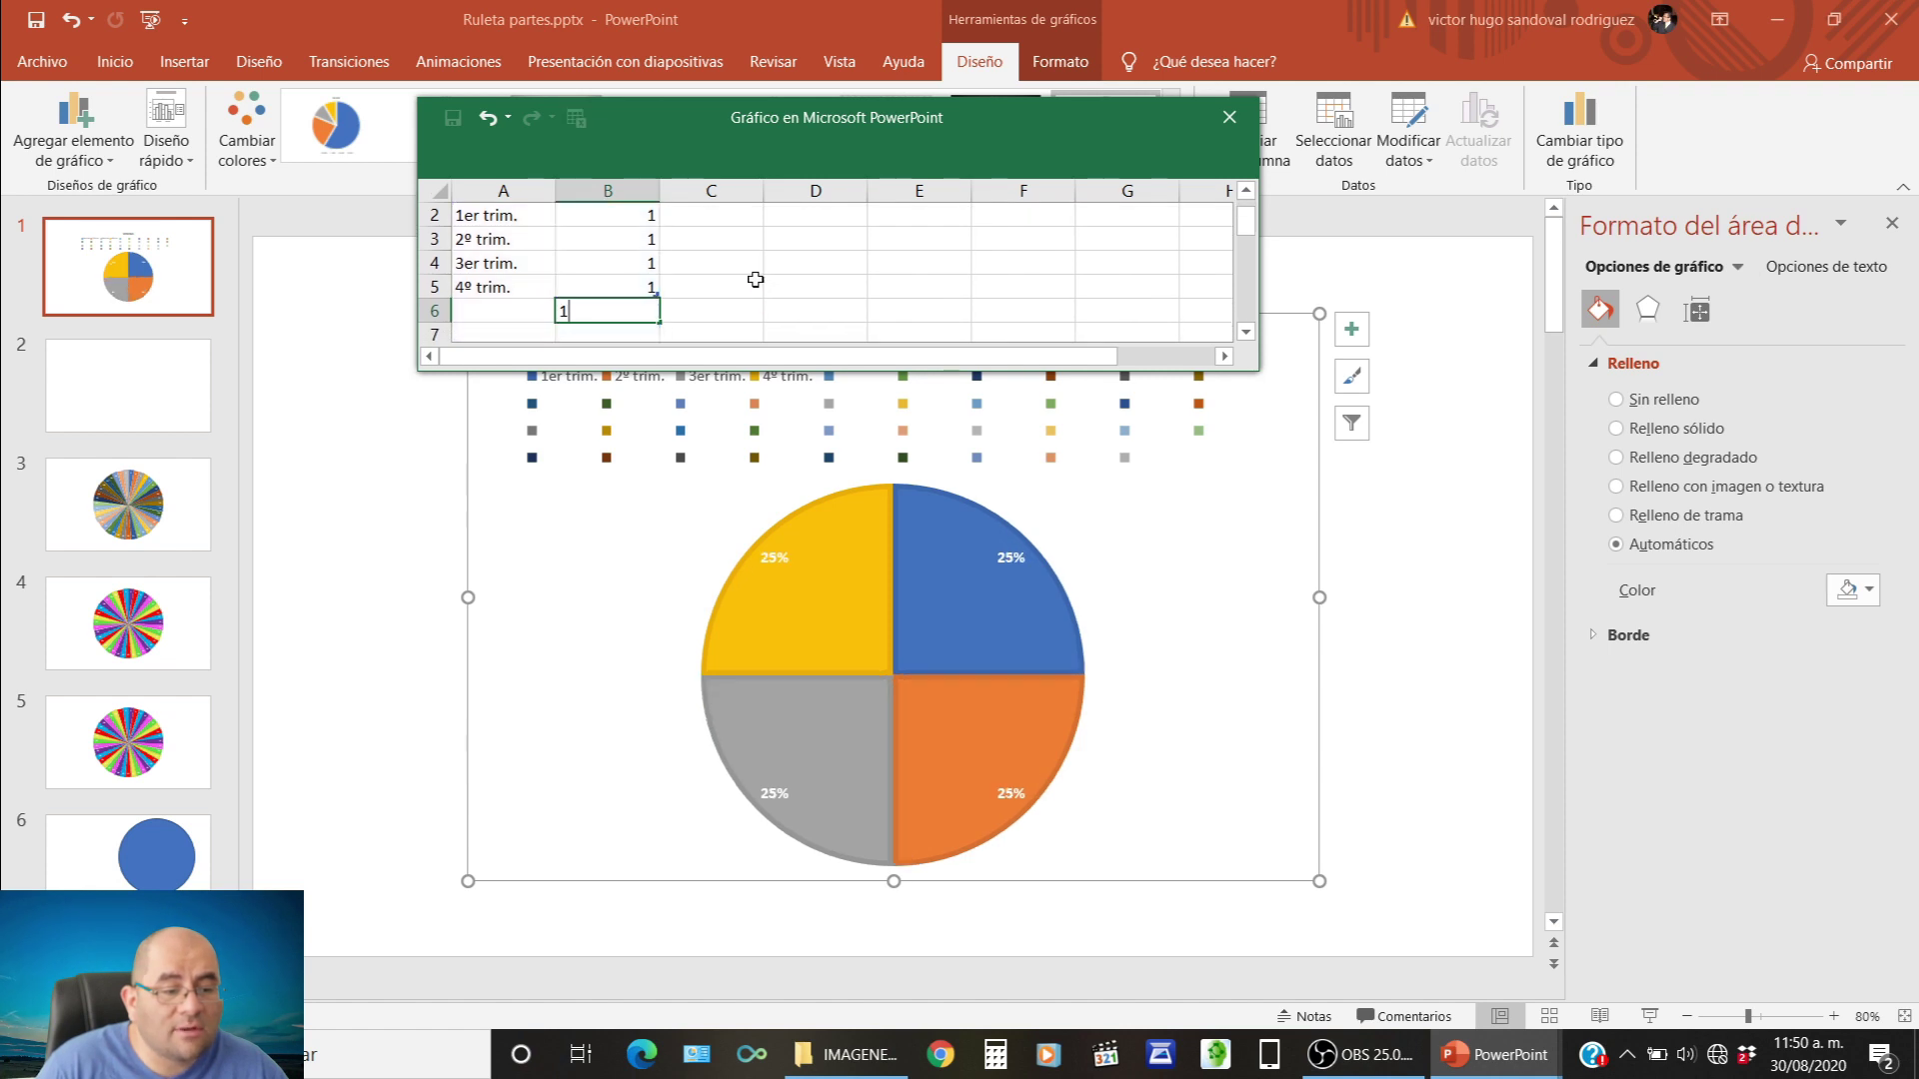
key("Return")
key("Return")
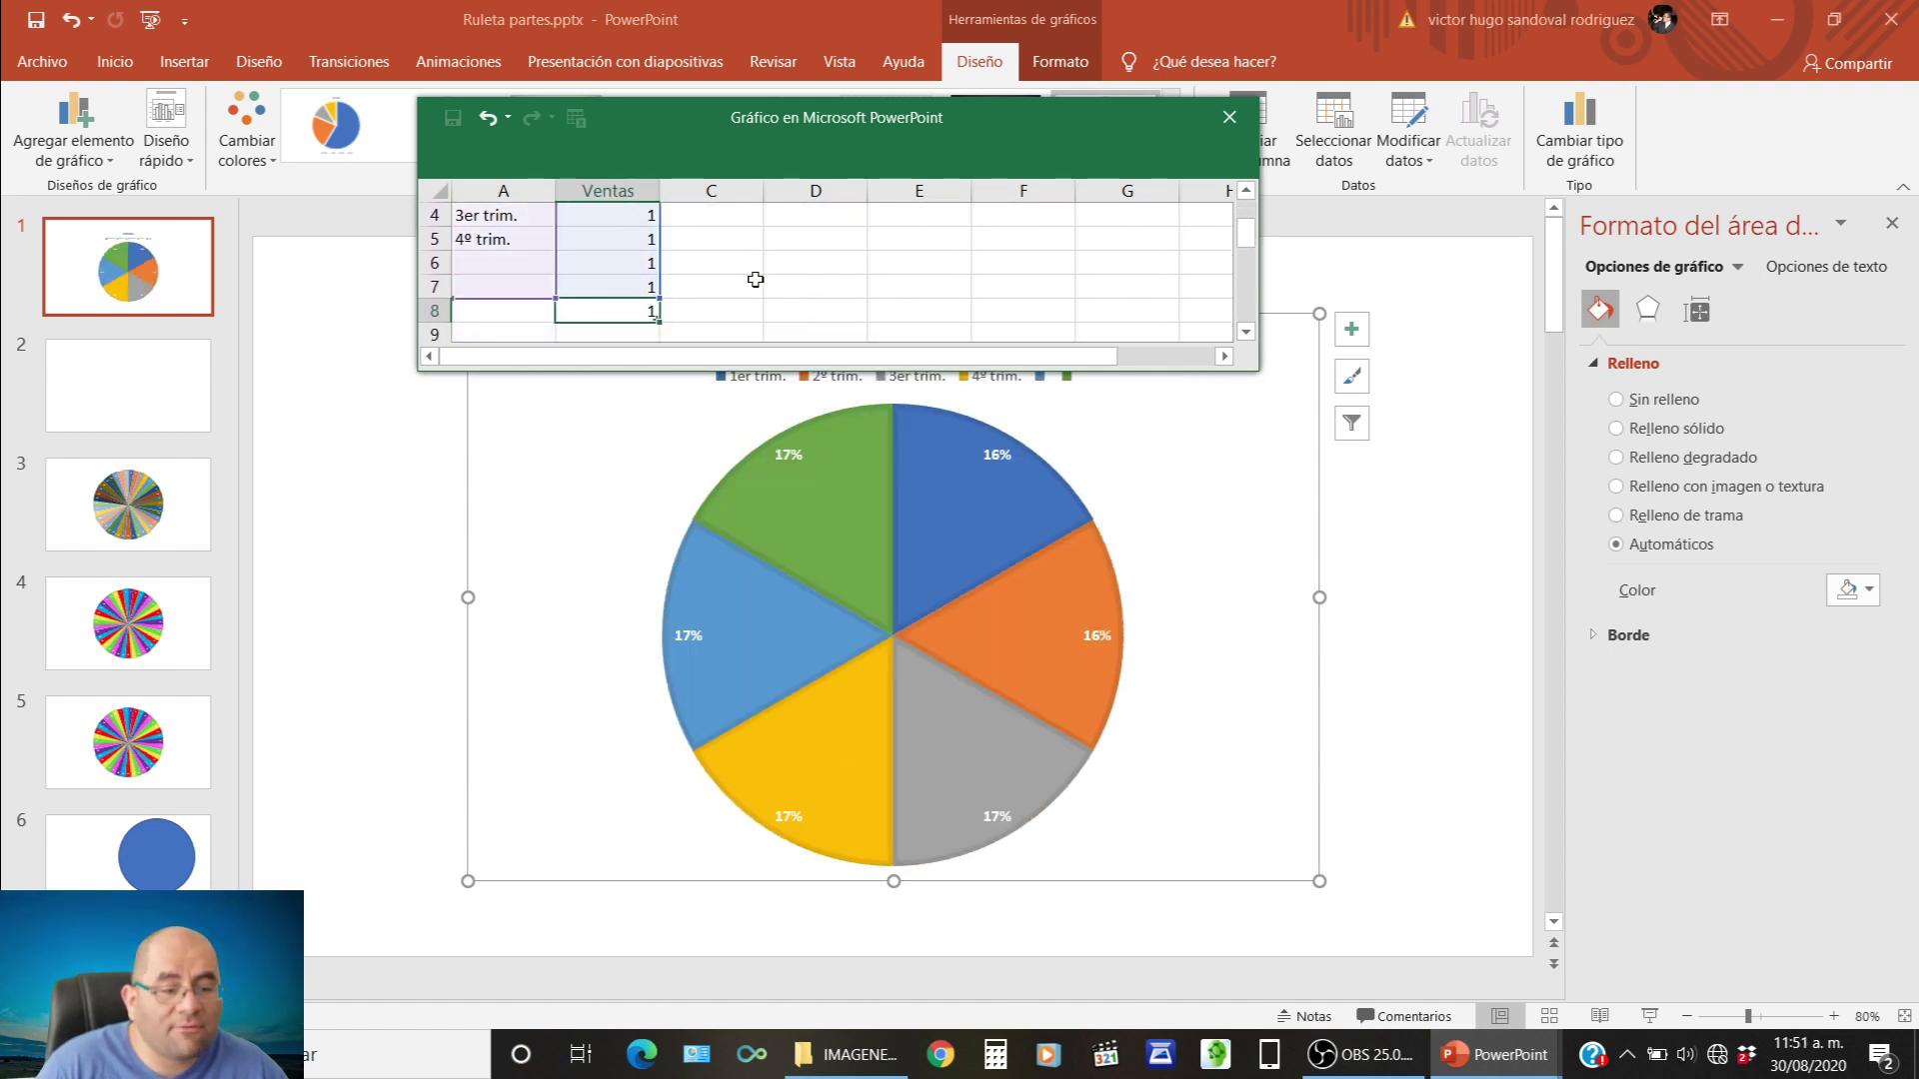
key("Return")
key("Return")
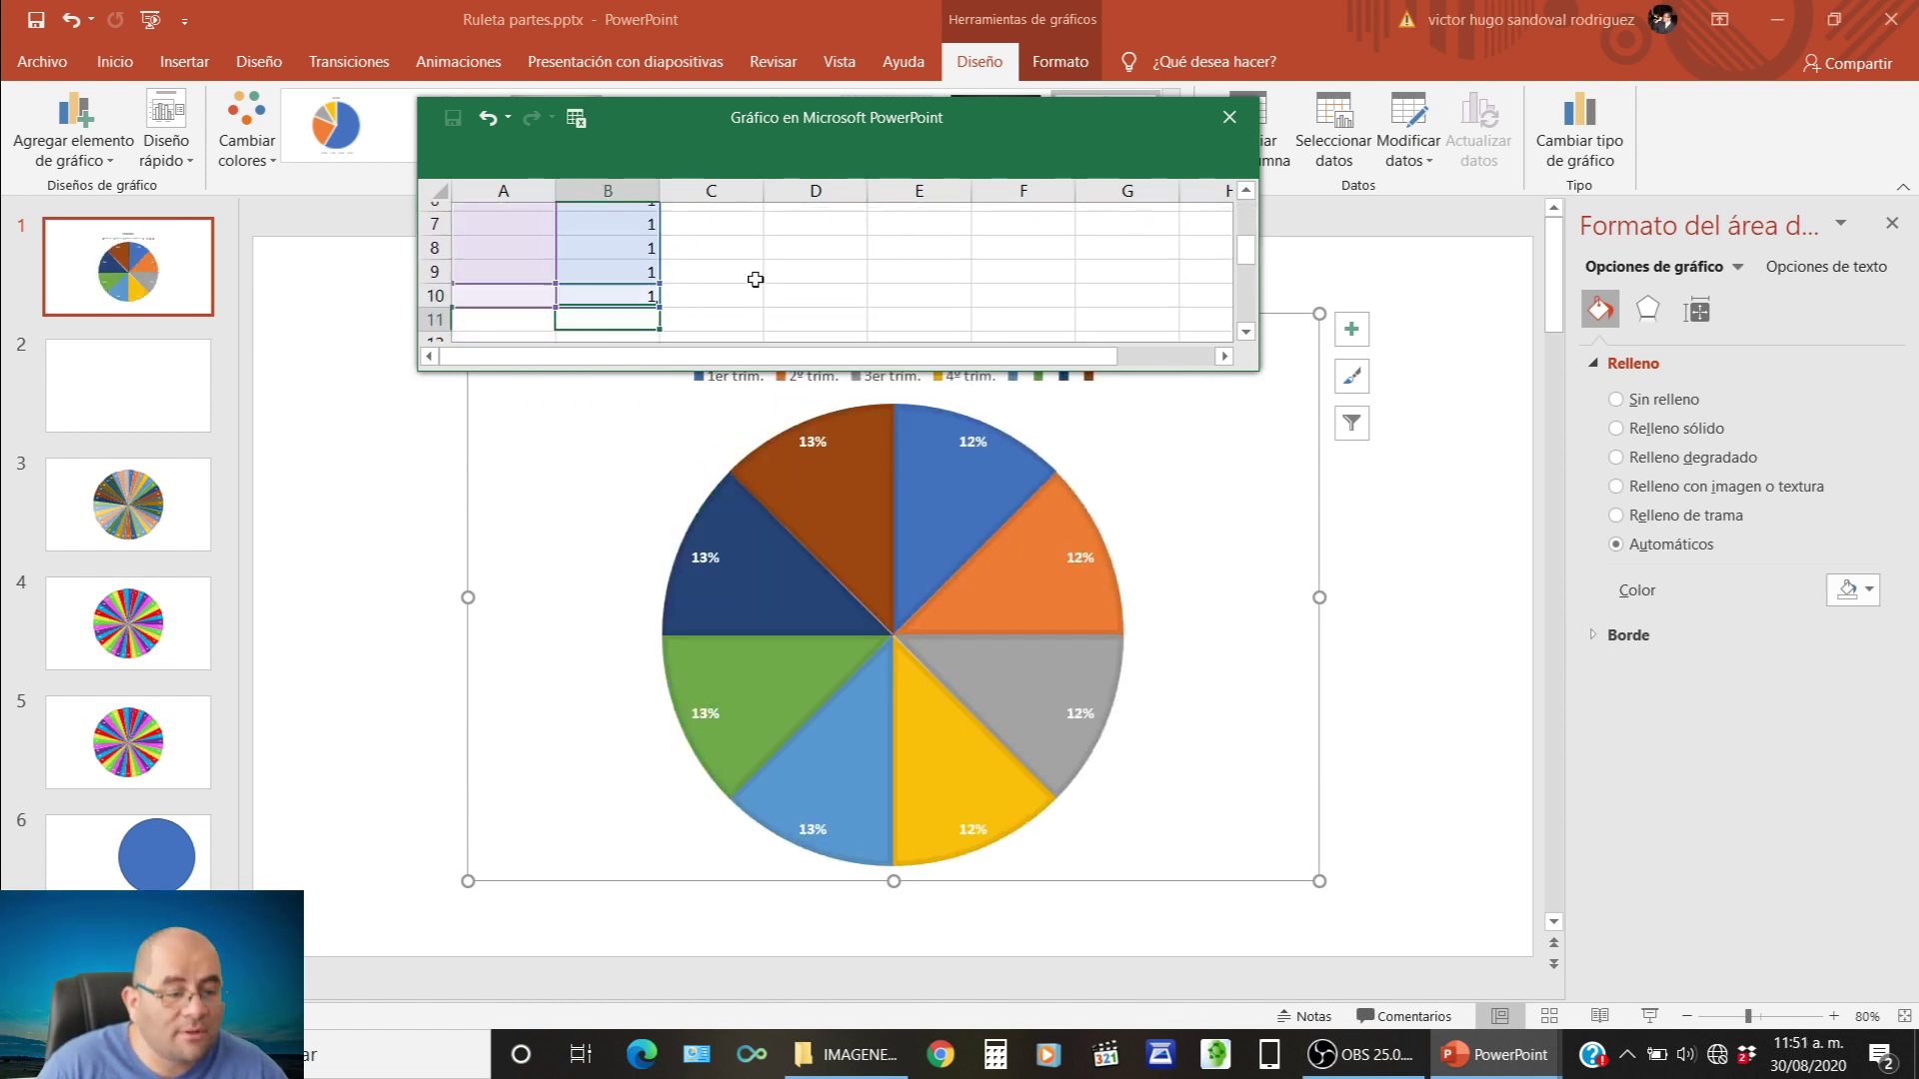
type("1 1 1 1 1 1 1 1 ")
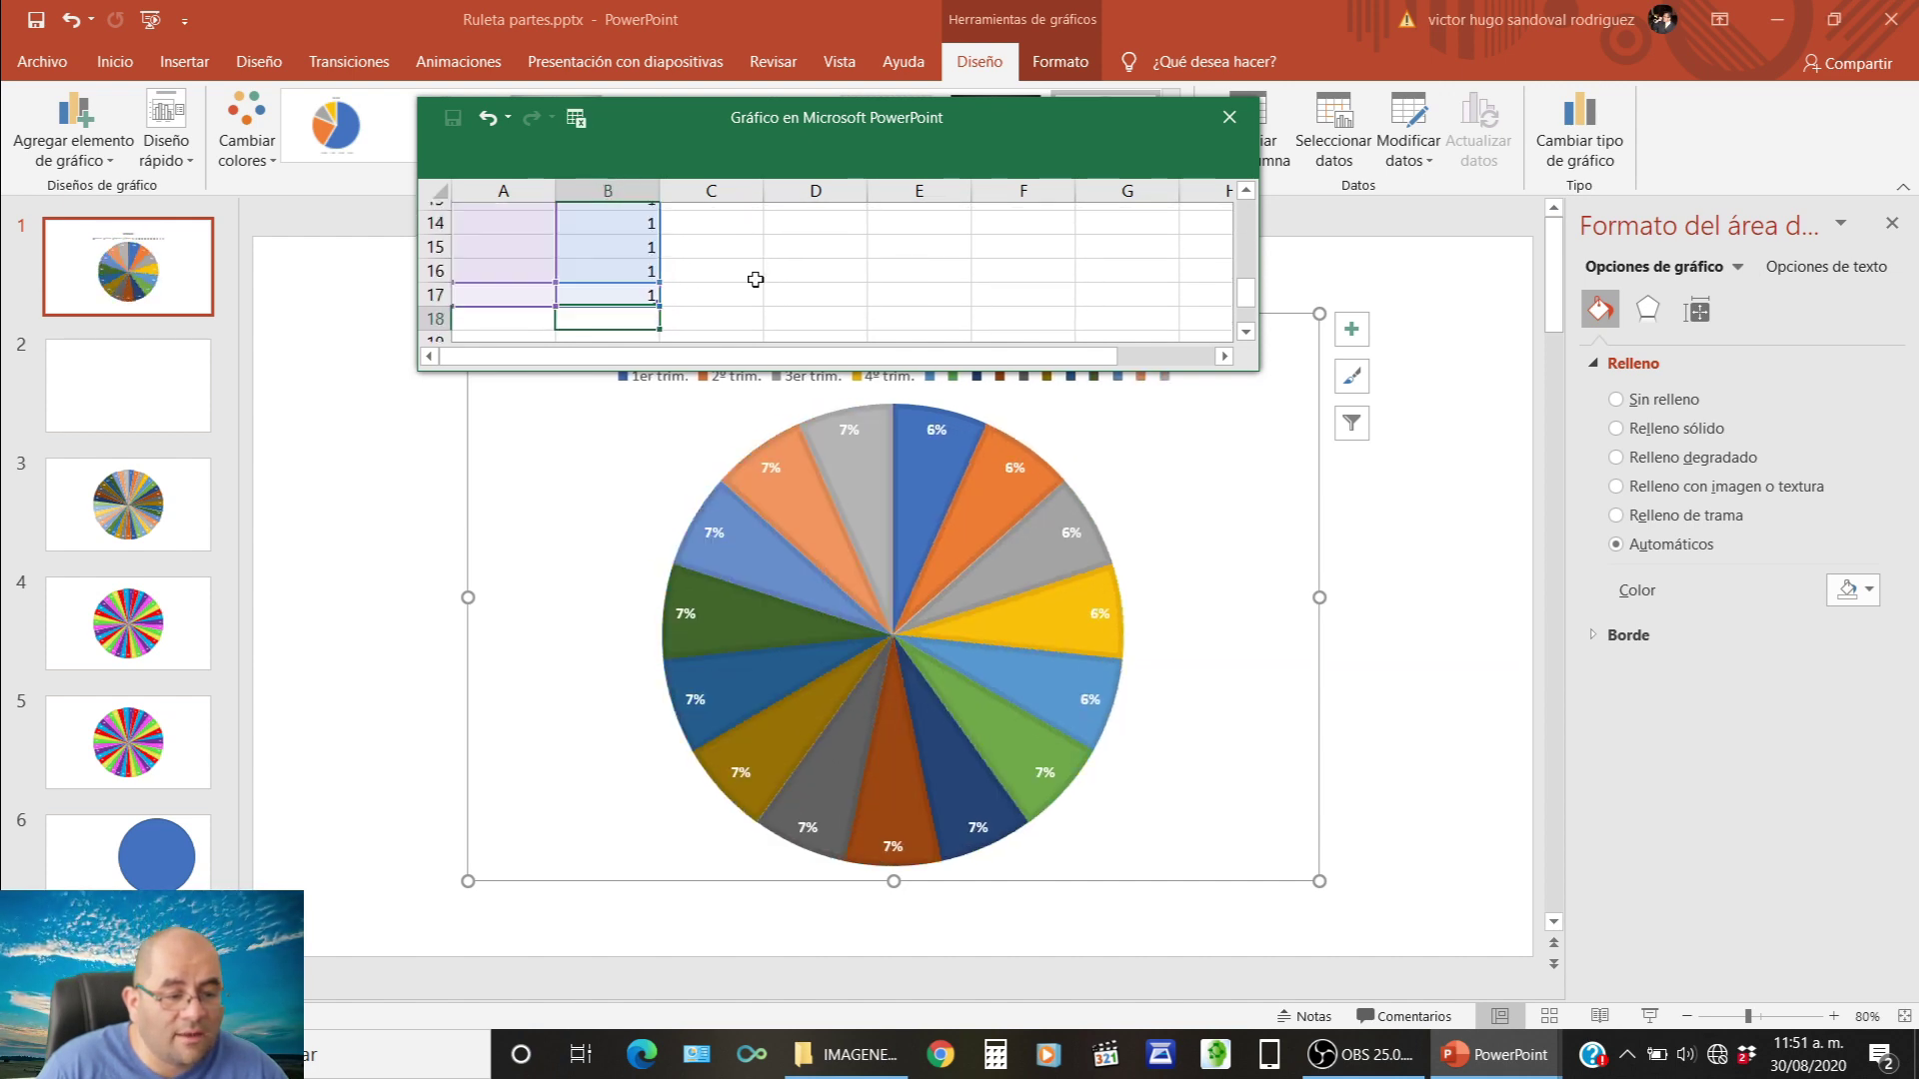
type("1 1 1 1")
key("Return")
Fill the remaining cells down to B40 with 1, keeping the range ending at row 40.
type("1 1 1 ")
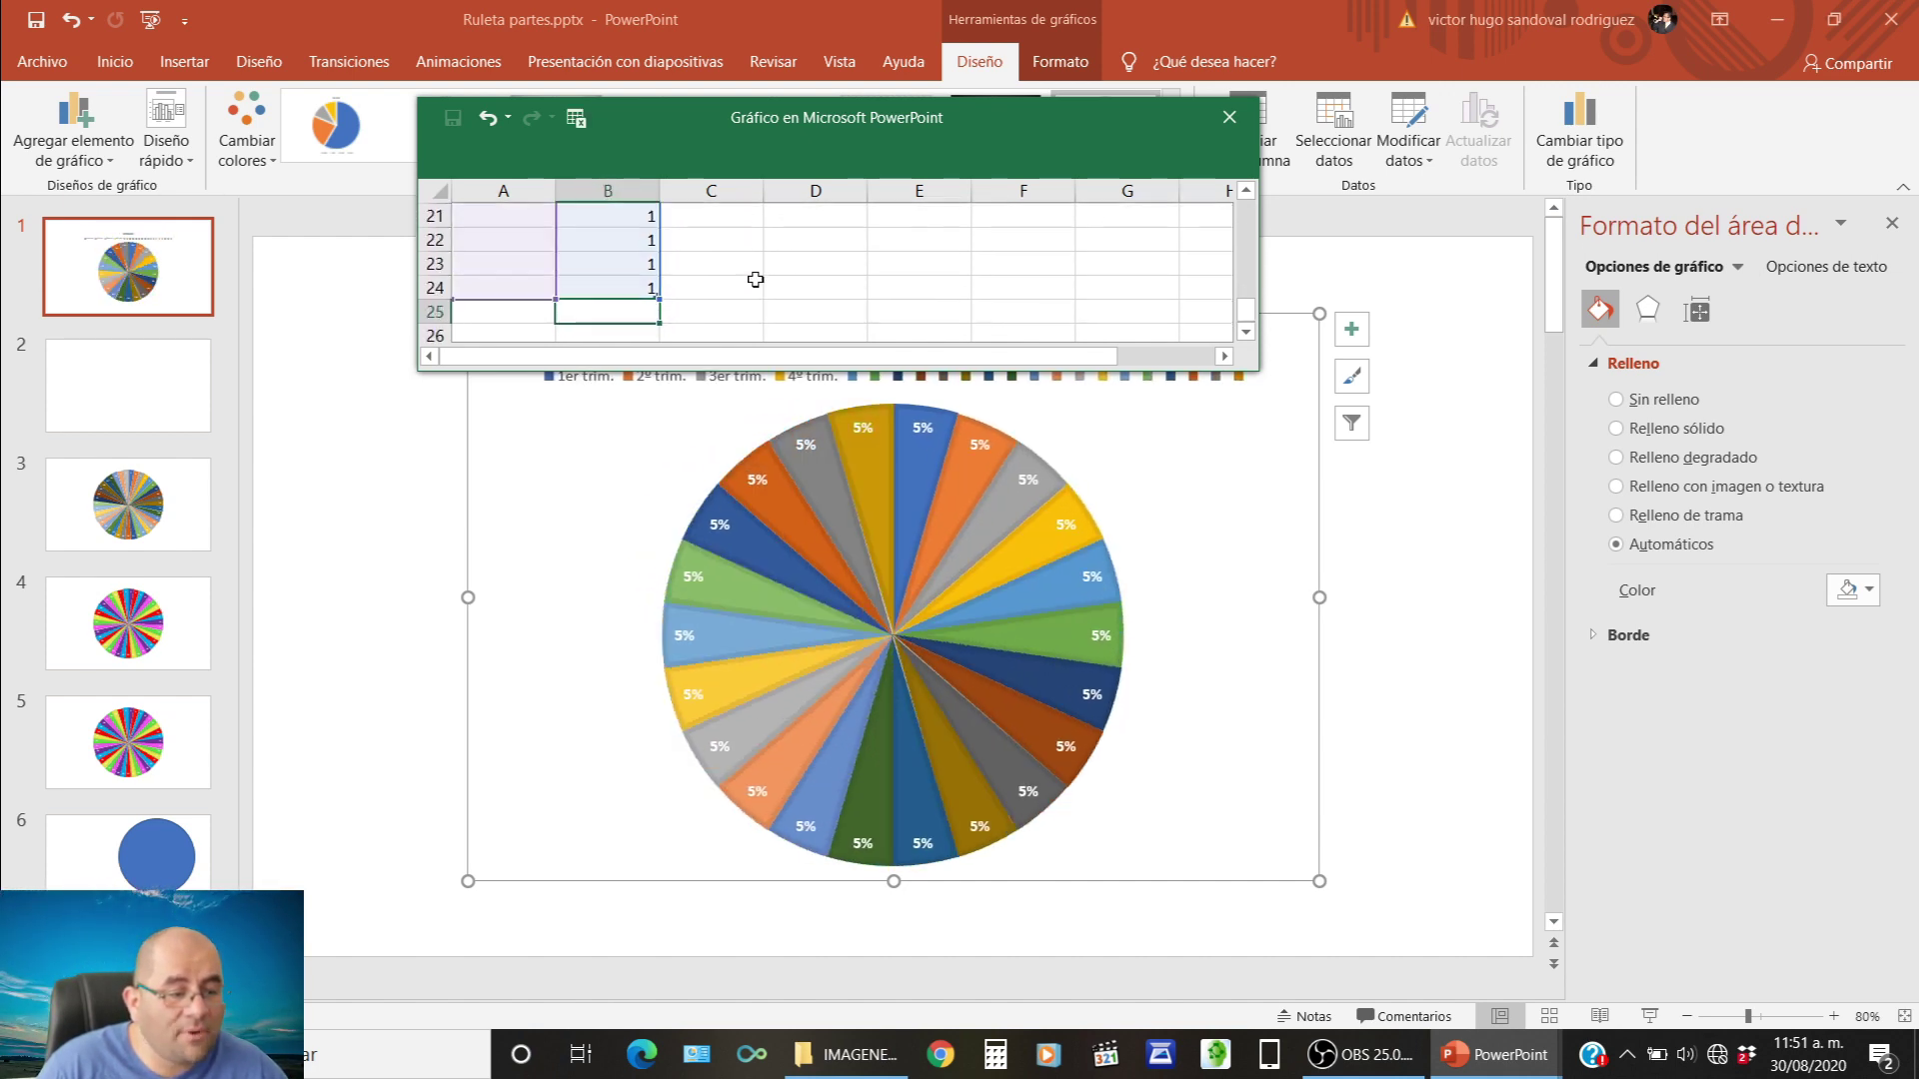
type("1 1 1 1 1 1 ")
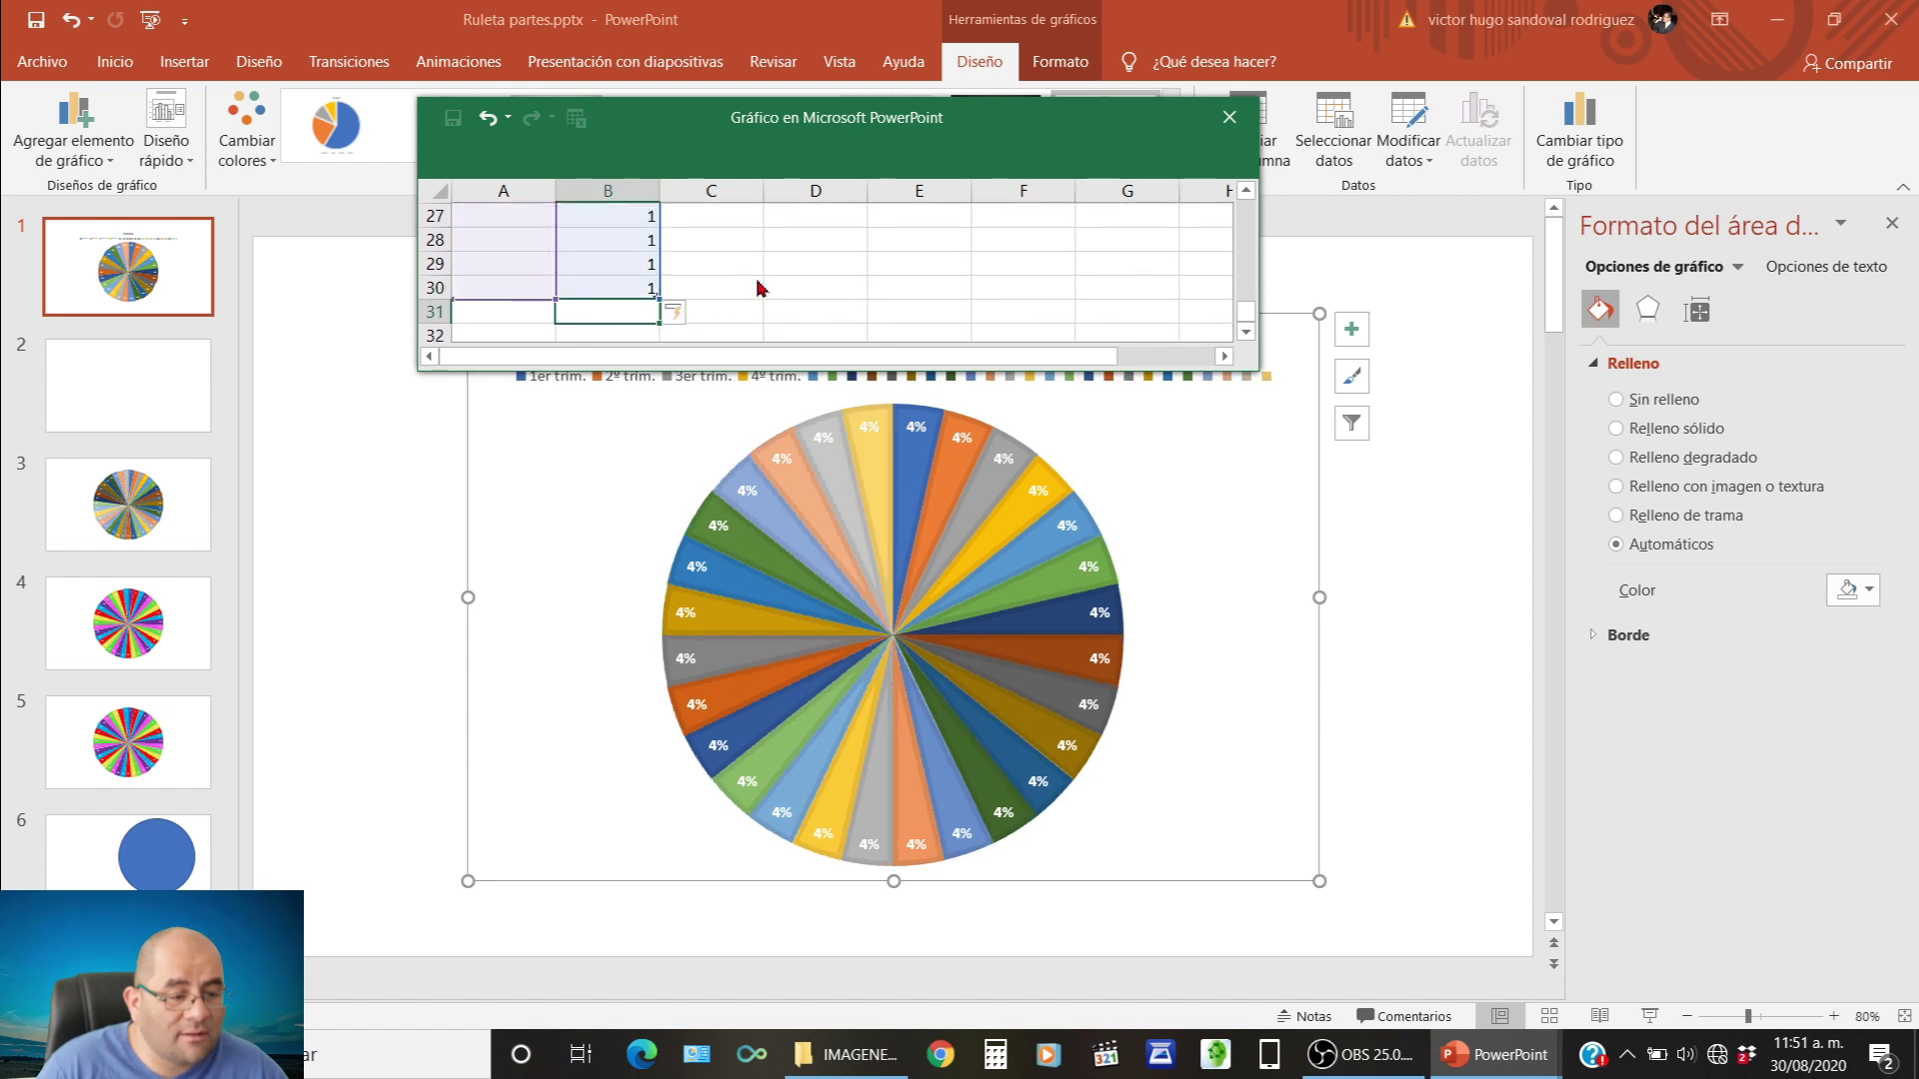
type("1 1 1 1")
type(" 1")
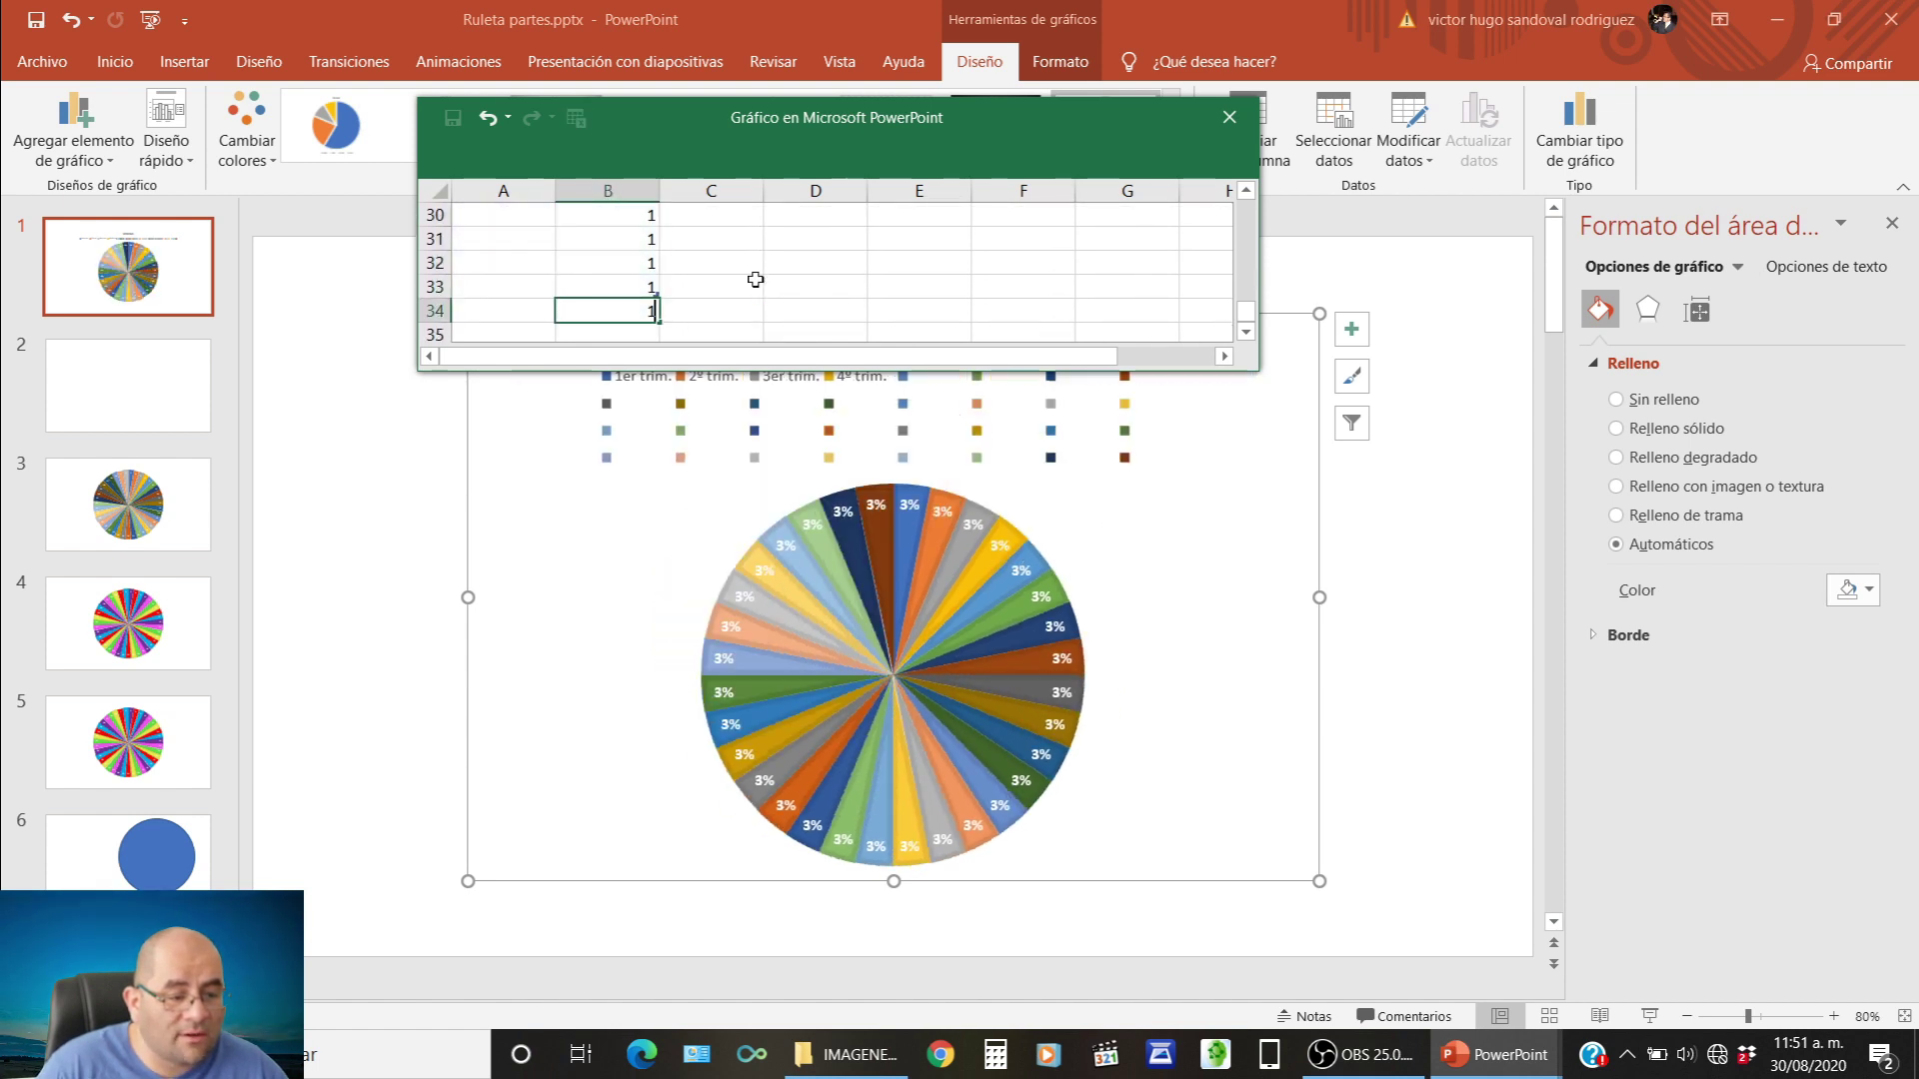
type(" 1")
key("Return")
type("1")
key("Return")
key("Return")
type("1 1 1")
key("Return")
key("Right")
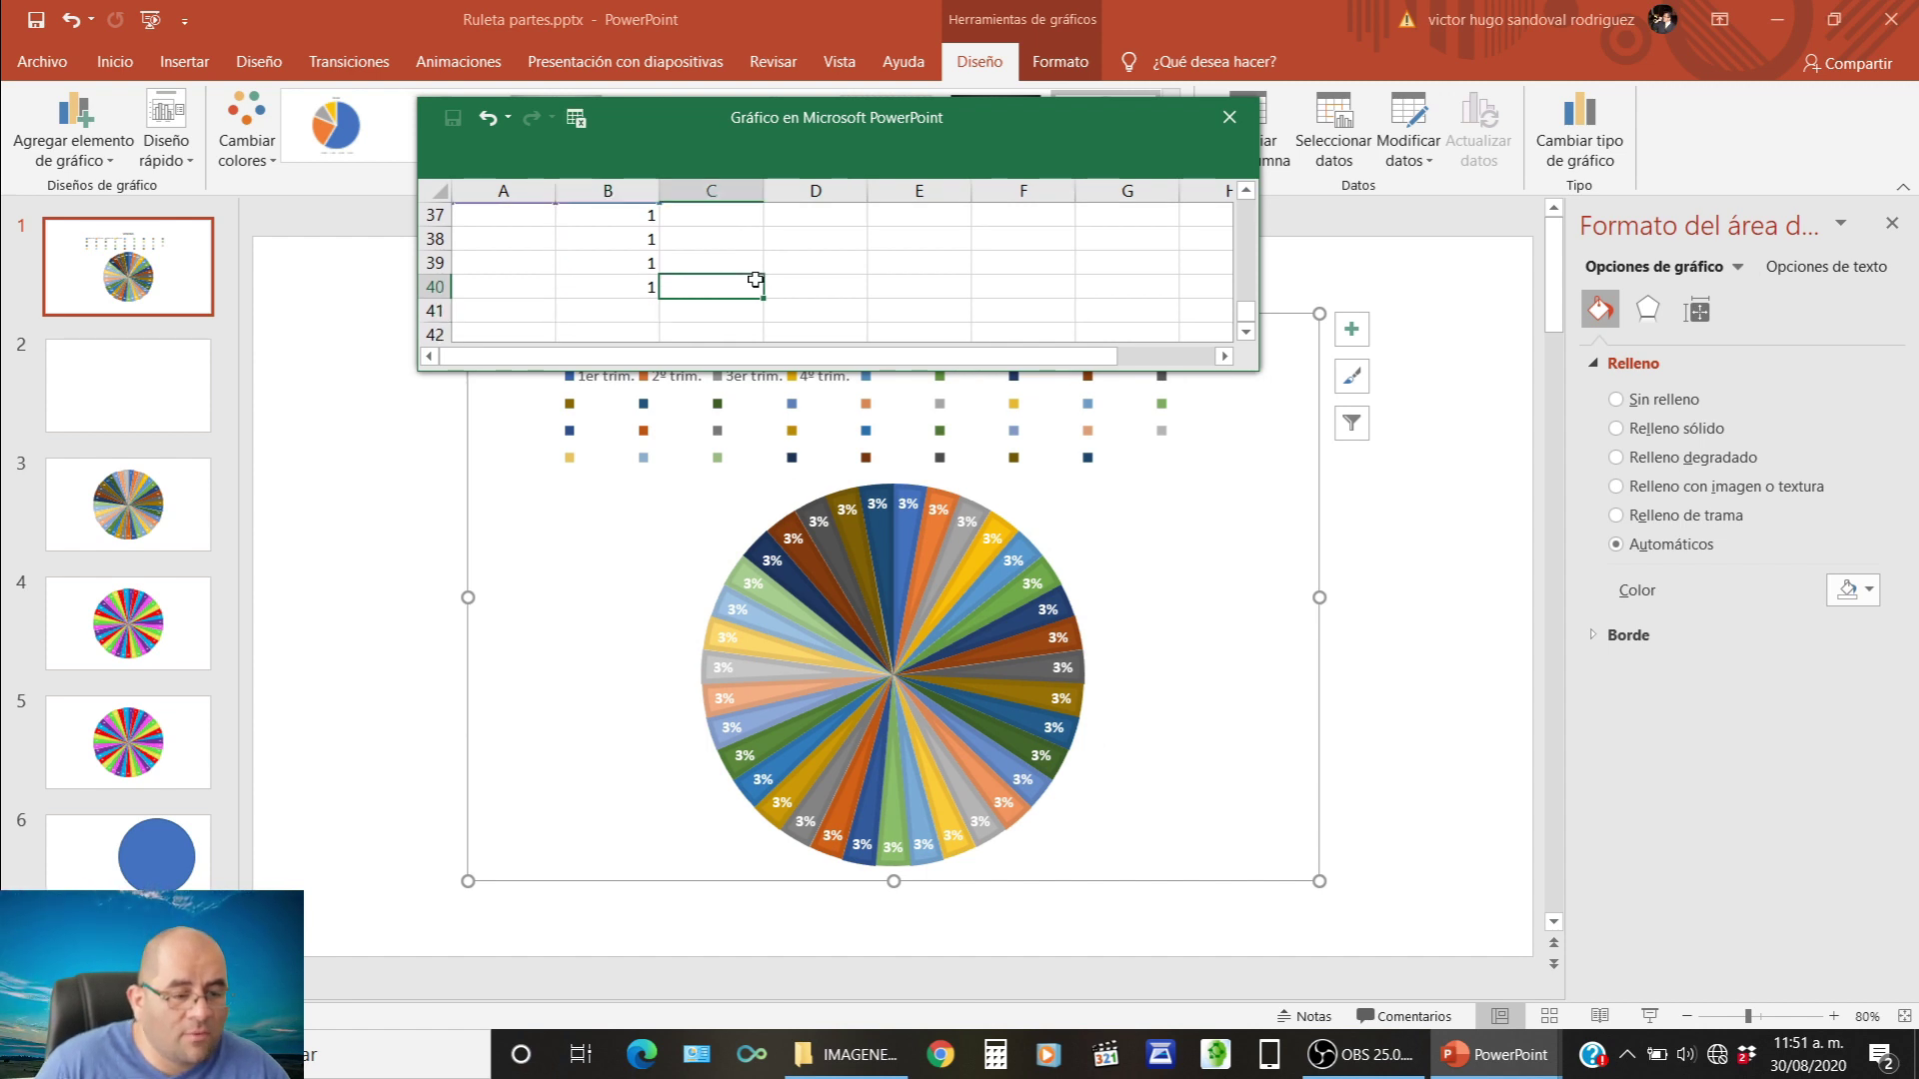
scroll(756, 280, "up", 2)
scroll(756, 280, "down", 1)
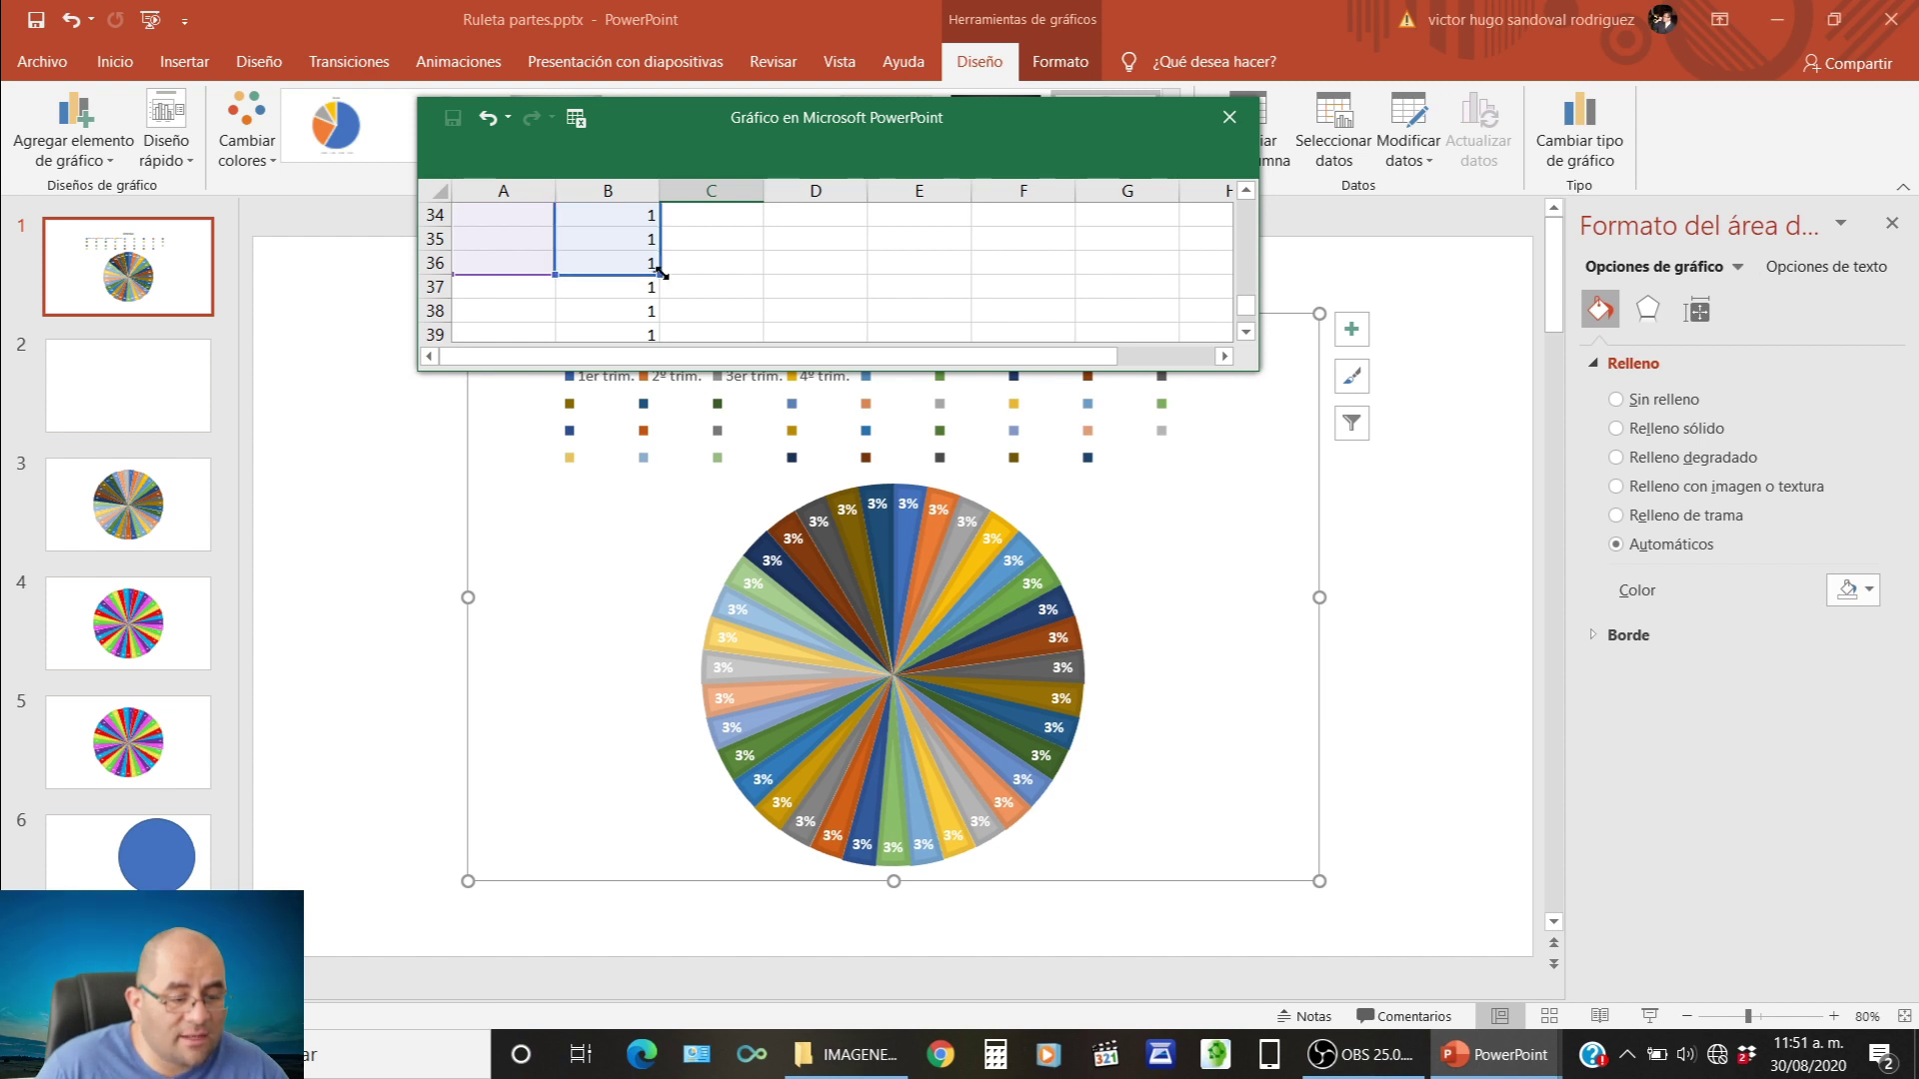
left_click_drag(660, 272, 683, 257)
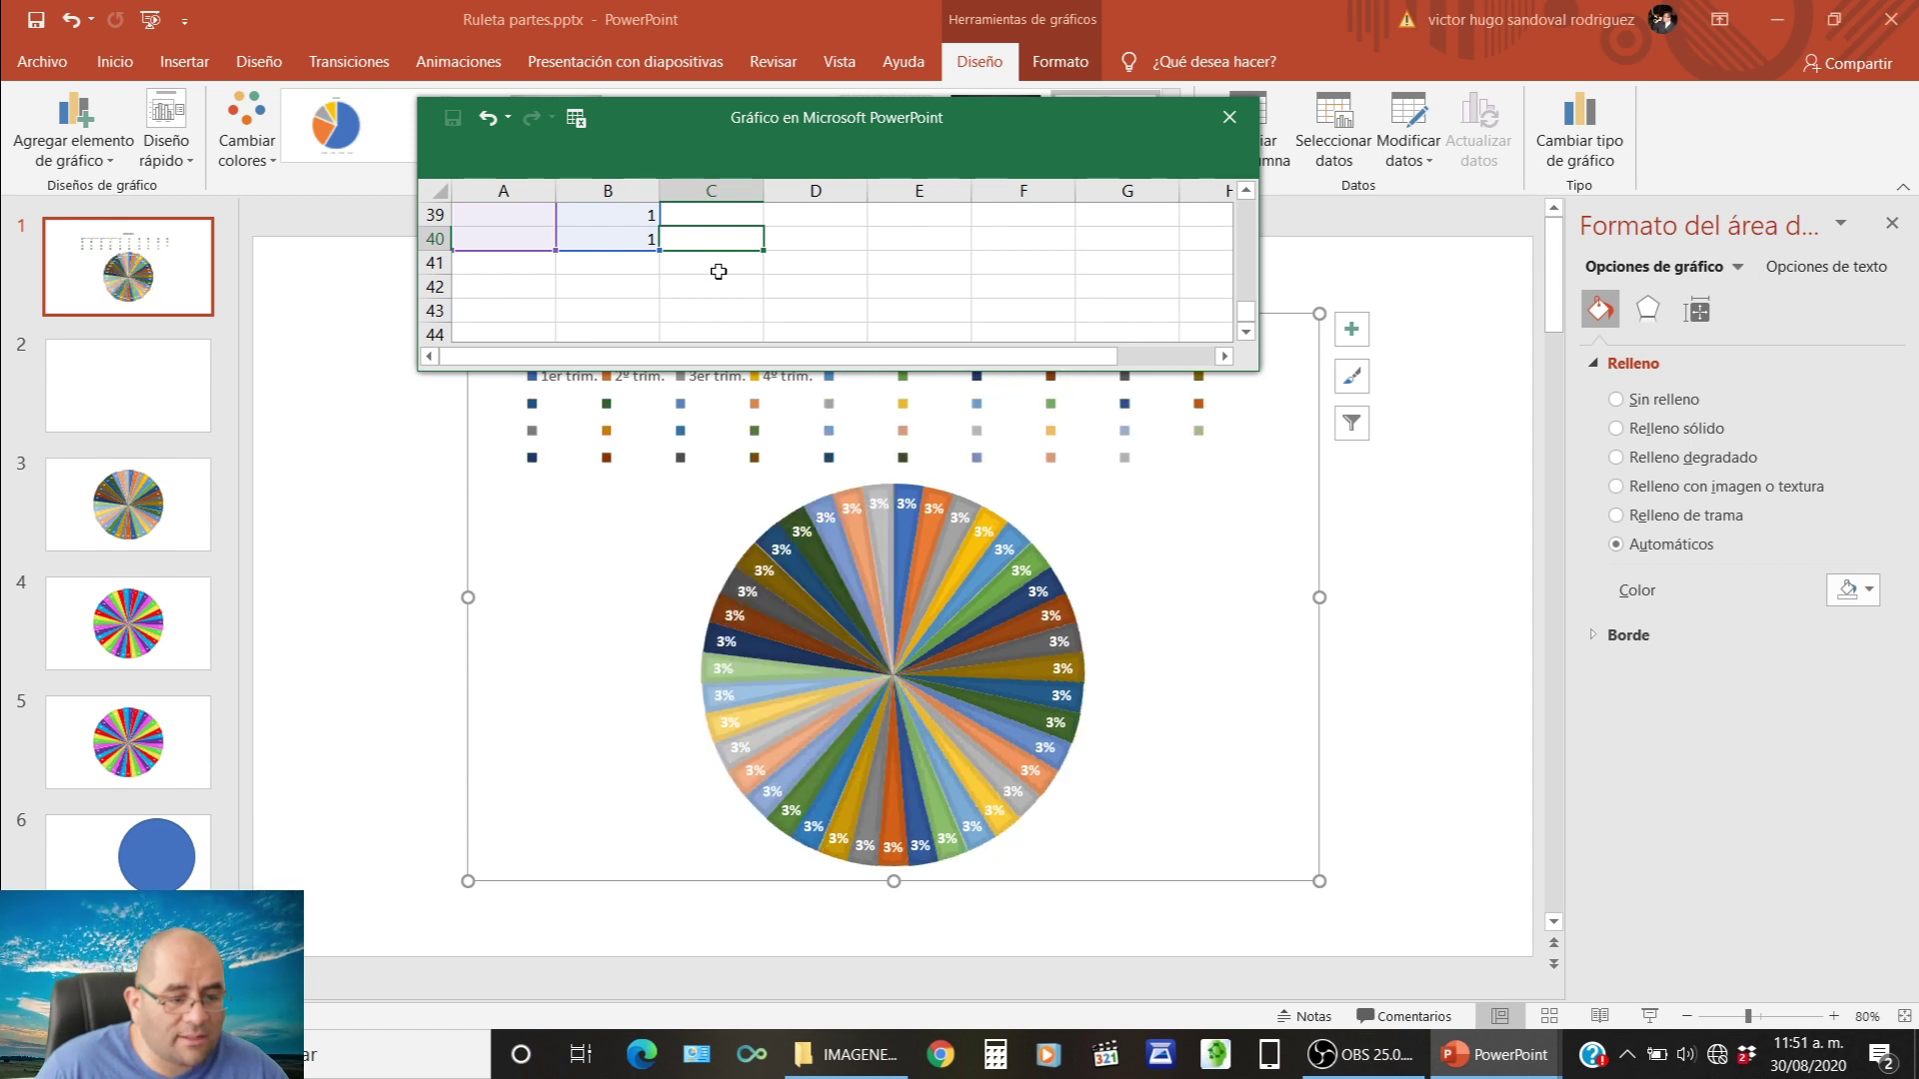
Close the data sheet and delete the chart's VENTAS title and legend.
left_click(1230, 121)
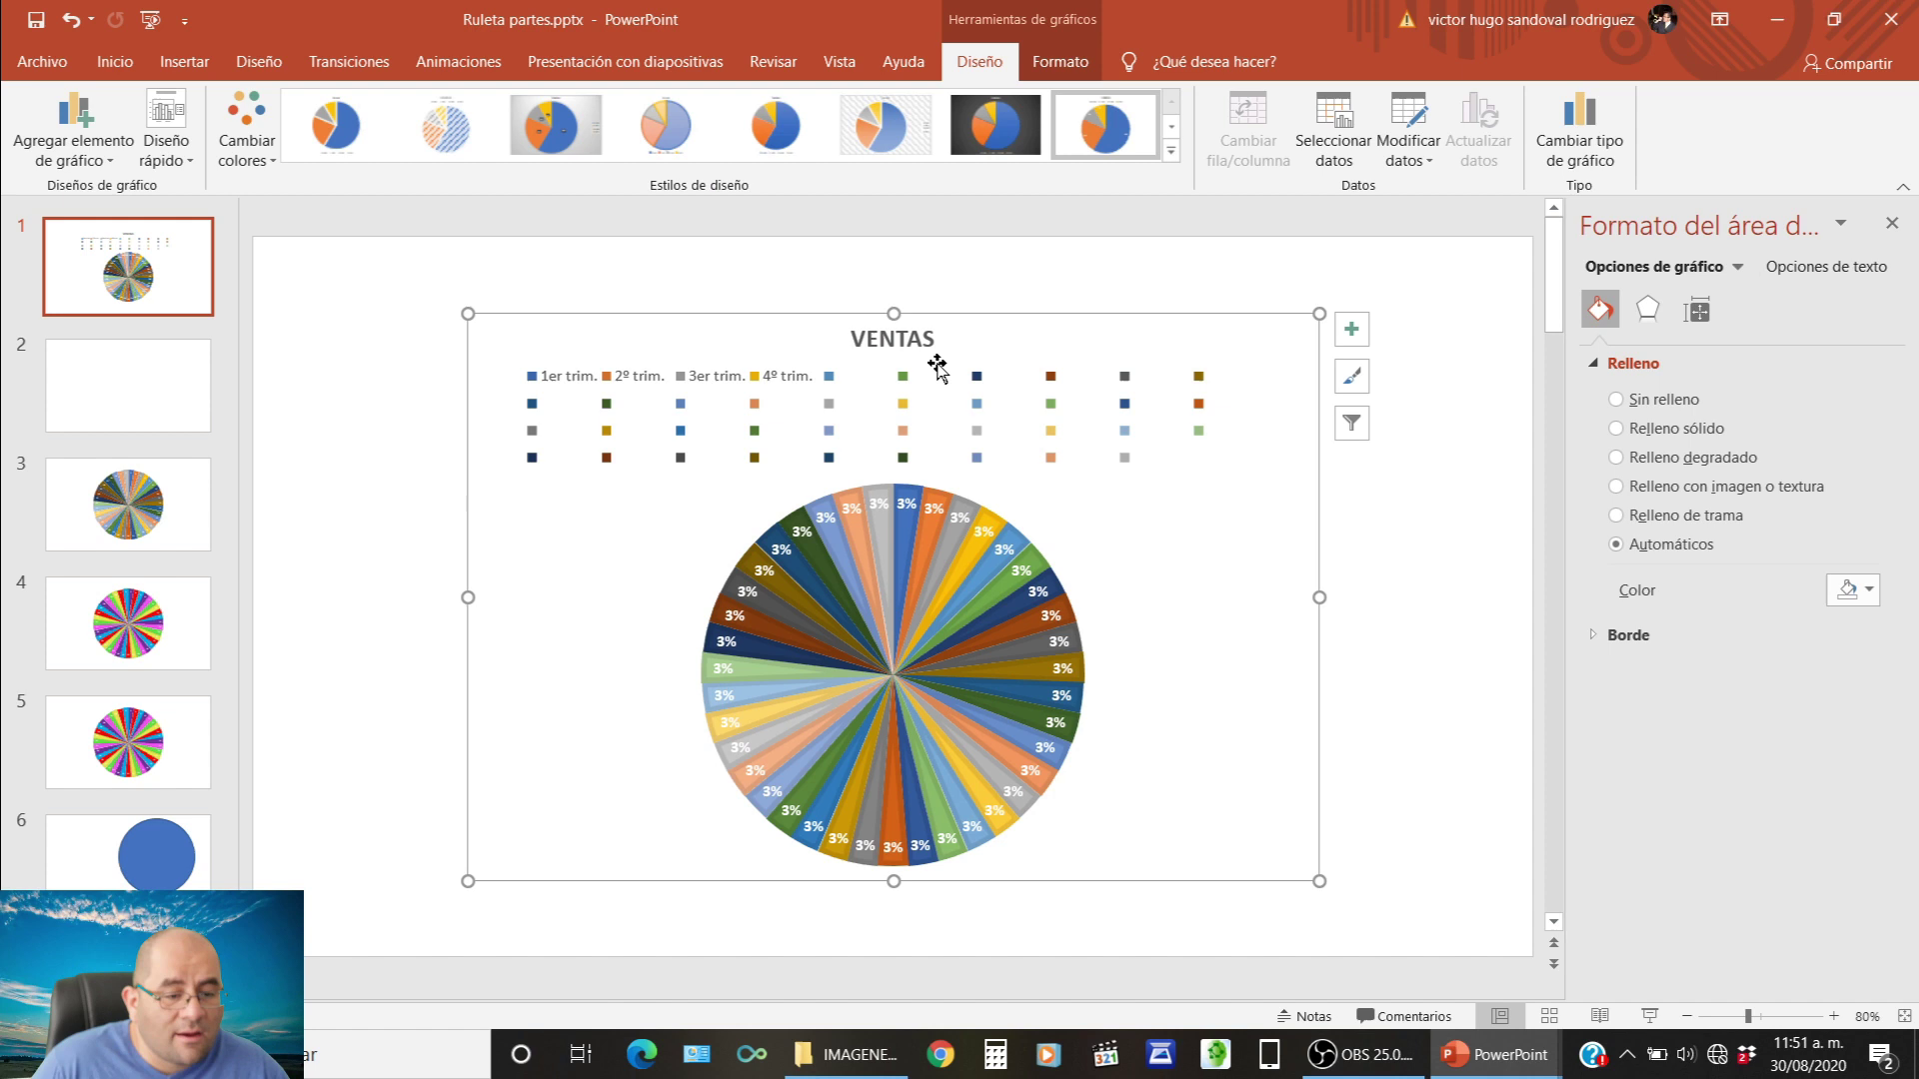
left_click(892, 343)
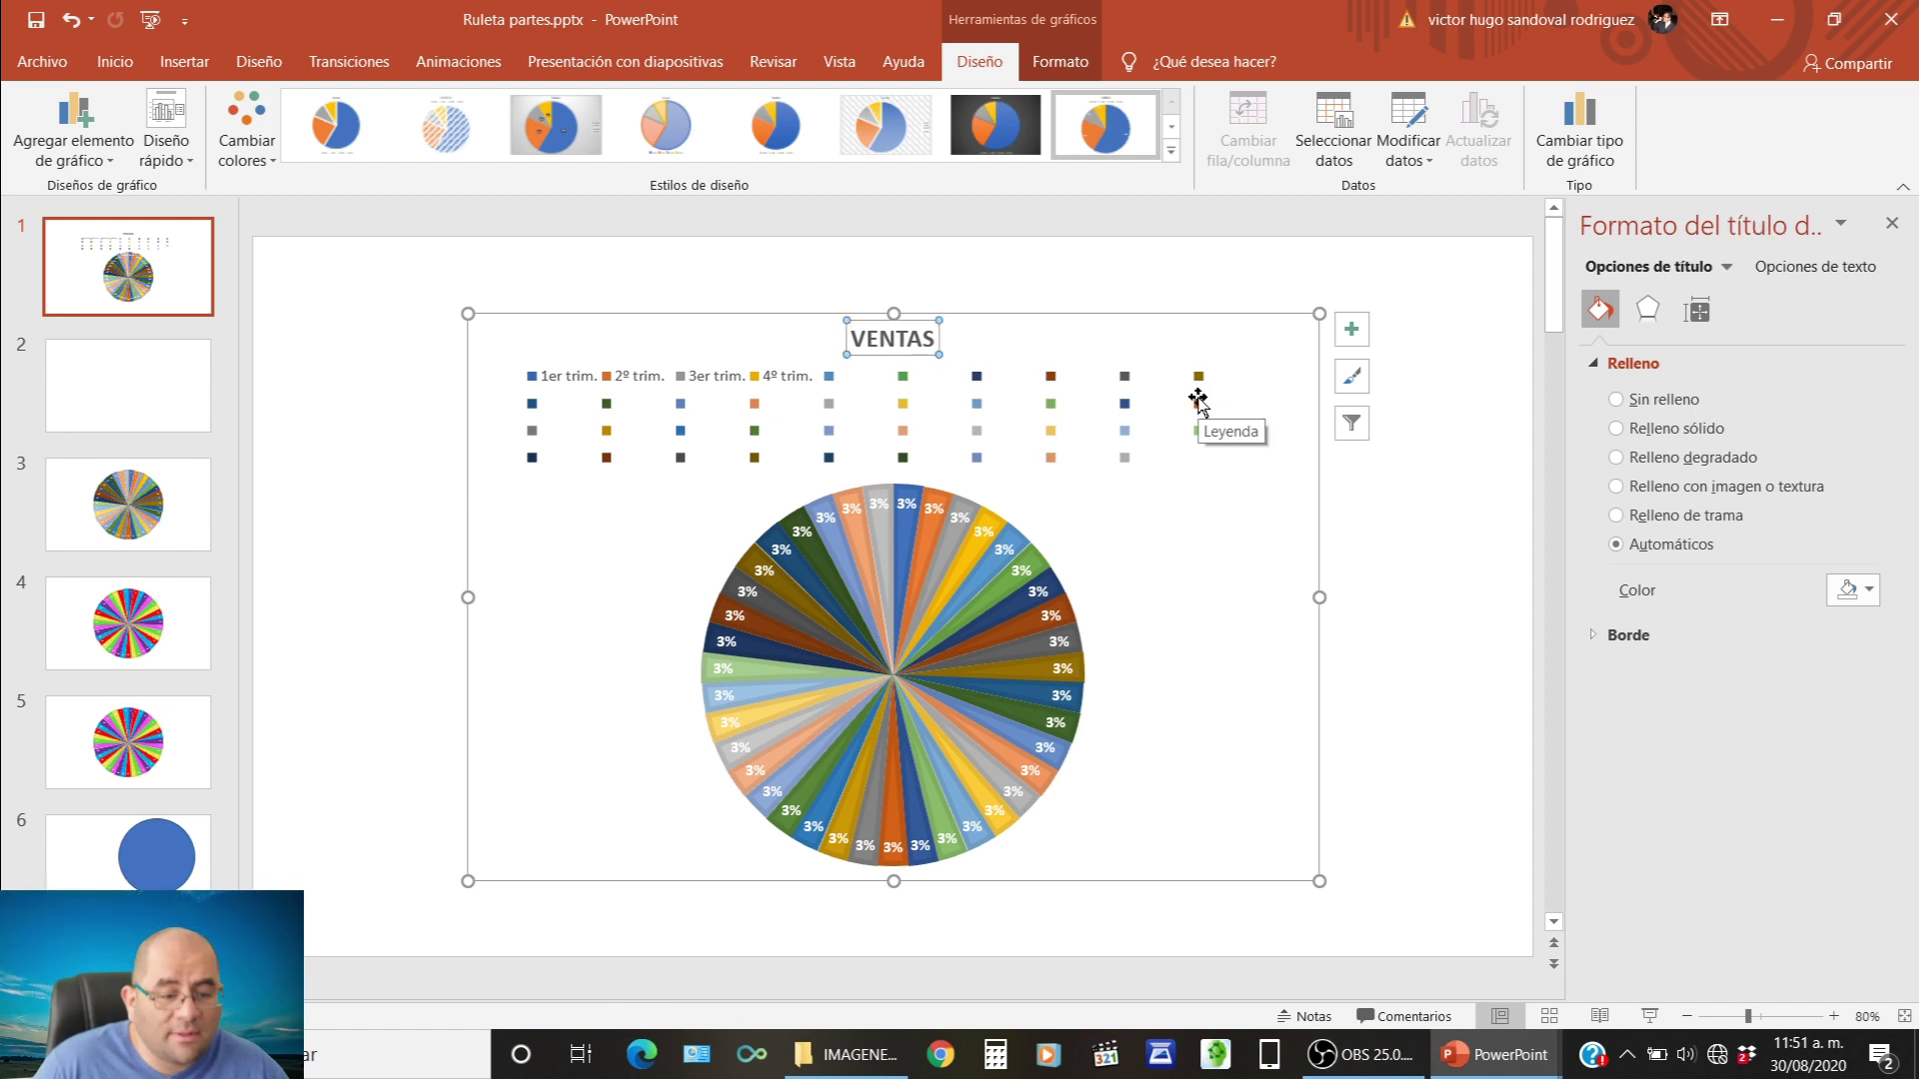
key("Delete")
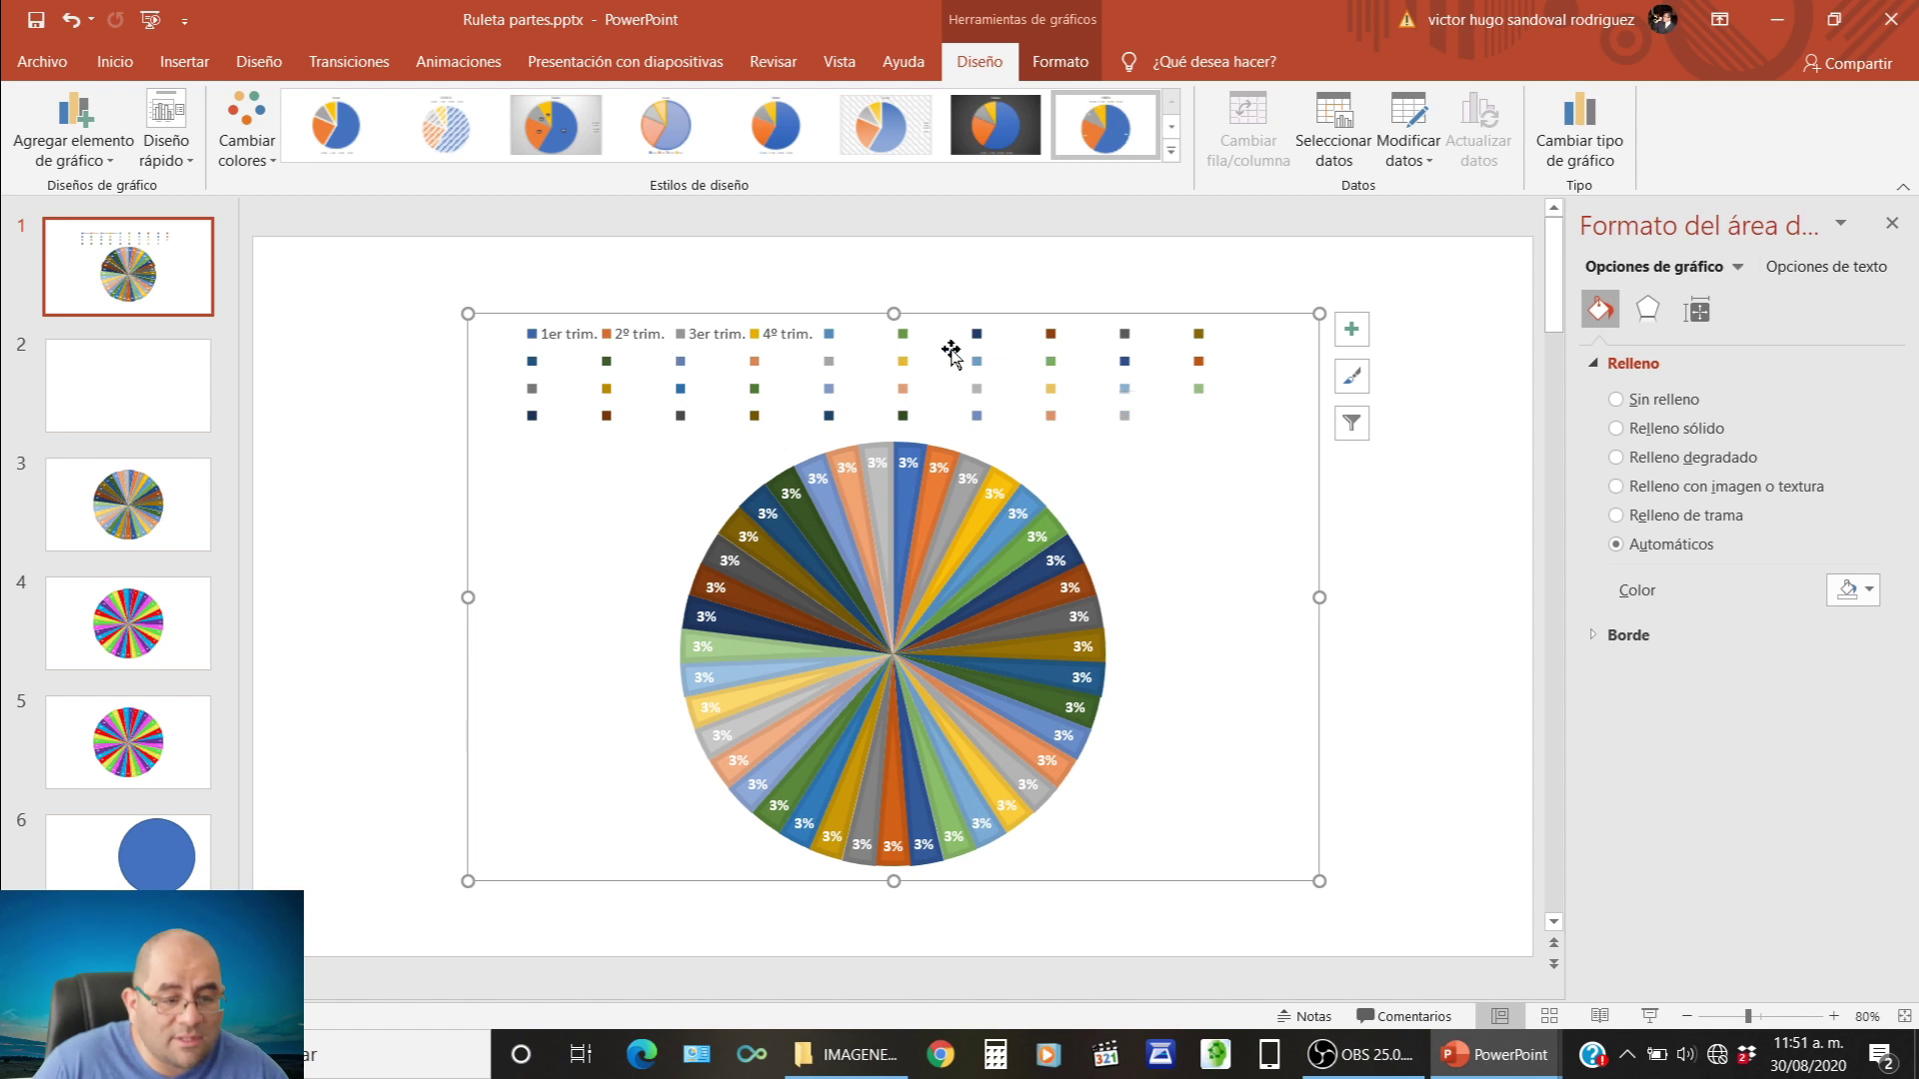
left_click(974, 367)
key("Delete")
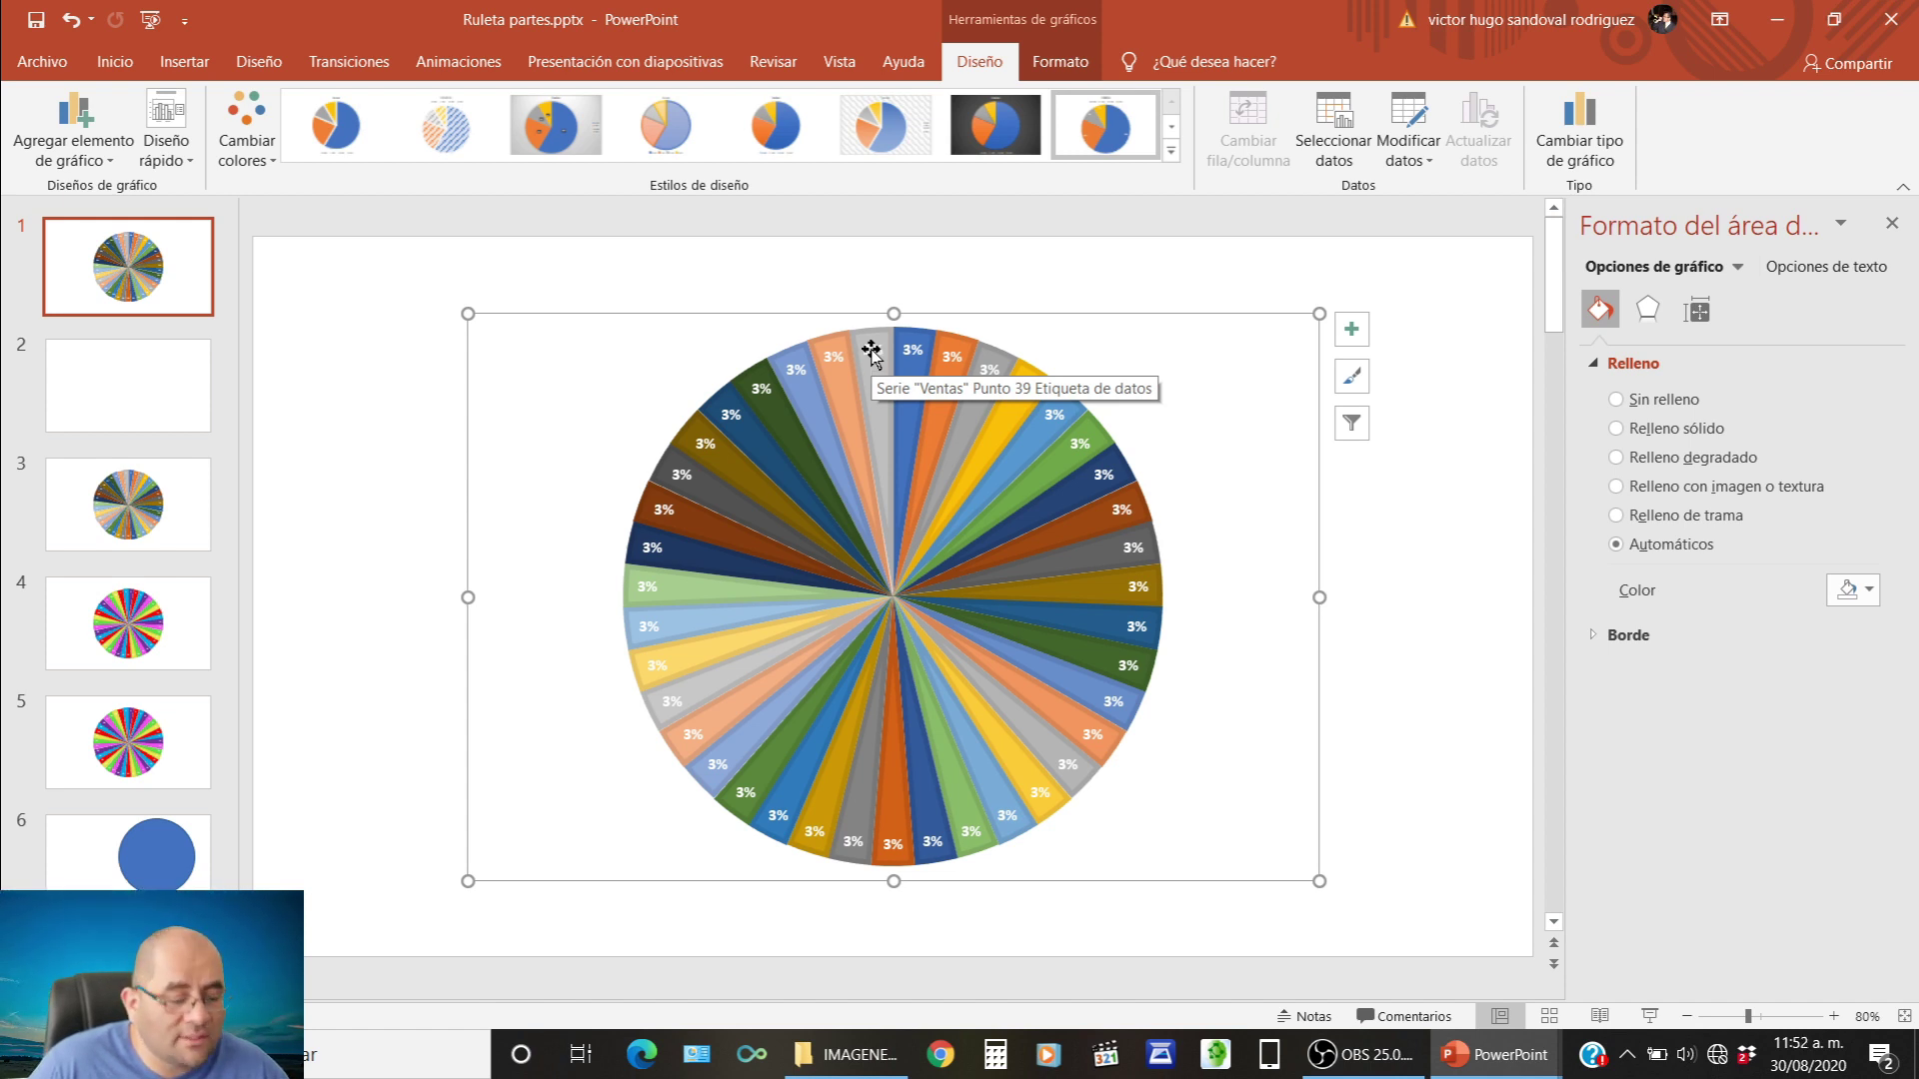
left_click(871, 352)
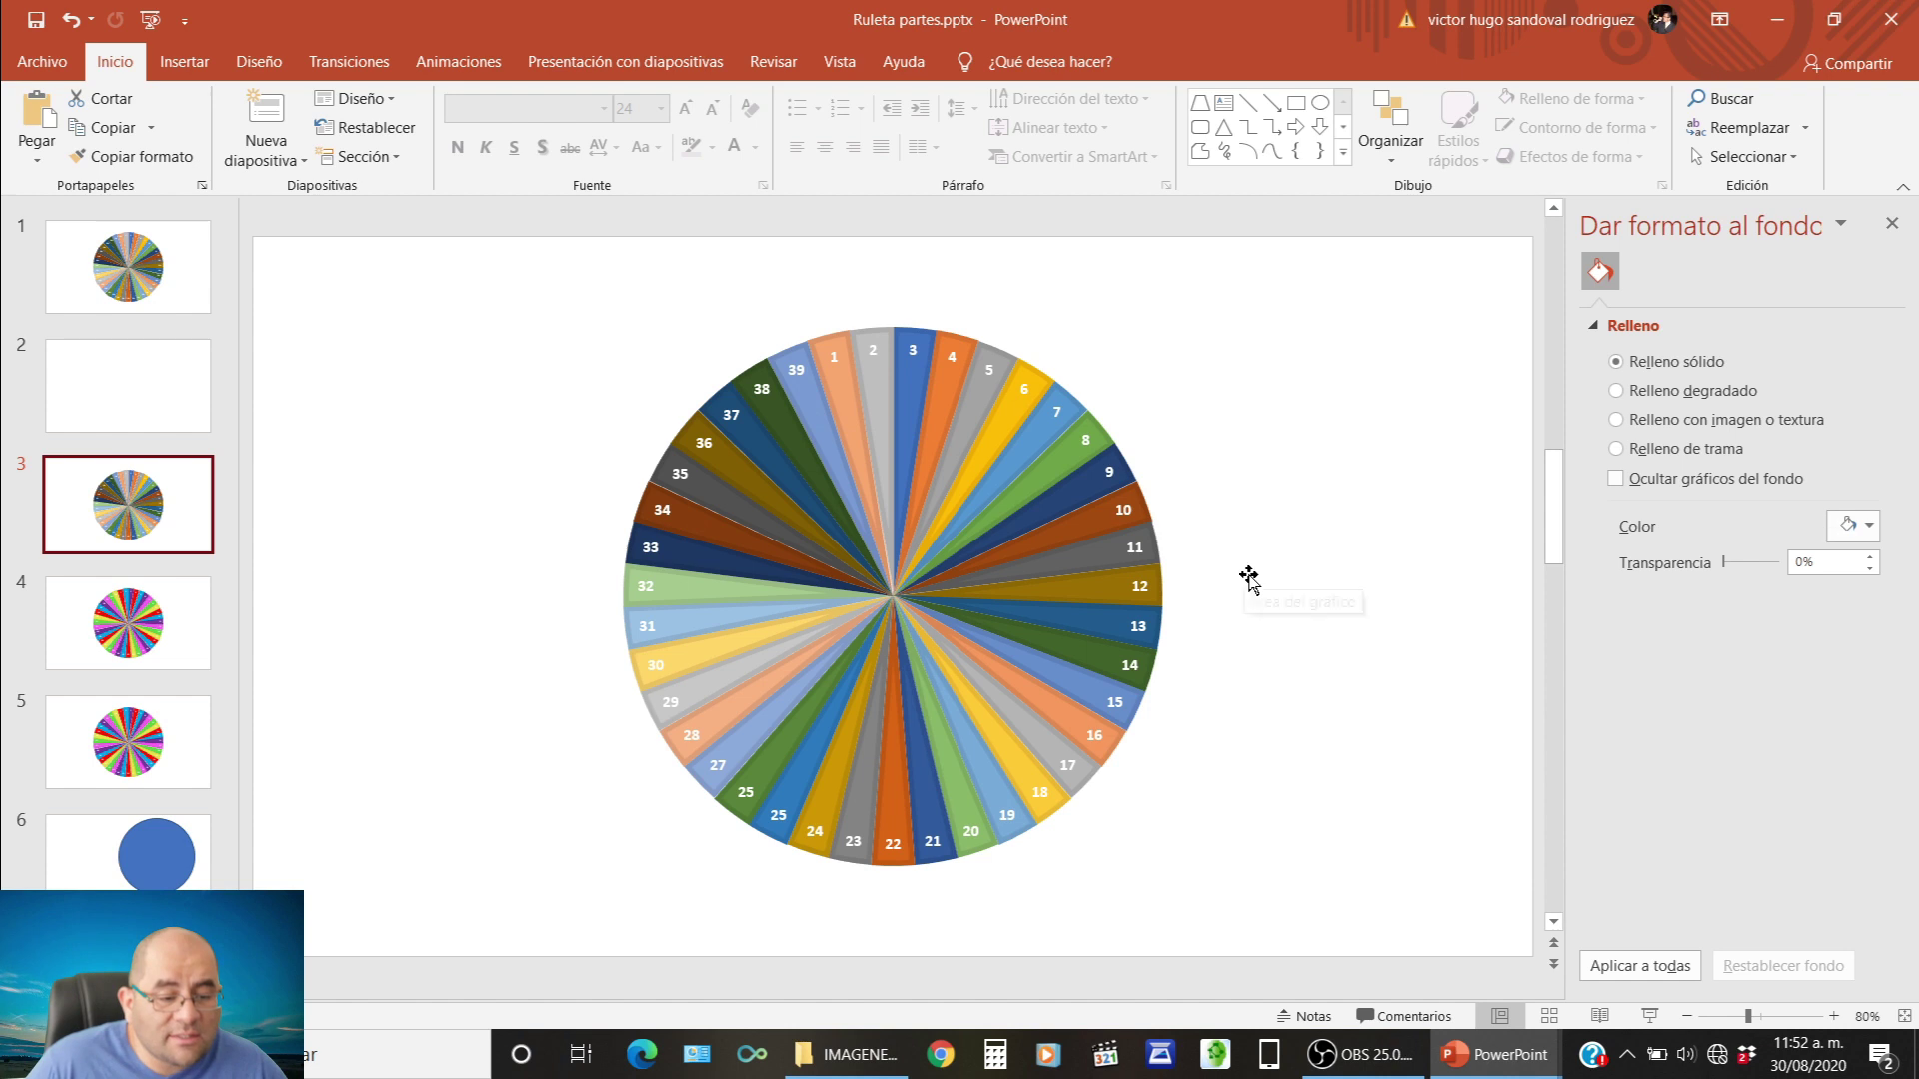
left_click(1043, 534)
left_click(1043, 534)
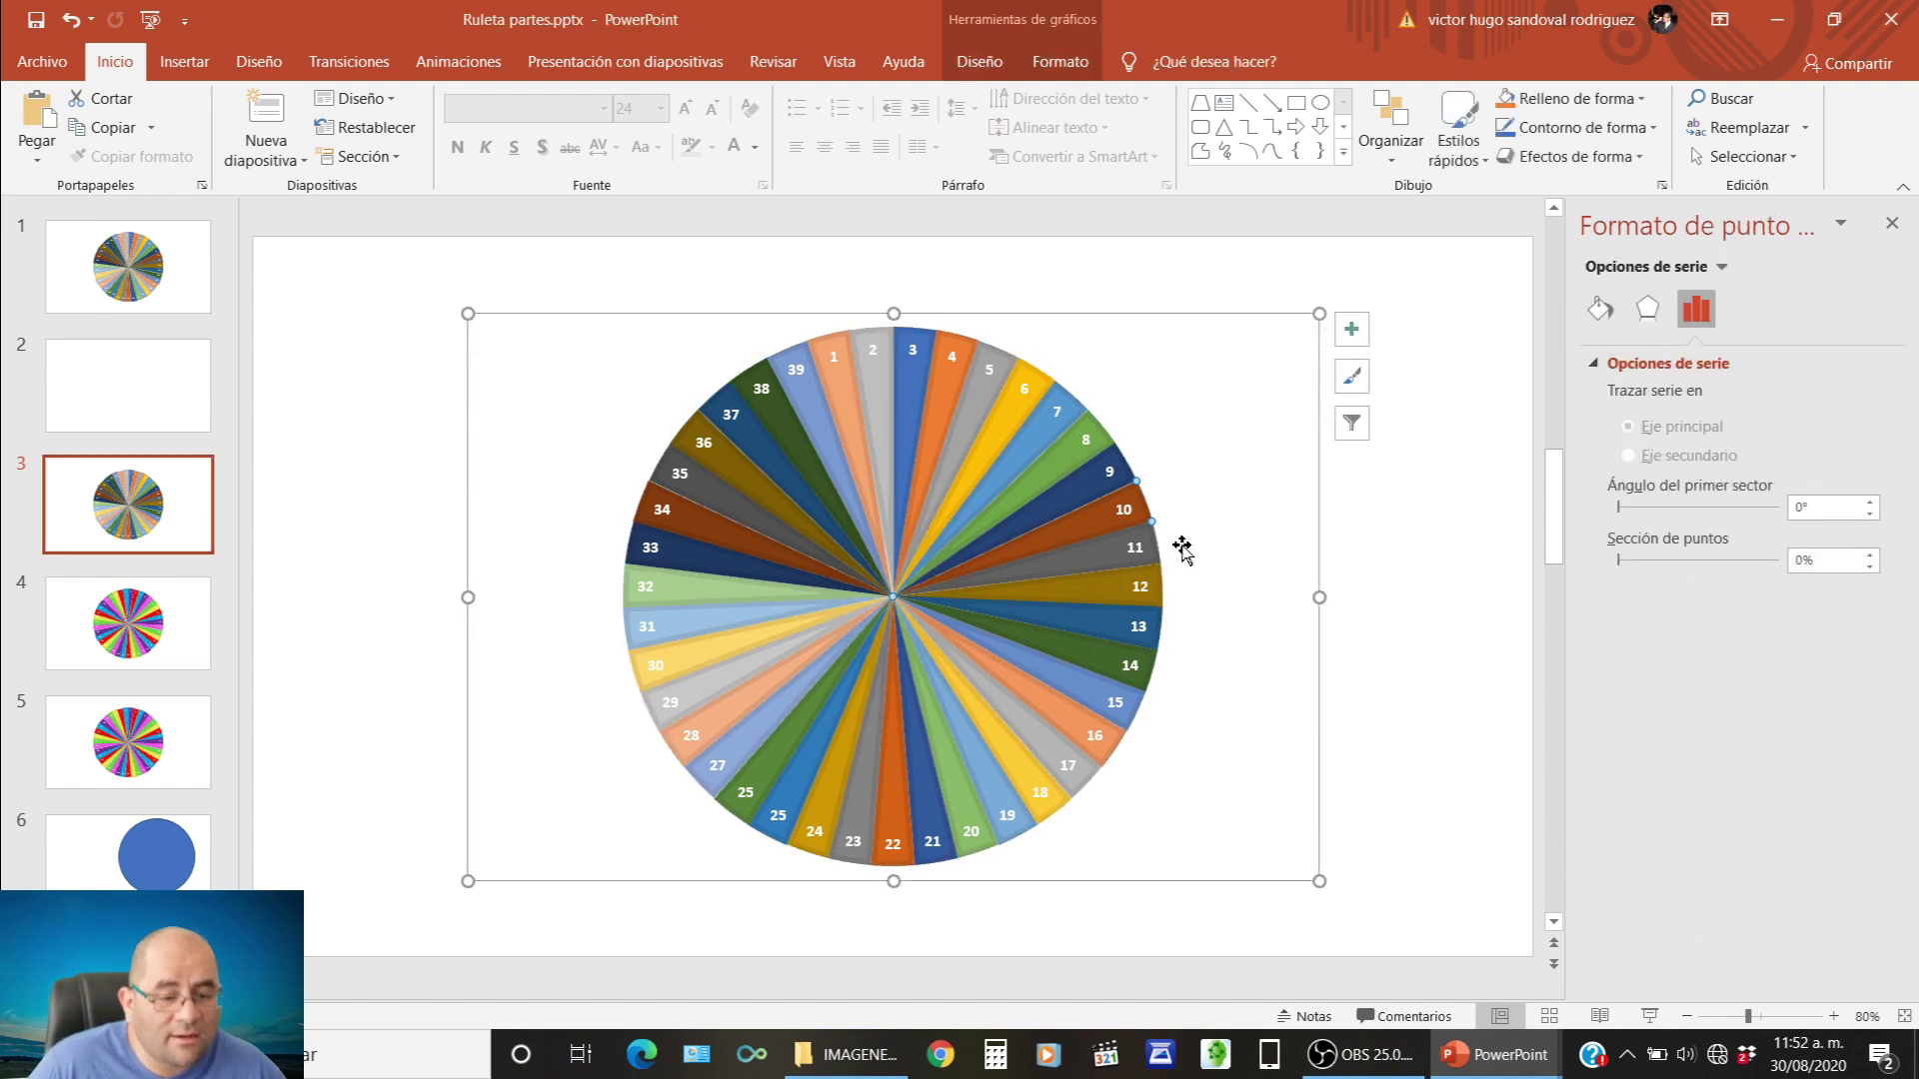
left_click(1352, 430)
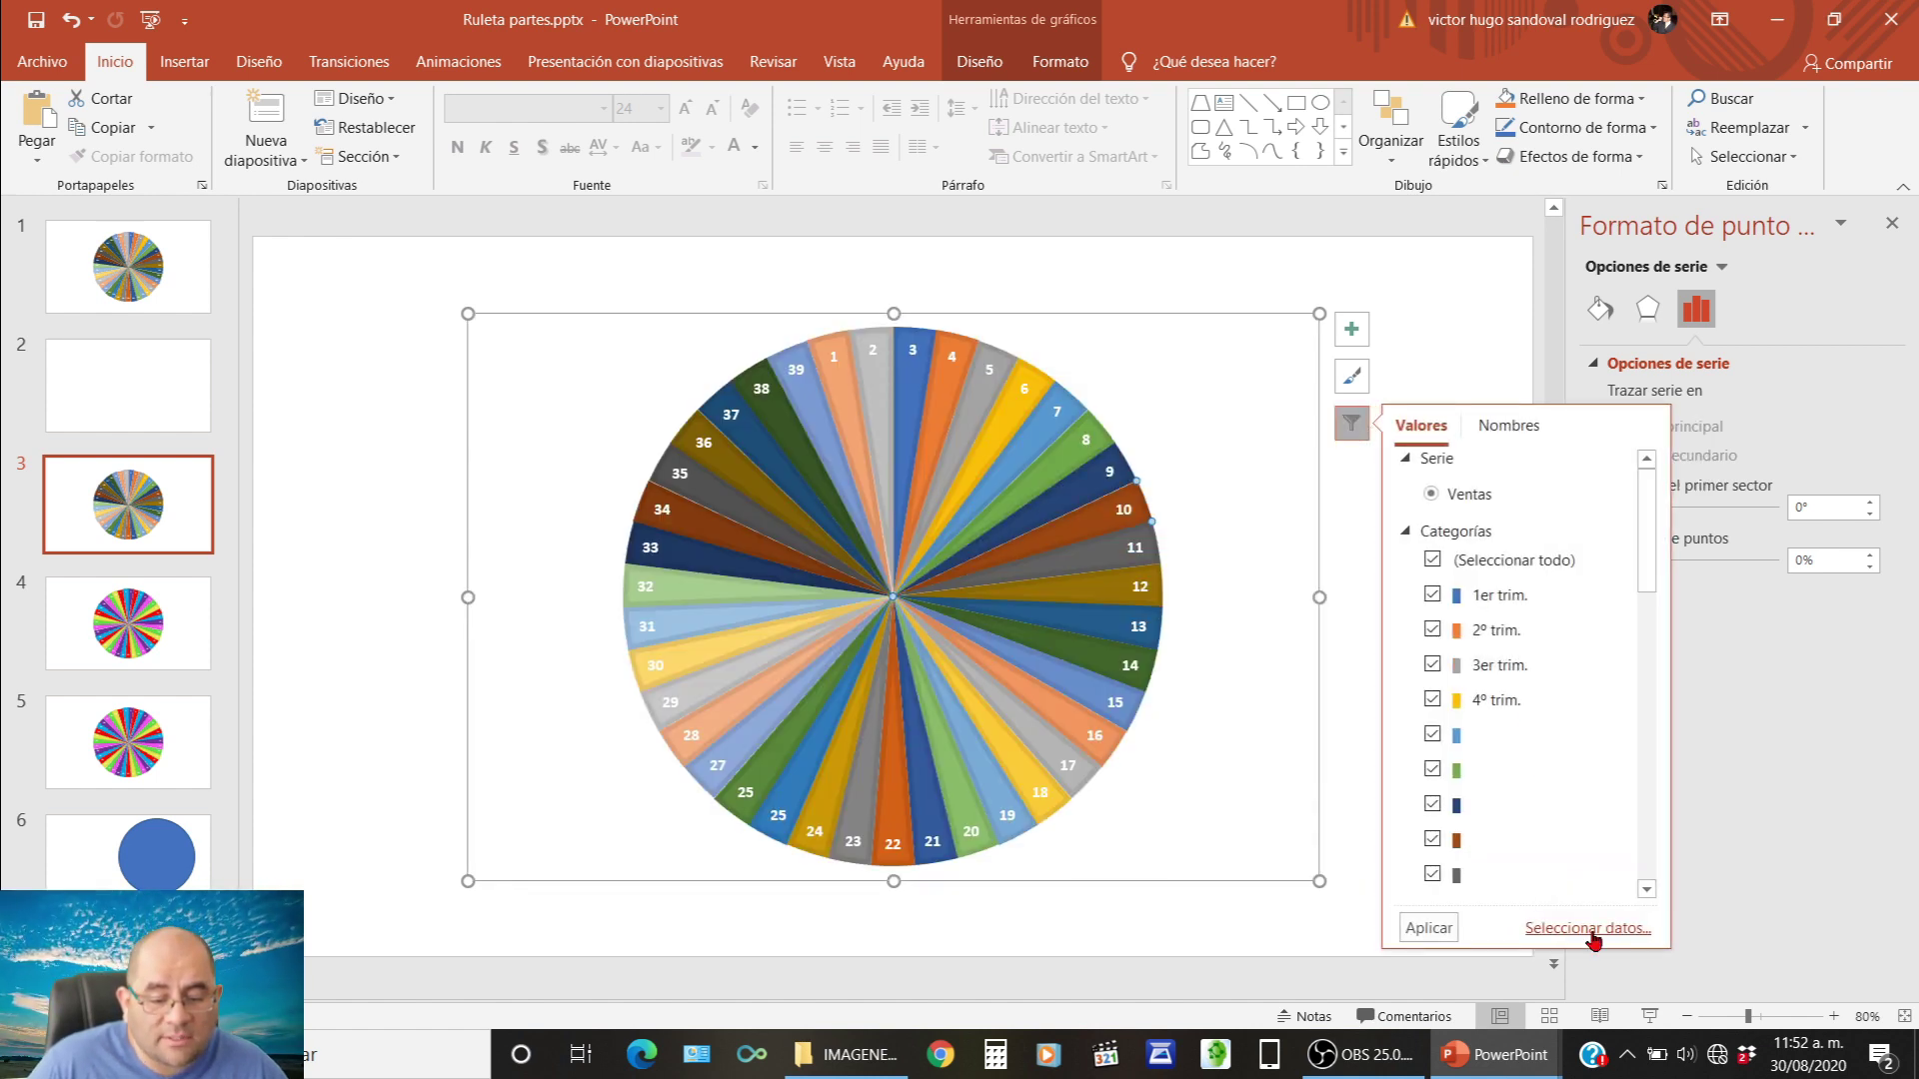
left_click(1589, 929)
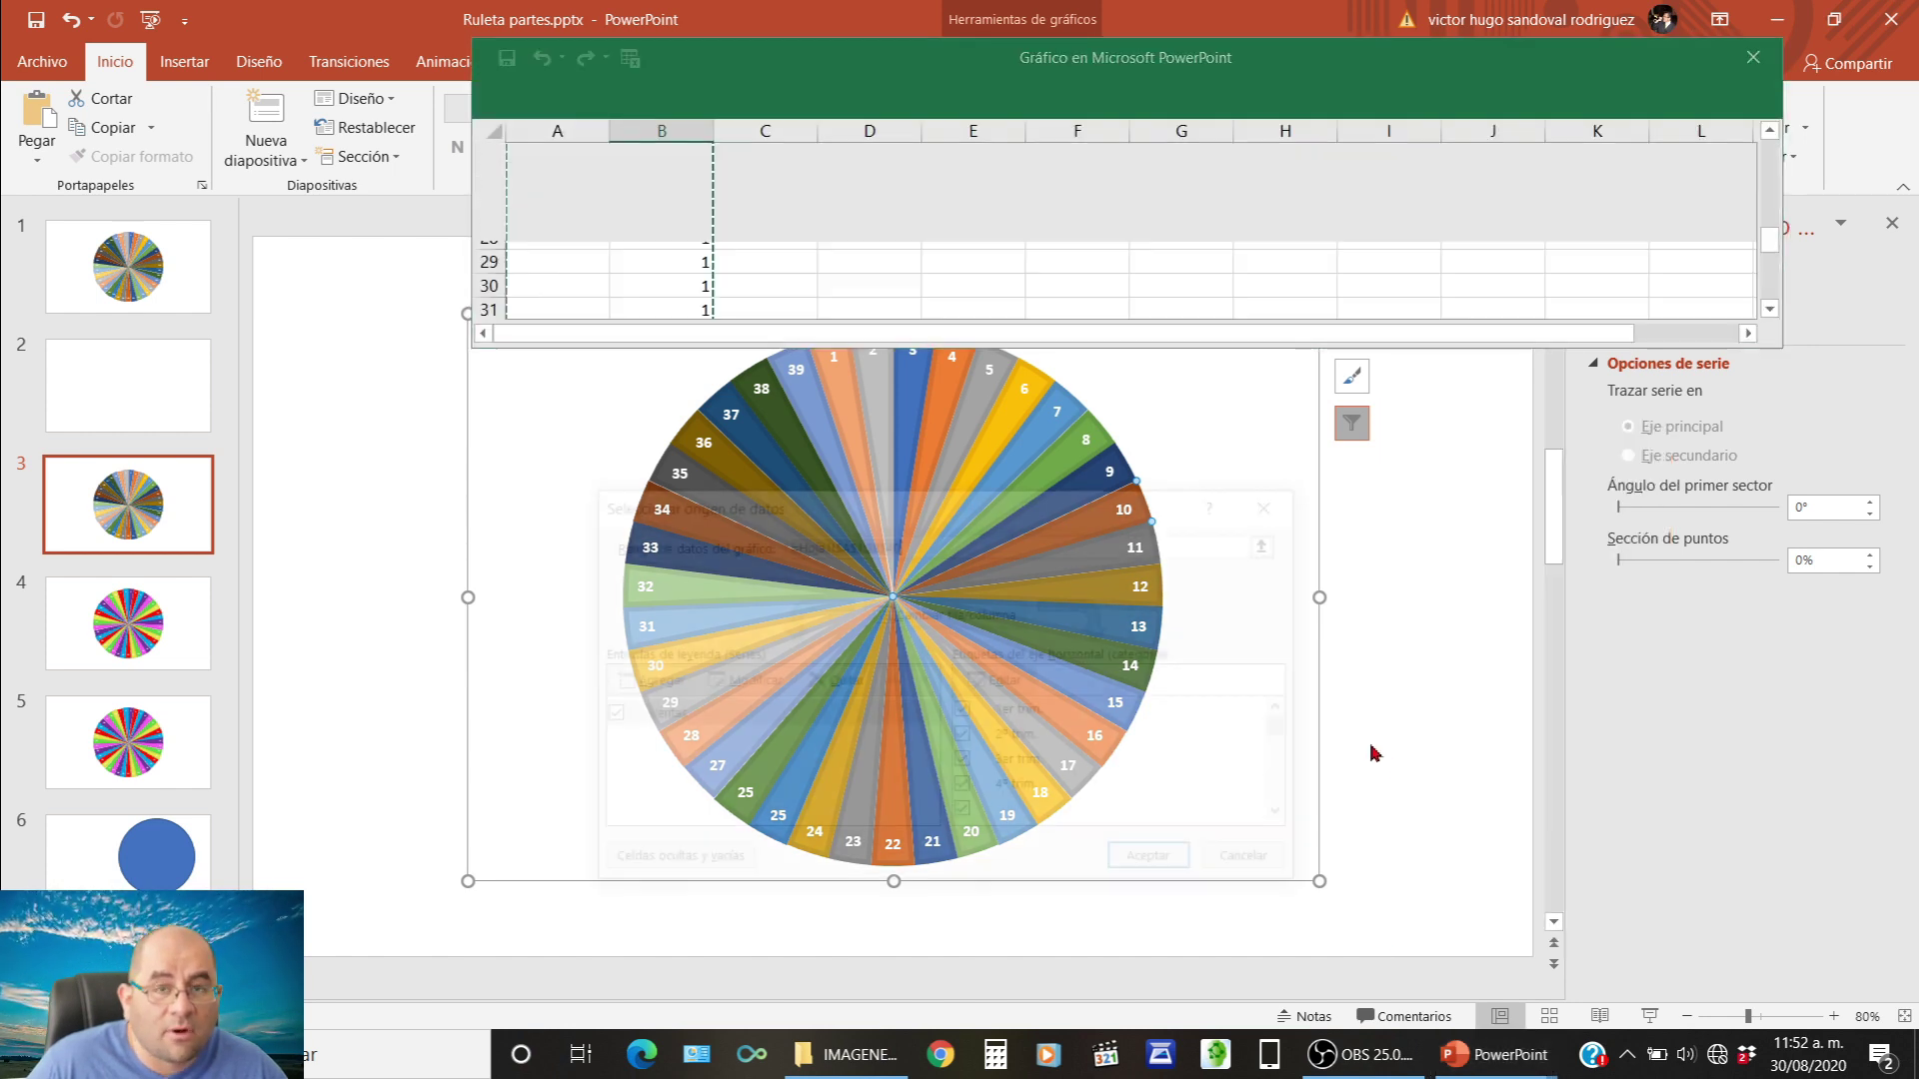
scroll(956, 163, "down", 2)
scroll(874, 231, "down", 2)
scroll(876, 232, "down", 3)
scroll(876, 232, "down", 7)
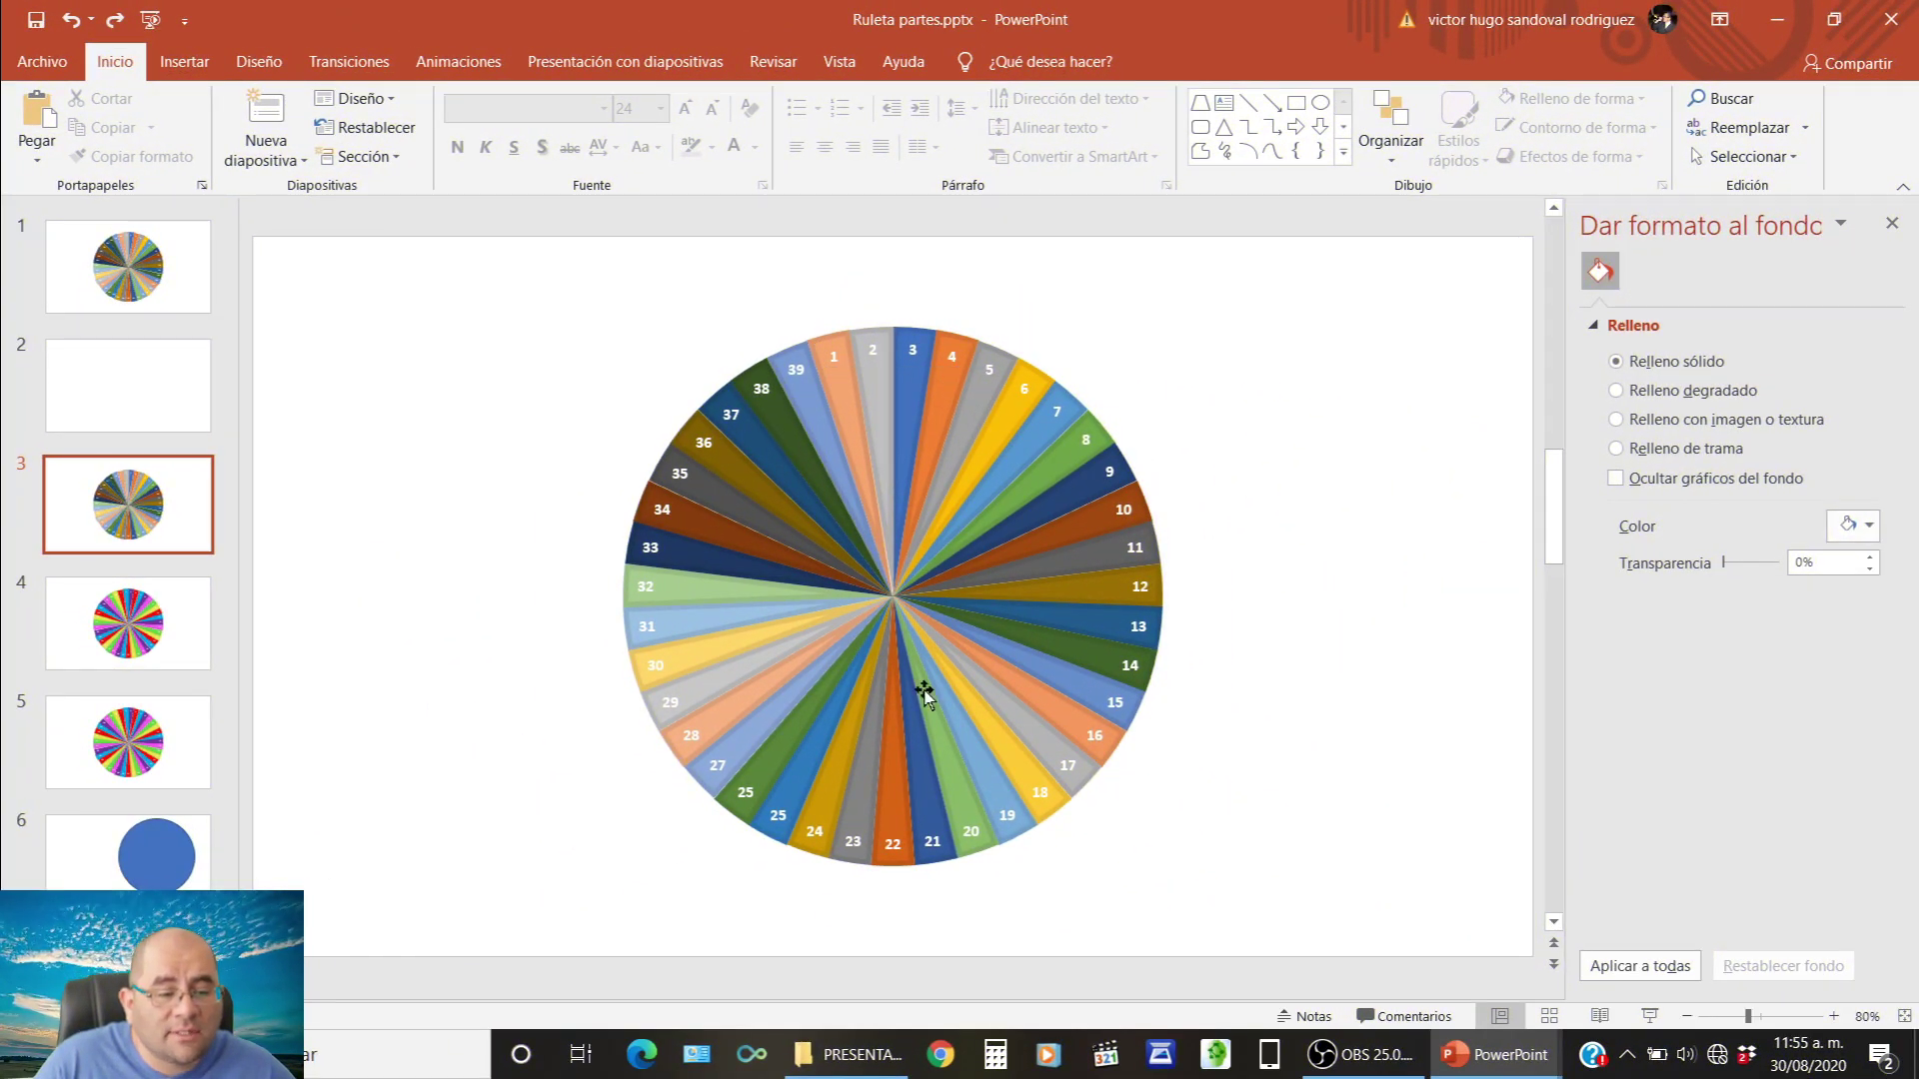
mouse_move(944, 354)
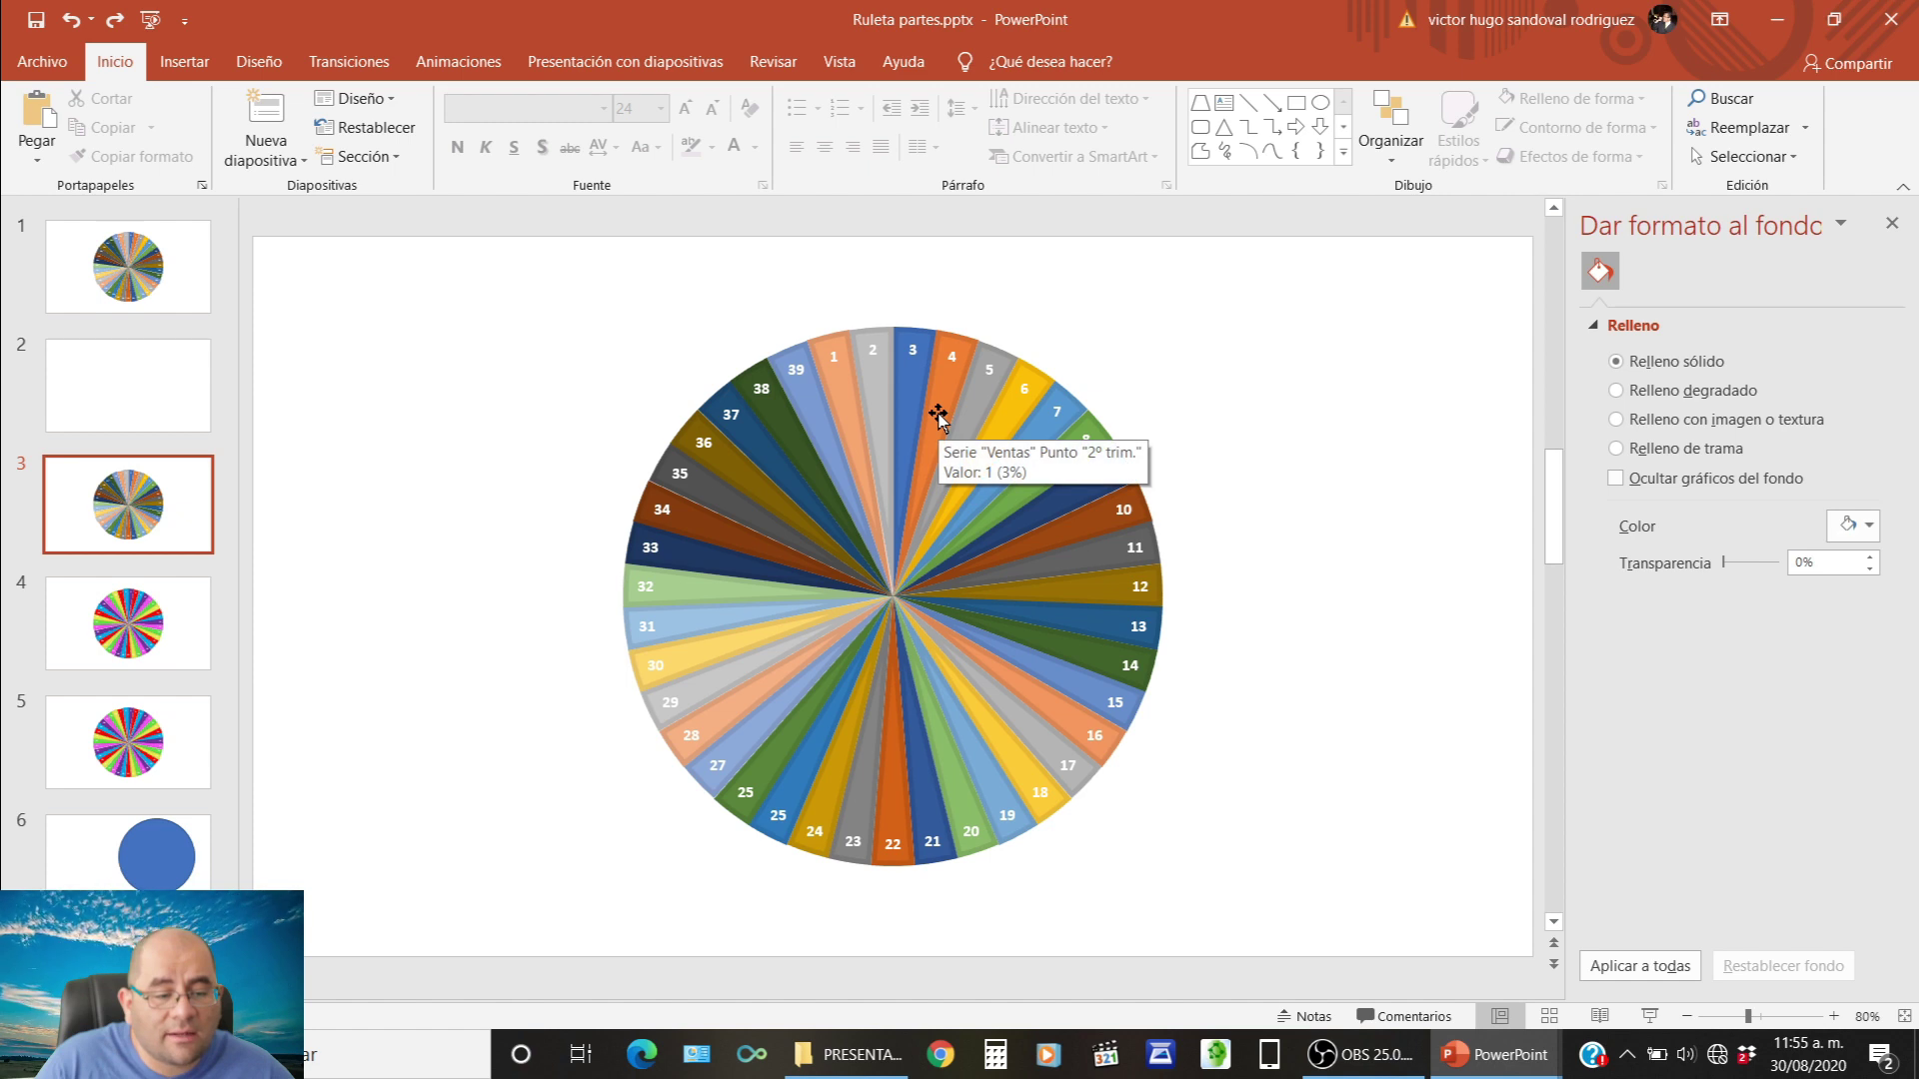
Give slice 4 of the wheel a solid red fill via Formato de punto de datos.
left_click(938, 413)
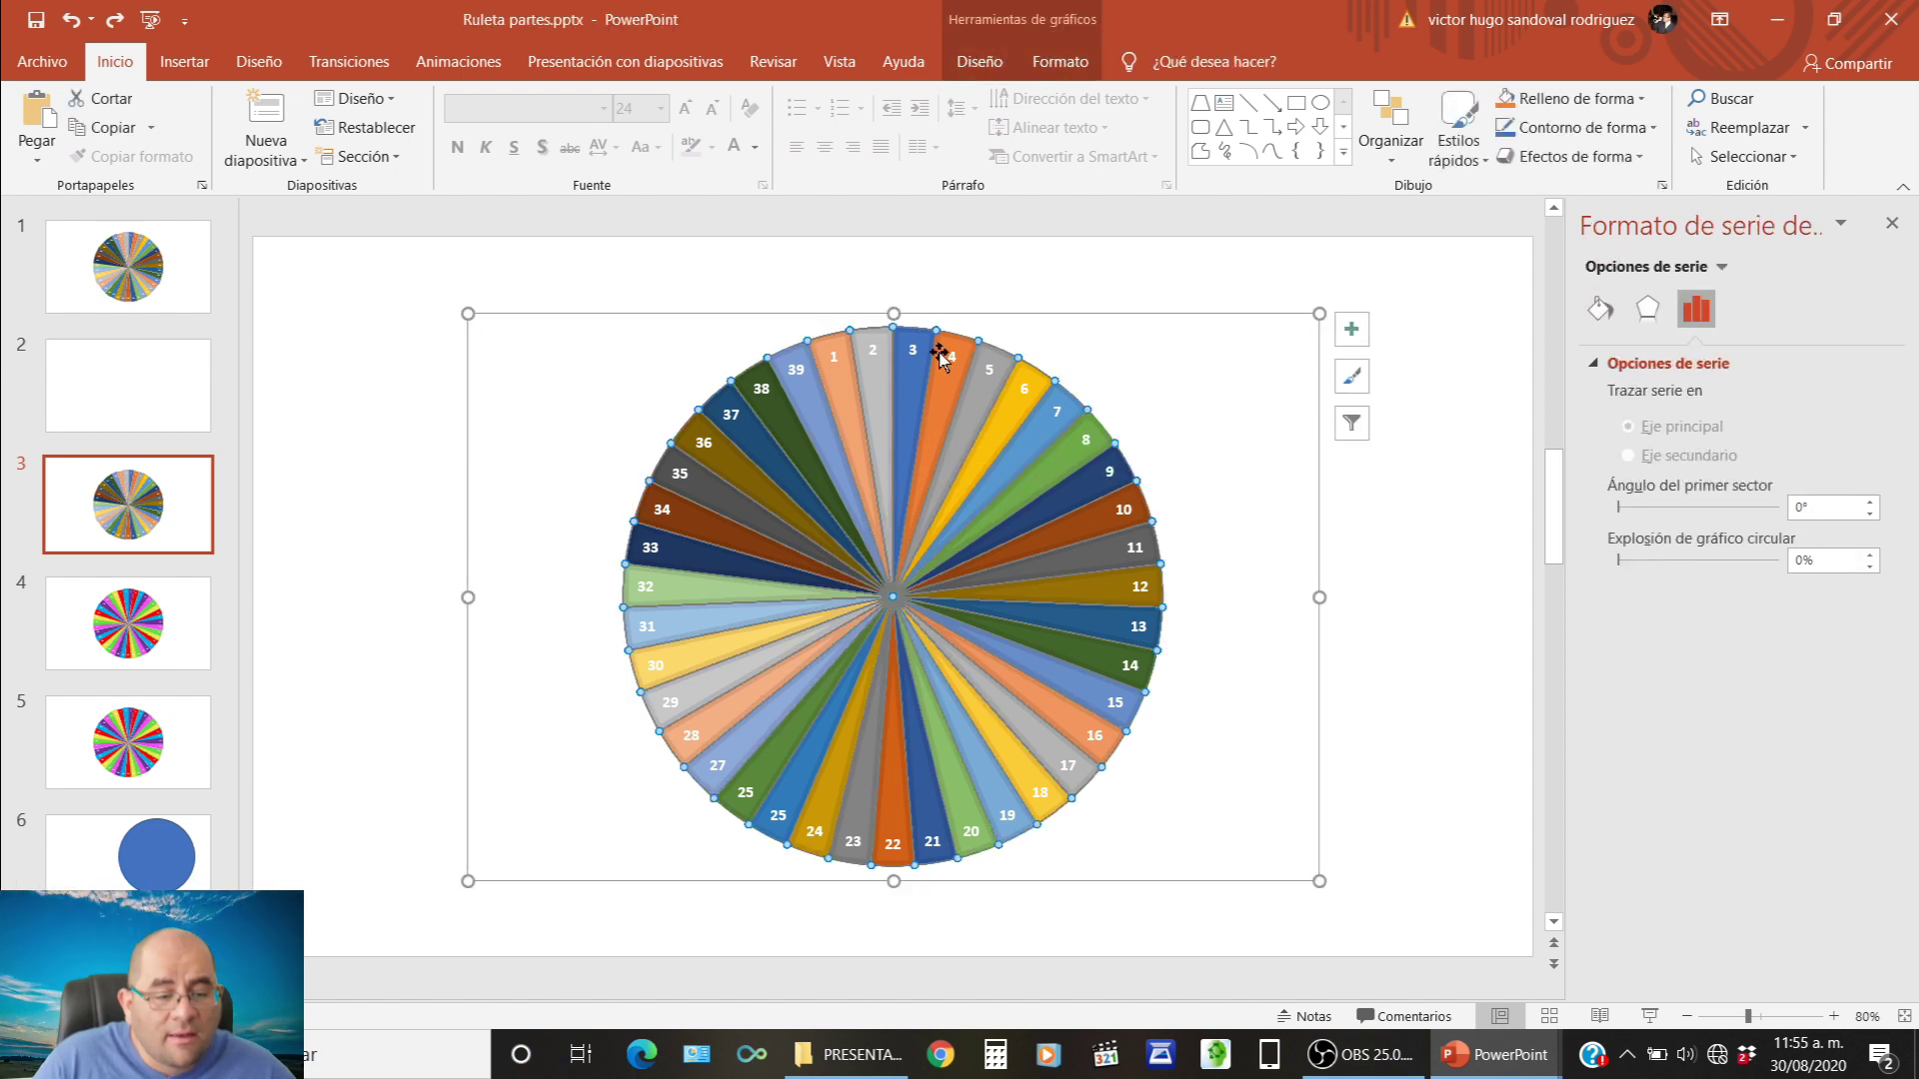
left_click(939, 405)
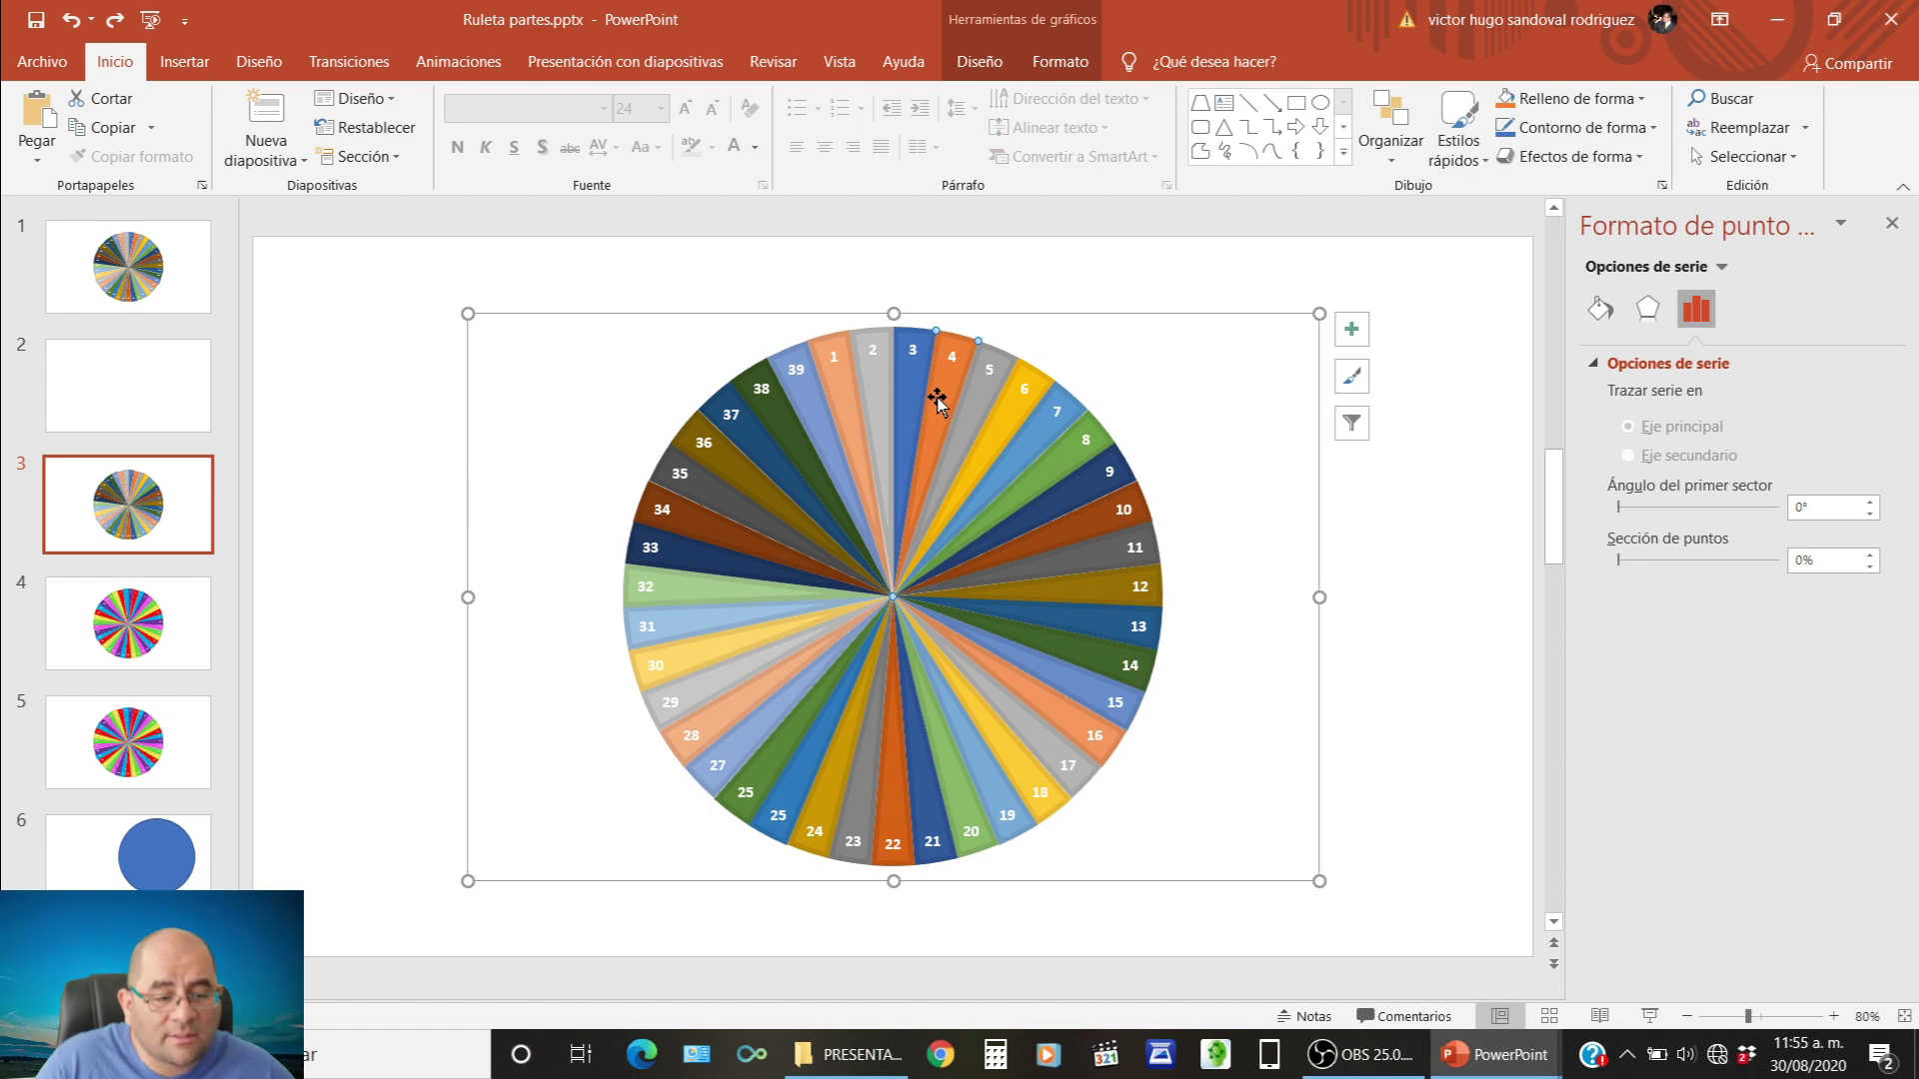
right_click(937, 400)
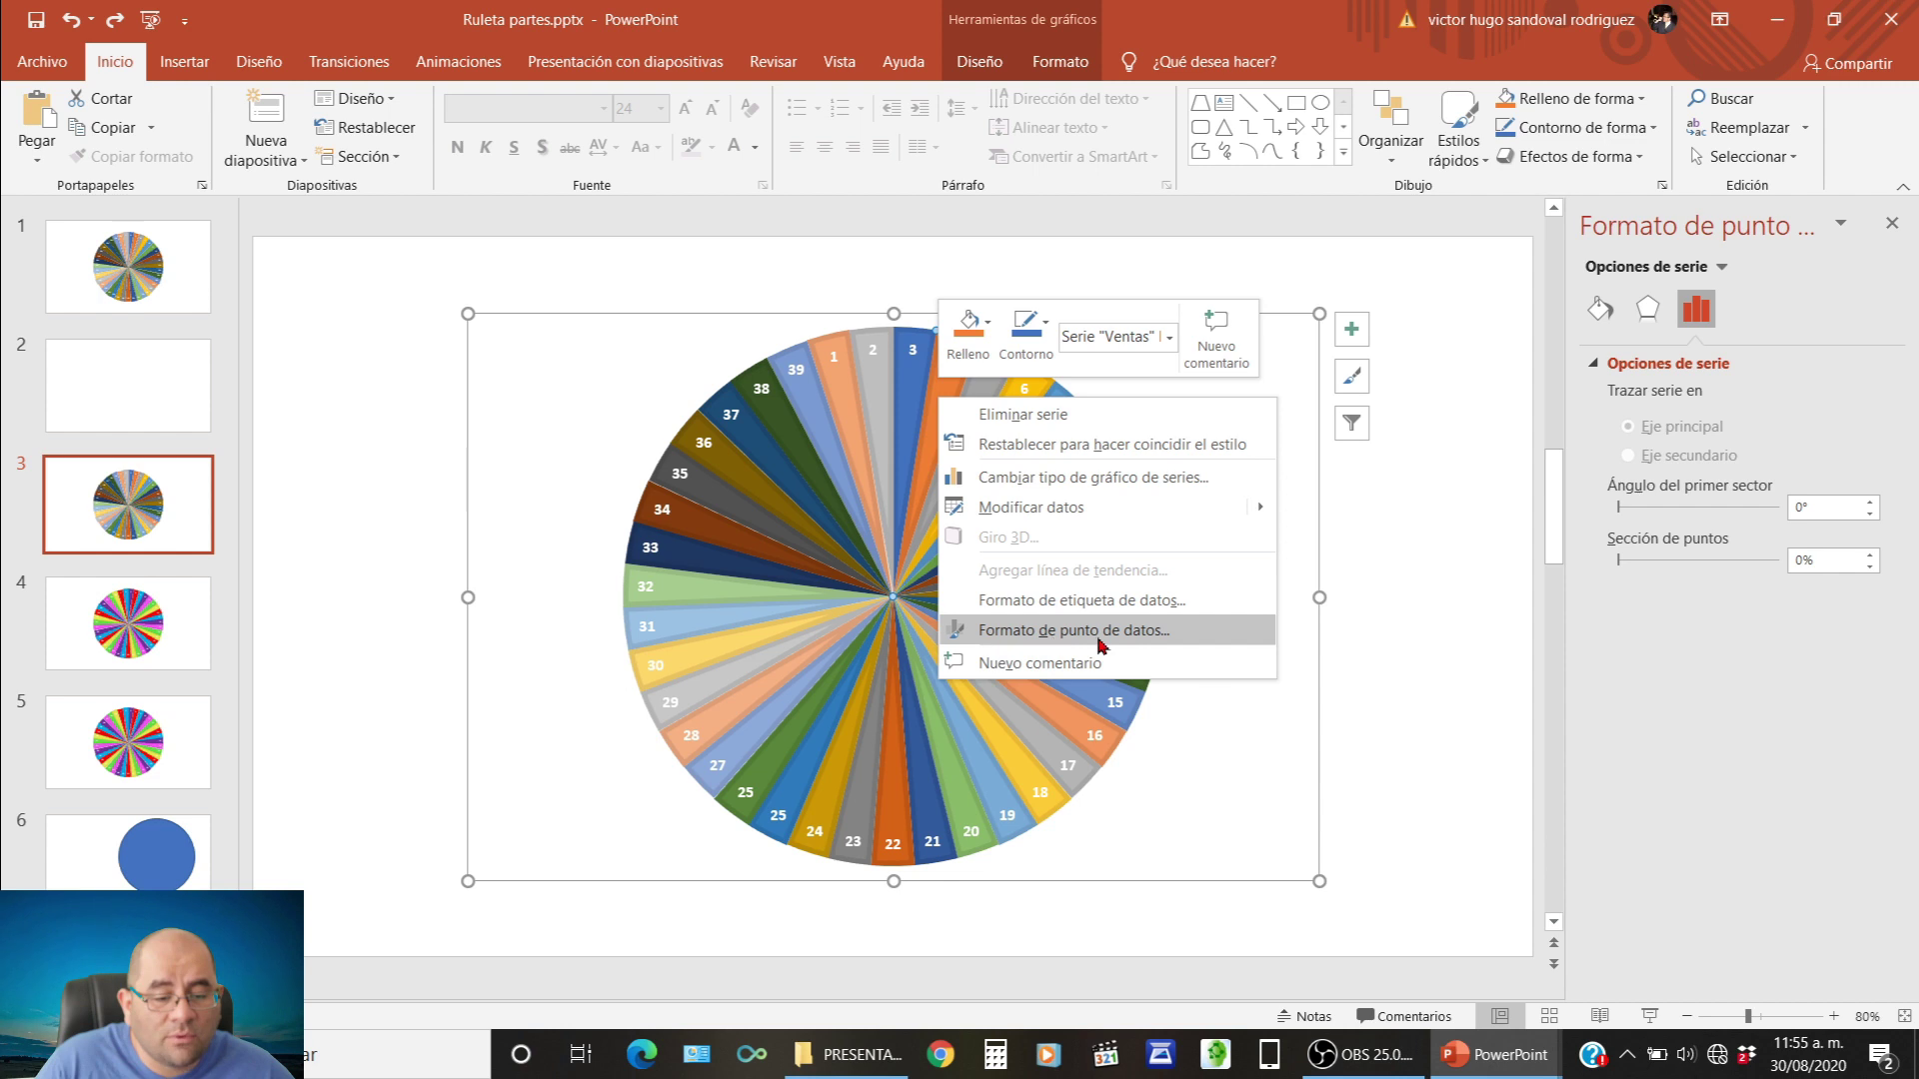
left_click(1604, 315)
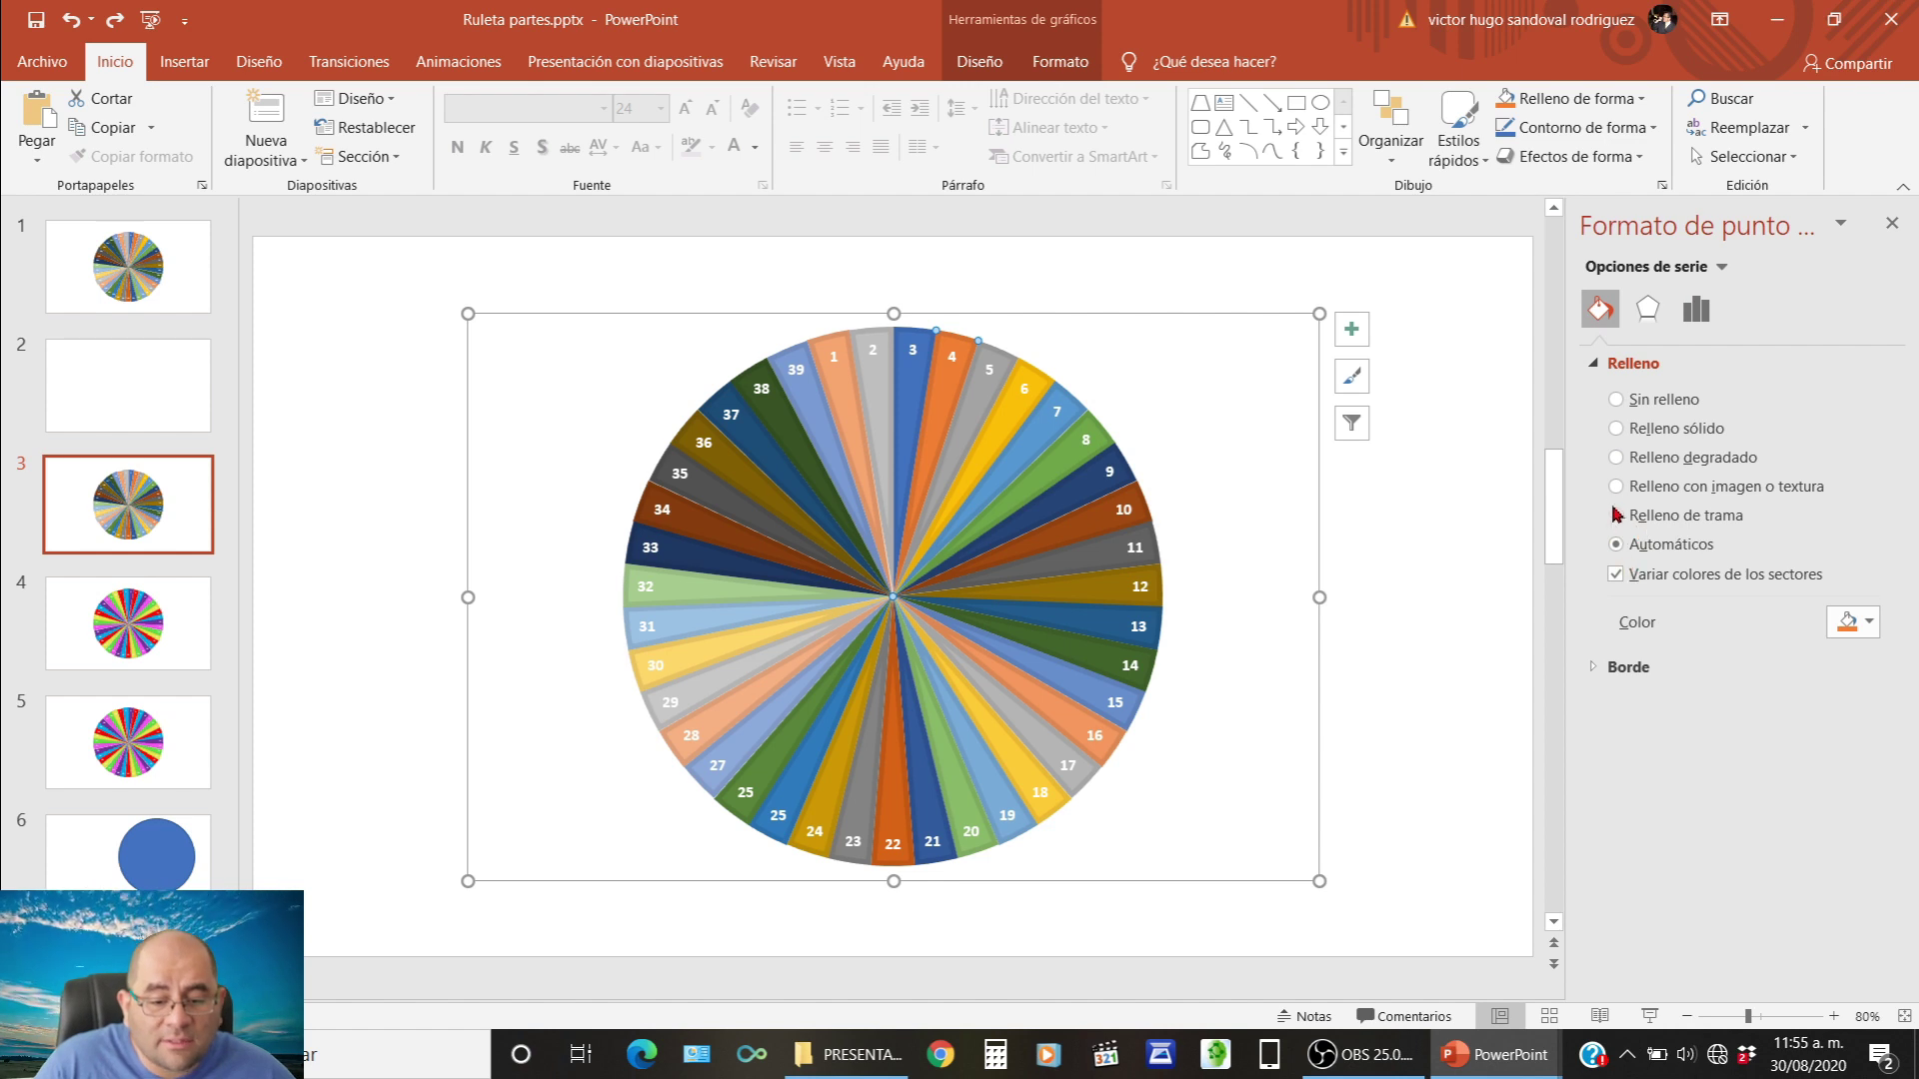
left_click(1615, 430)
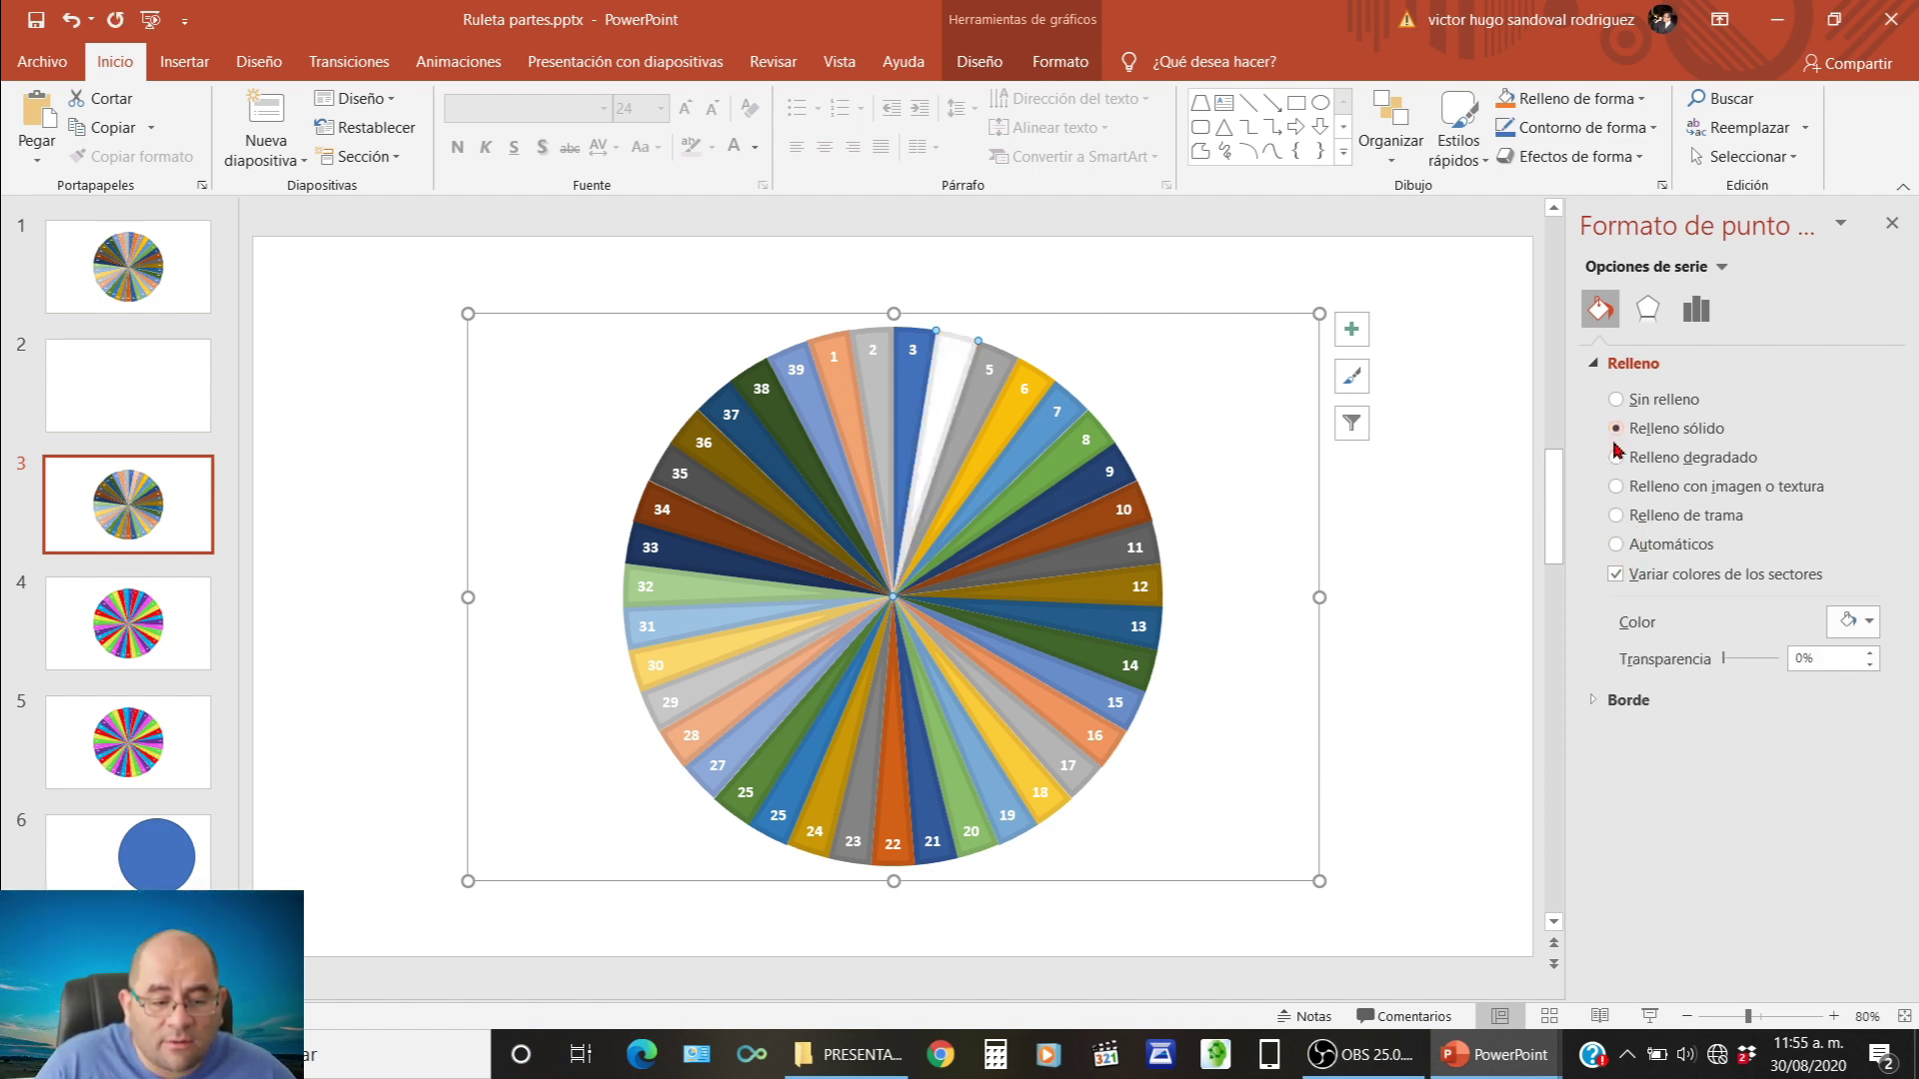
left_click(1869, 623)
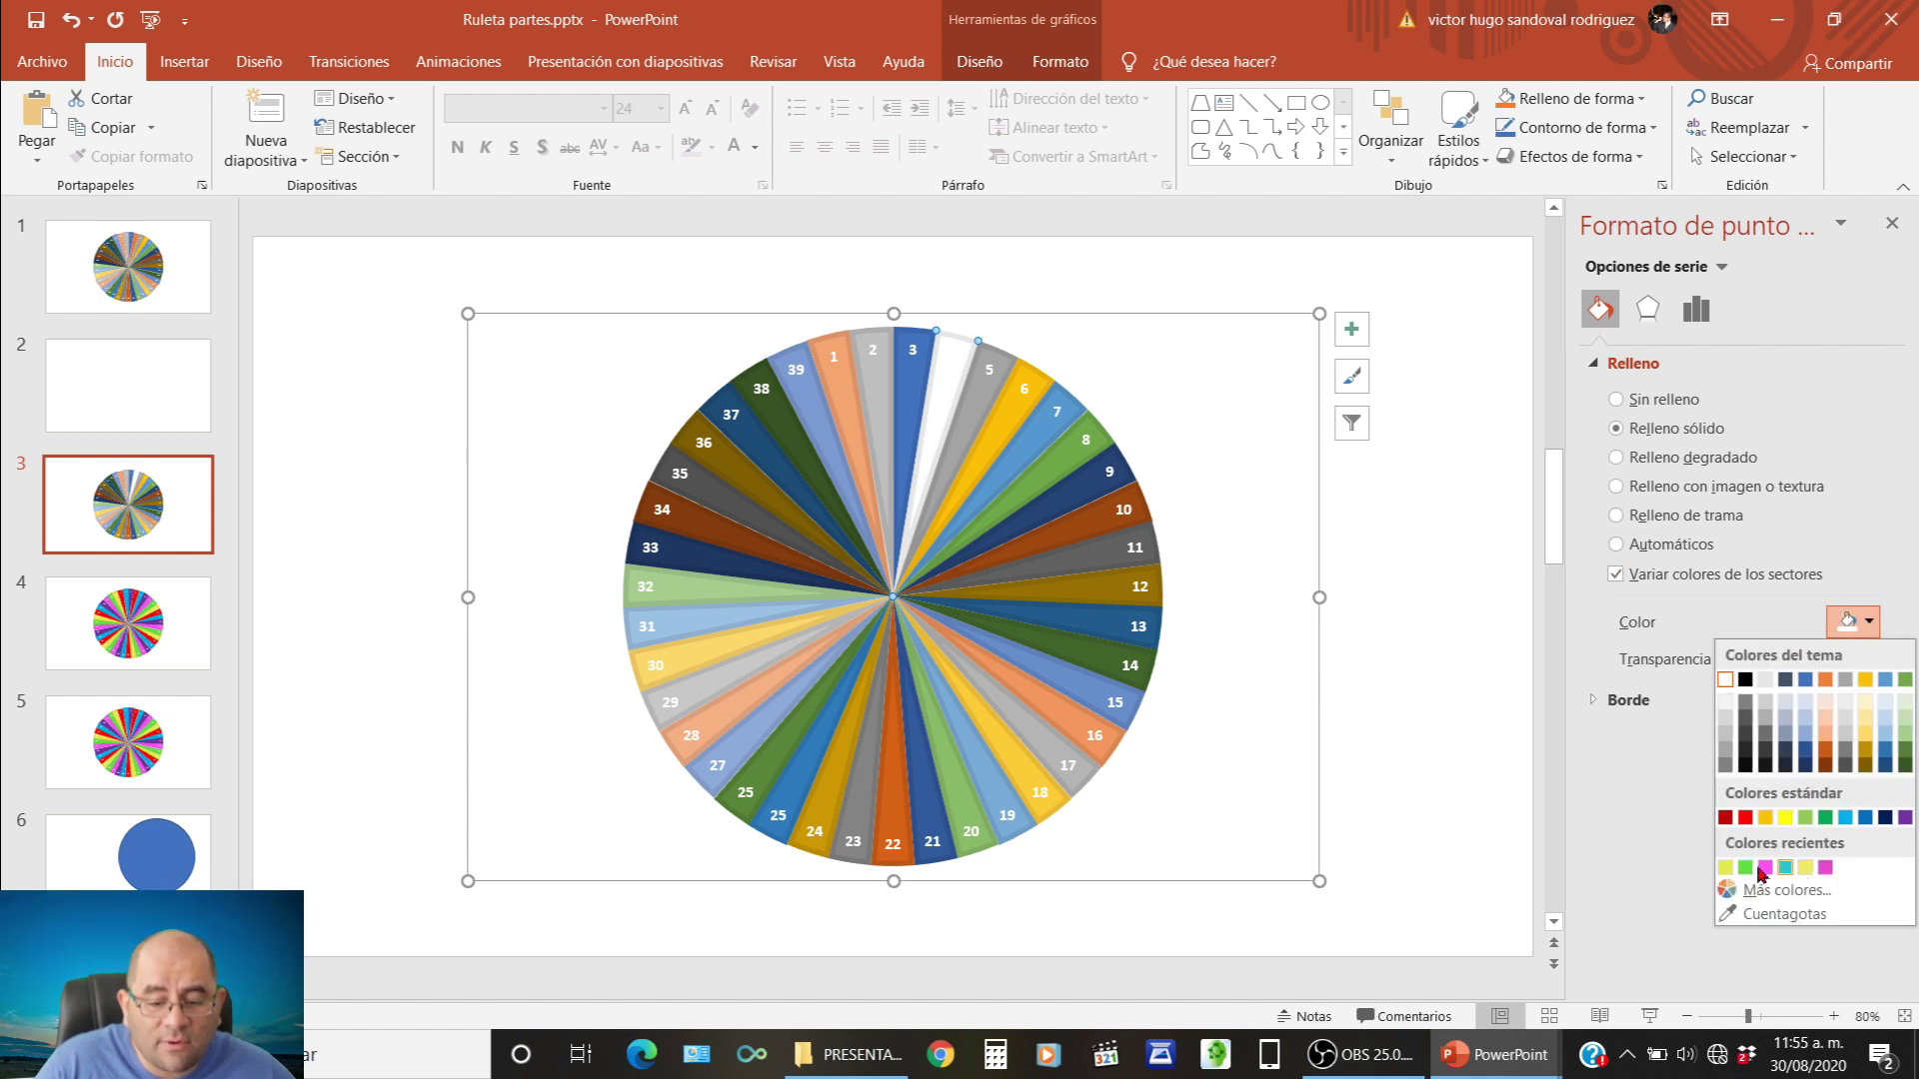
left_click(1746, 818)
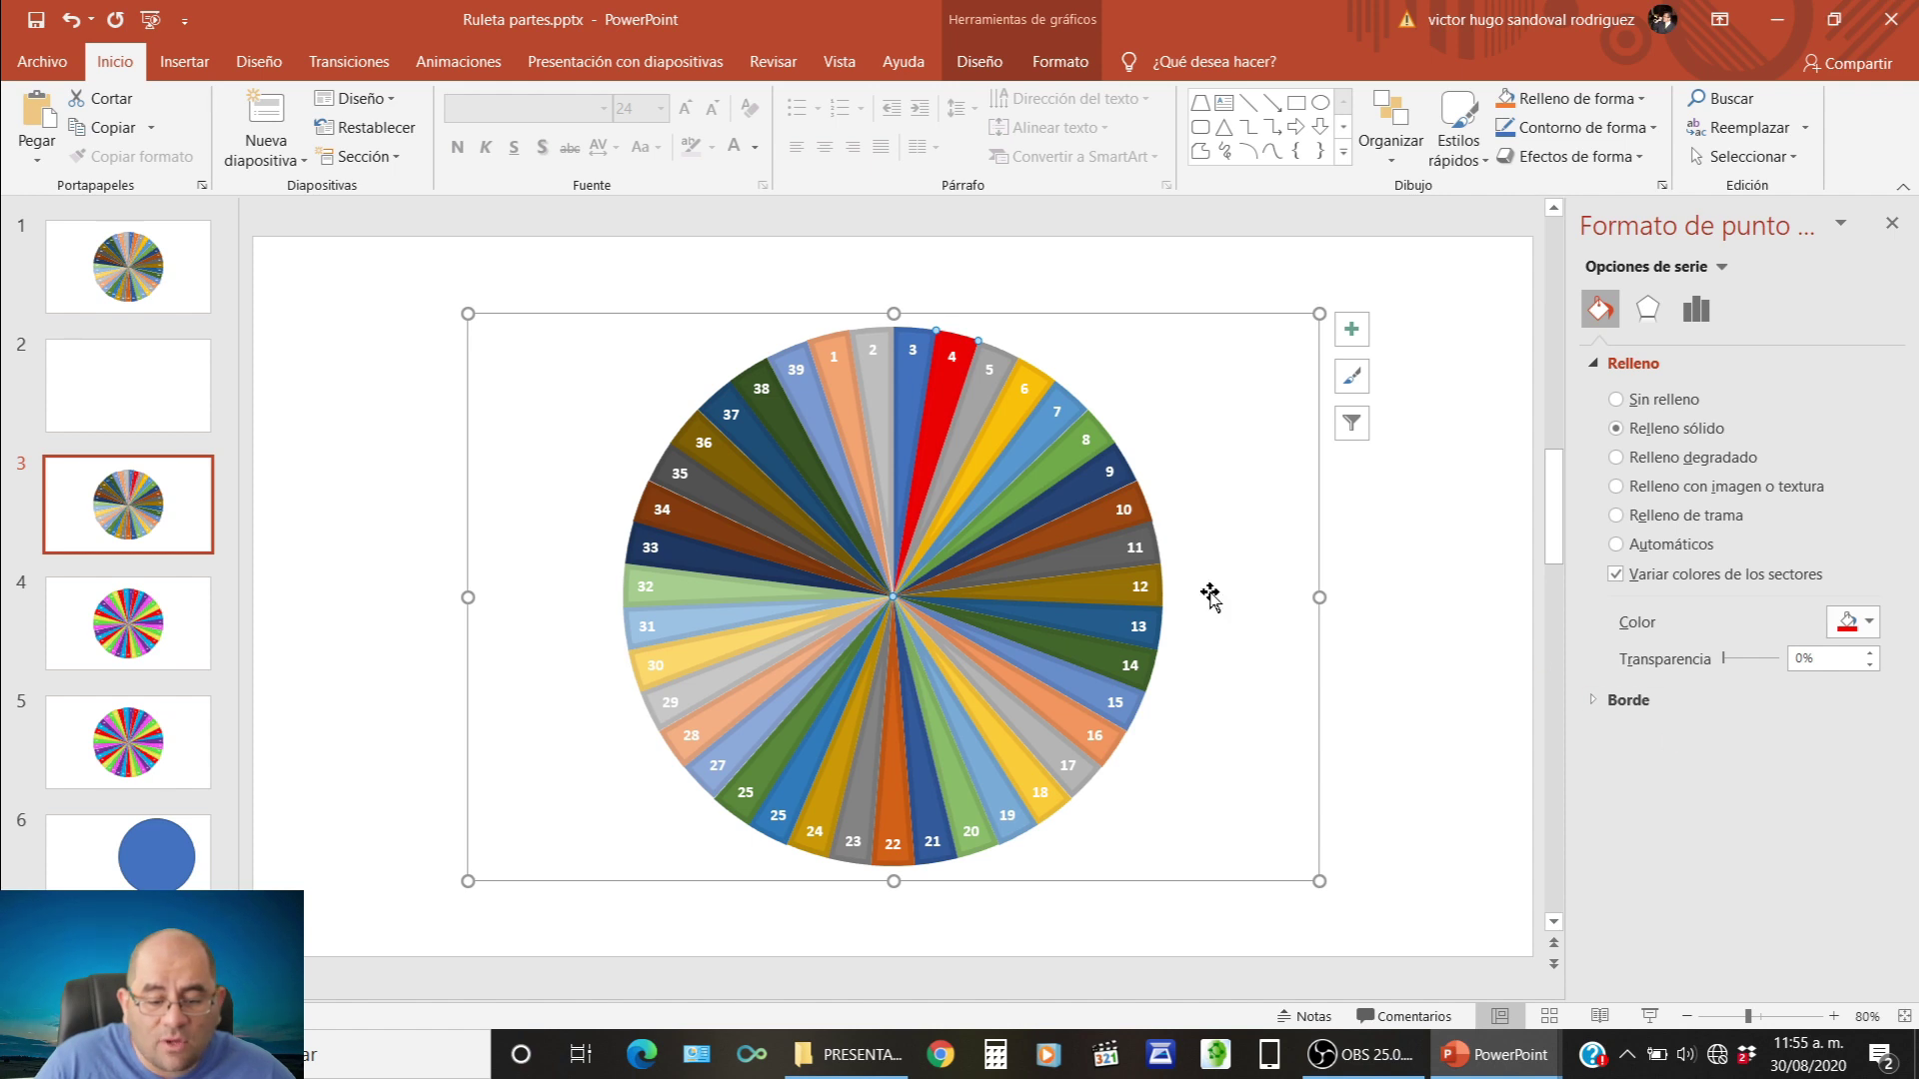
Colour slices 5, 6 and 7 light blue, bright green and purple, then go to slide 4.
mouse_move(950, 375)
left_click(972, 404)
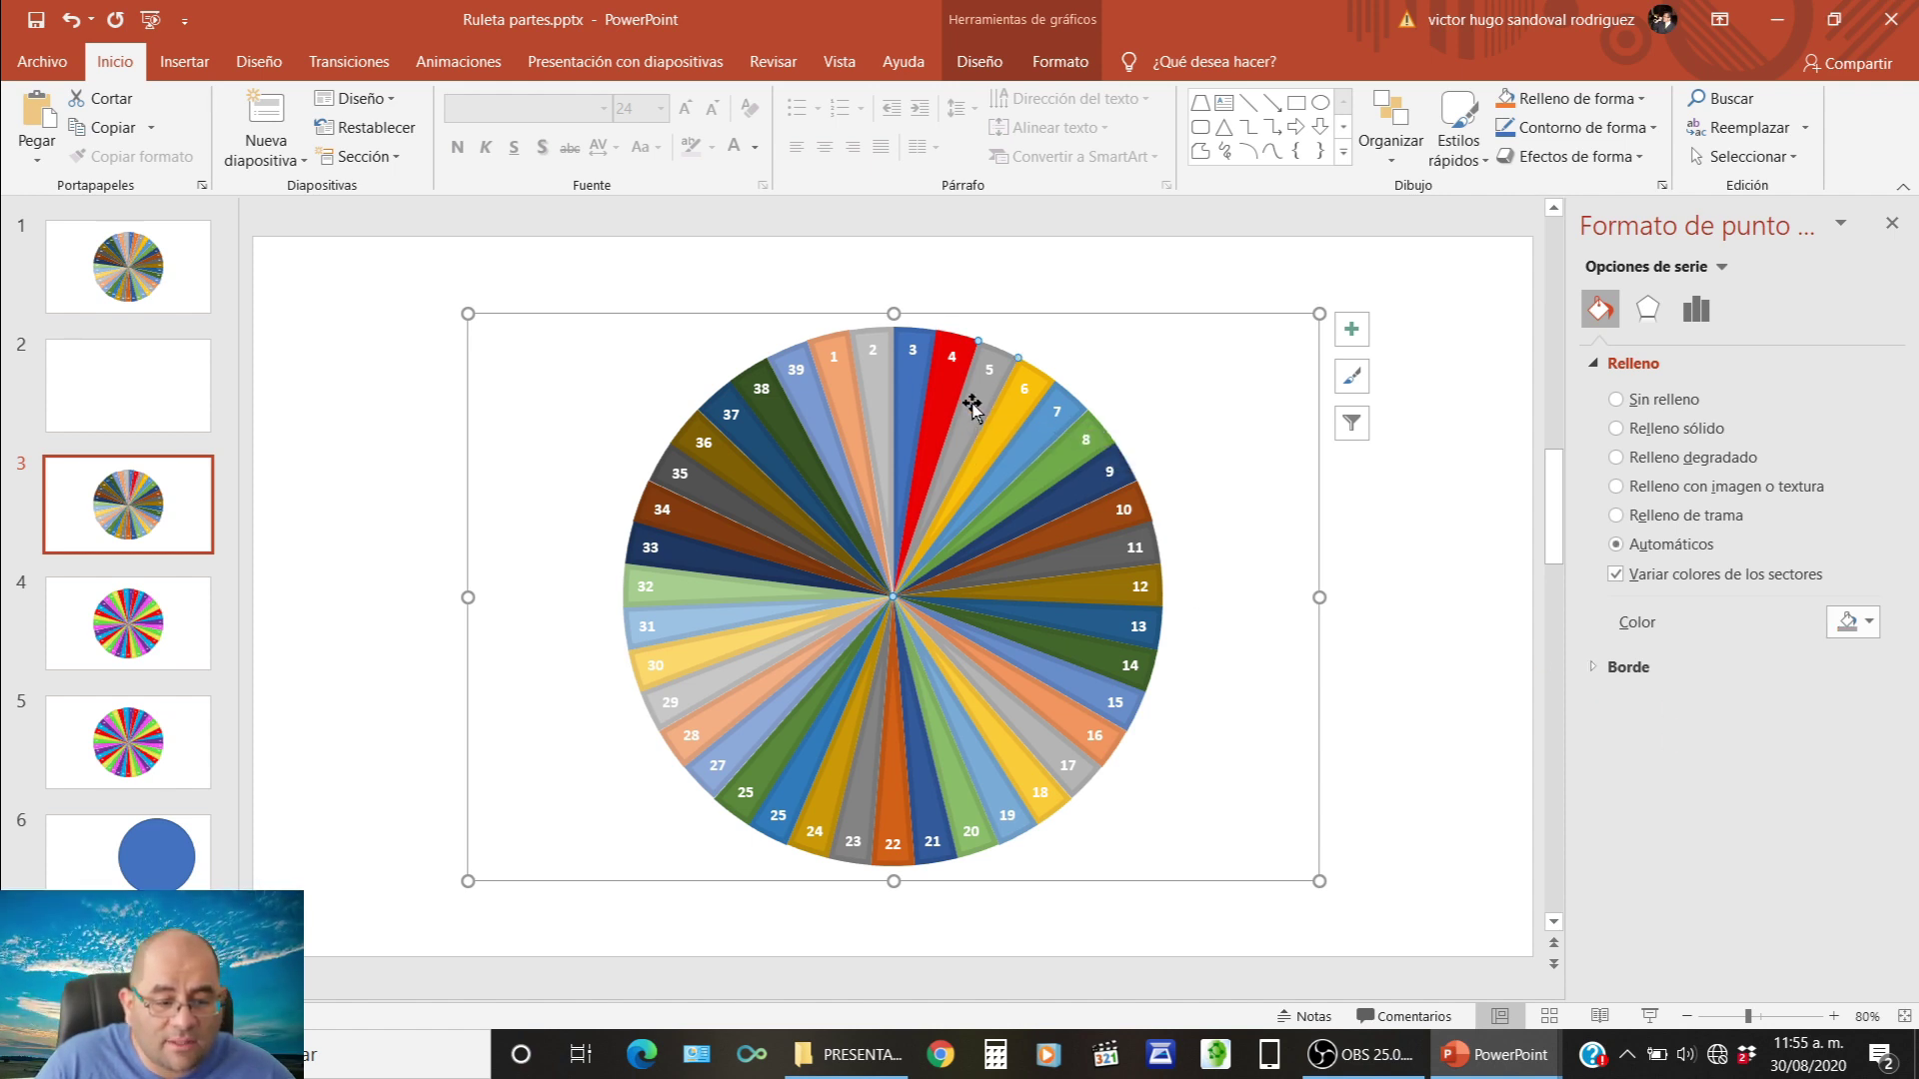
left_click(1868, 621)
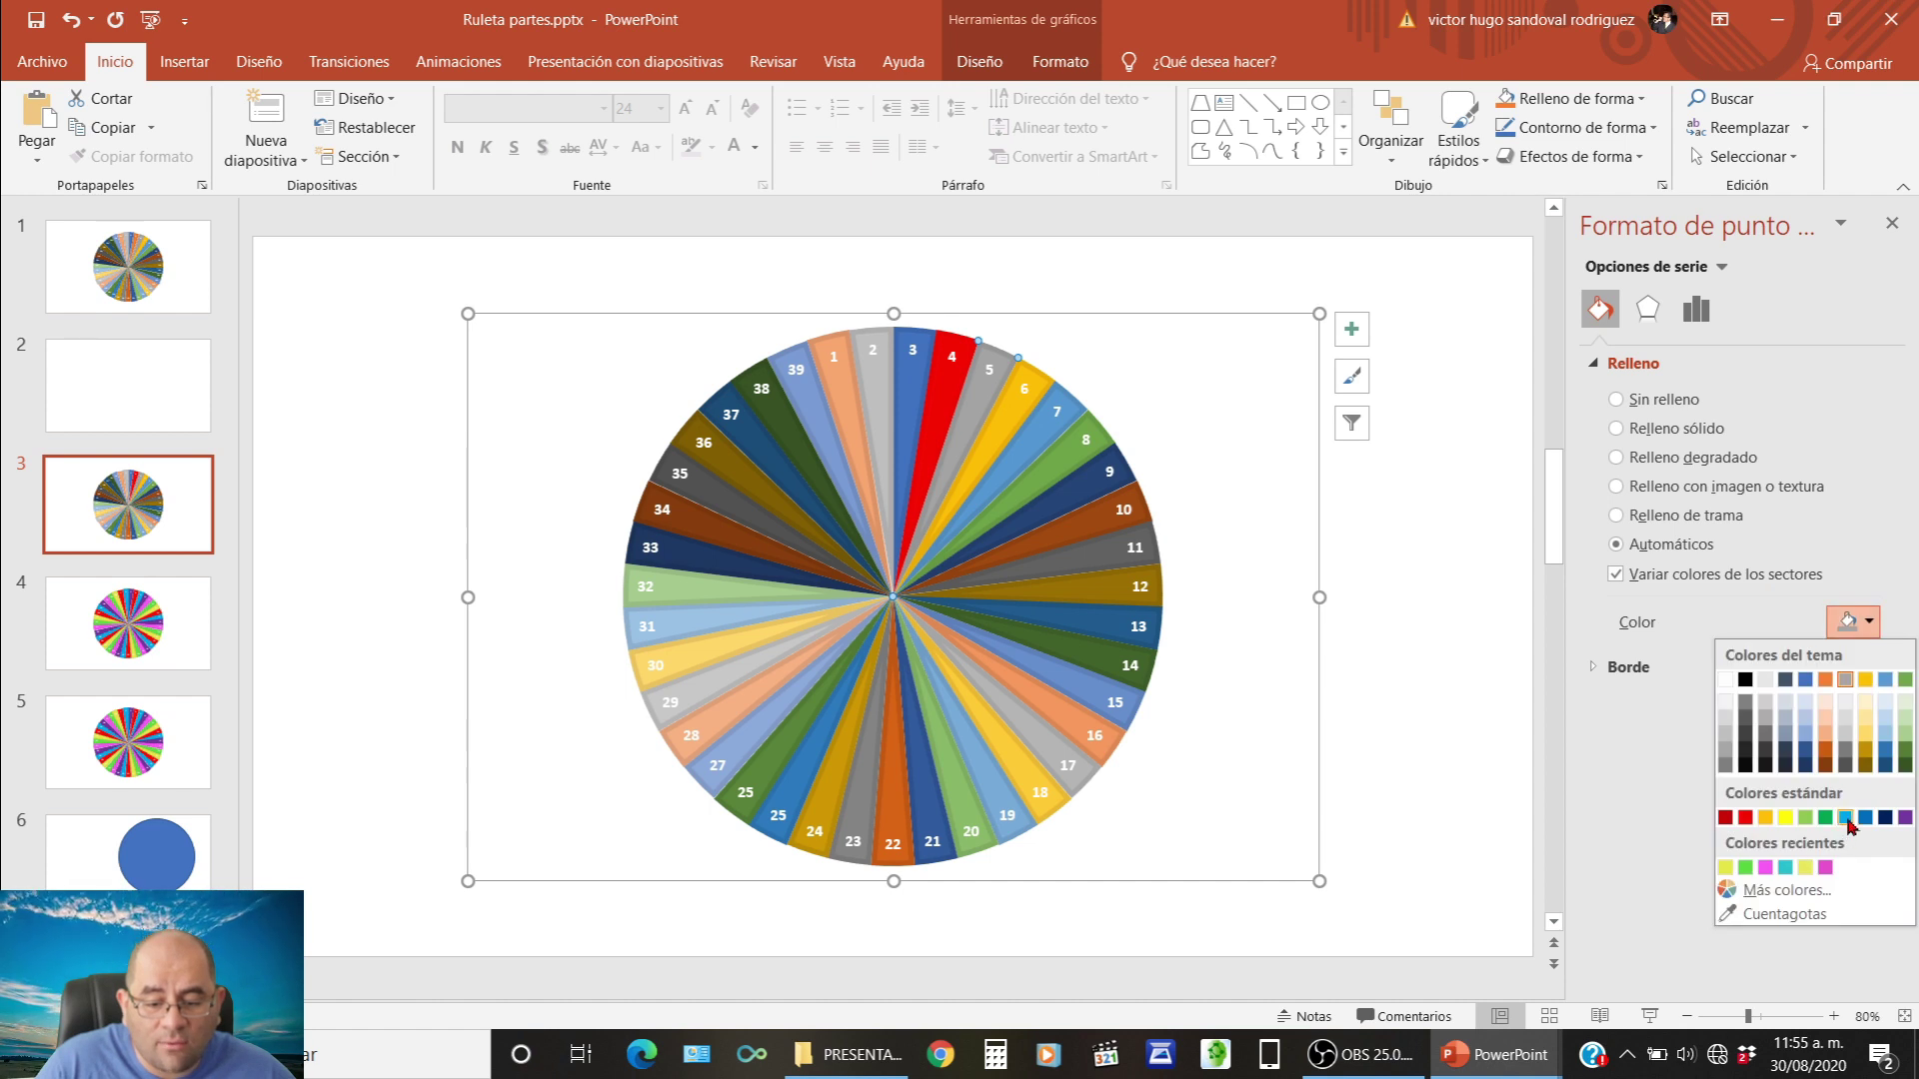
left_click(1785, 867)
left_click(1872, 628)
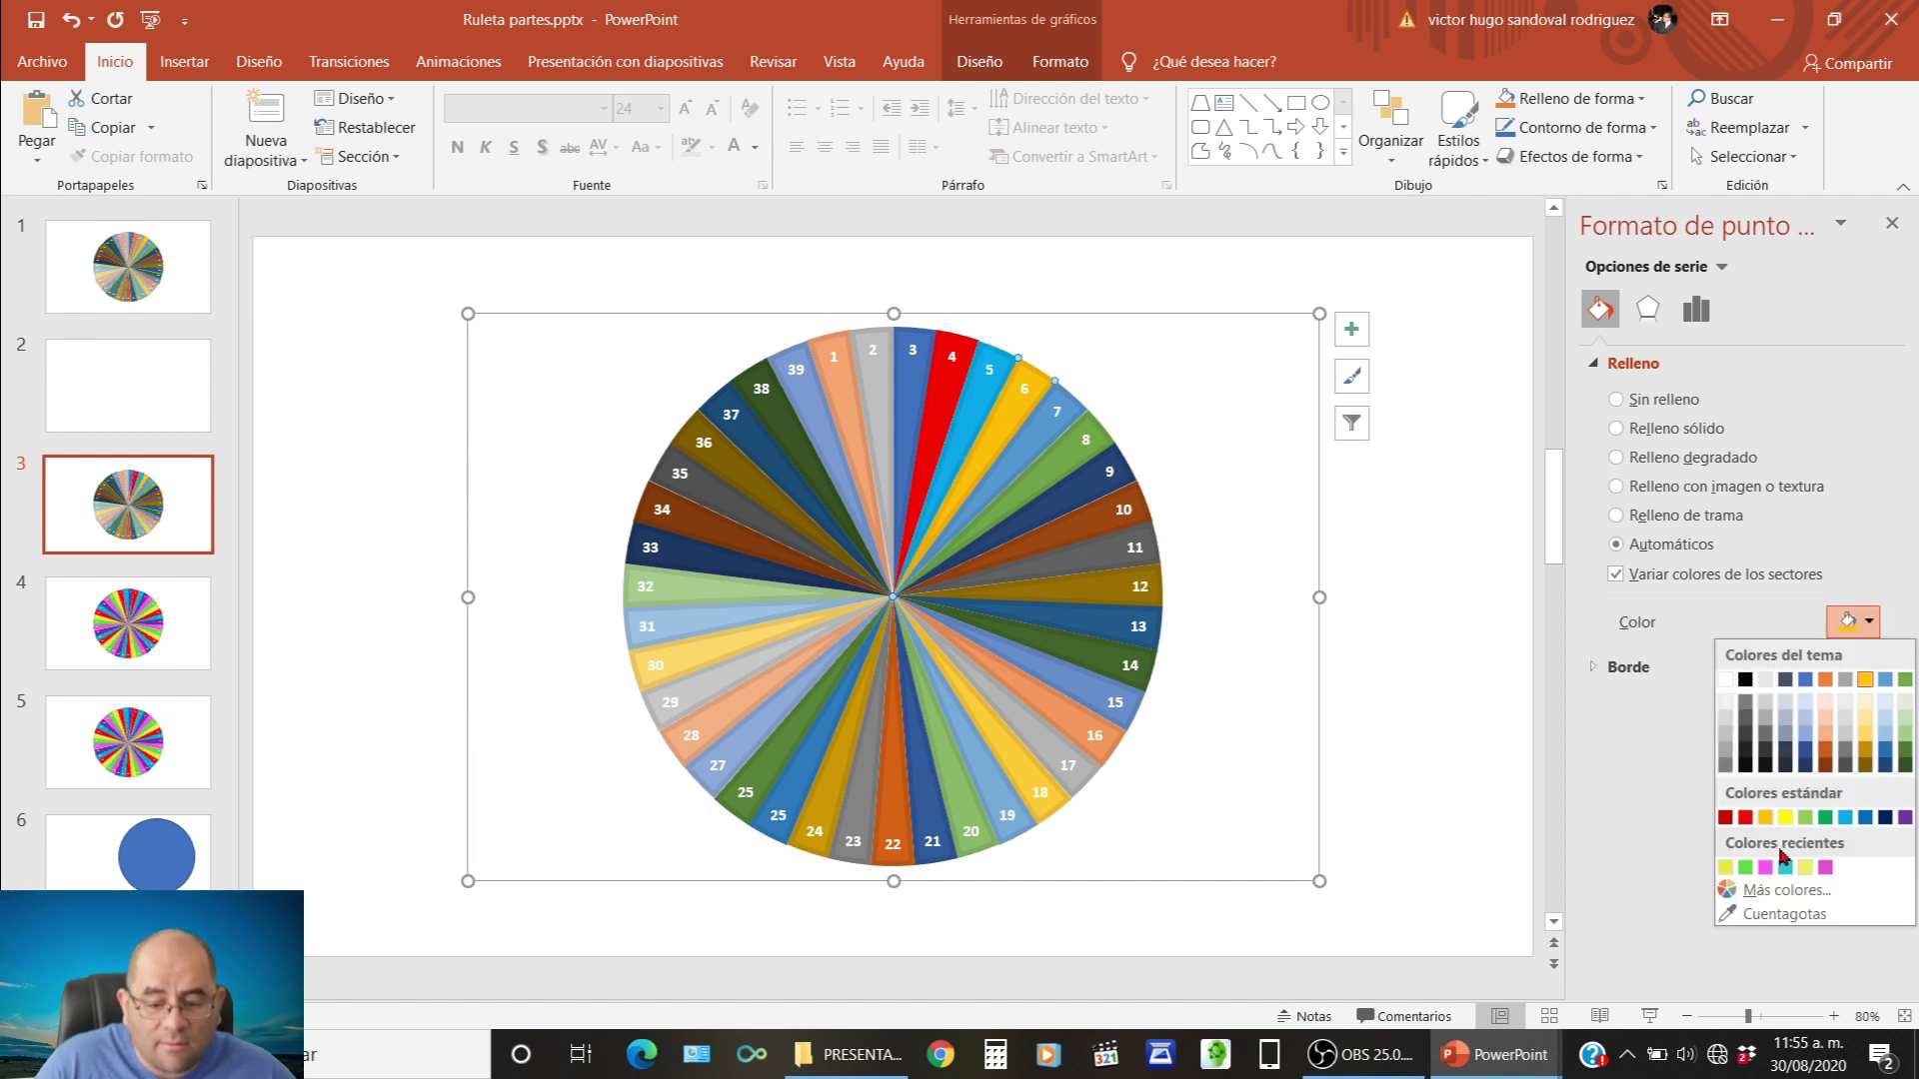
left_click(1747, 867)
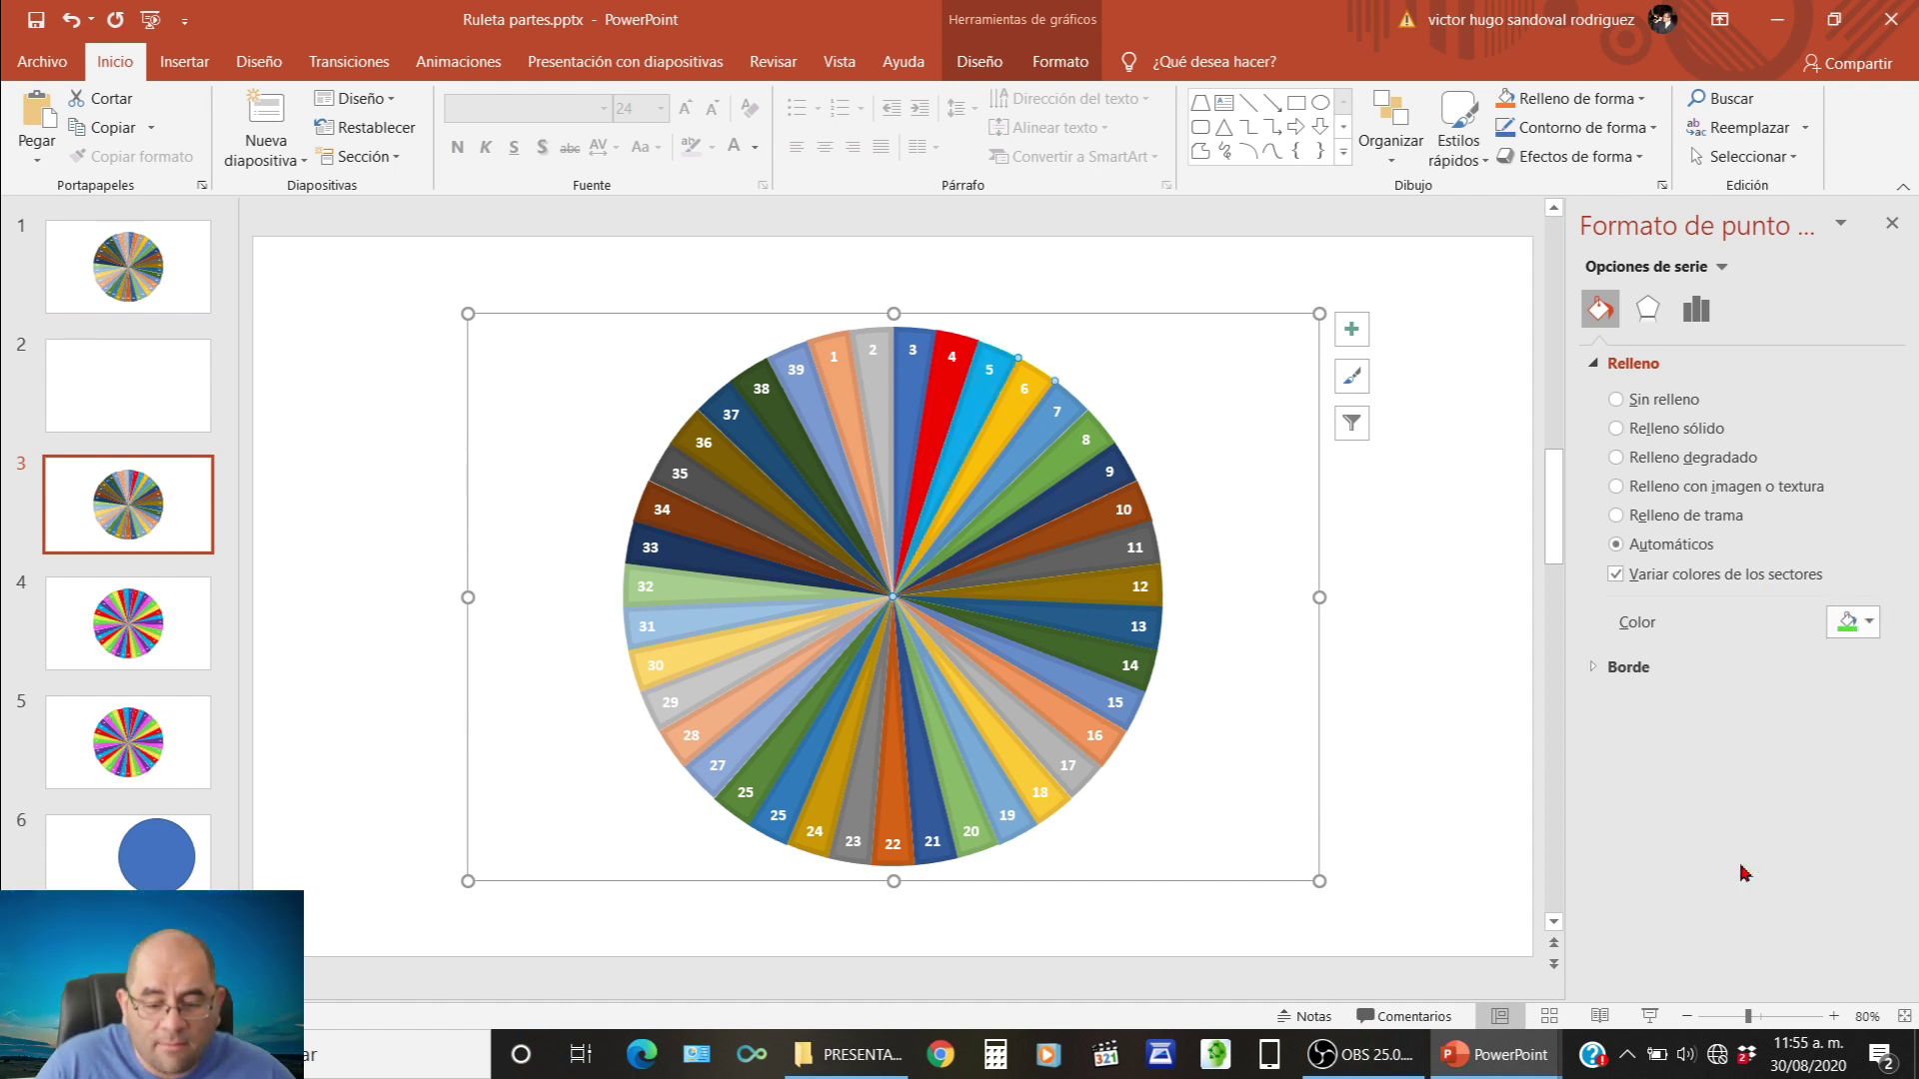
left_click(1870, 624)
left_click(1904, 819)
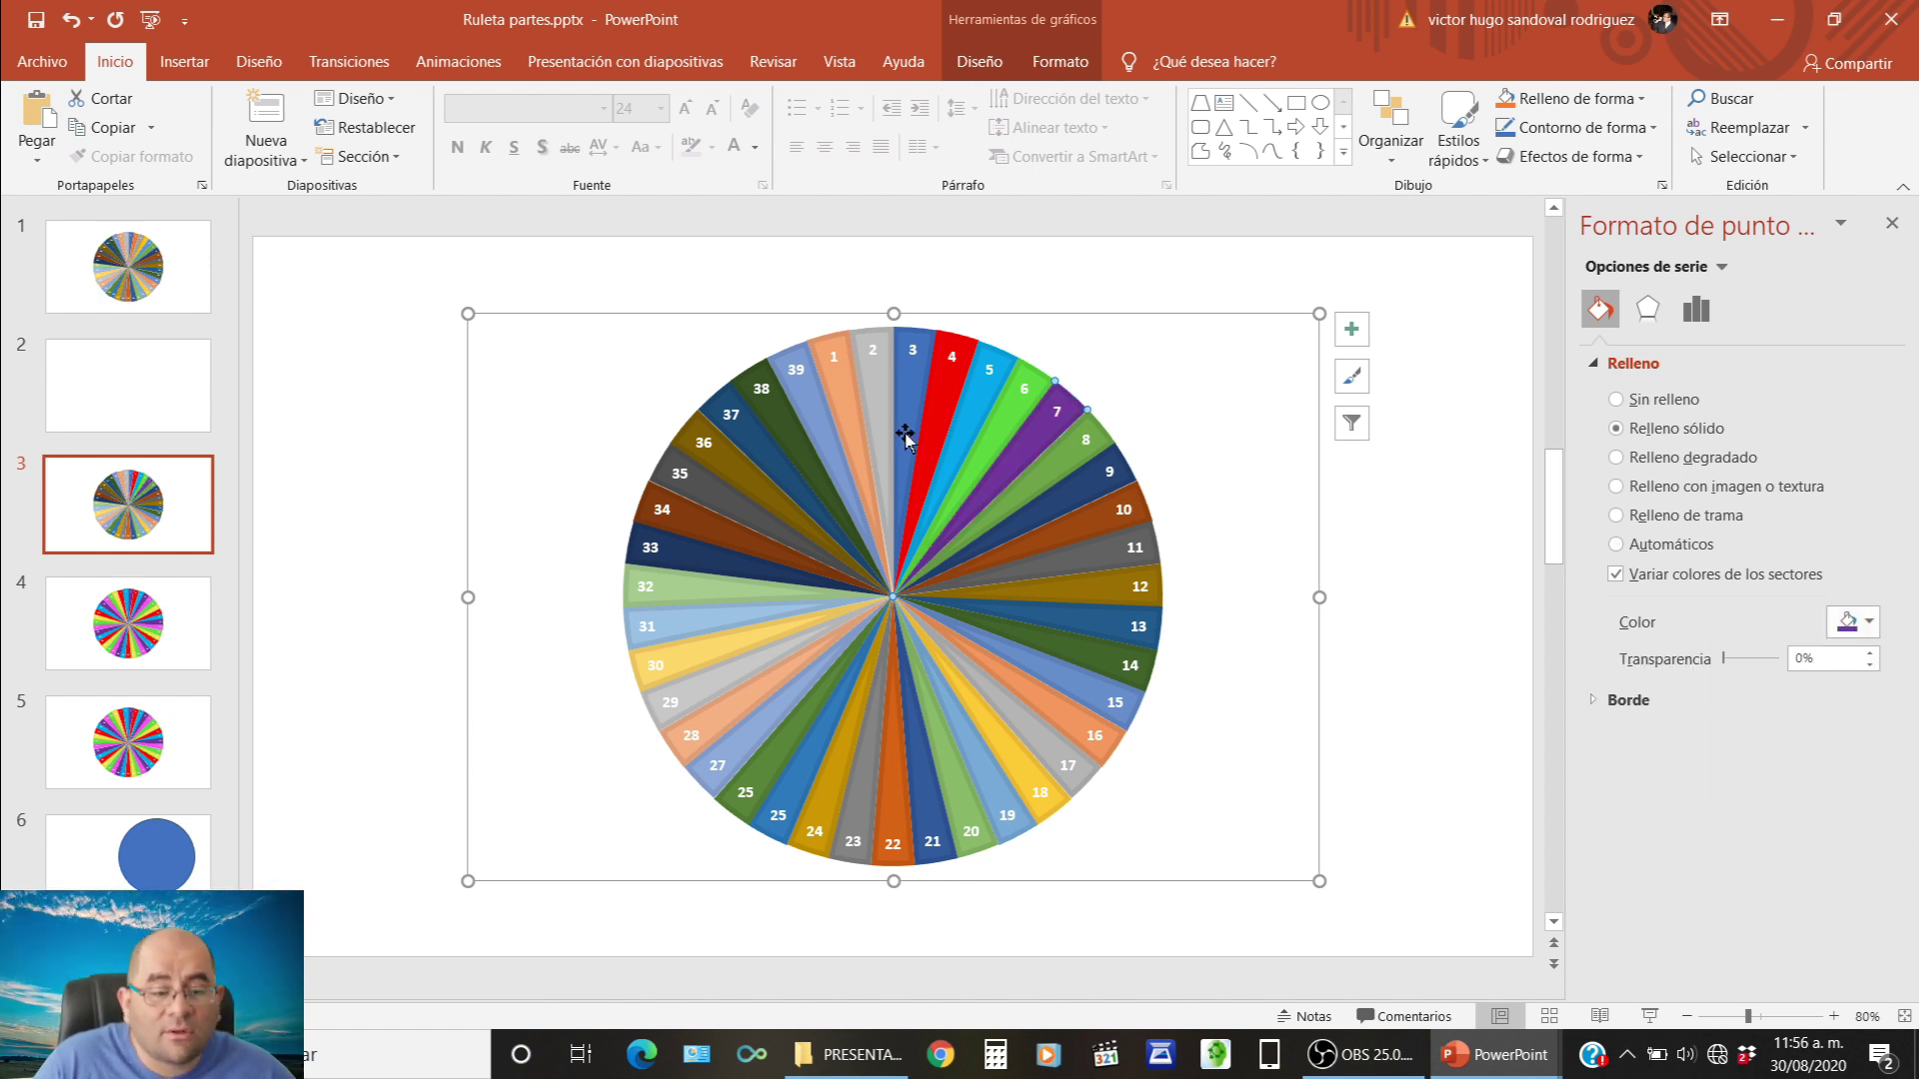
scroll(429, 652, "down", 1)
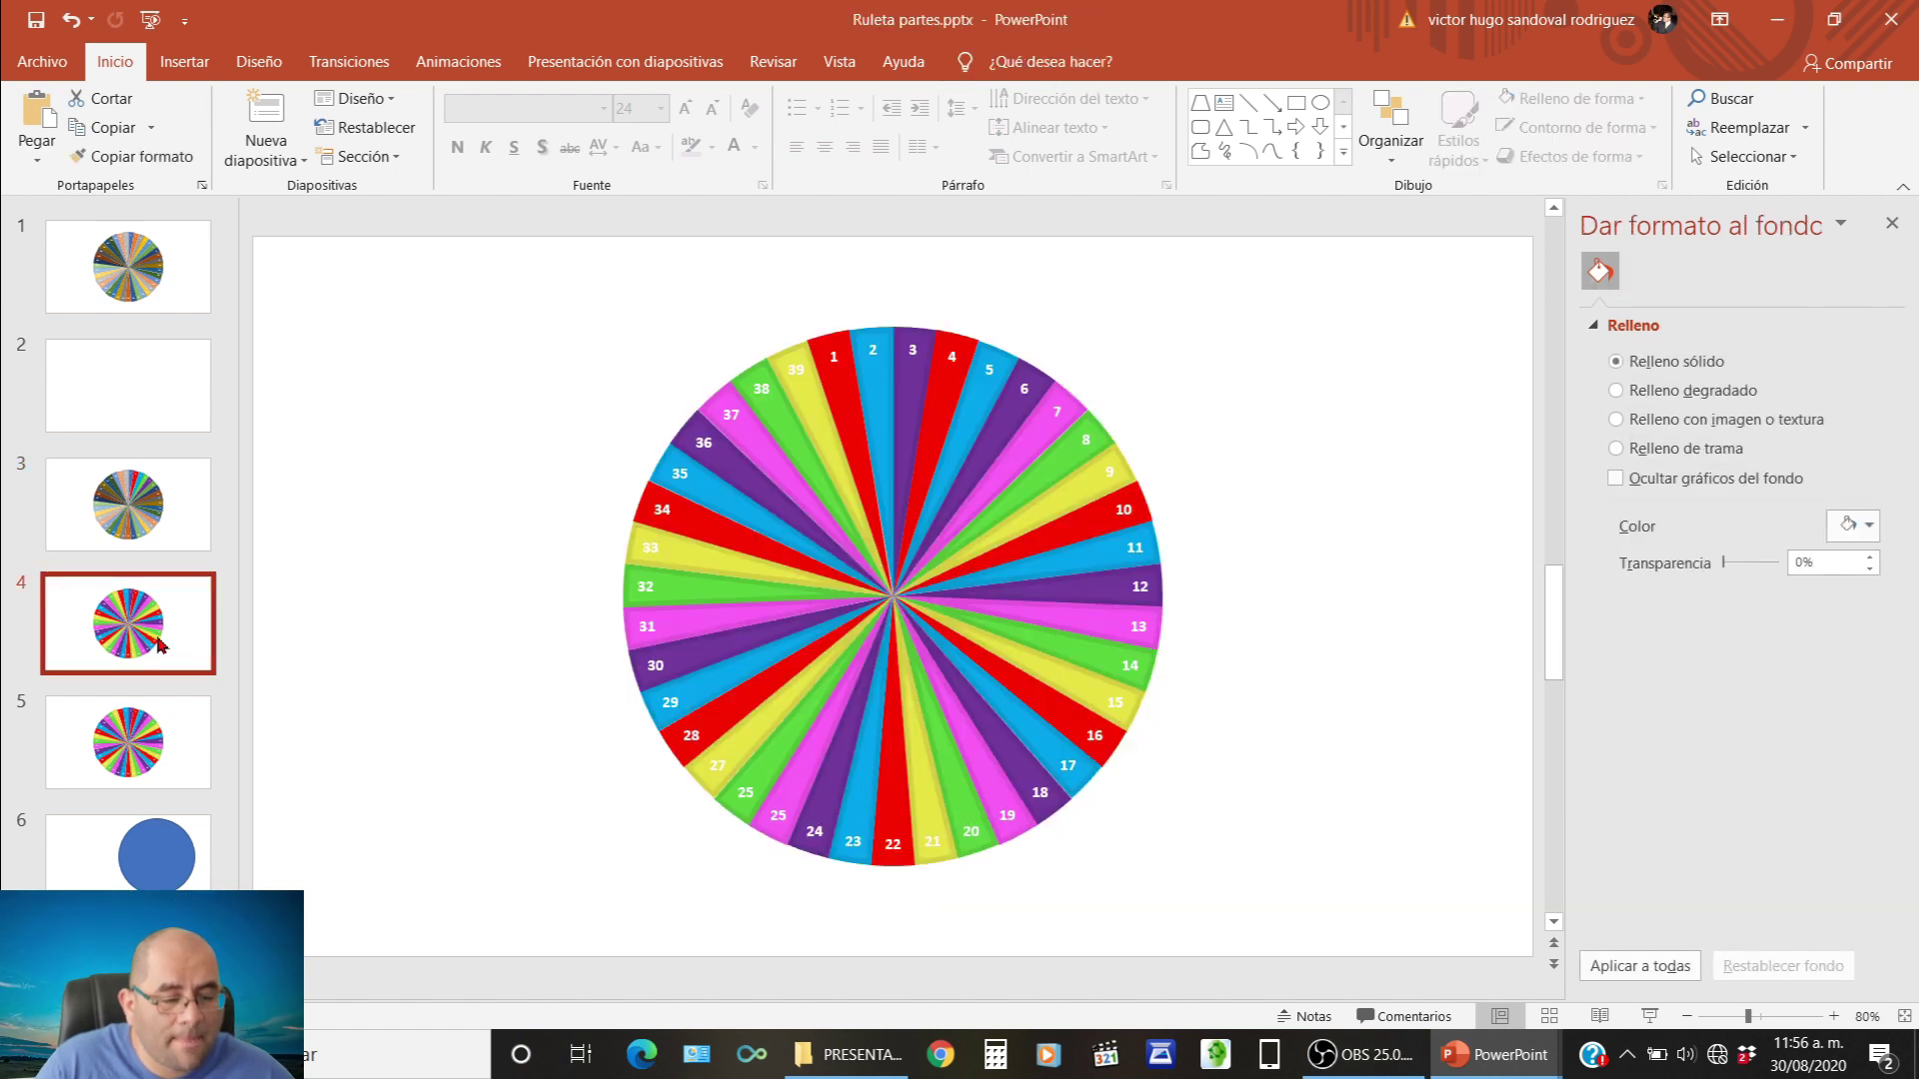
left_click(993, 495)
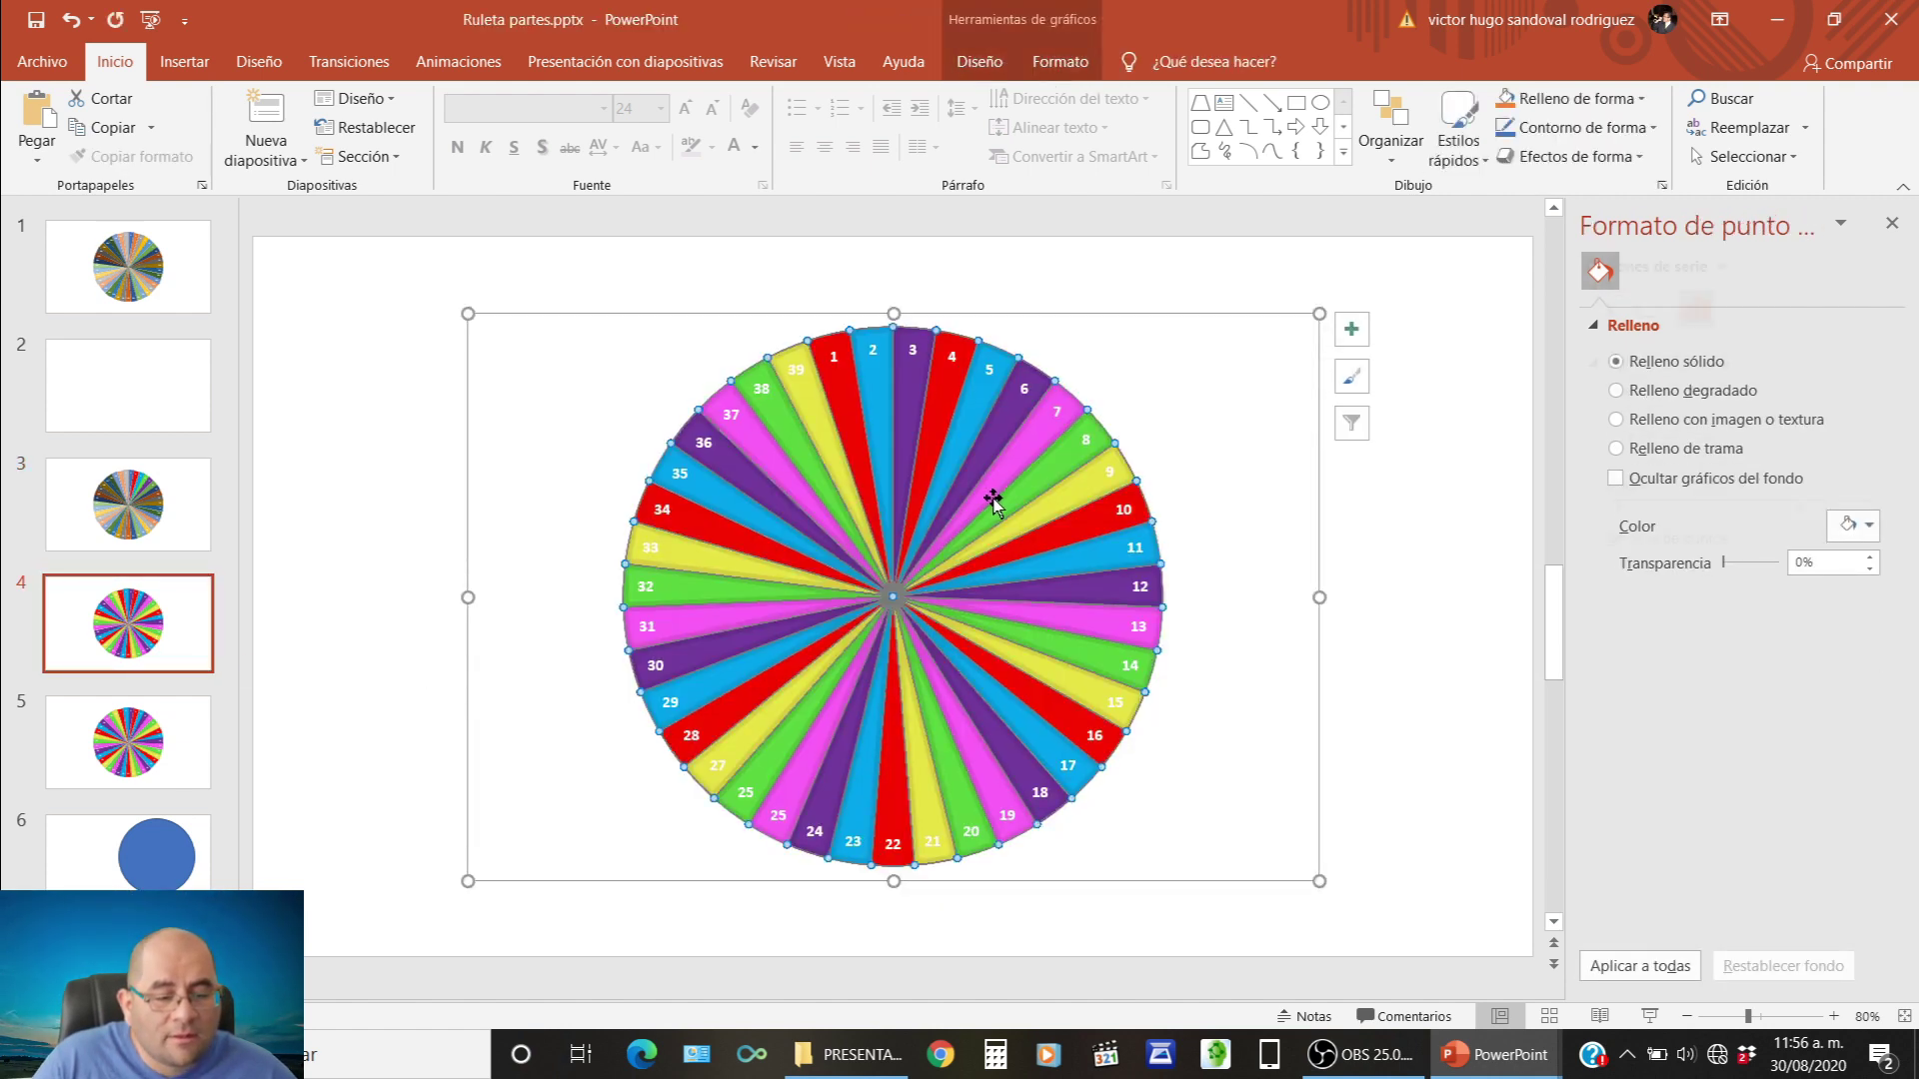
left_click(994, 498)
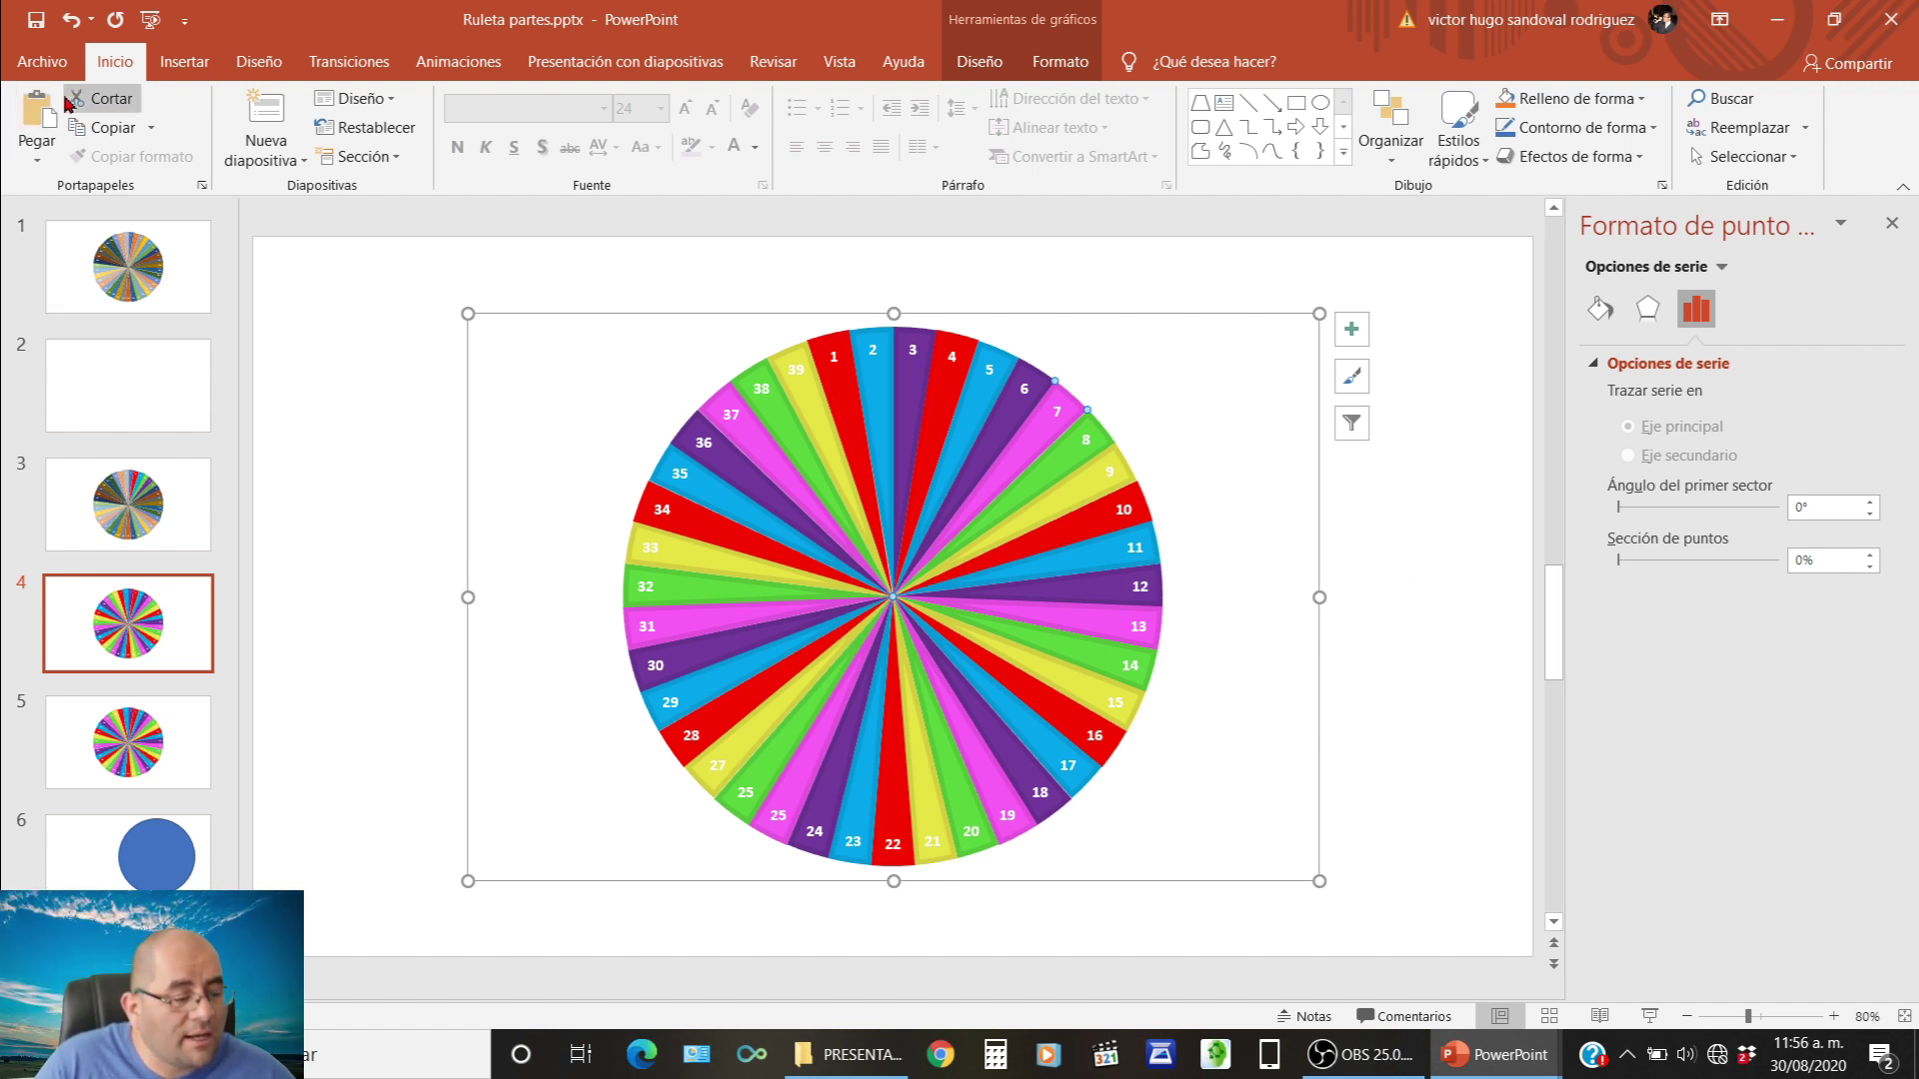
Replace slide 4's wheel chart with a Pegado especial enhanced-metafile picture of it.
left_click(107, 133)
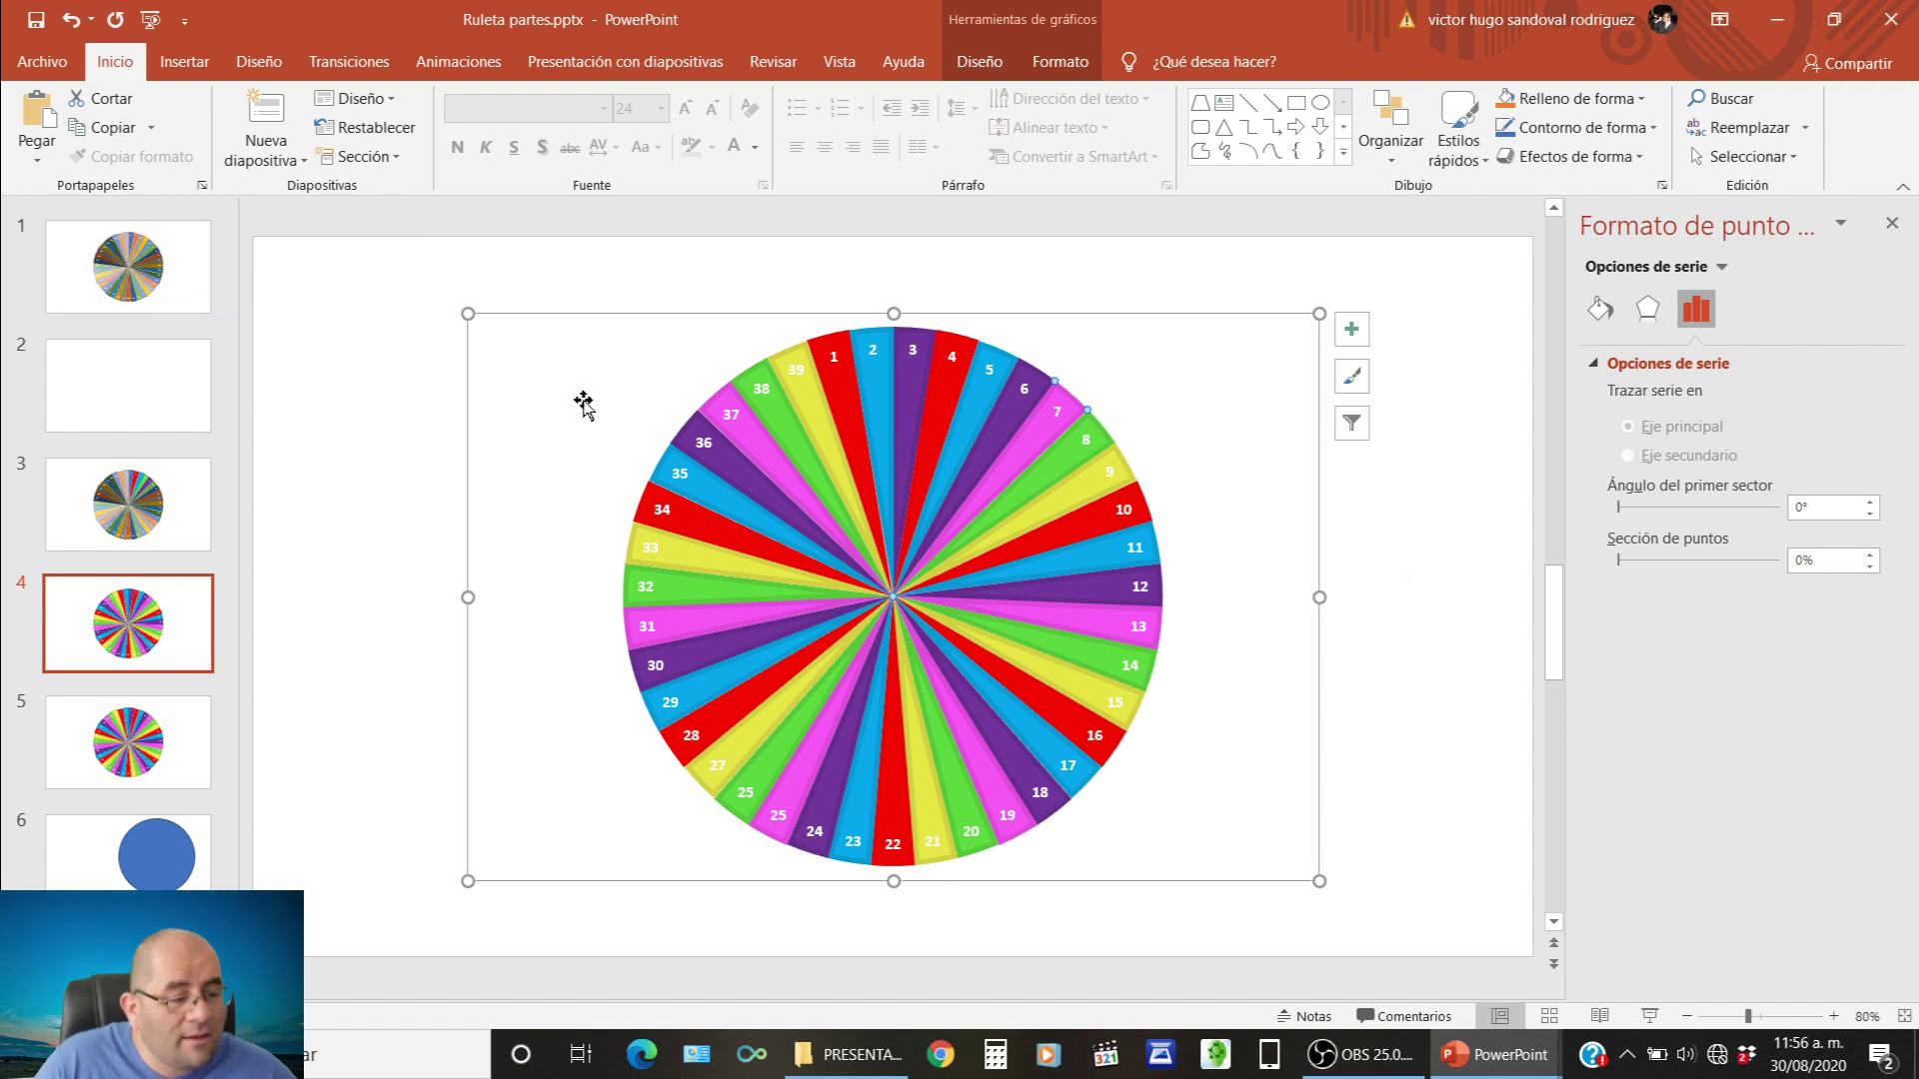
left_click(512, 442)
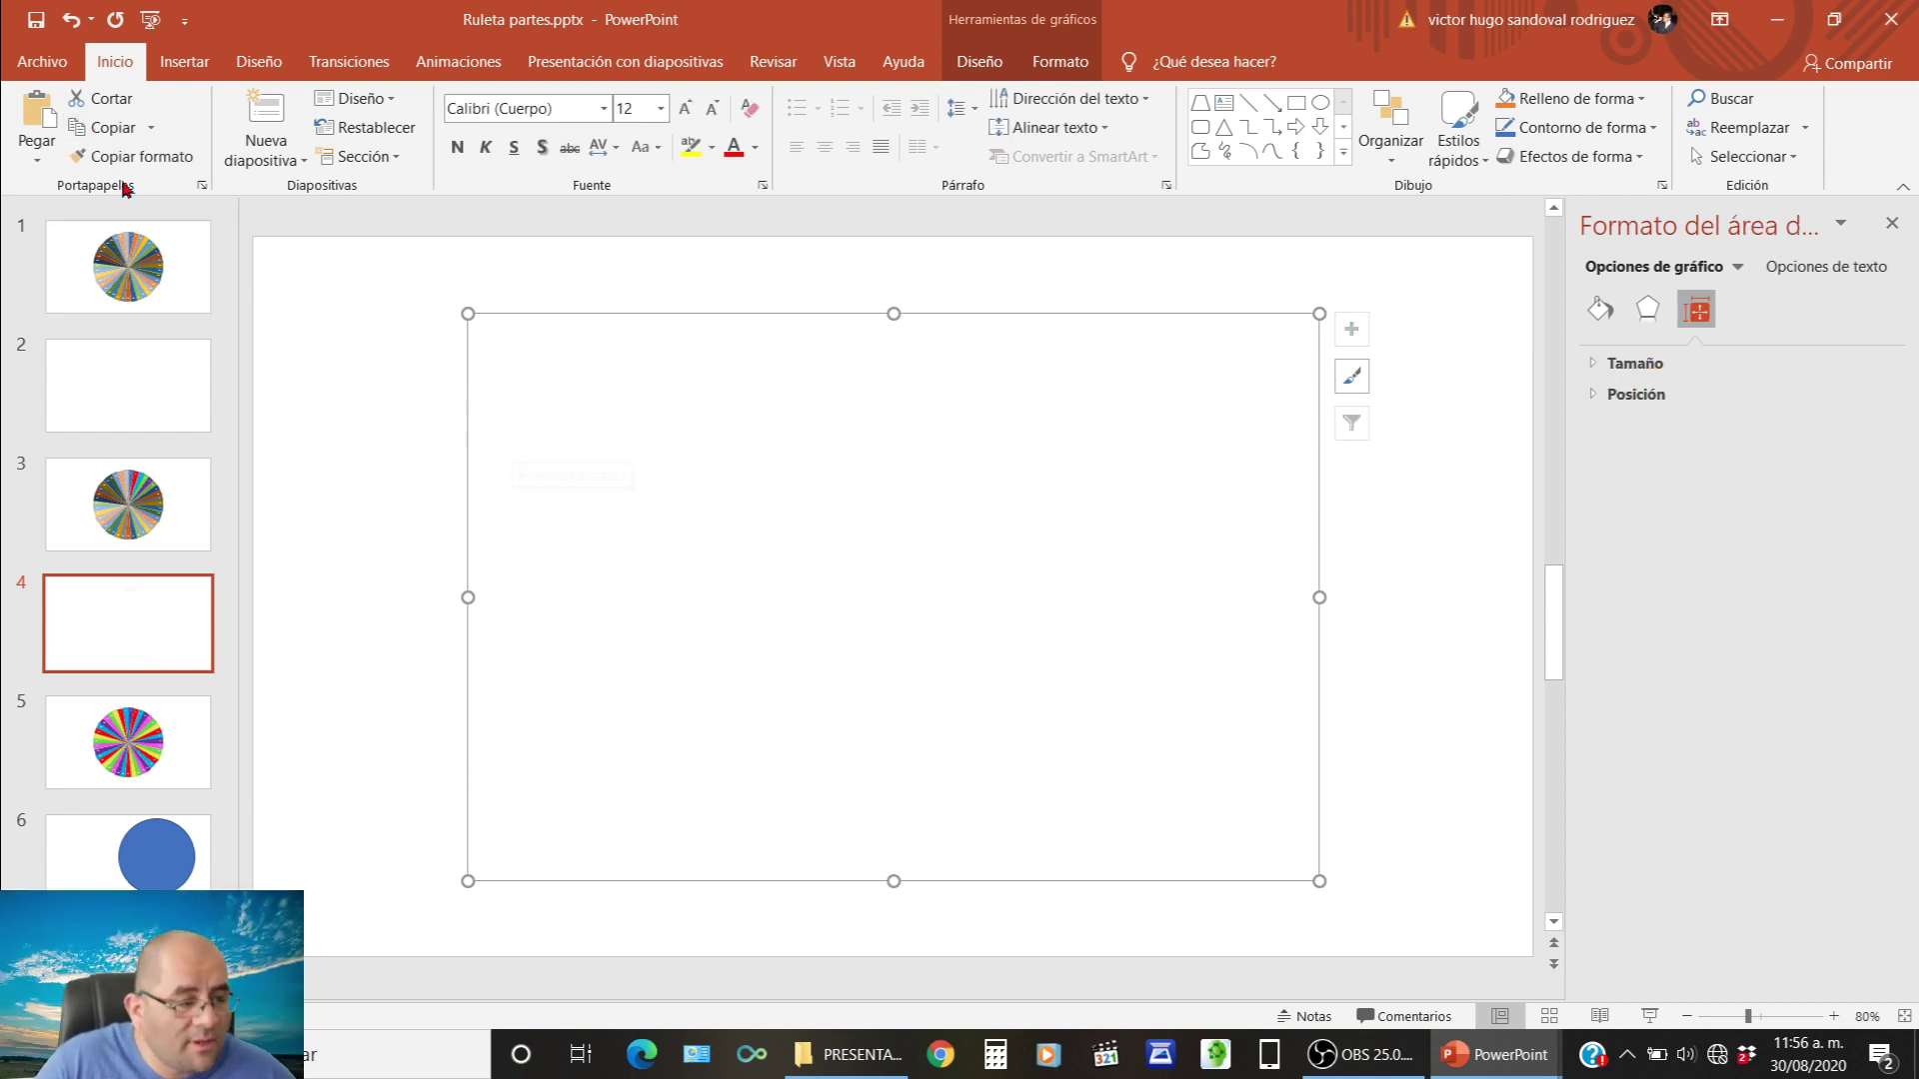
left_click(37, 162)
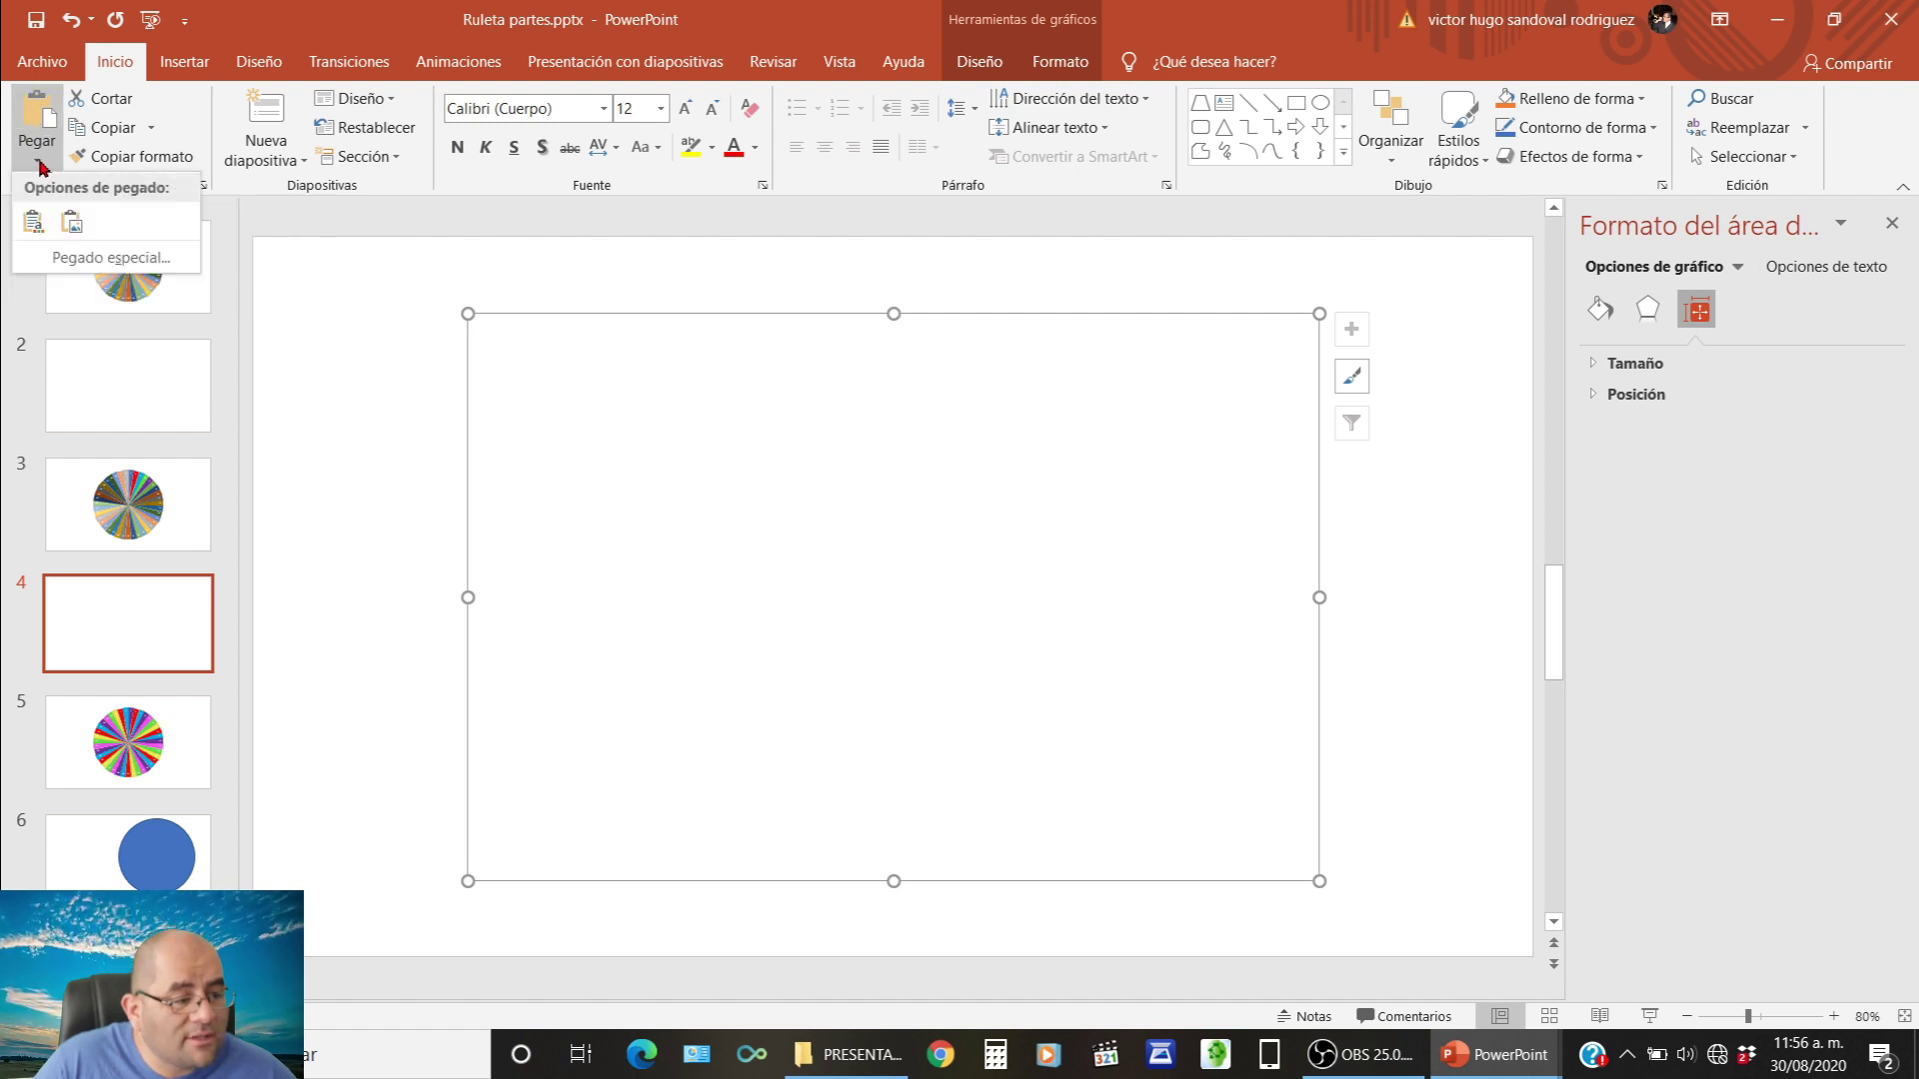
left_click(134, 258)
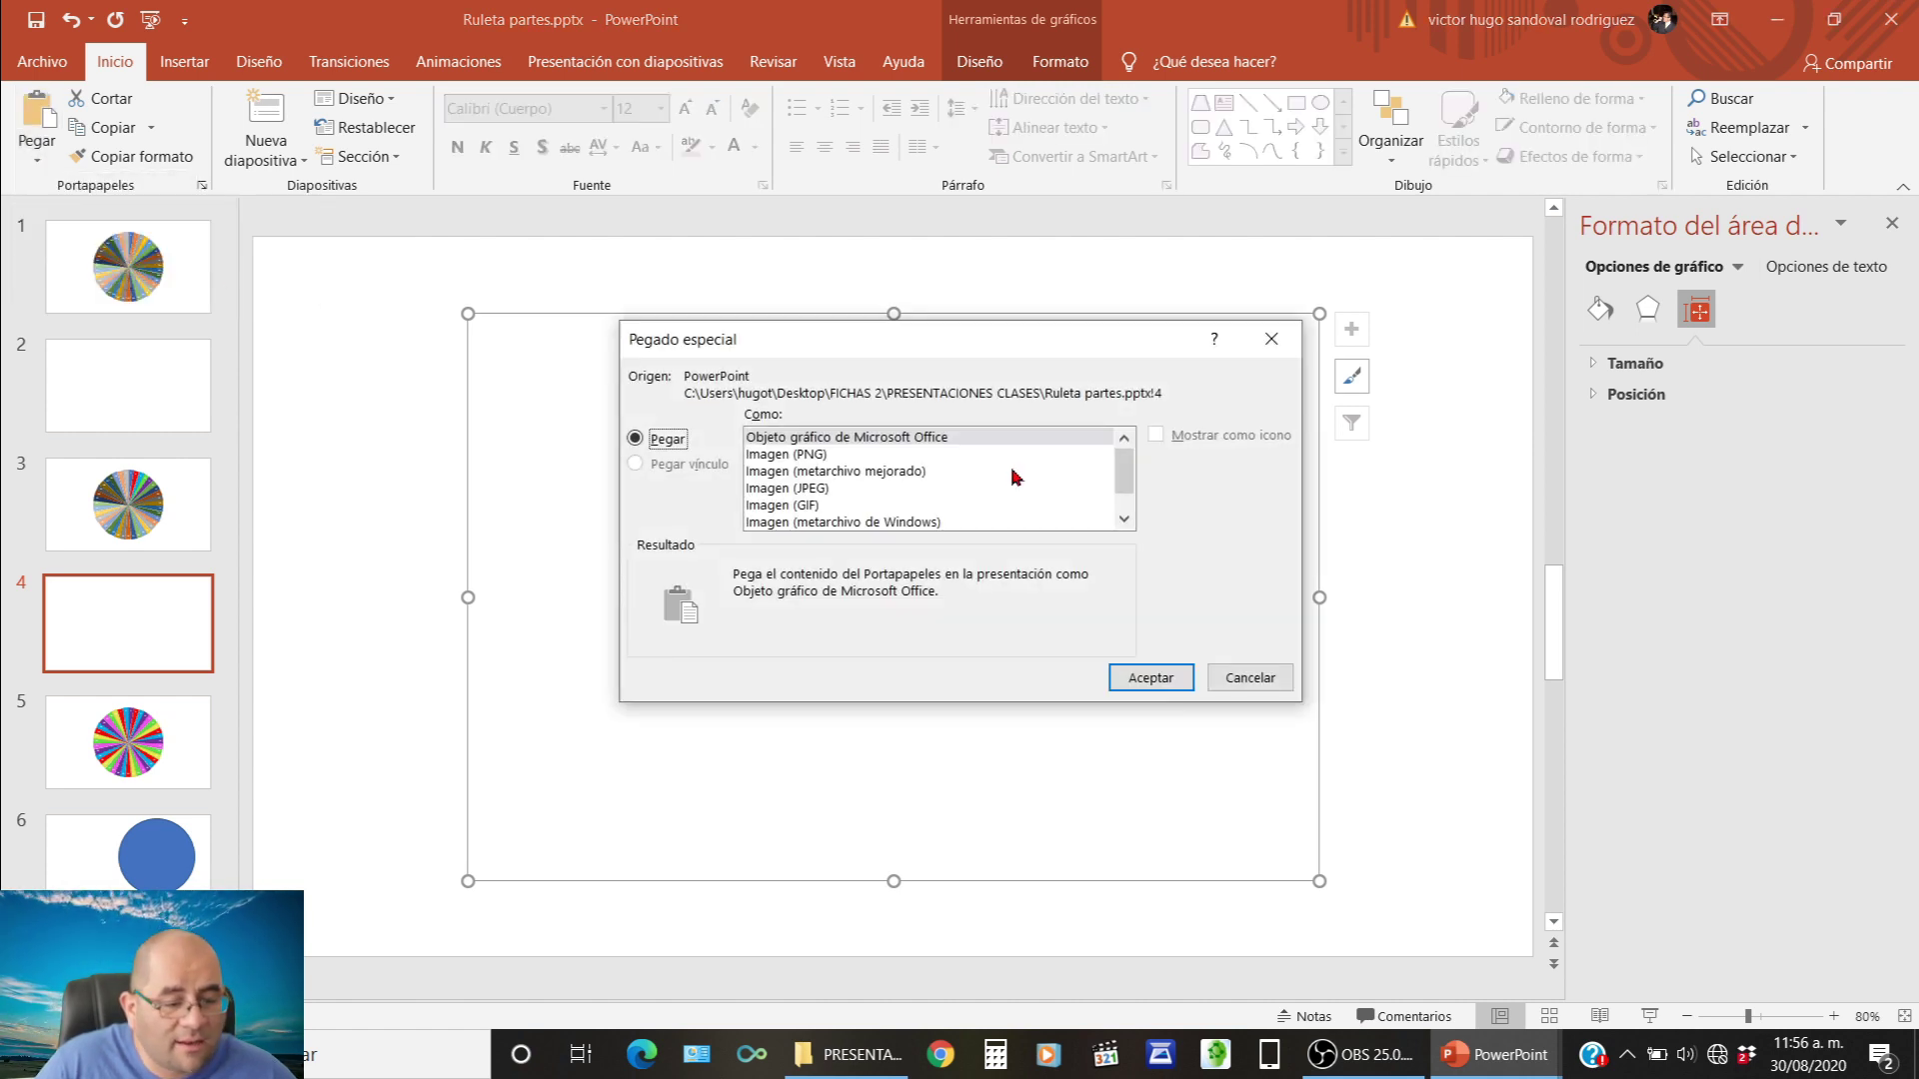
left_click(905, 472)
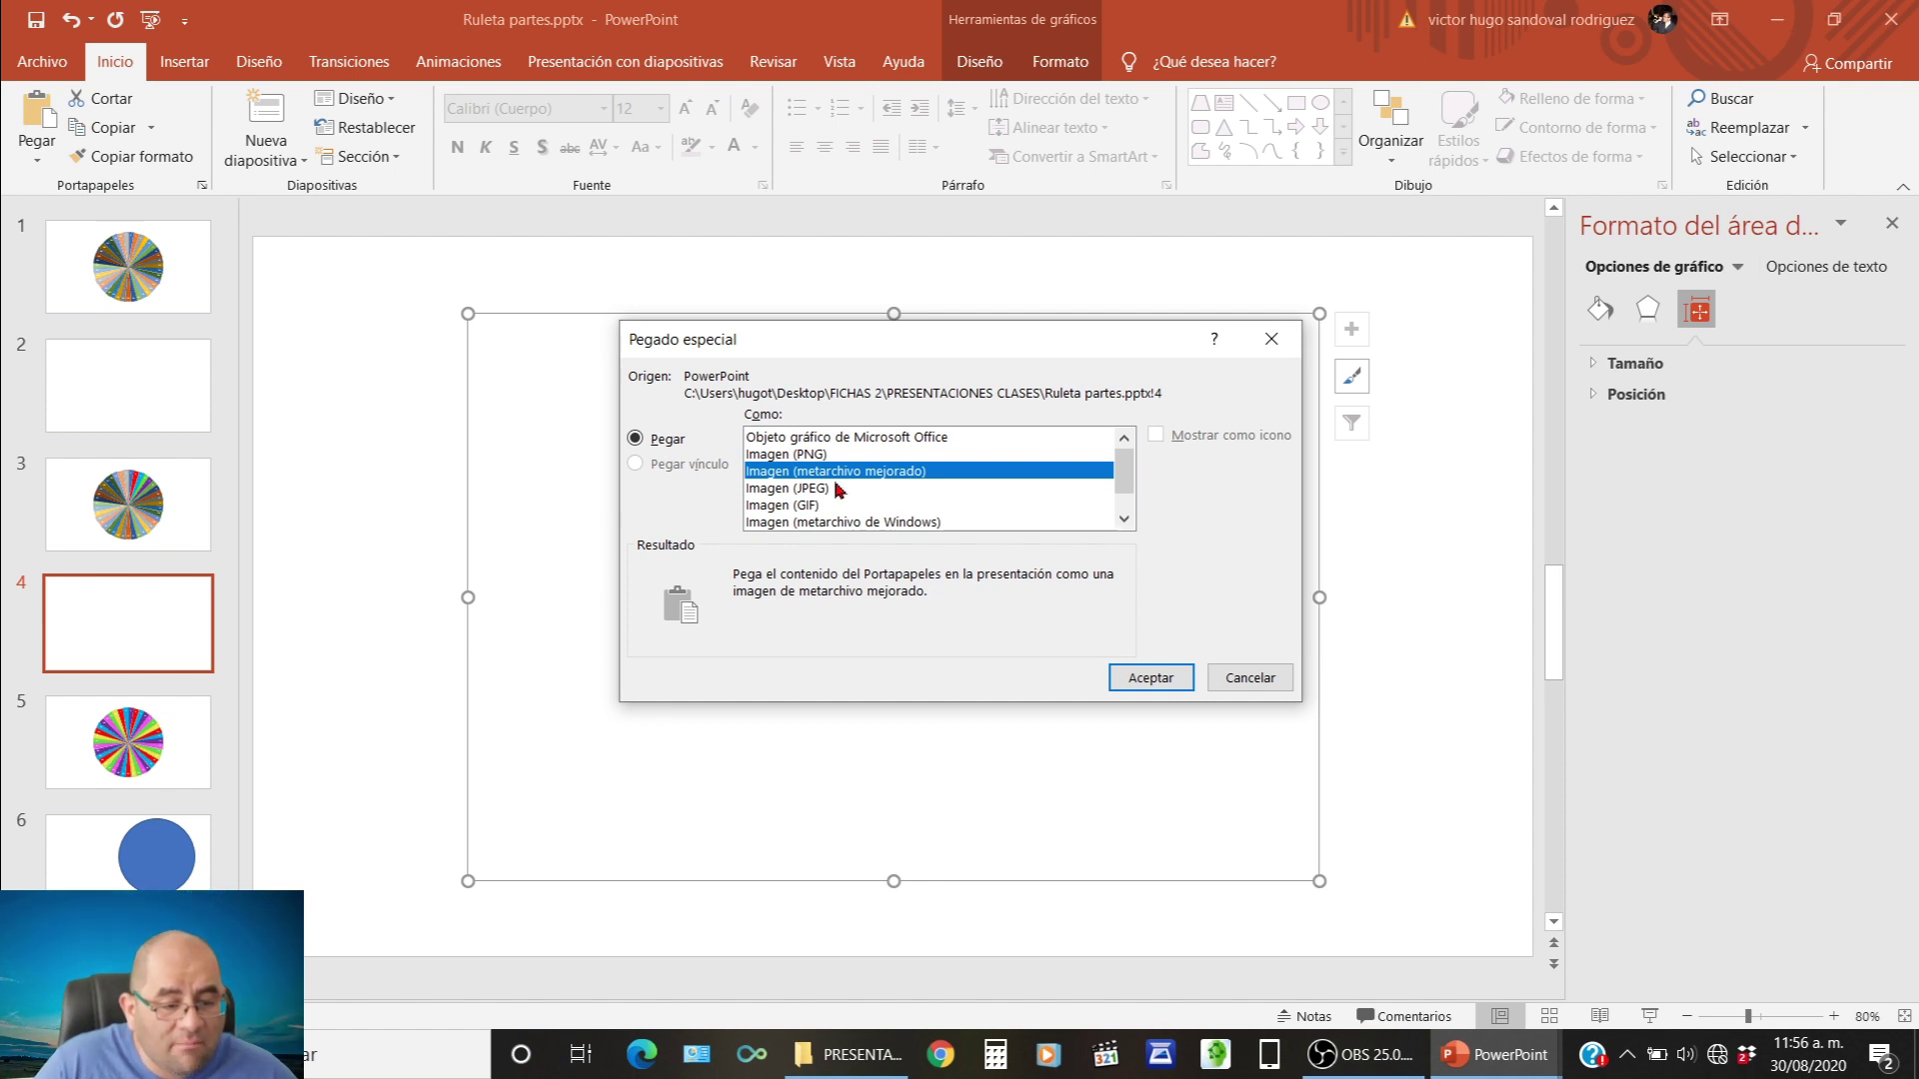
left_click(1168, 684)
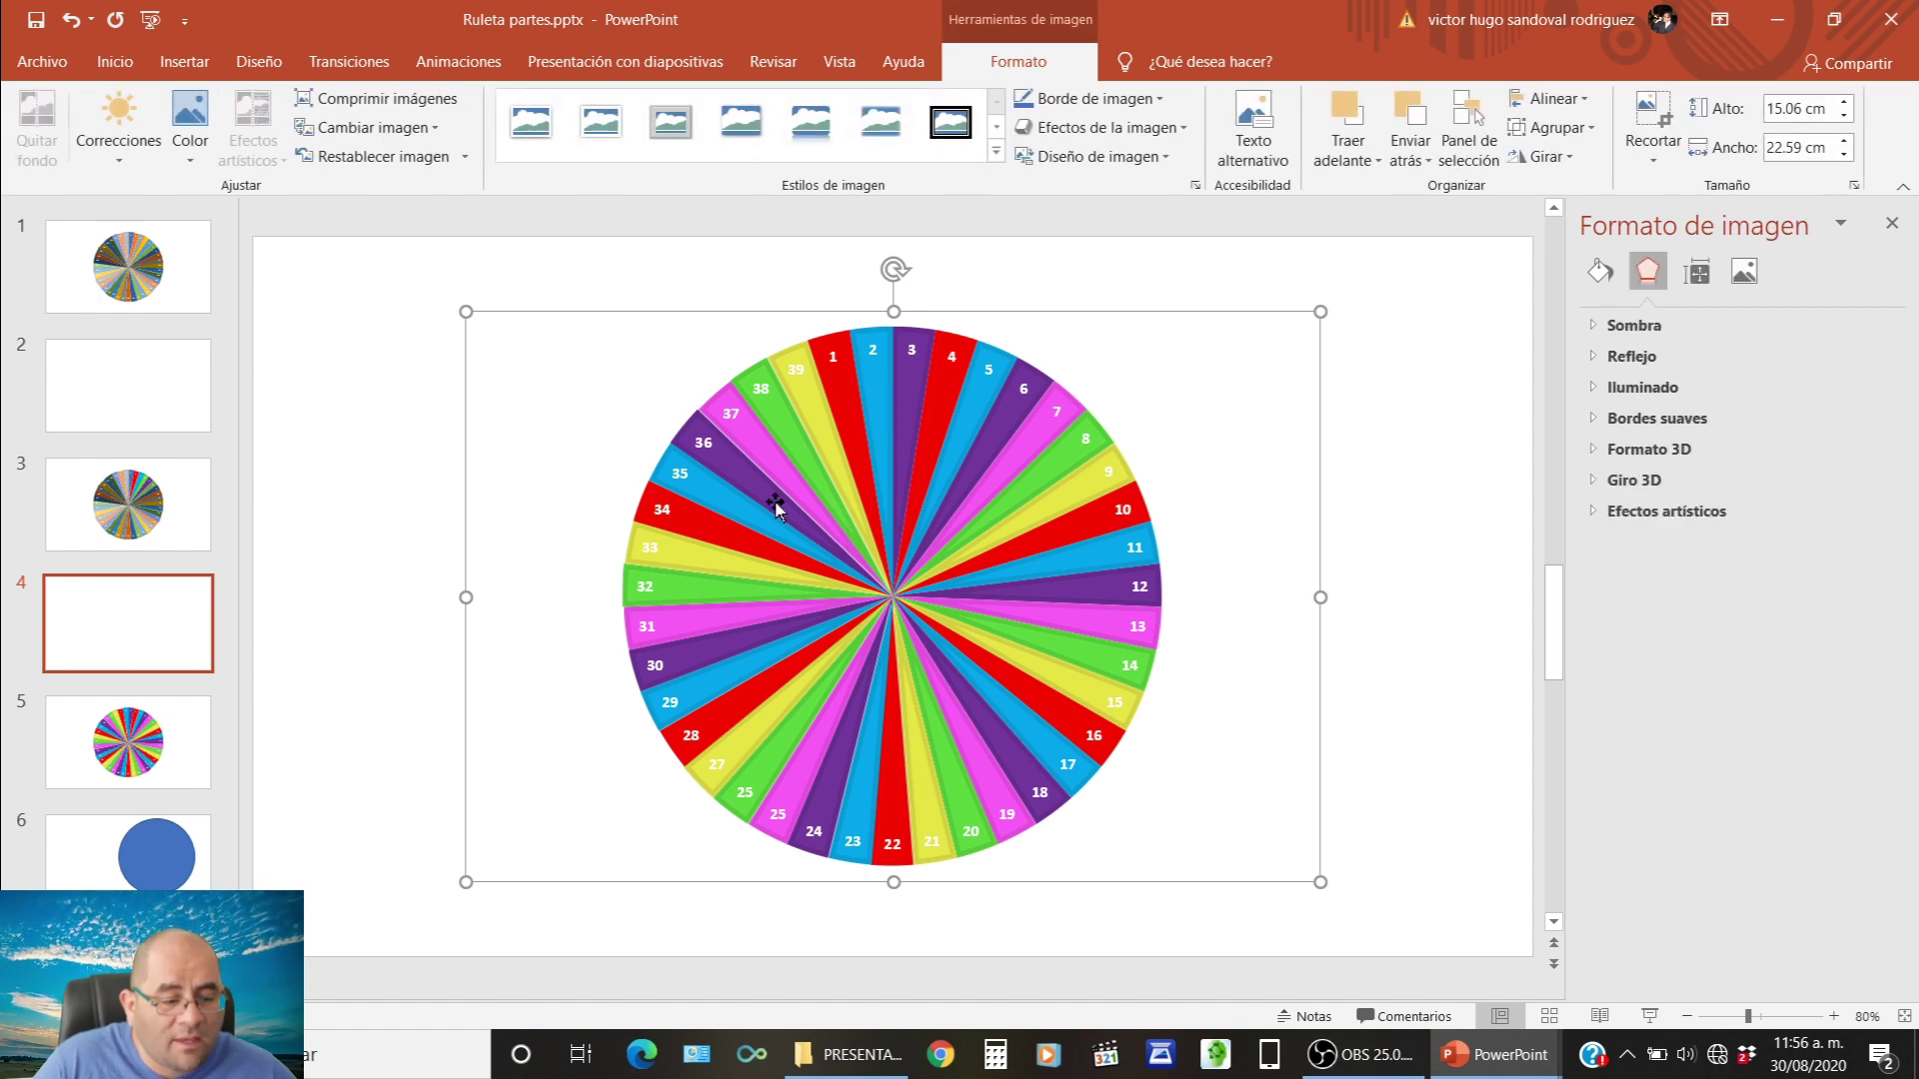
Reposition the wheel picture toward the right side of slide 4.
left_click_drag(1228, 555, 1237, 542)
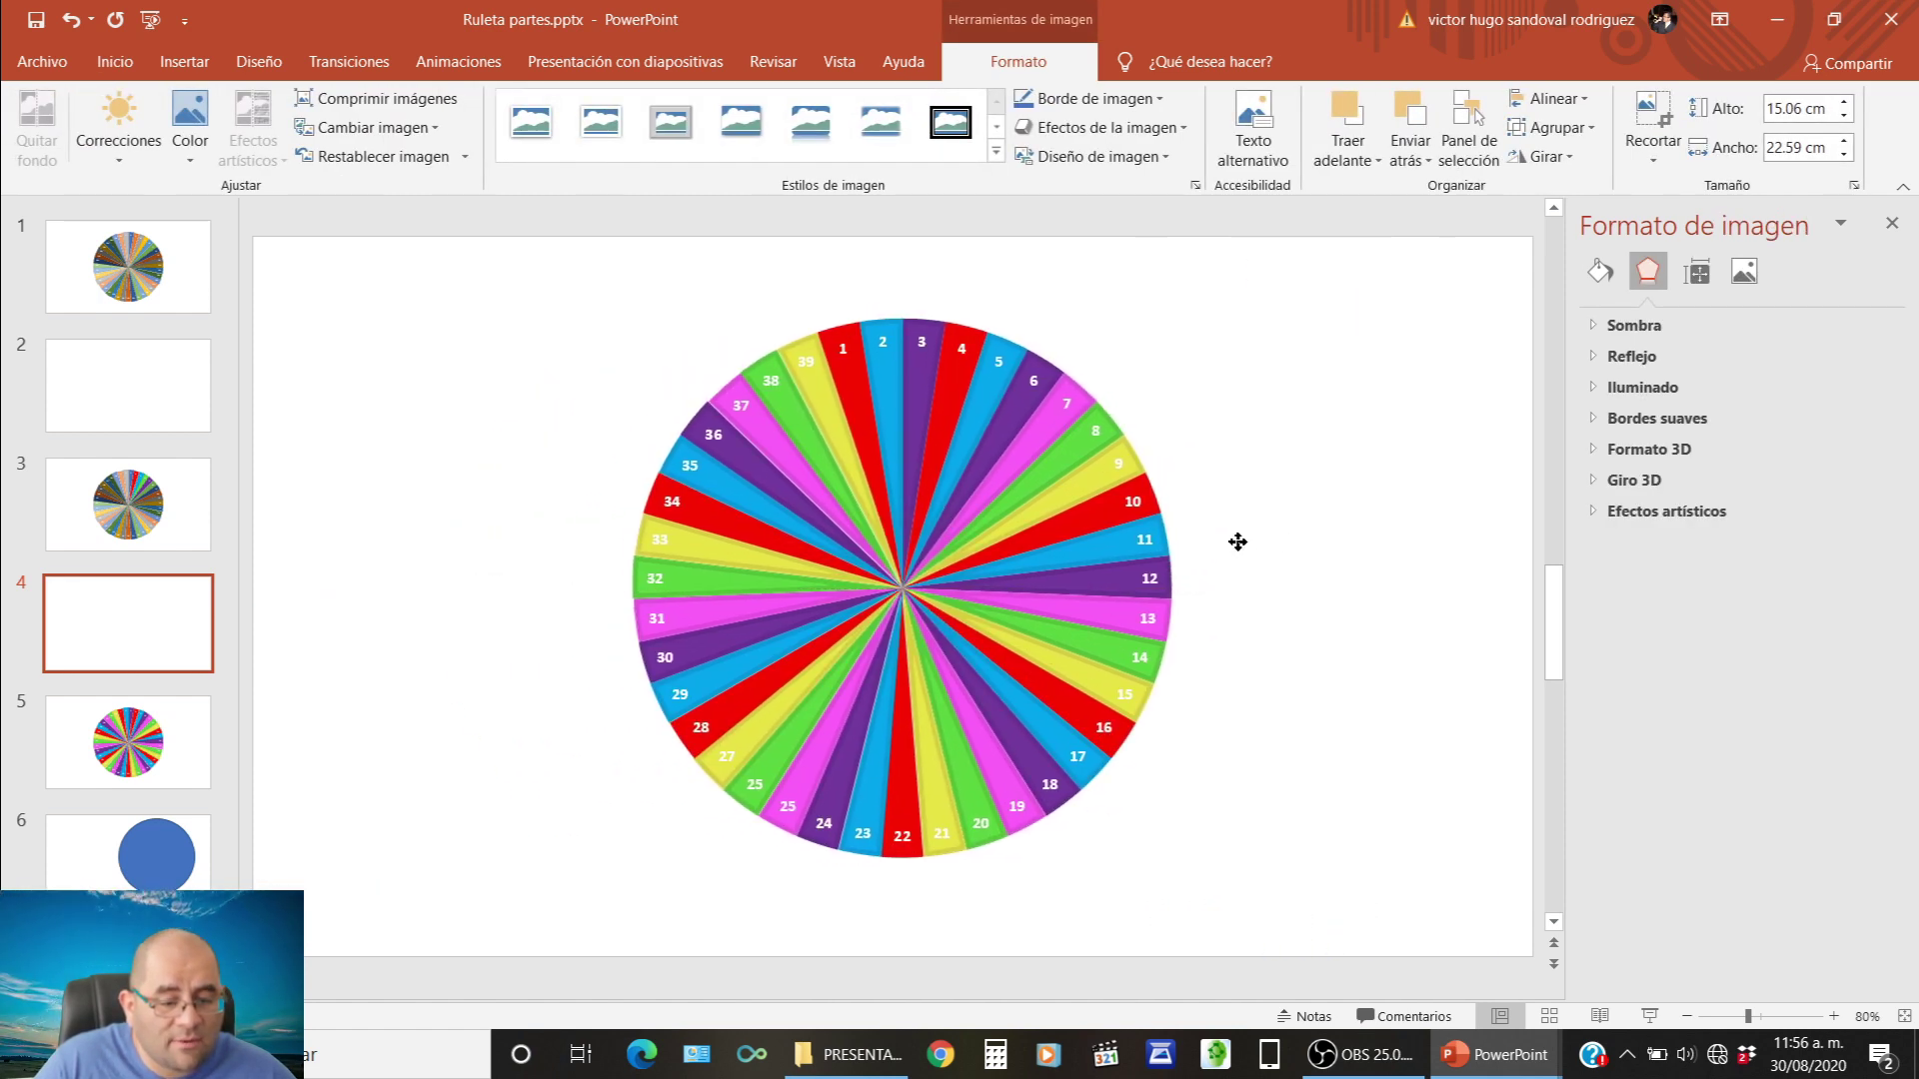
left_click_drag(1100, 603, 1104, 599)
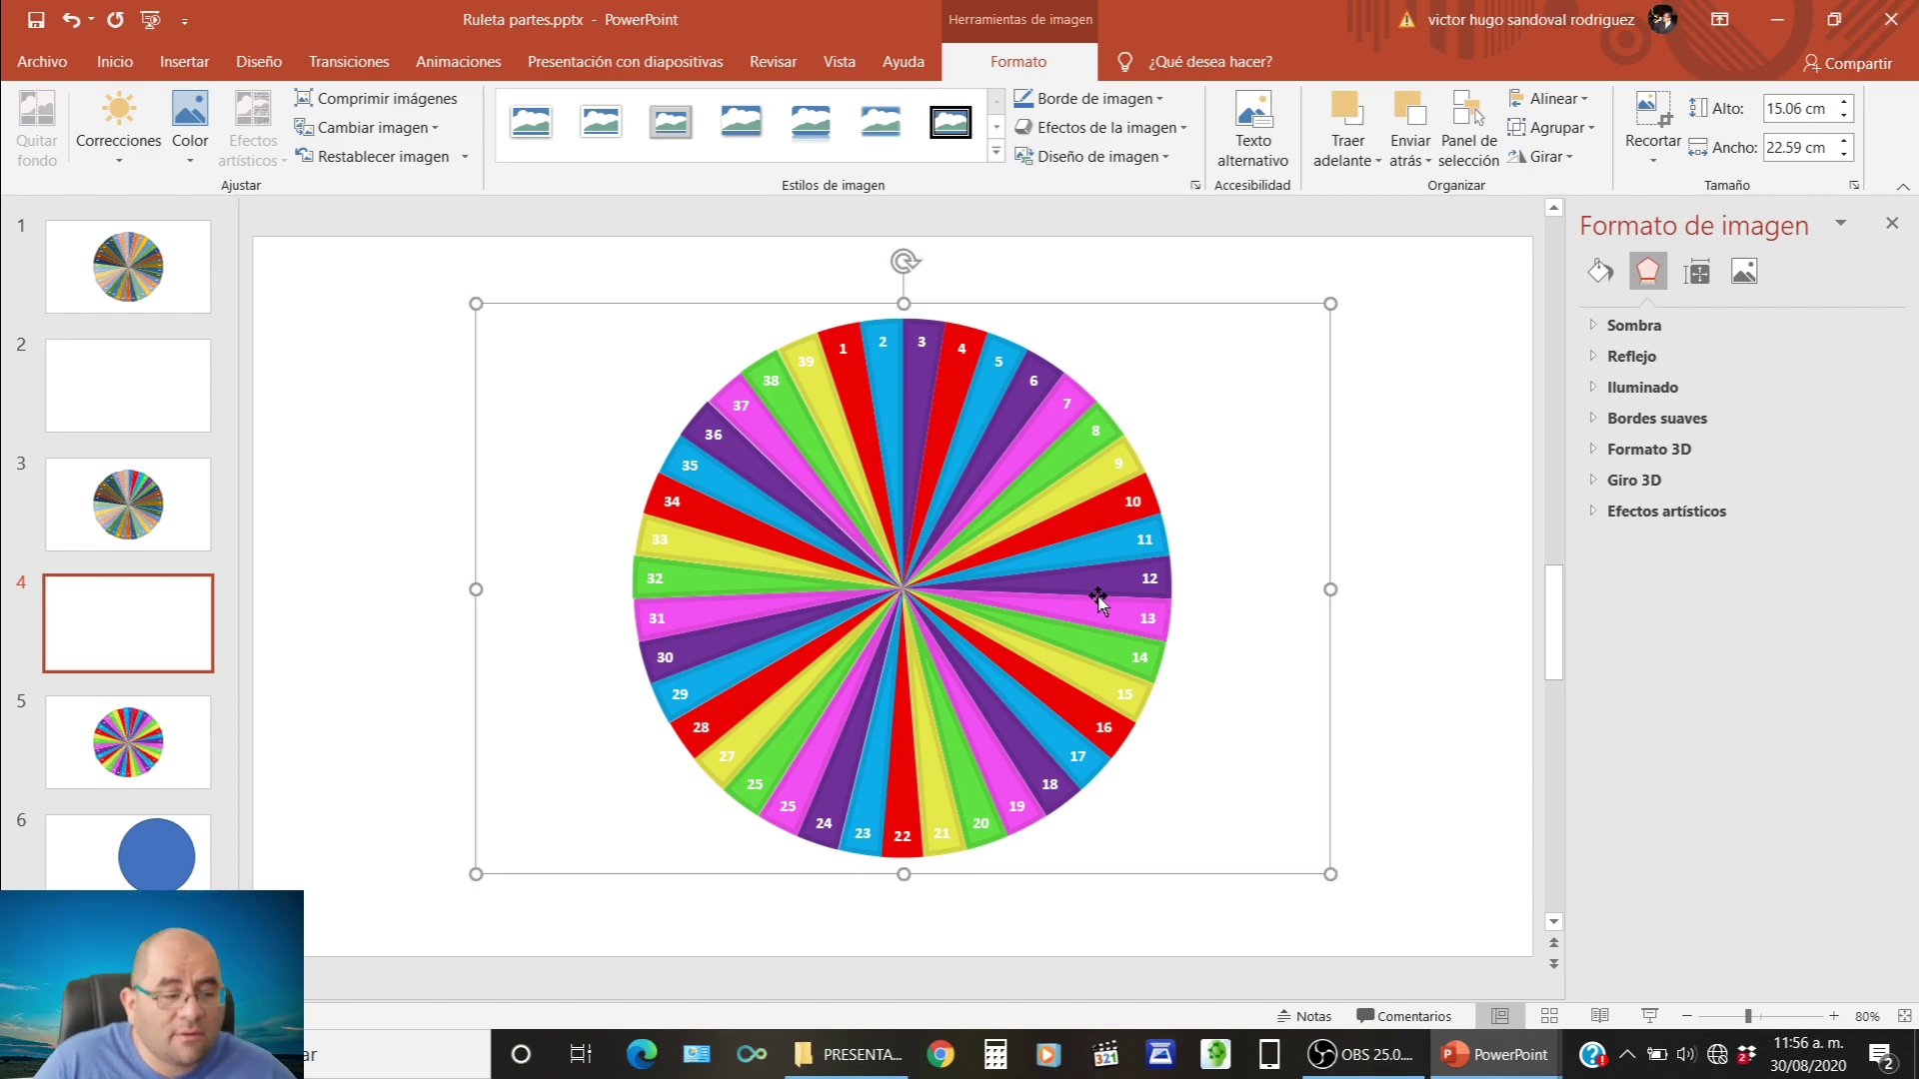
left_click(1263, 563)
left_click(1006, 600)
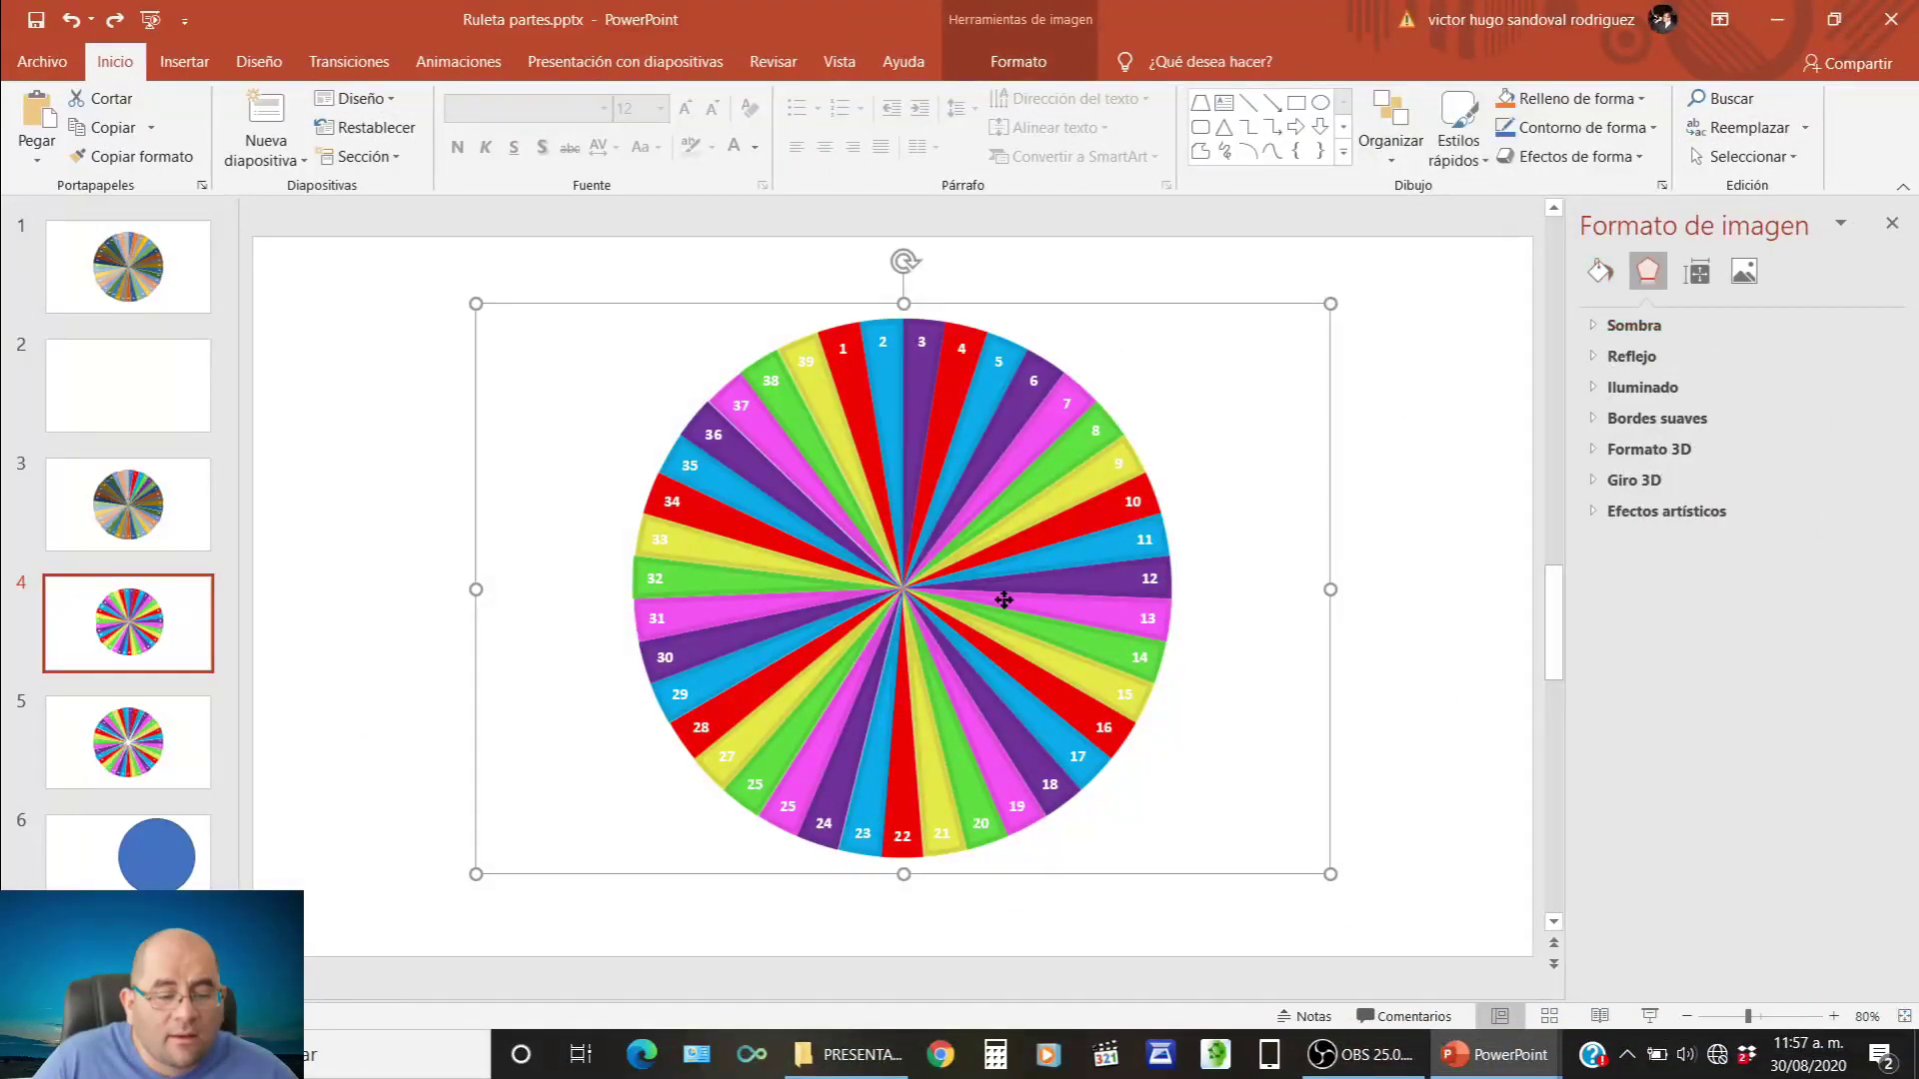
mouse_move(1006, 599)
left_mouse_down()
mouse_move(1203, 558)
mouse_move(1190, 573)
left_mouse_up()
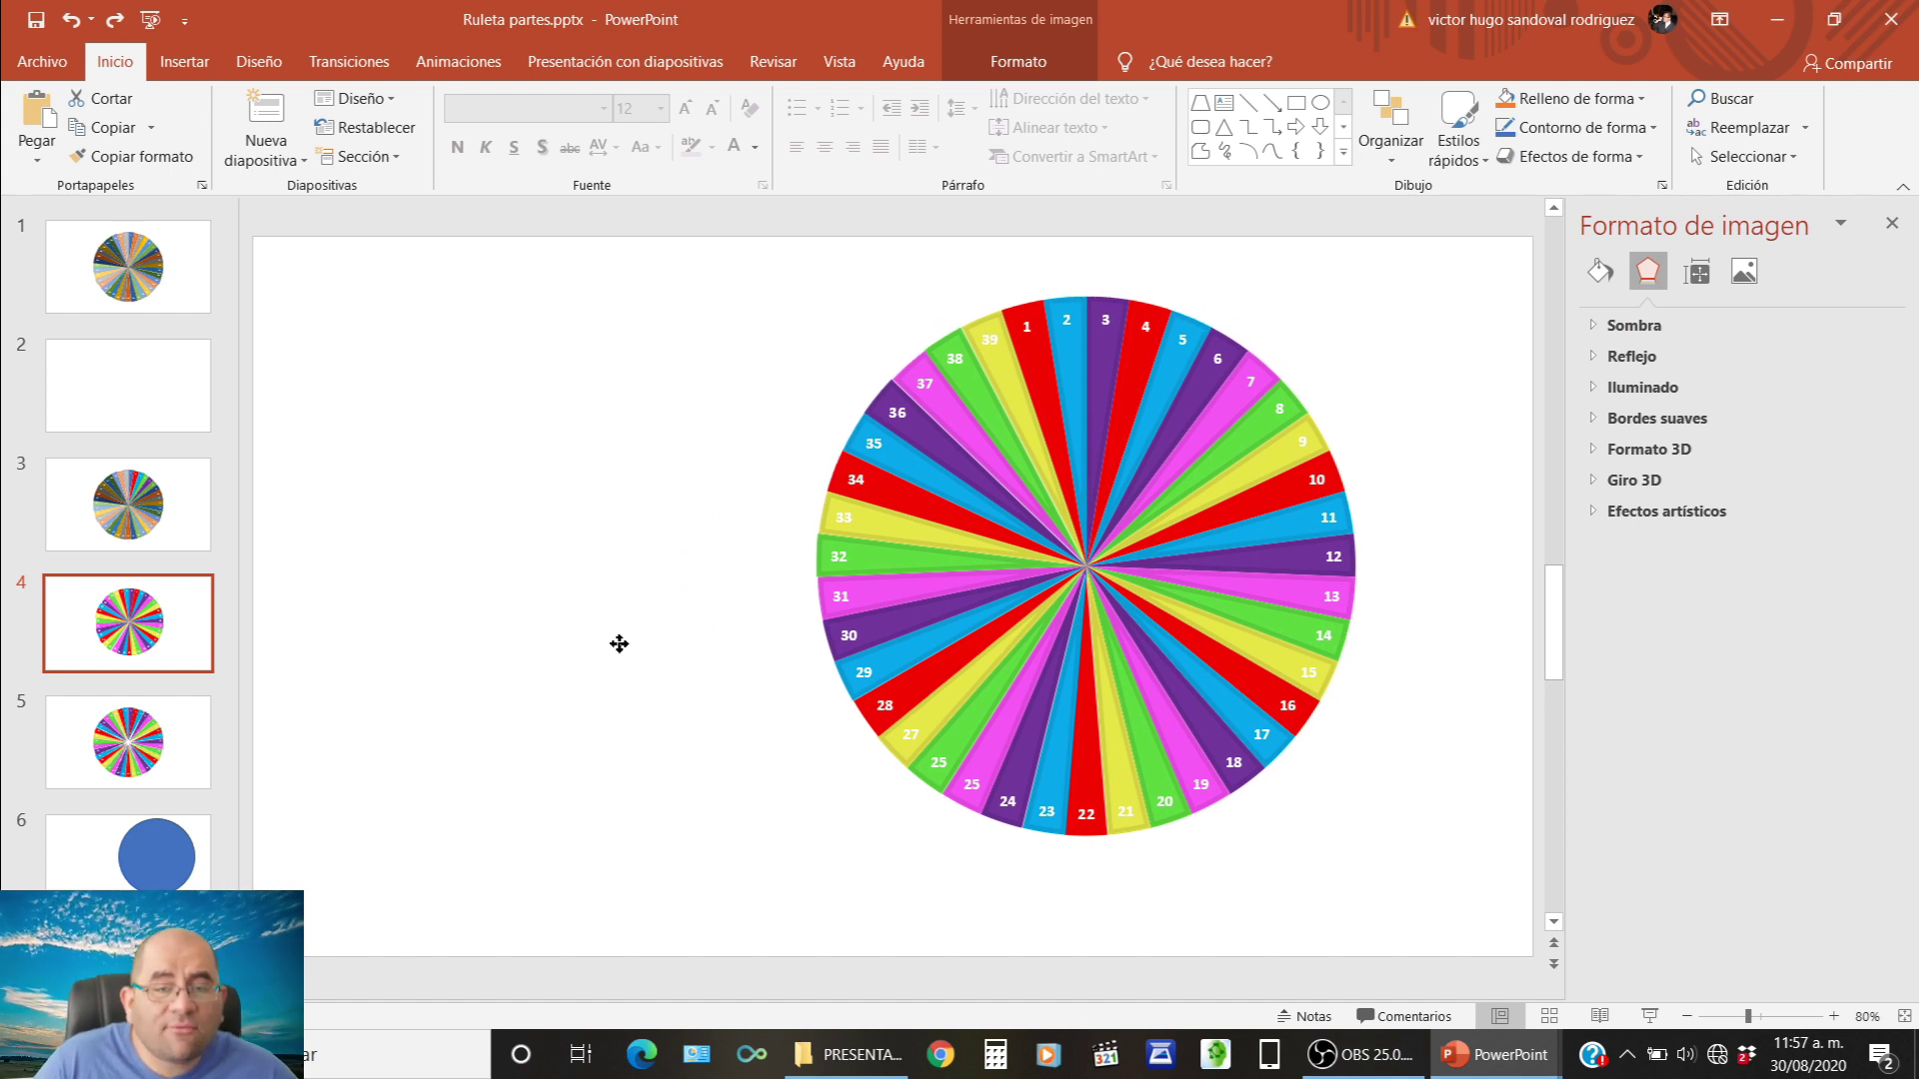
left_click_drag(619, 643, 619, 644)
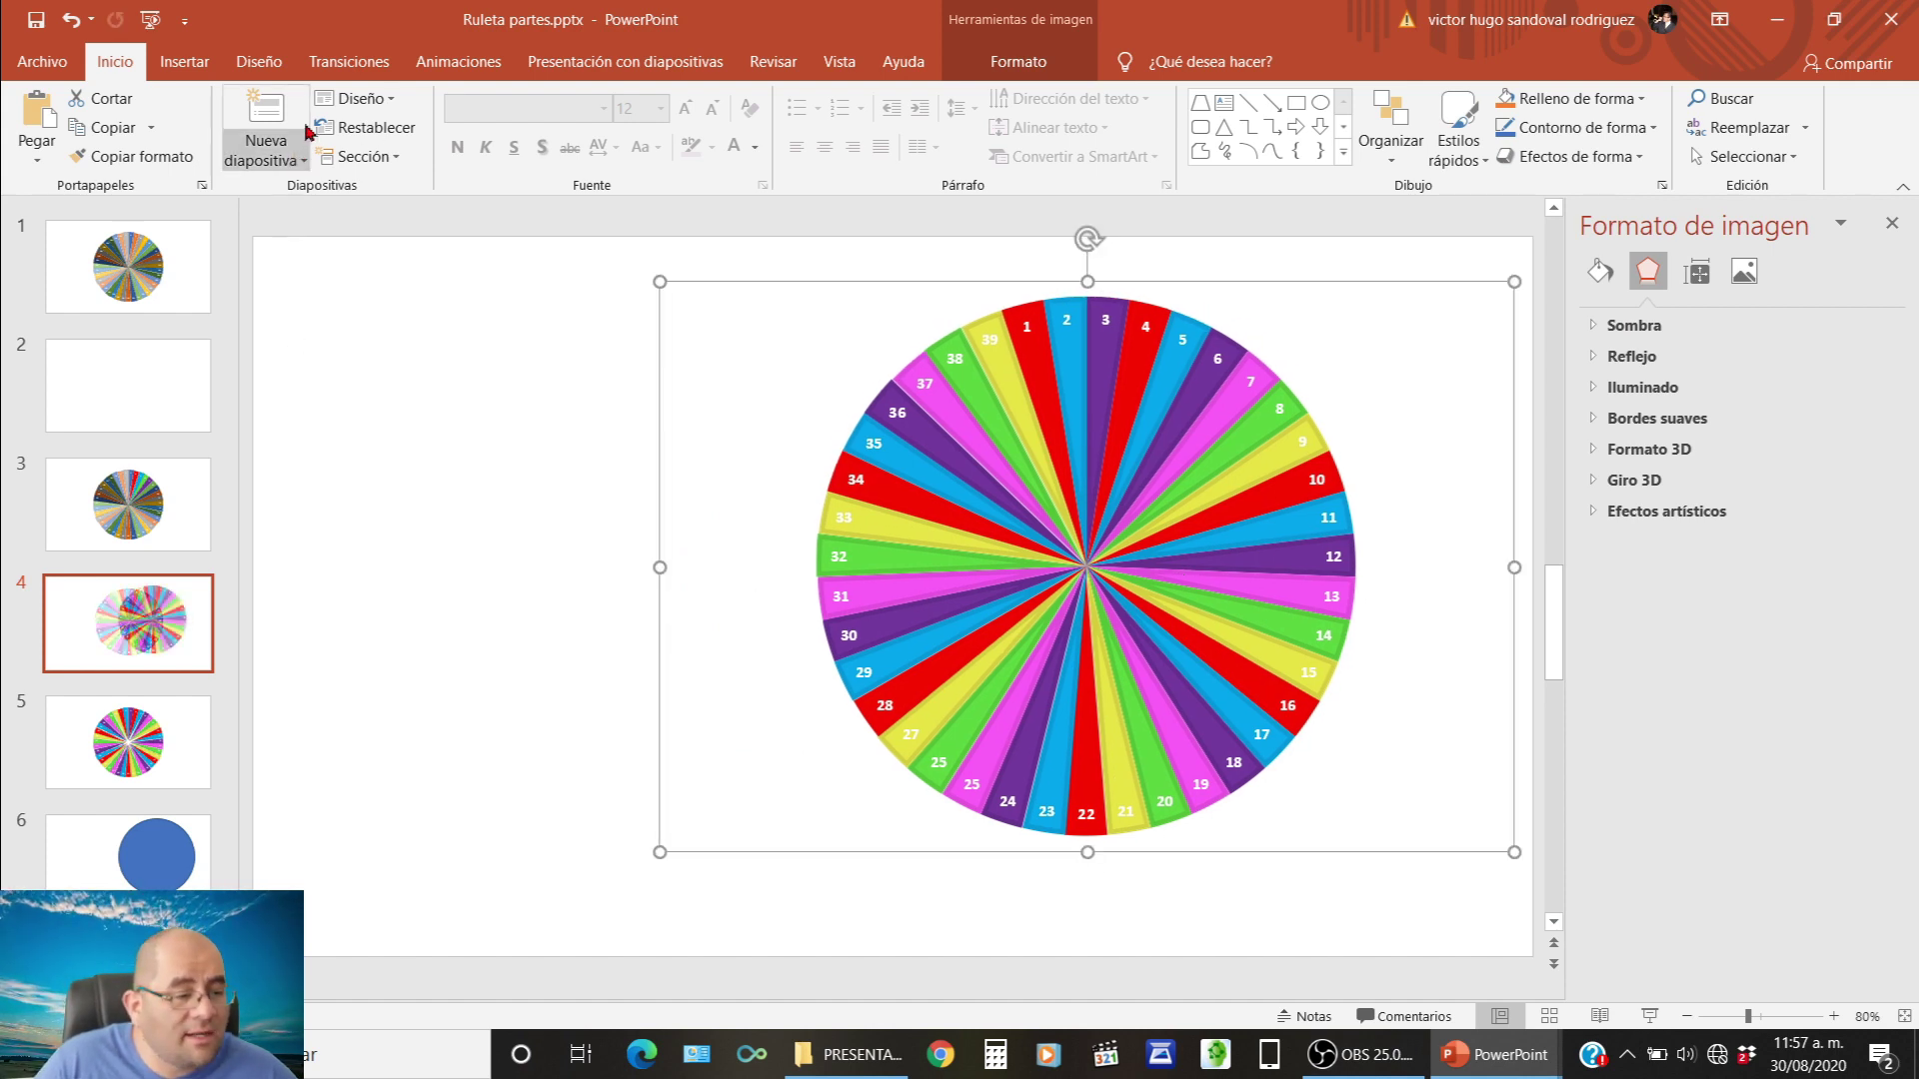
Draw a trapezoid below the wheel and centre it under the wheel.
left_click(182, 67)
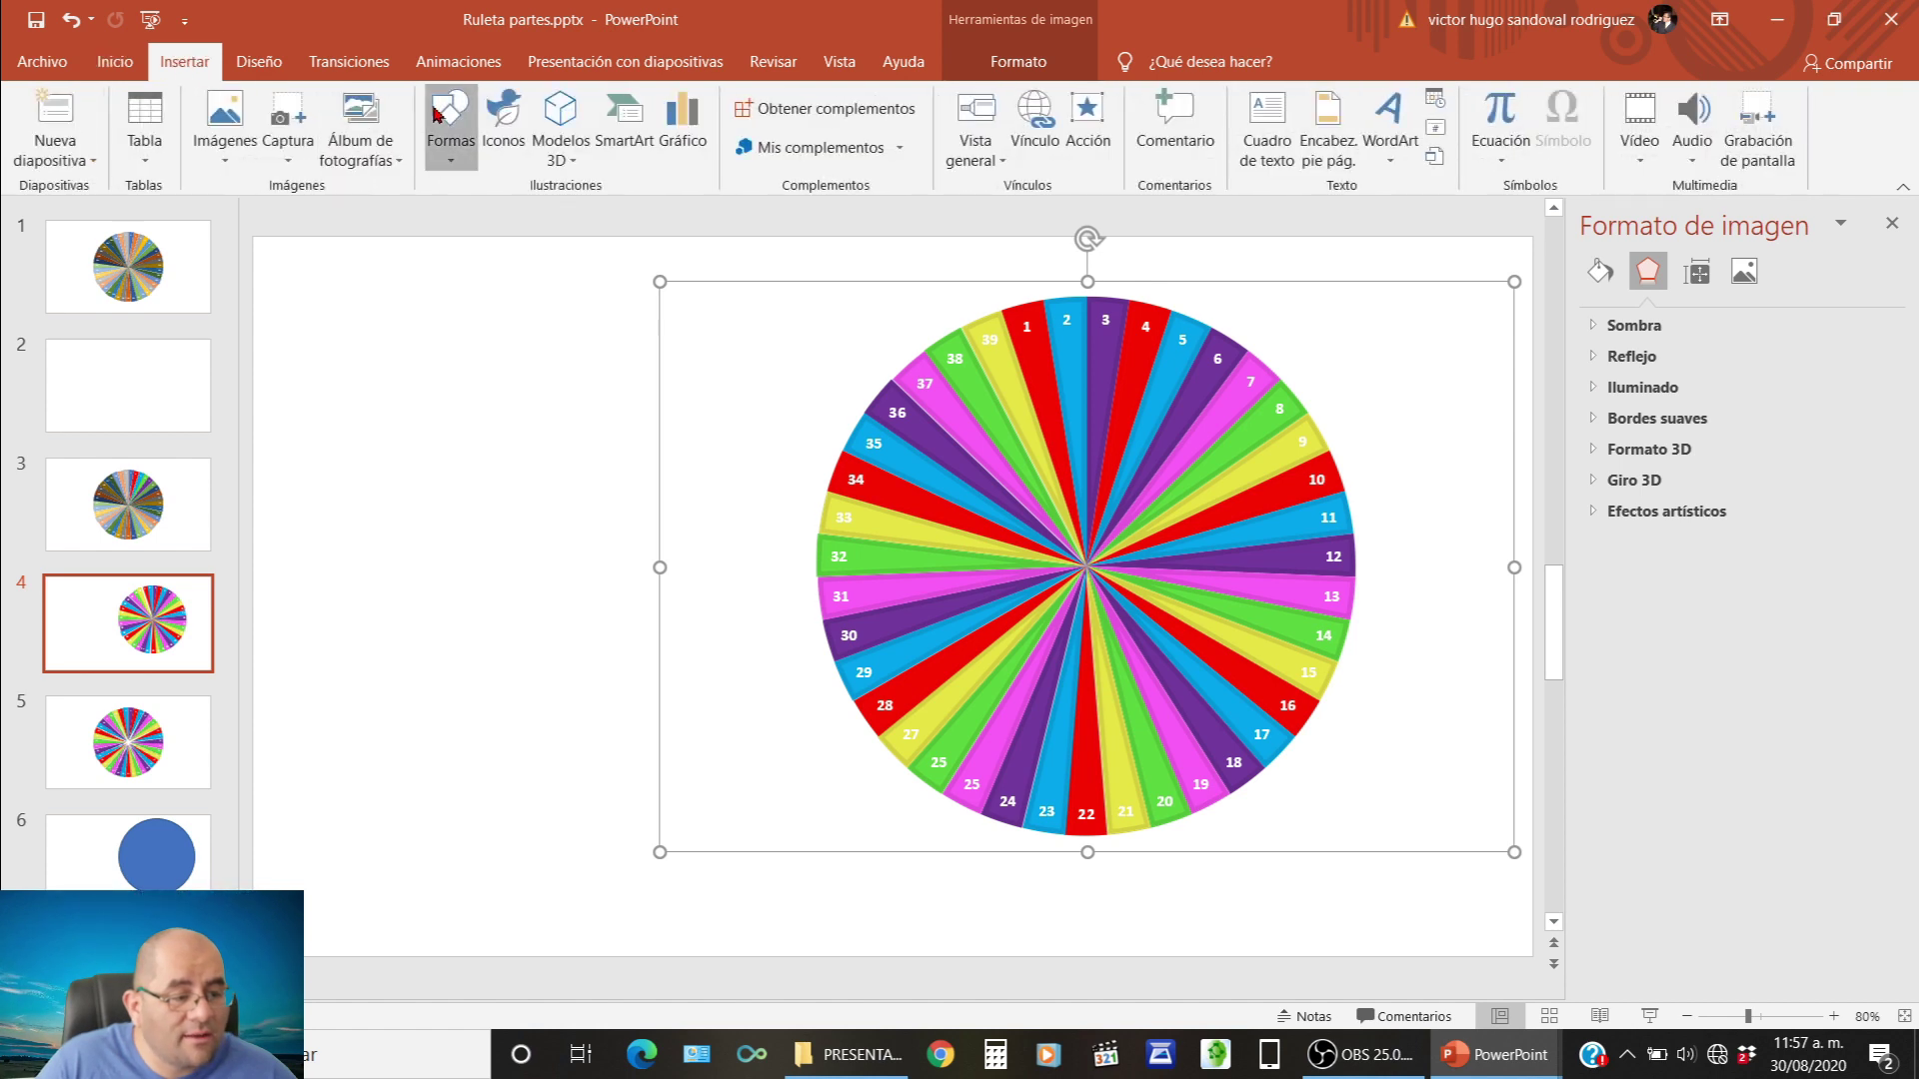
left_click(463, 156)
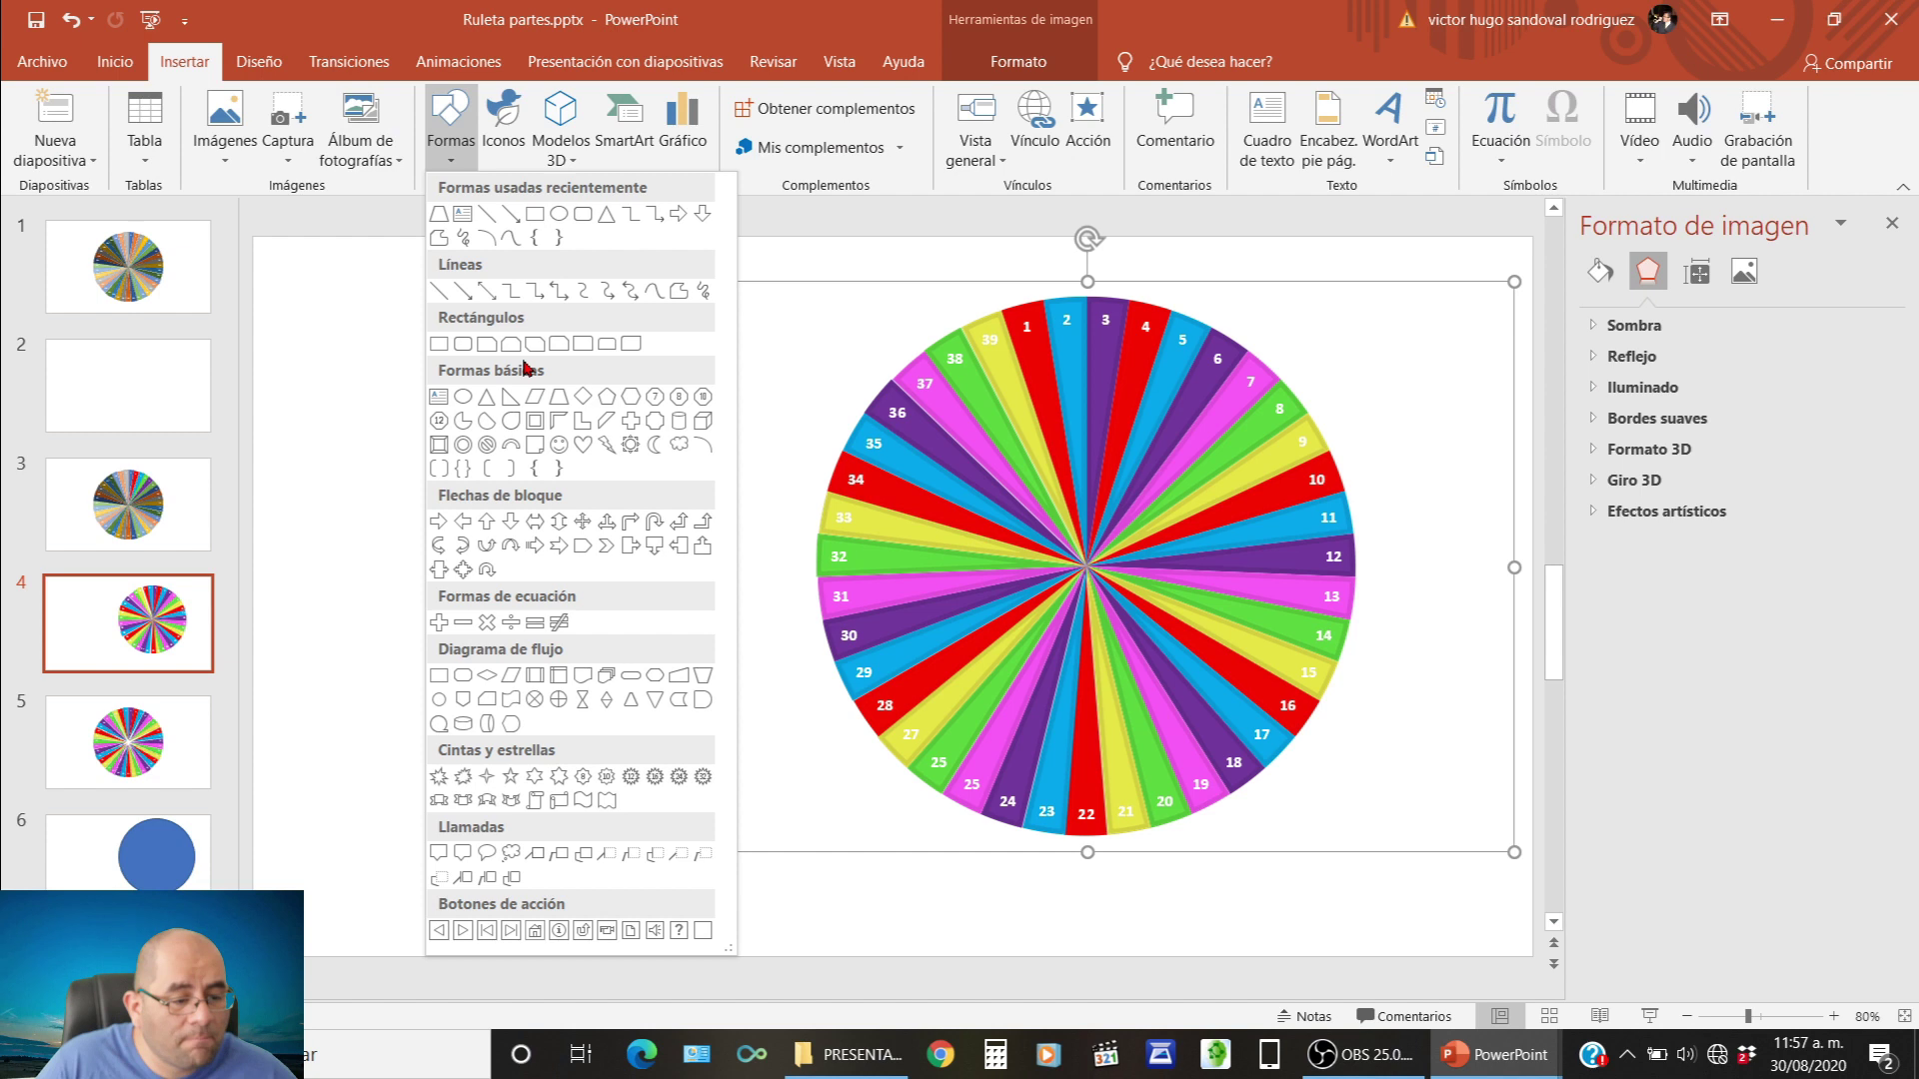
left_click(541, 393)
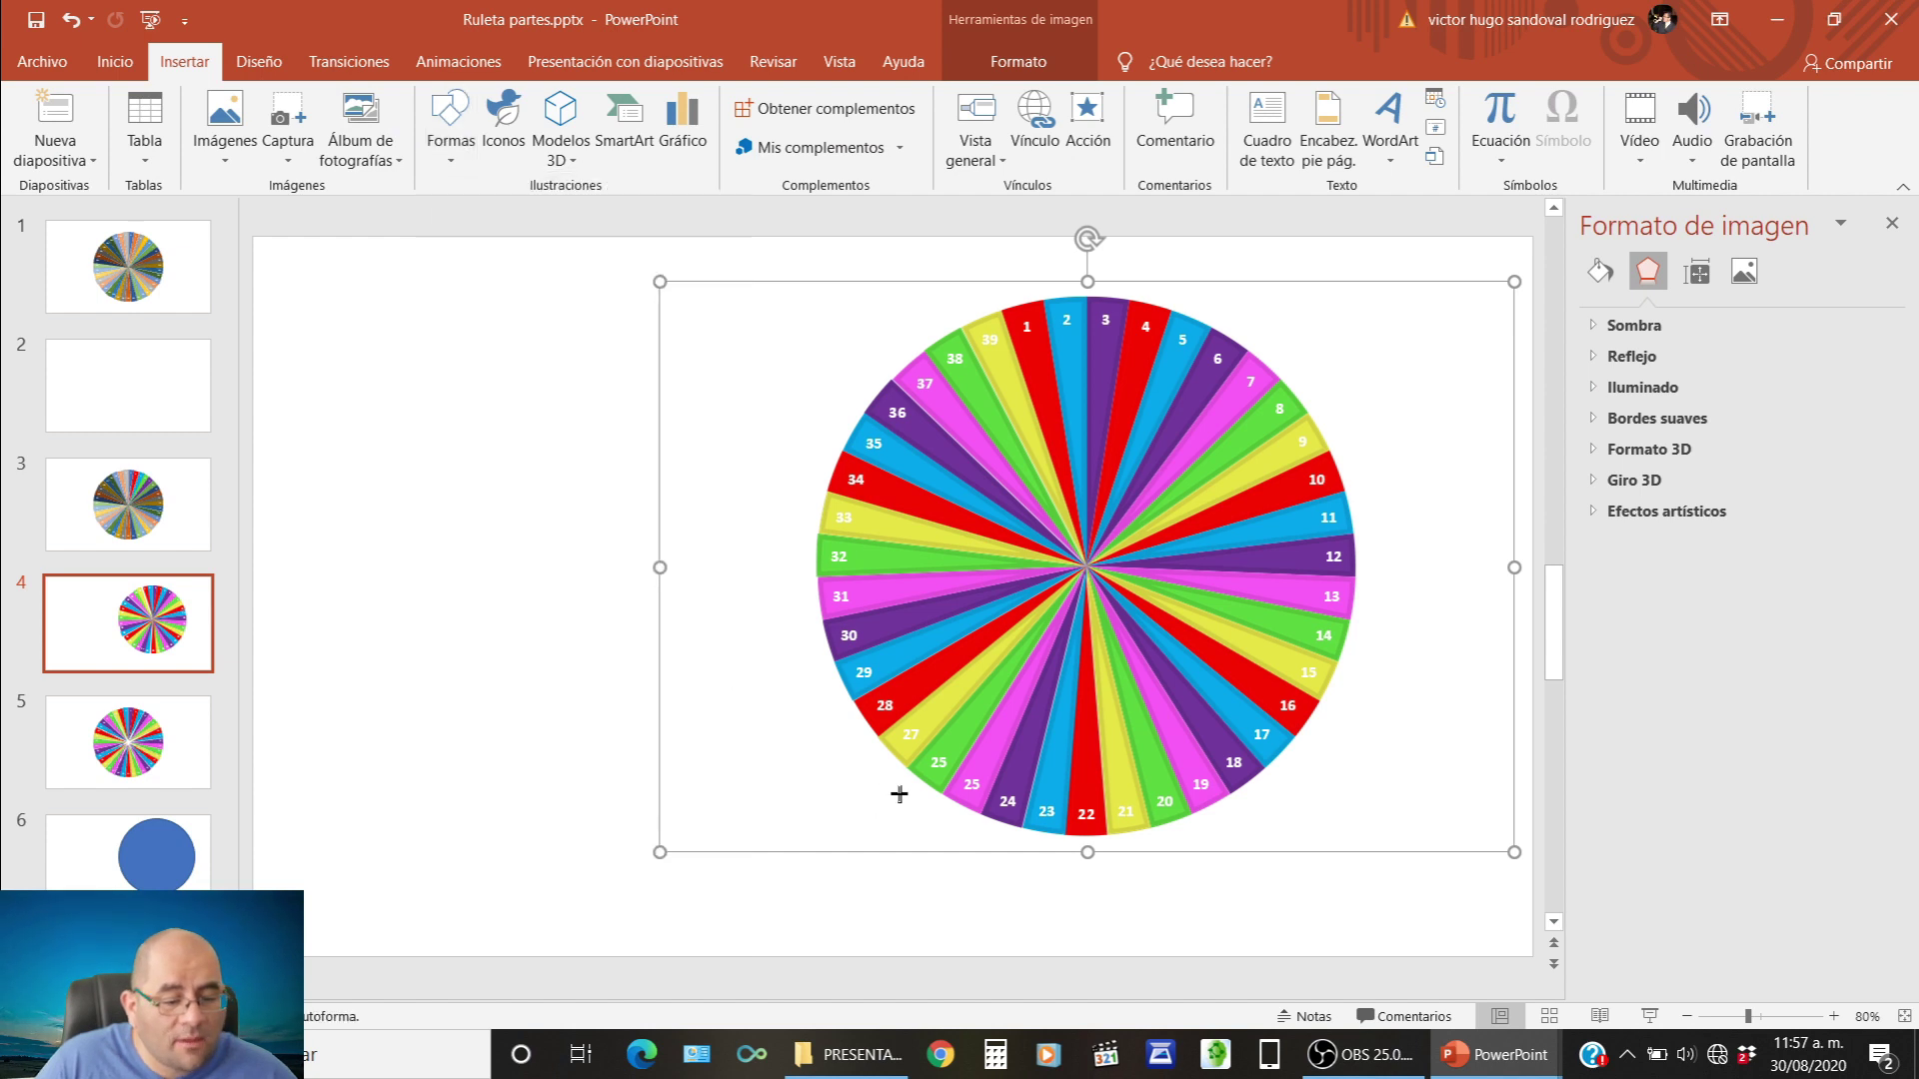
left_click_drag(893, 789, 1305, 950)
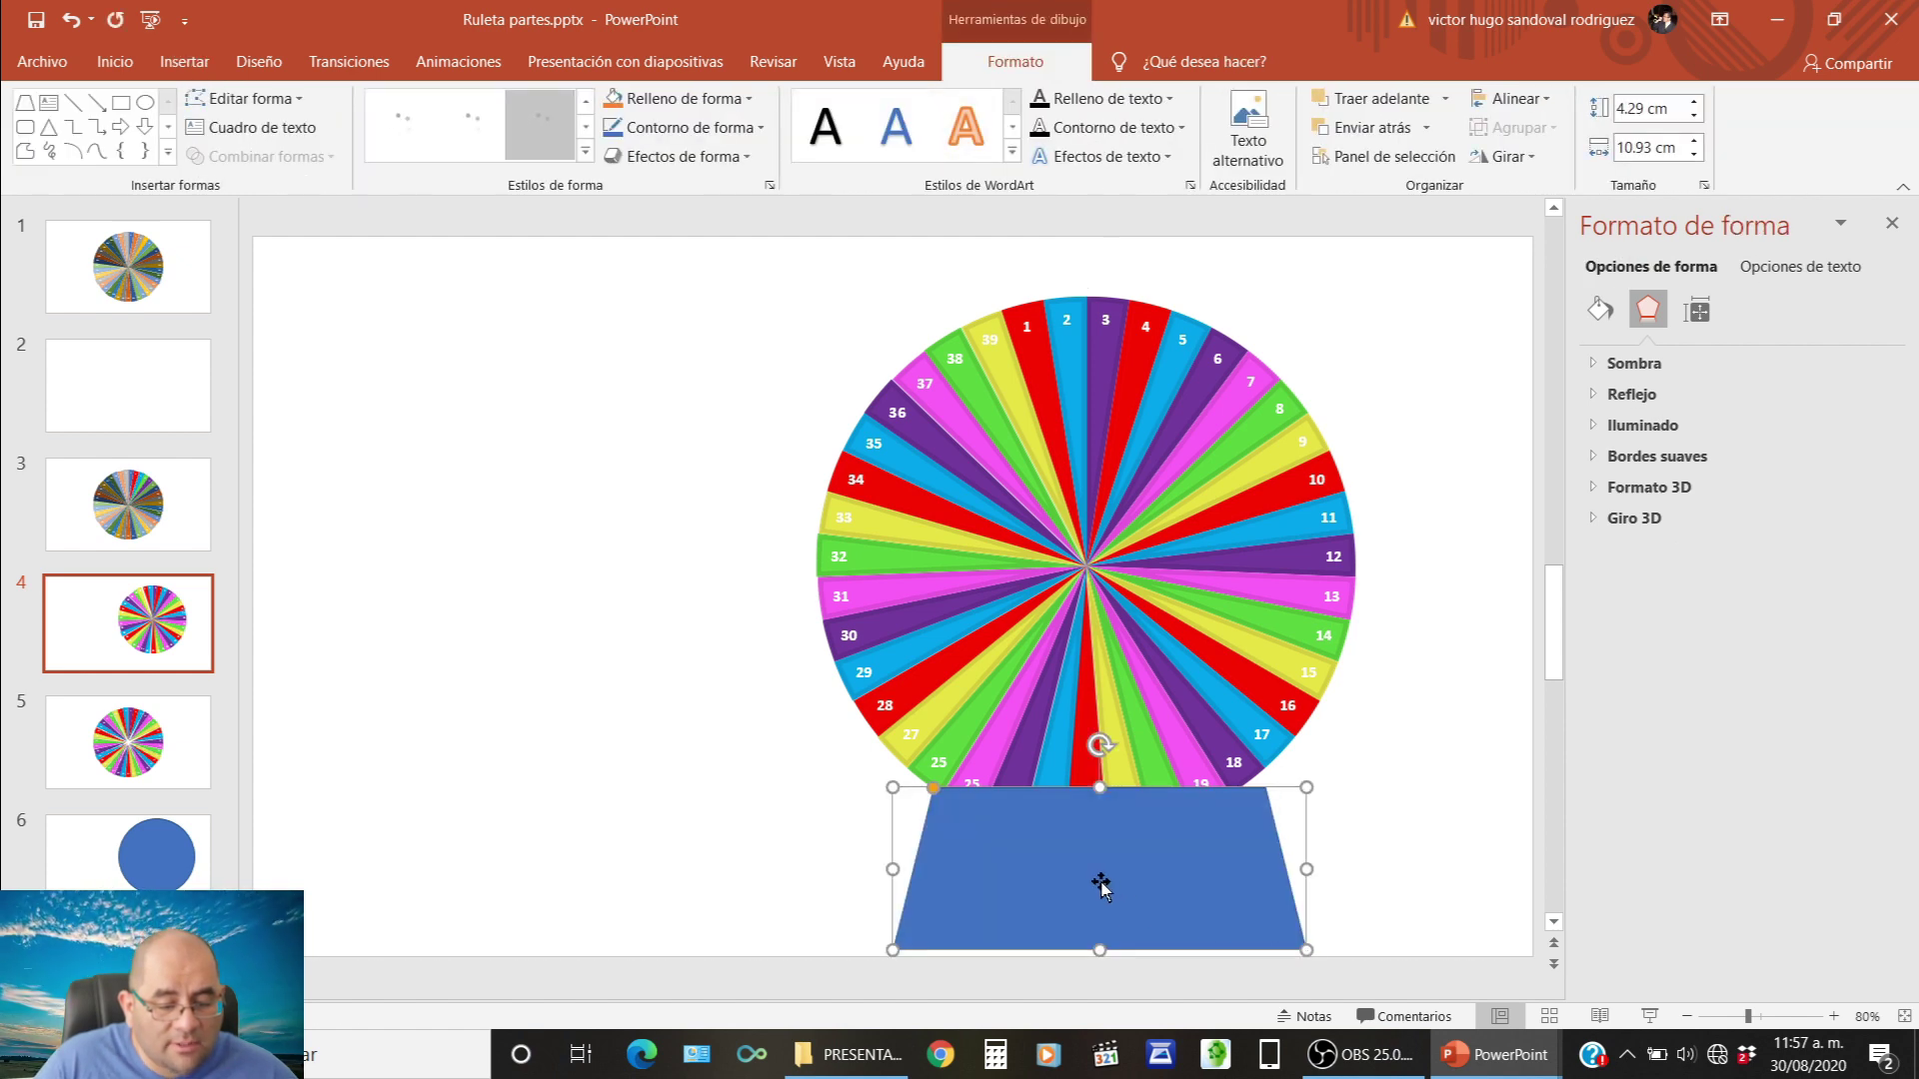
left_click_drag(1110, 885, 1103, 882)
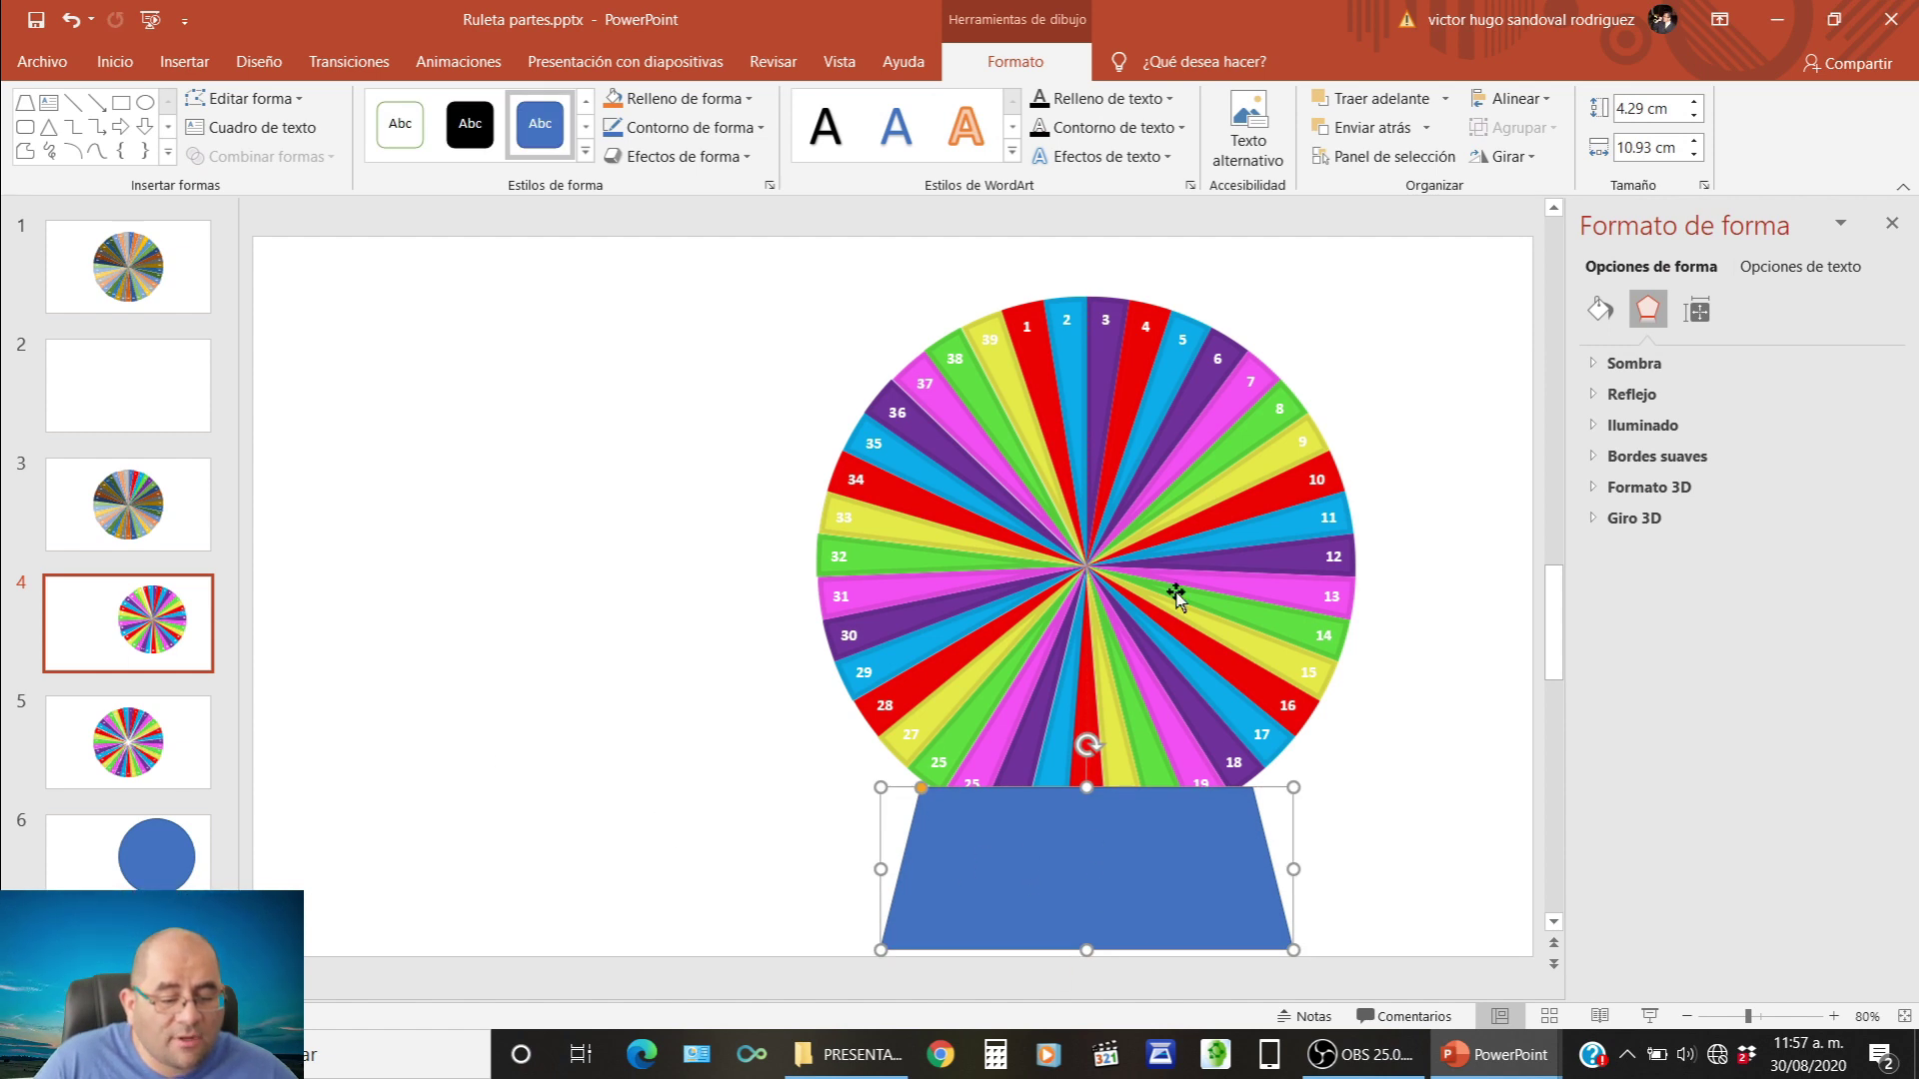
left_click(466, 555)
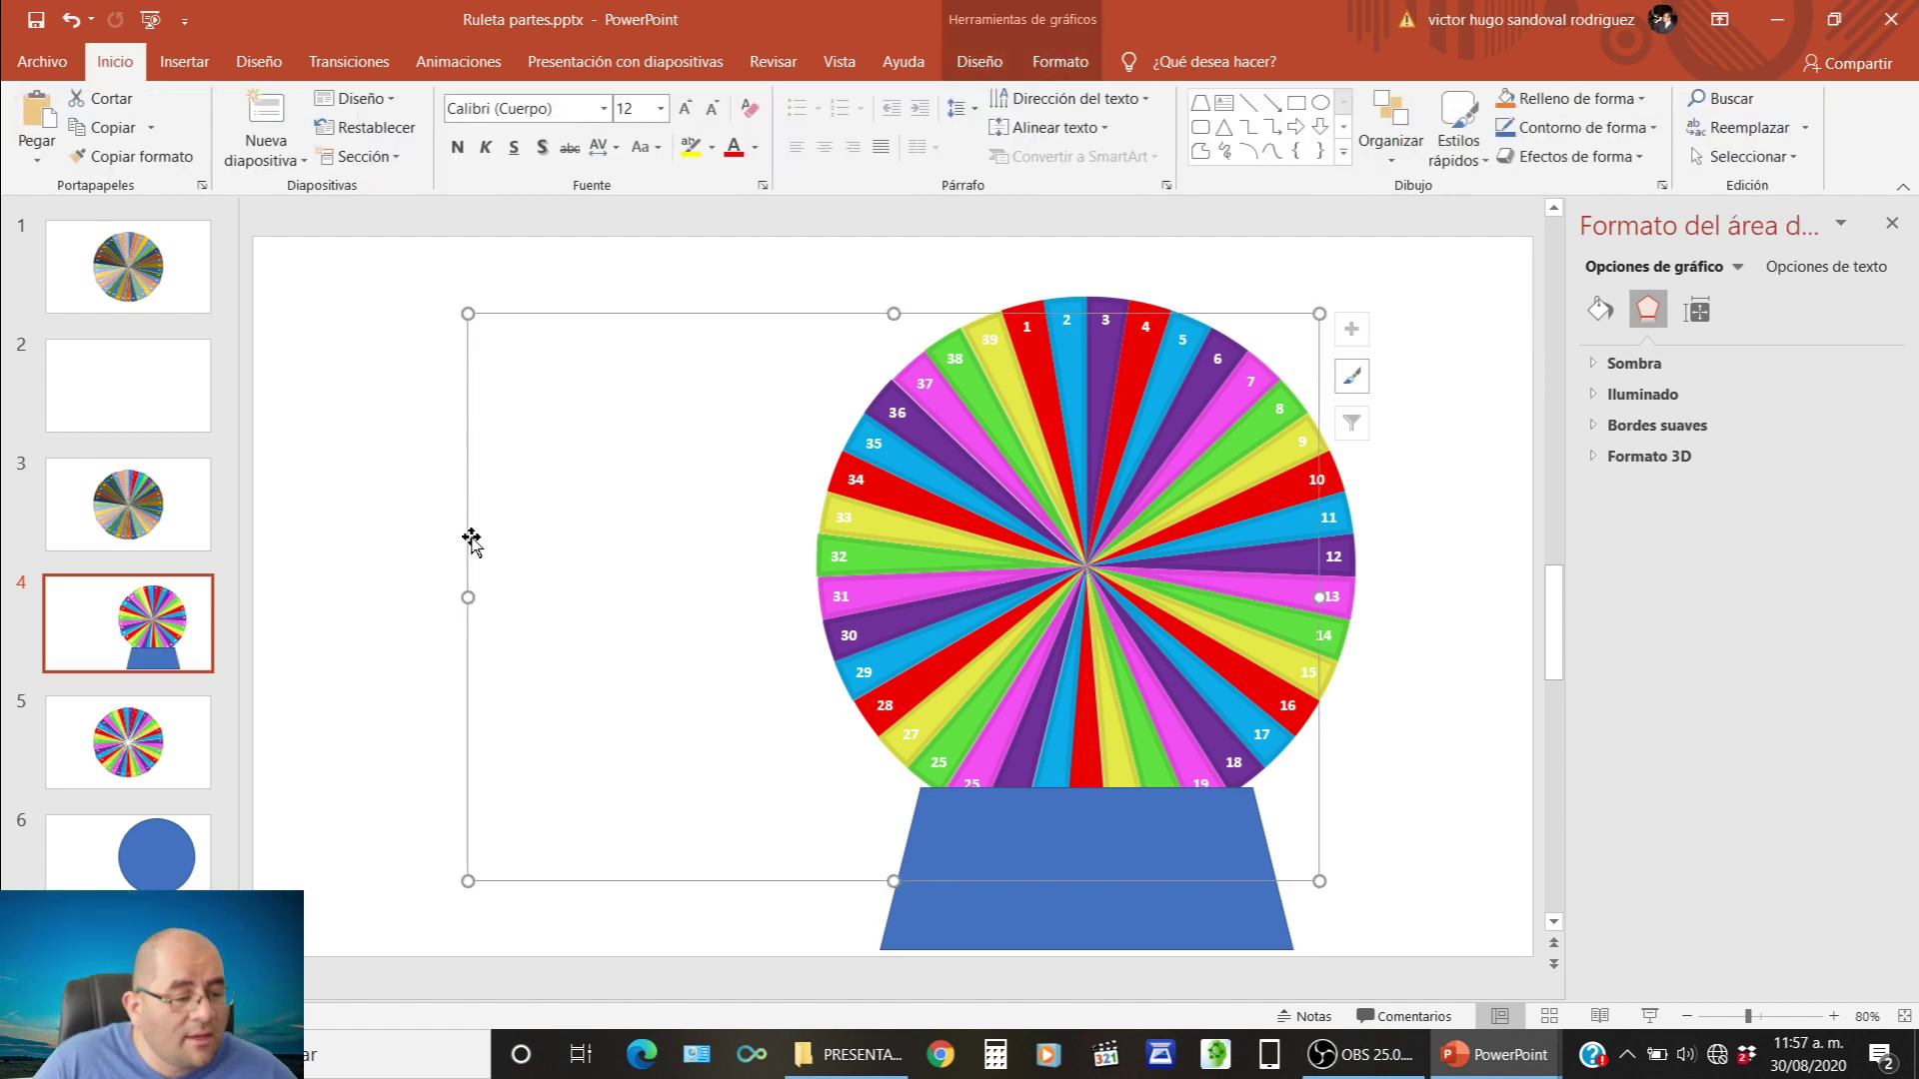
Draw a large 15.11 cm blue circle and centre it over the wheel.
left_click(400, 520)
left_click(510, 542)
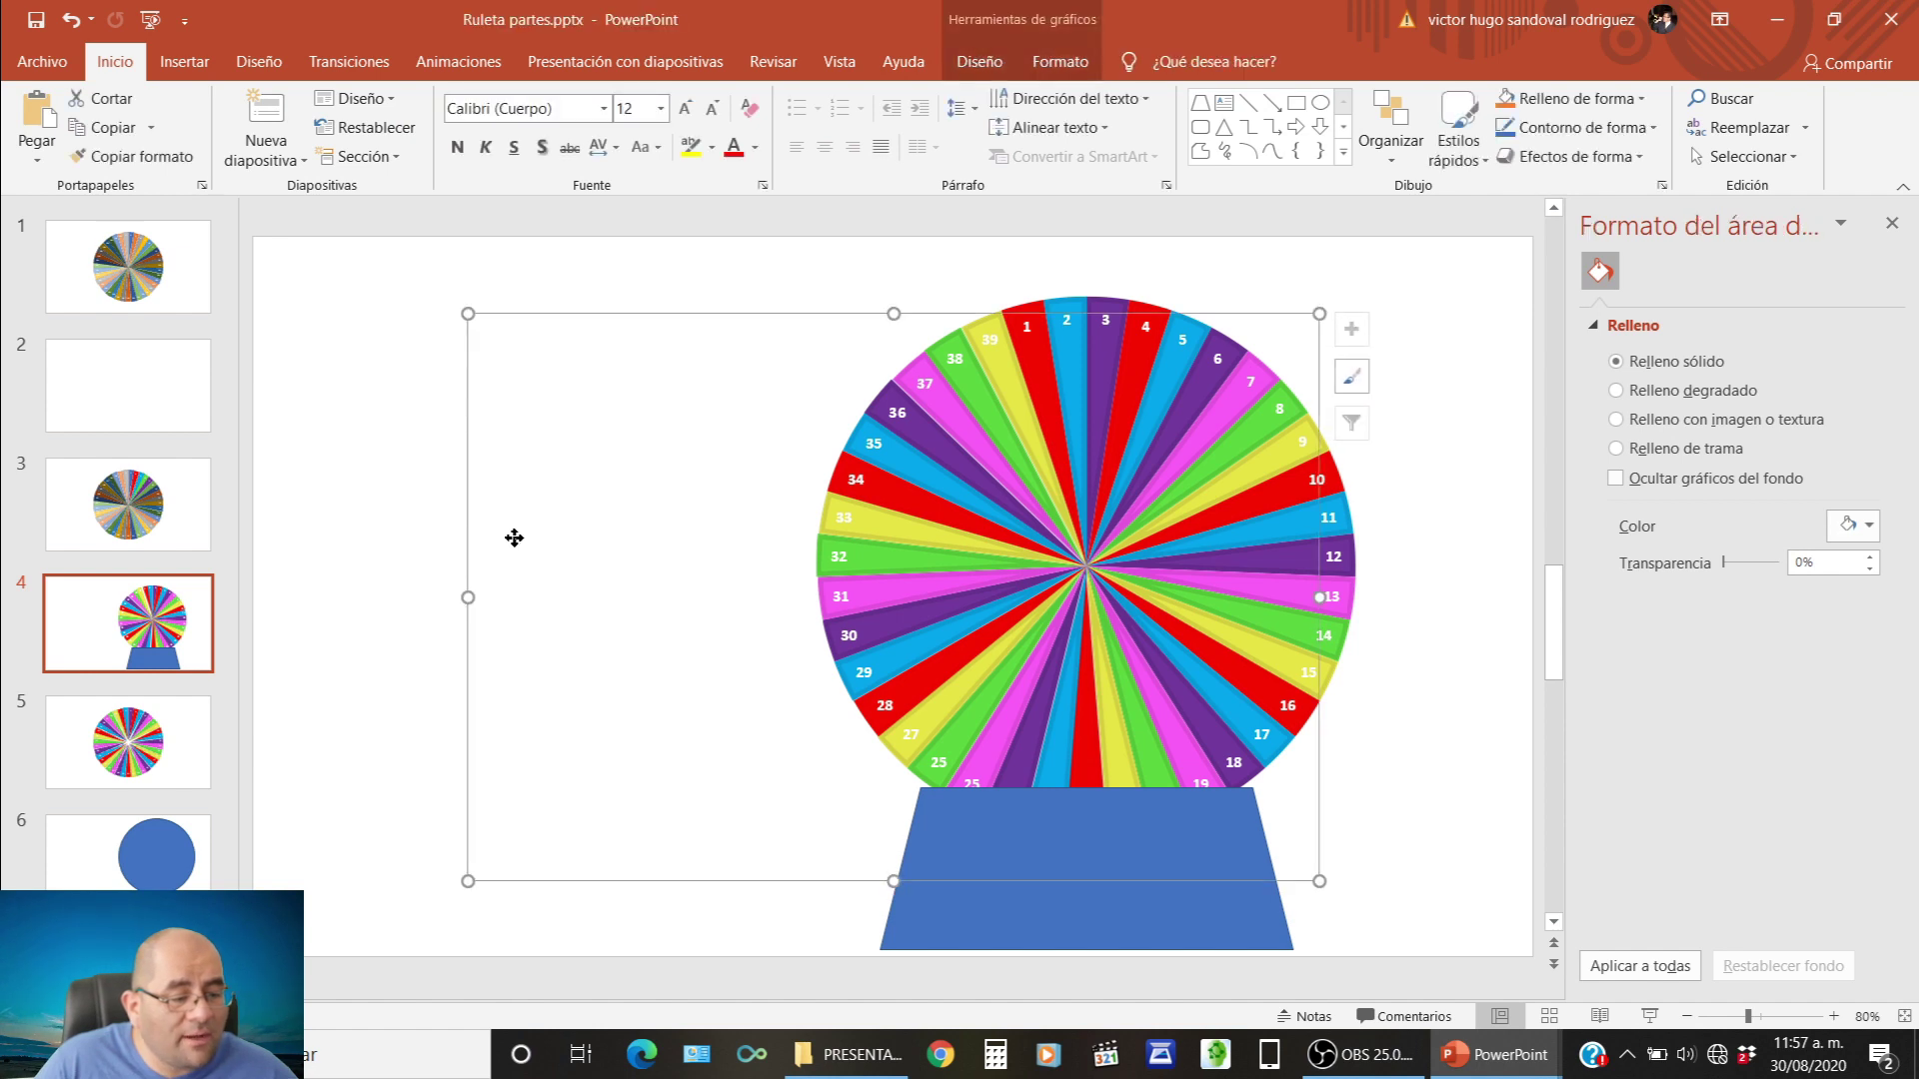
key("Escape")
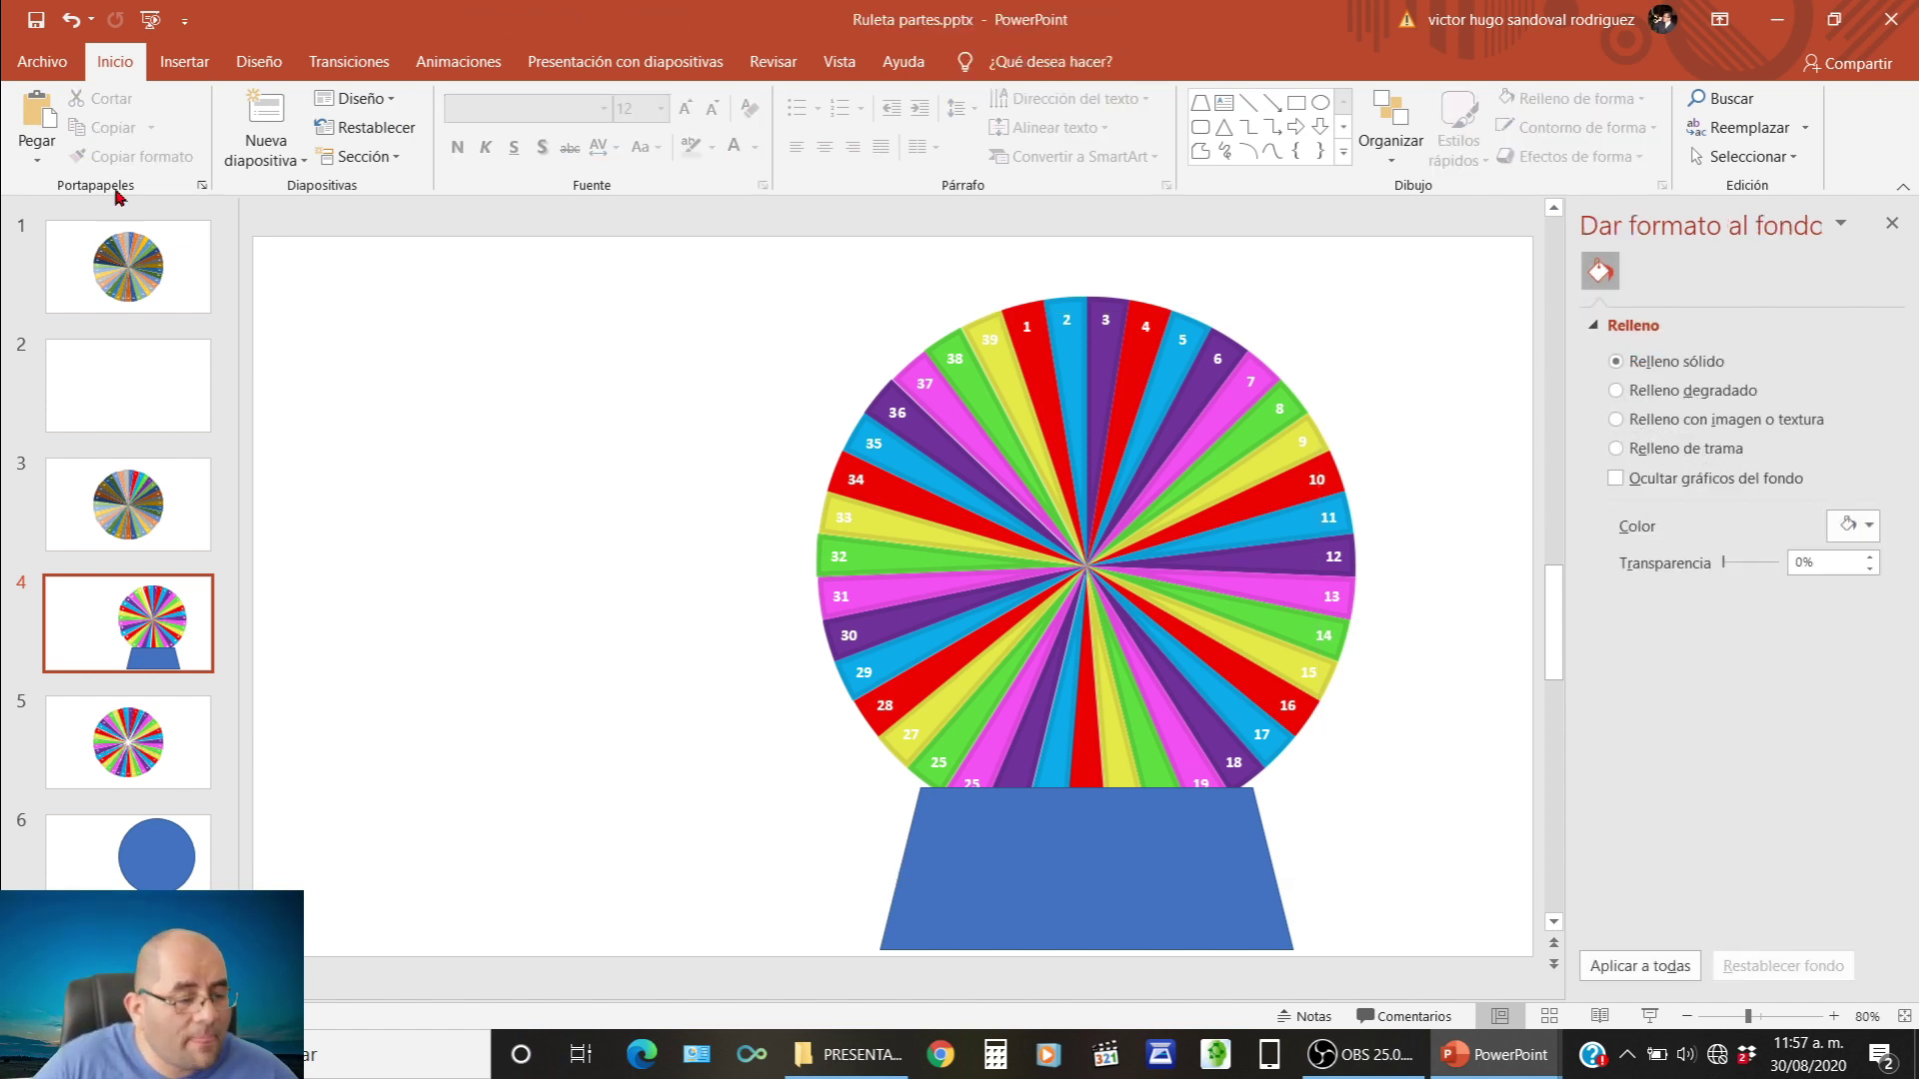
left_click(194, 75)
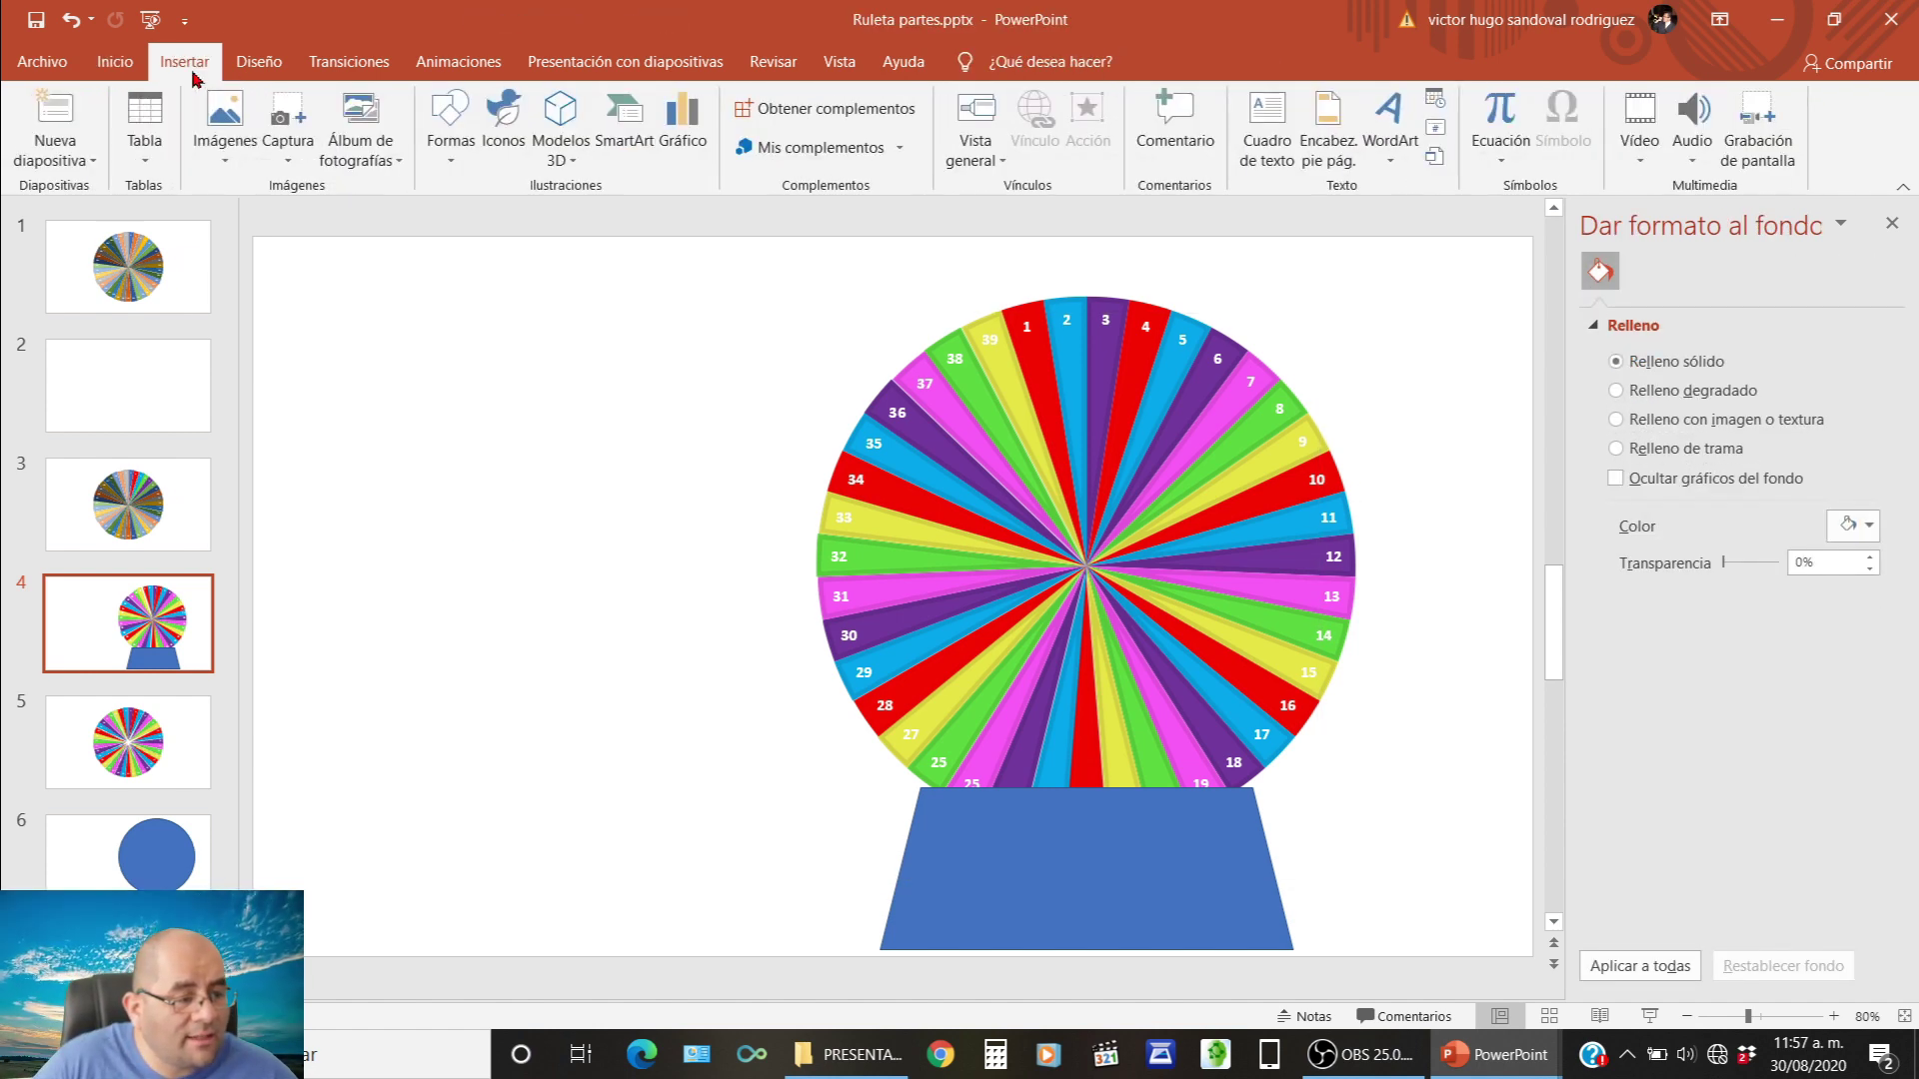
left_click(449, 125)
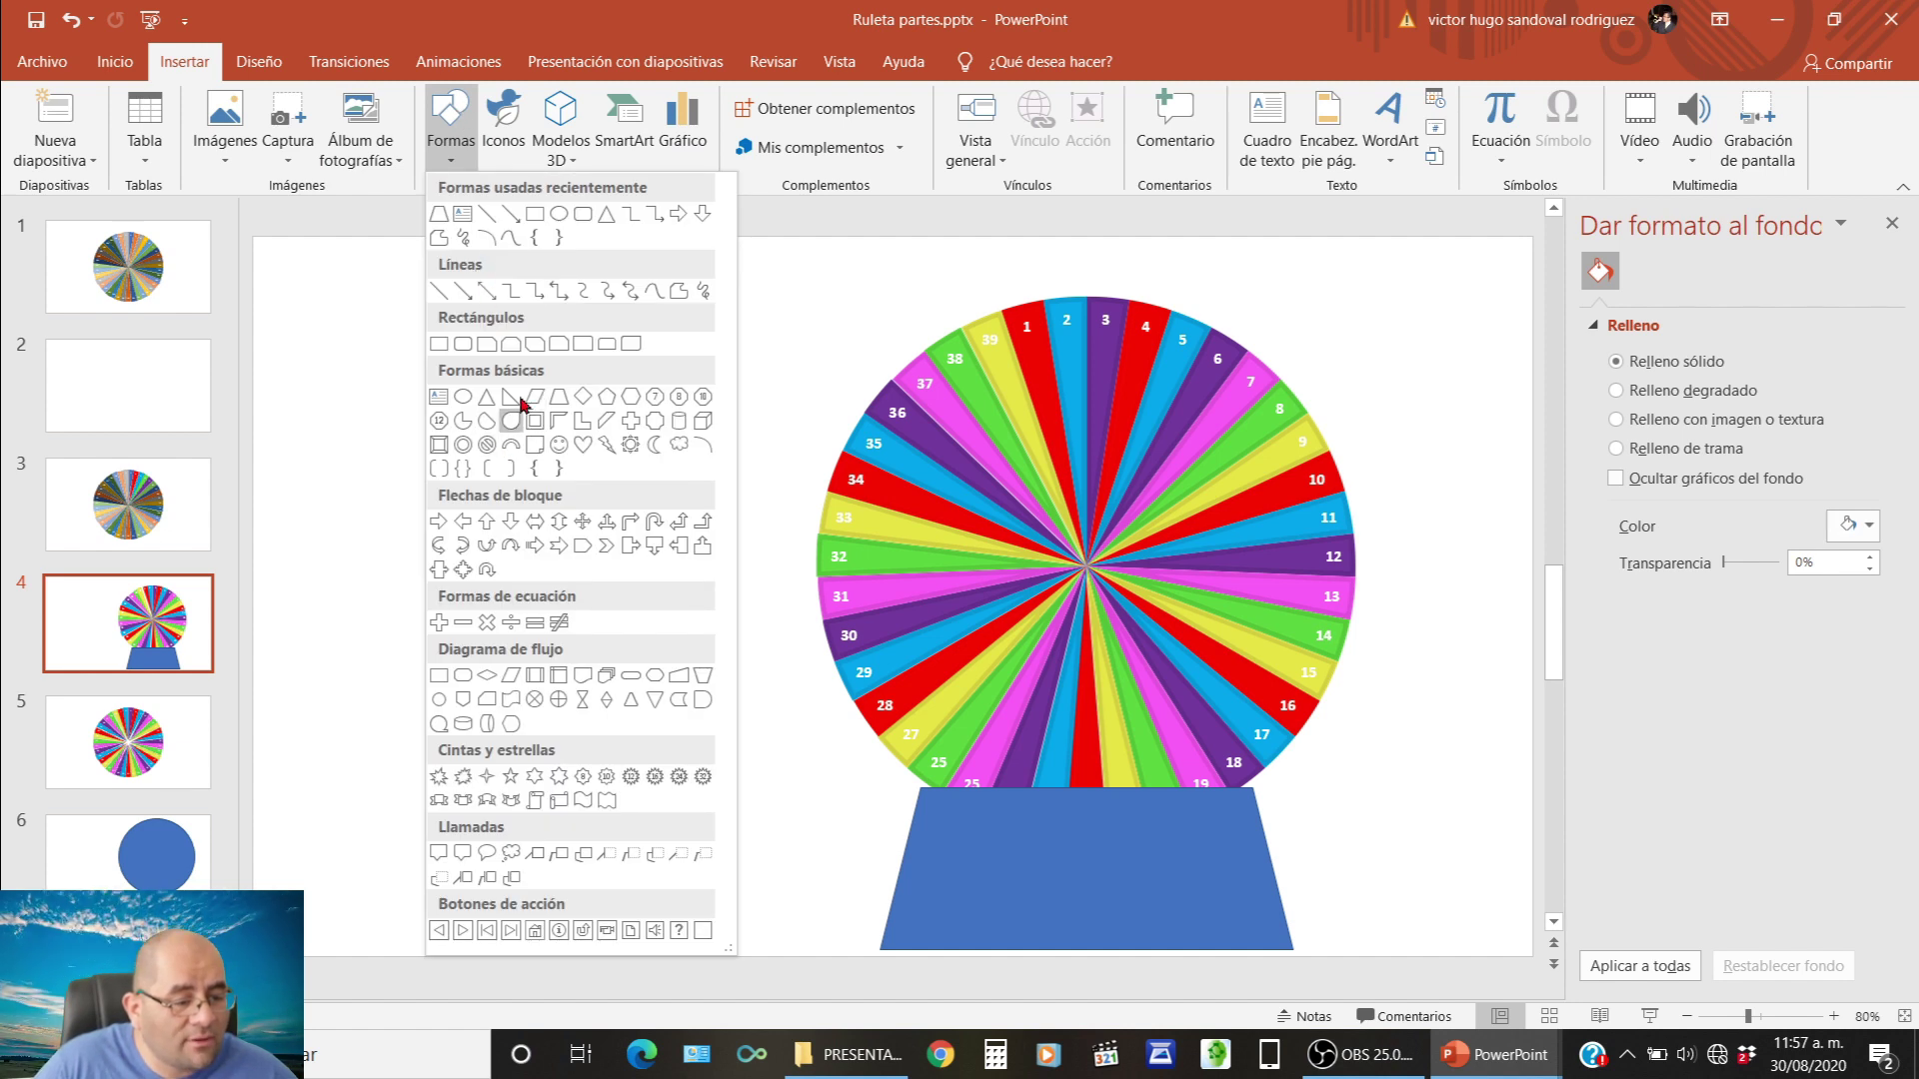
left_click(562, 220)
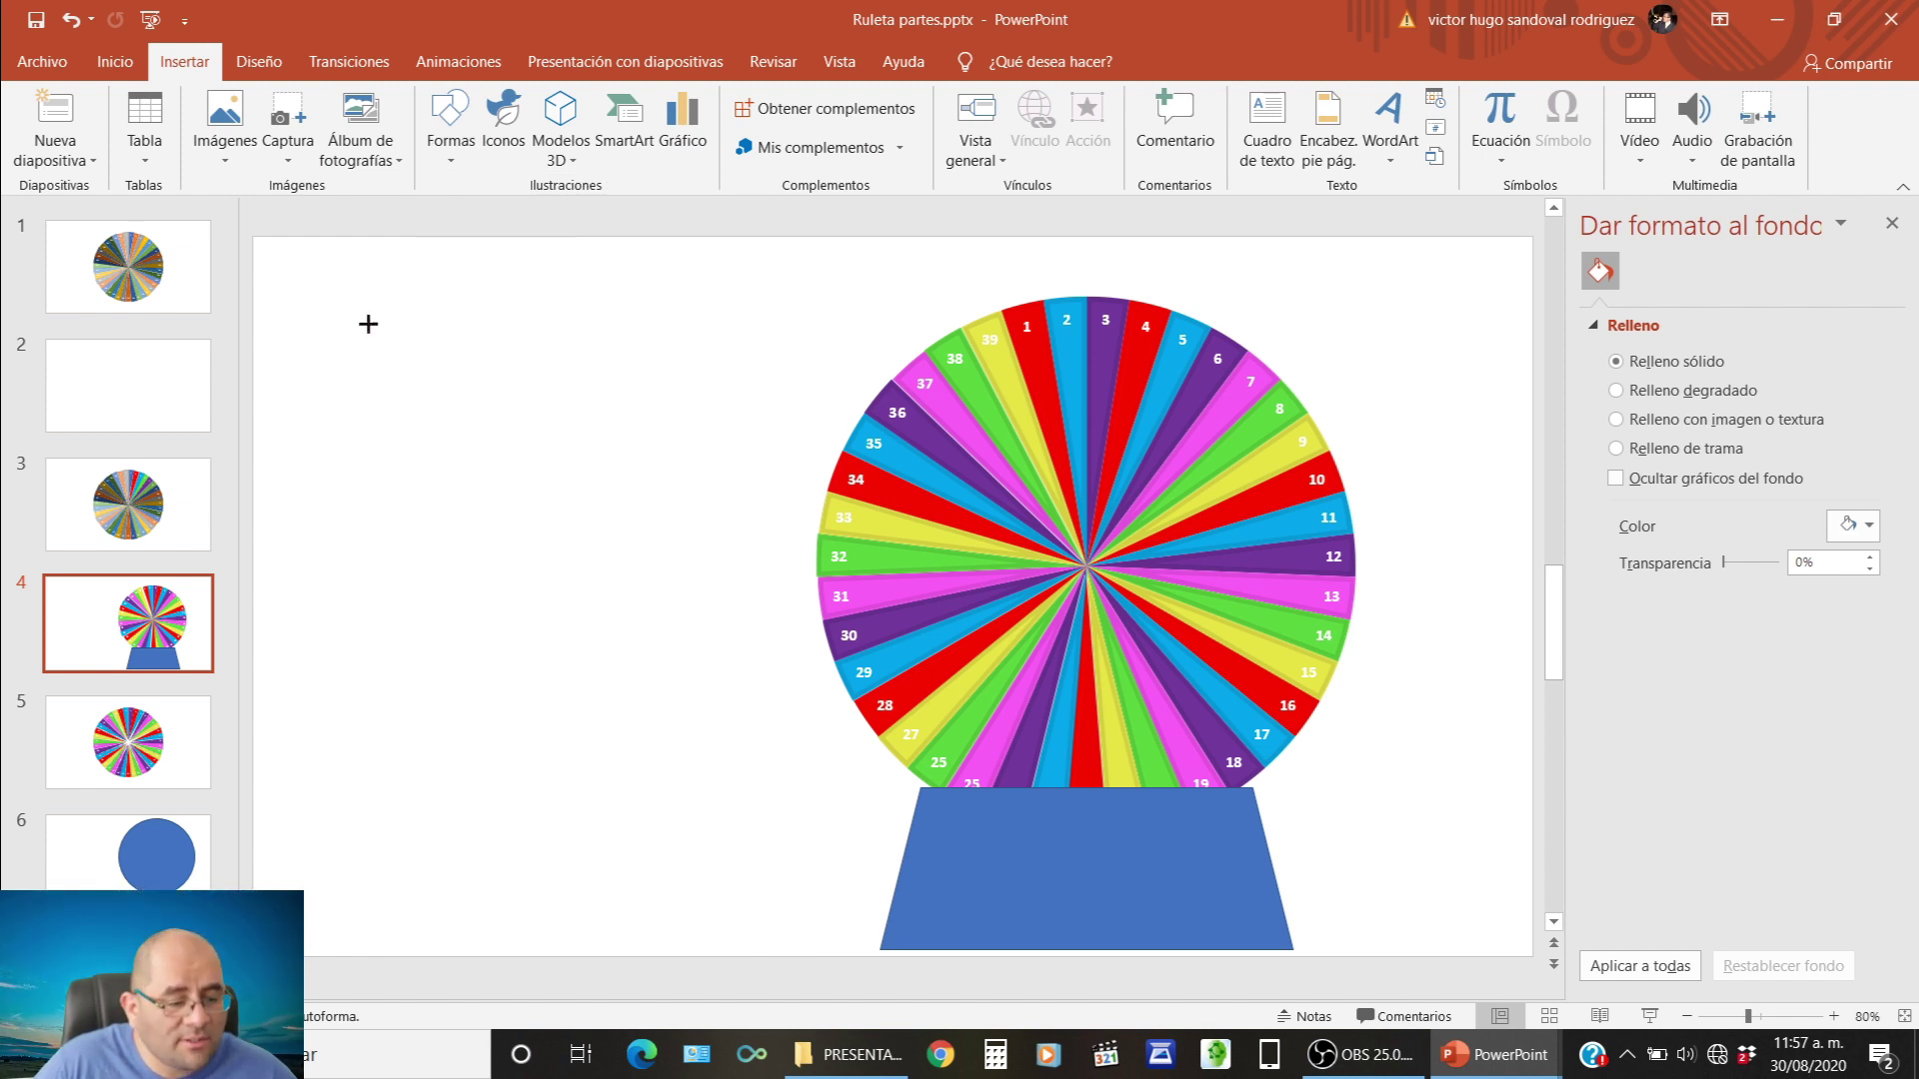
left_click_drag(368, 324, 921, 799)
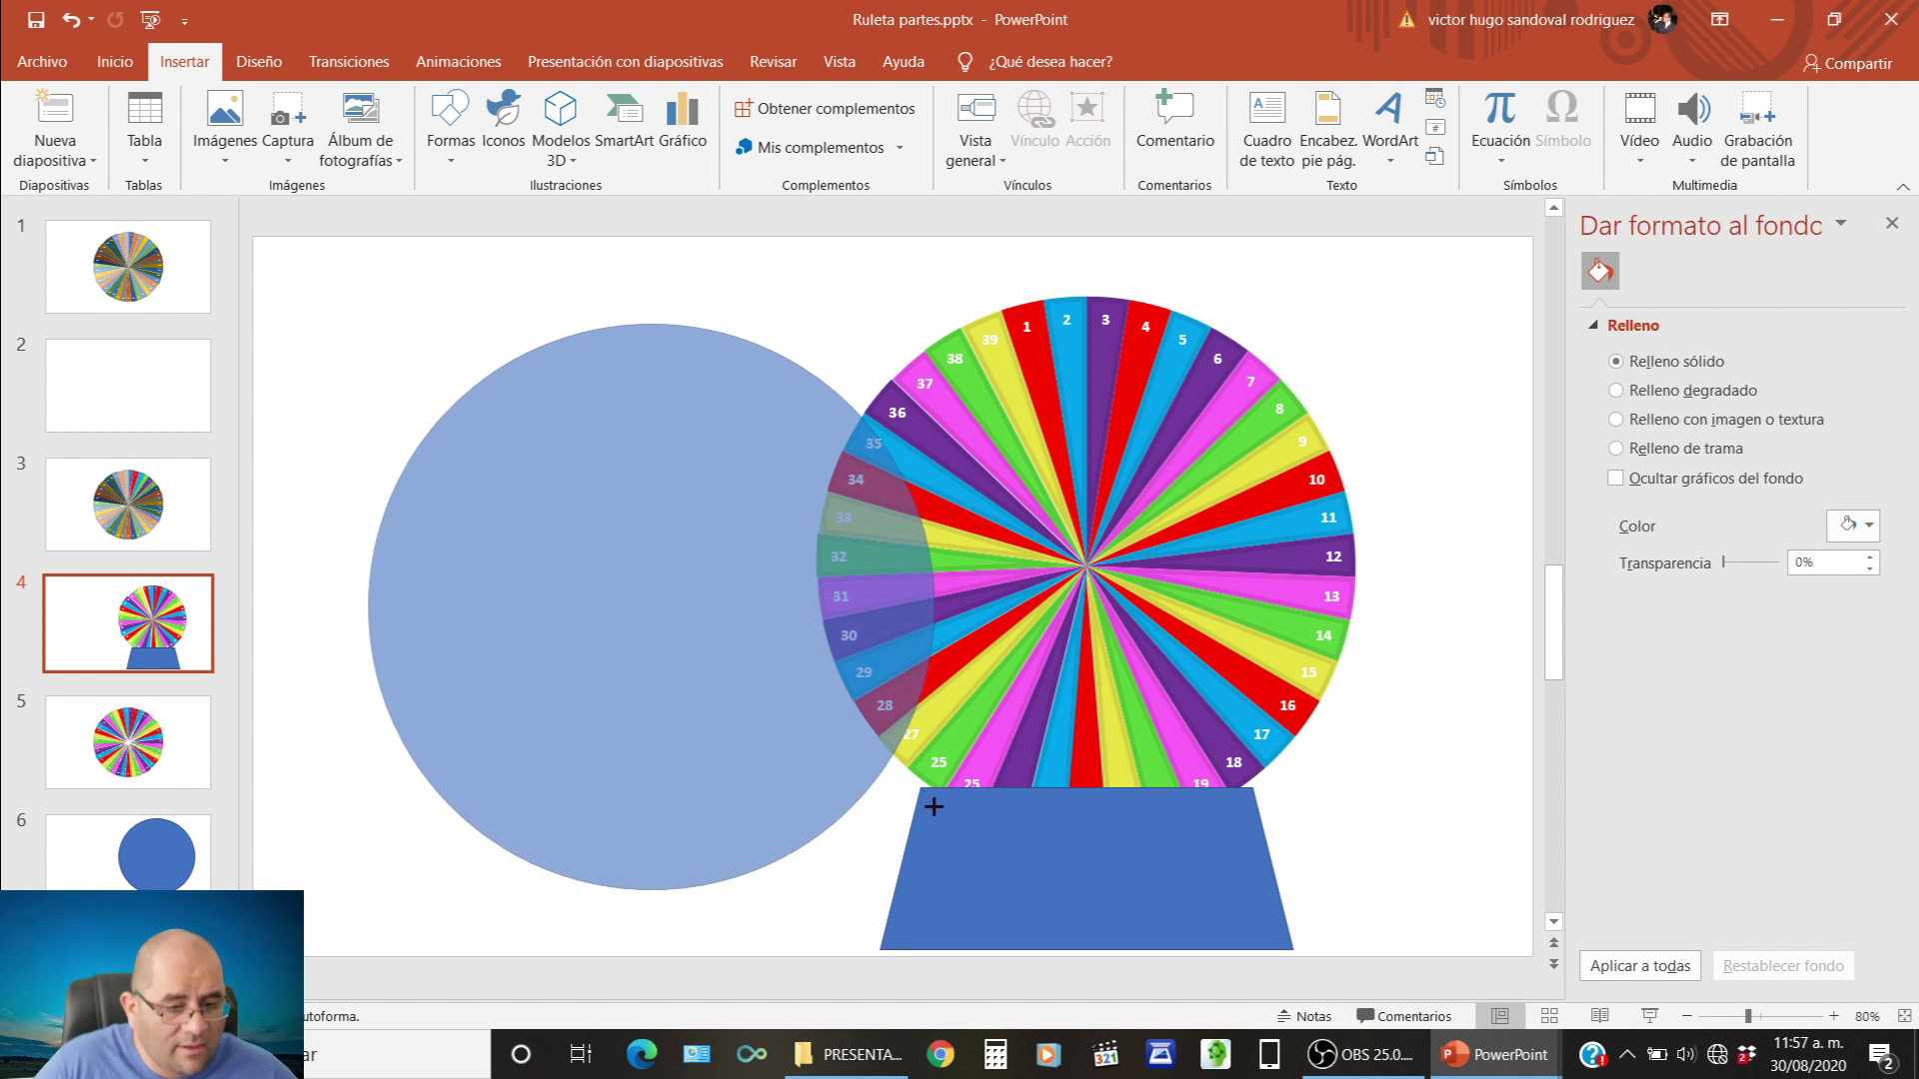
left_click_drag(922, 800, 938, 800)
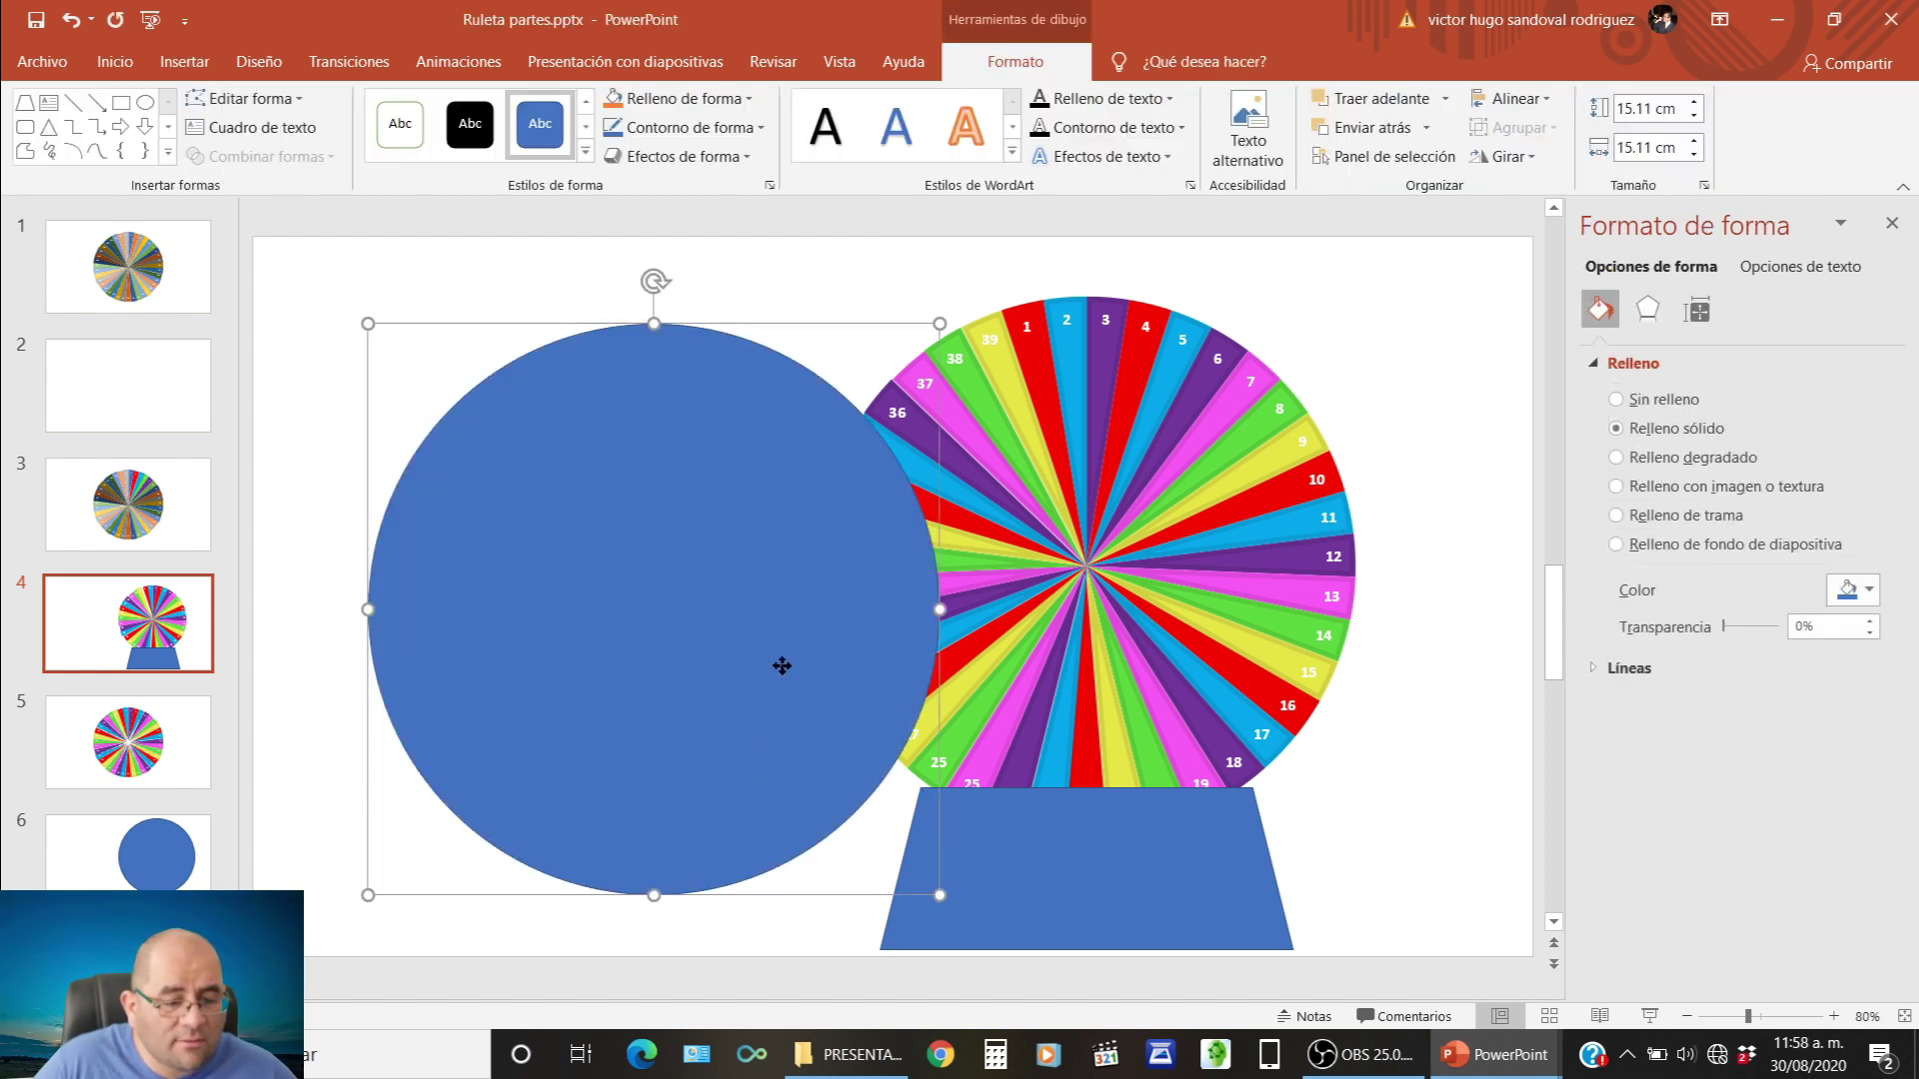
mouse_move(782, 666)
left_mouse_down()
mouse_move(1164, 665)
mouse_move(1167, 706)
left_mouse_up()
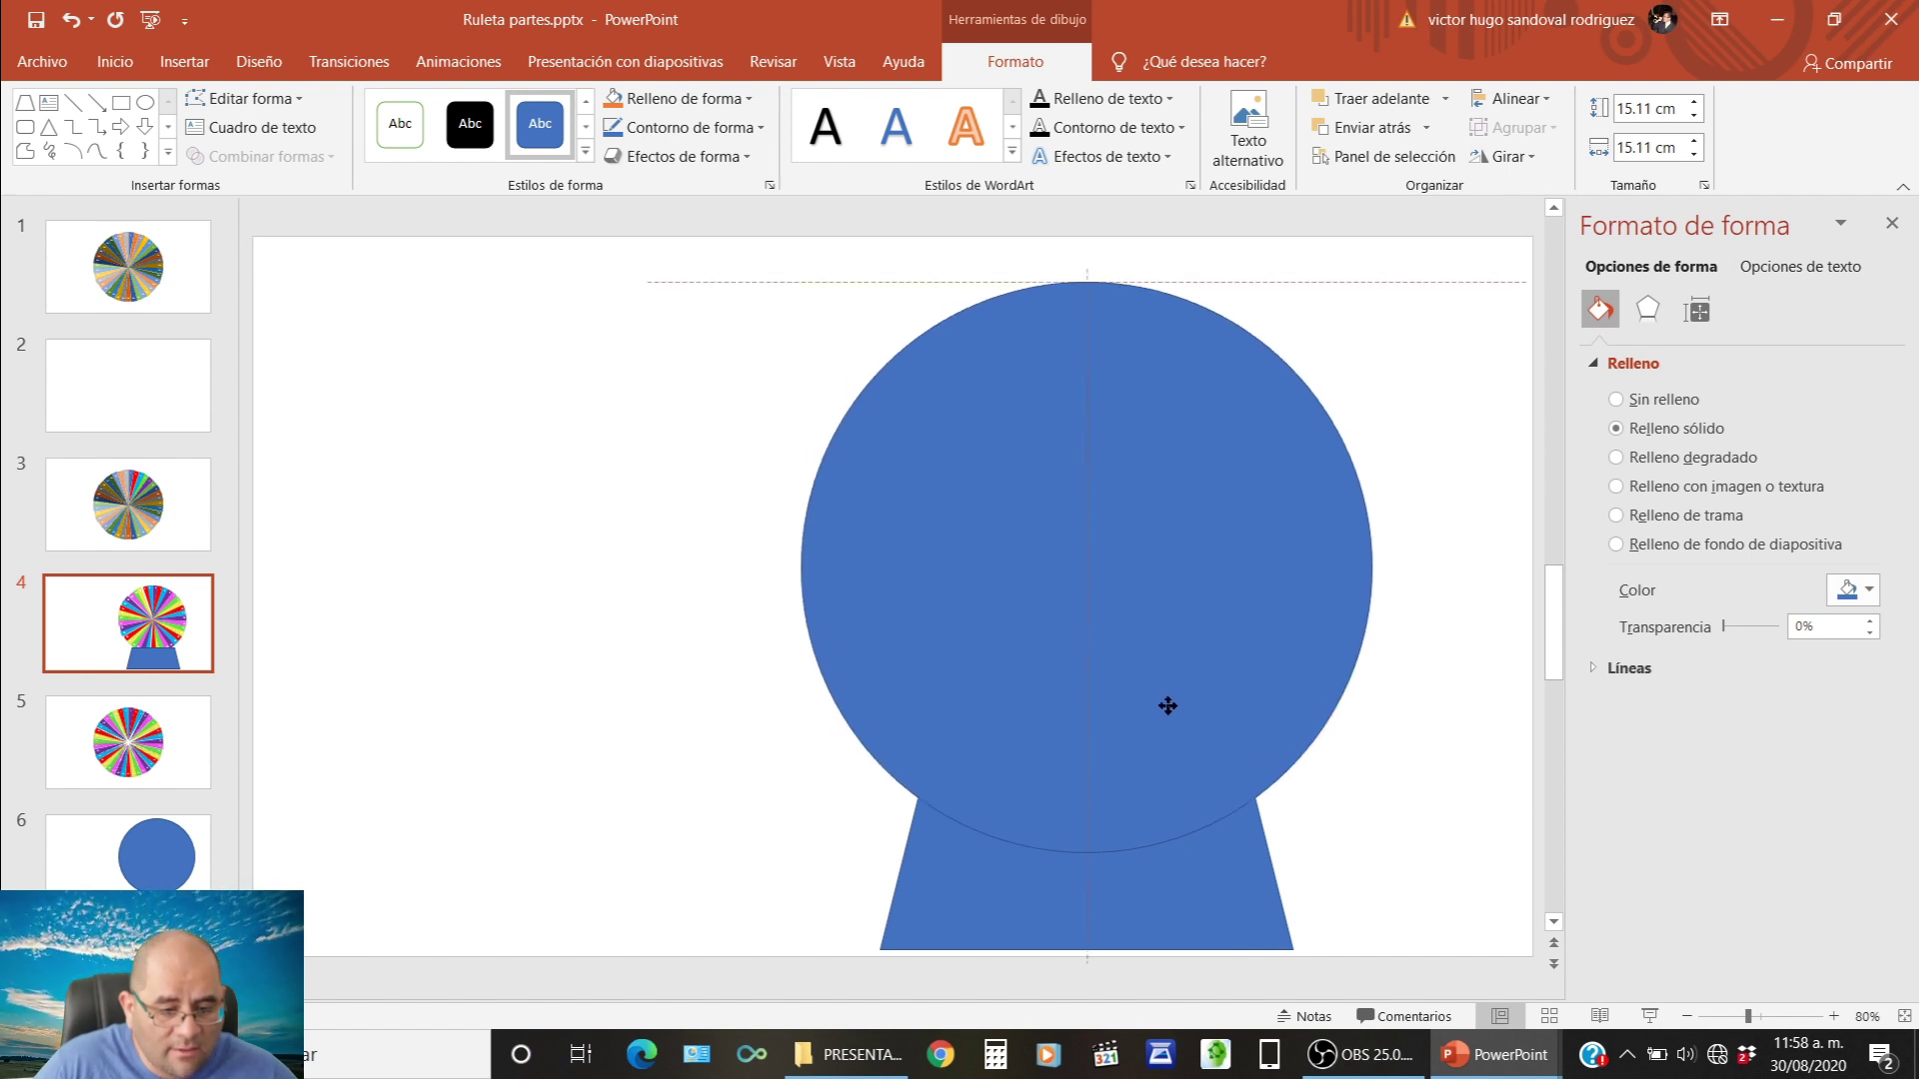
left_click_drag(1168, 706, 1168, 706)
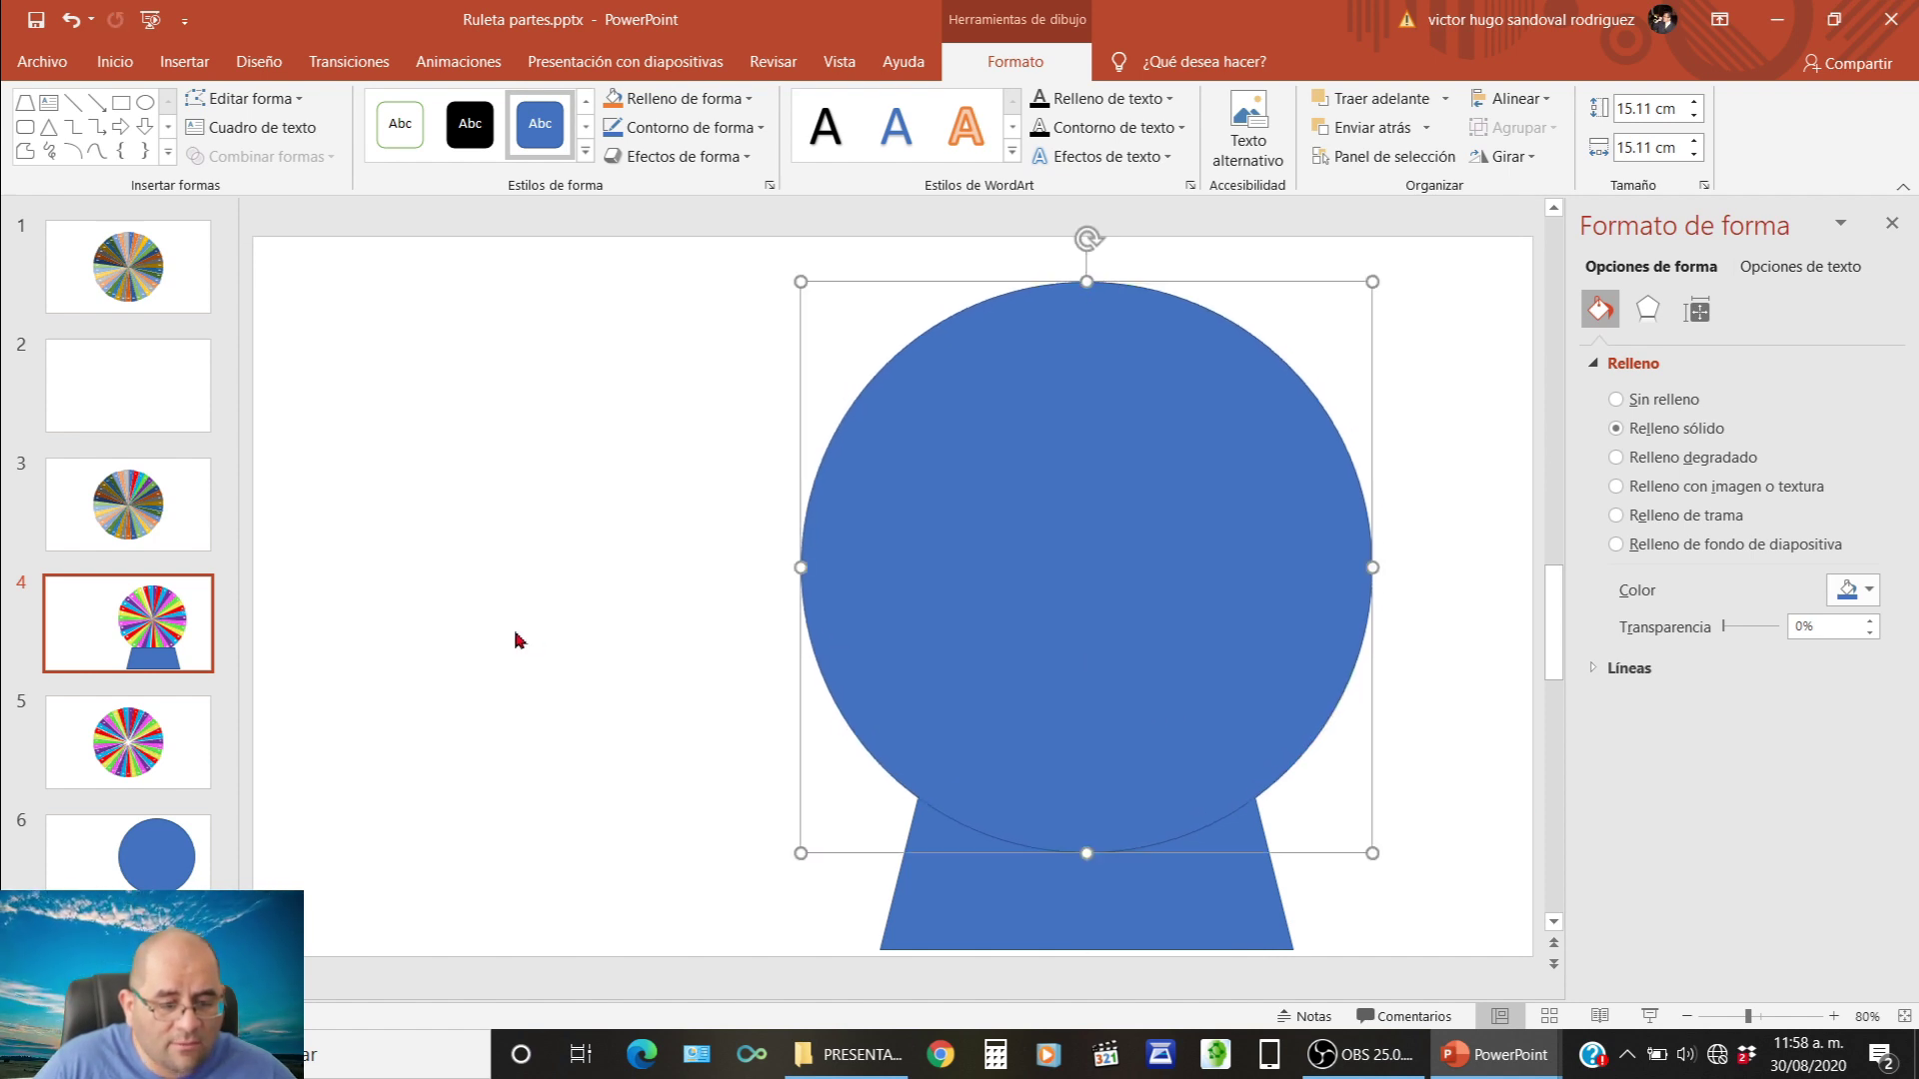
Group the circle with the trapezoid into one shape.
left_click(1004, 916, "shift")
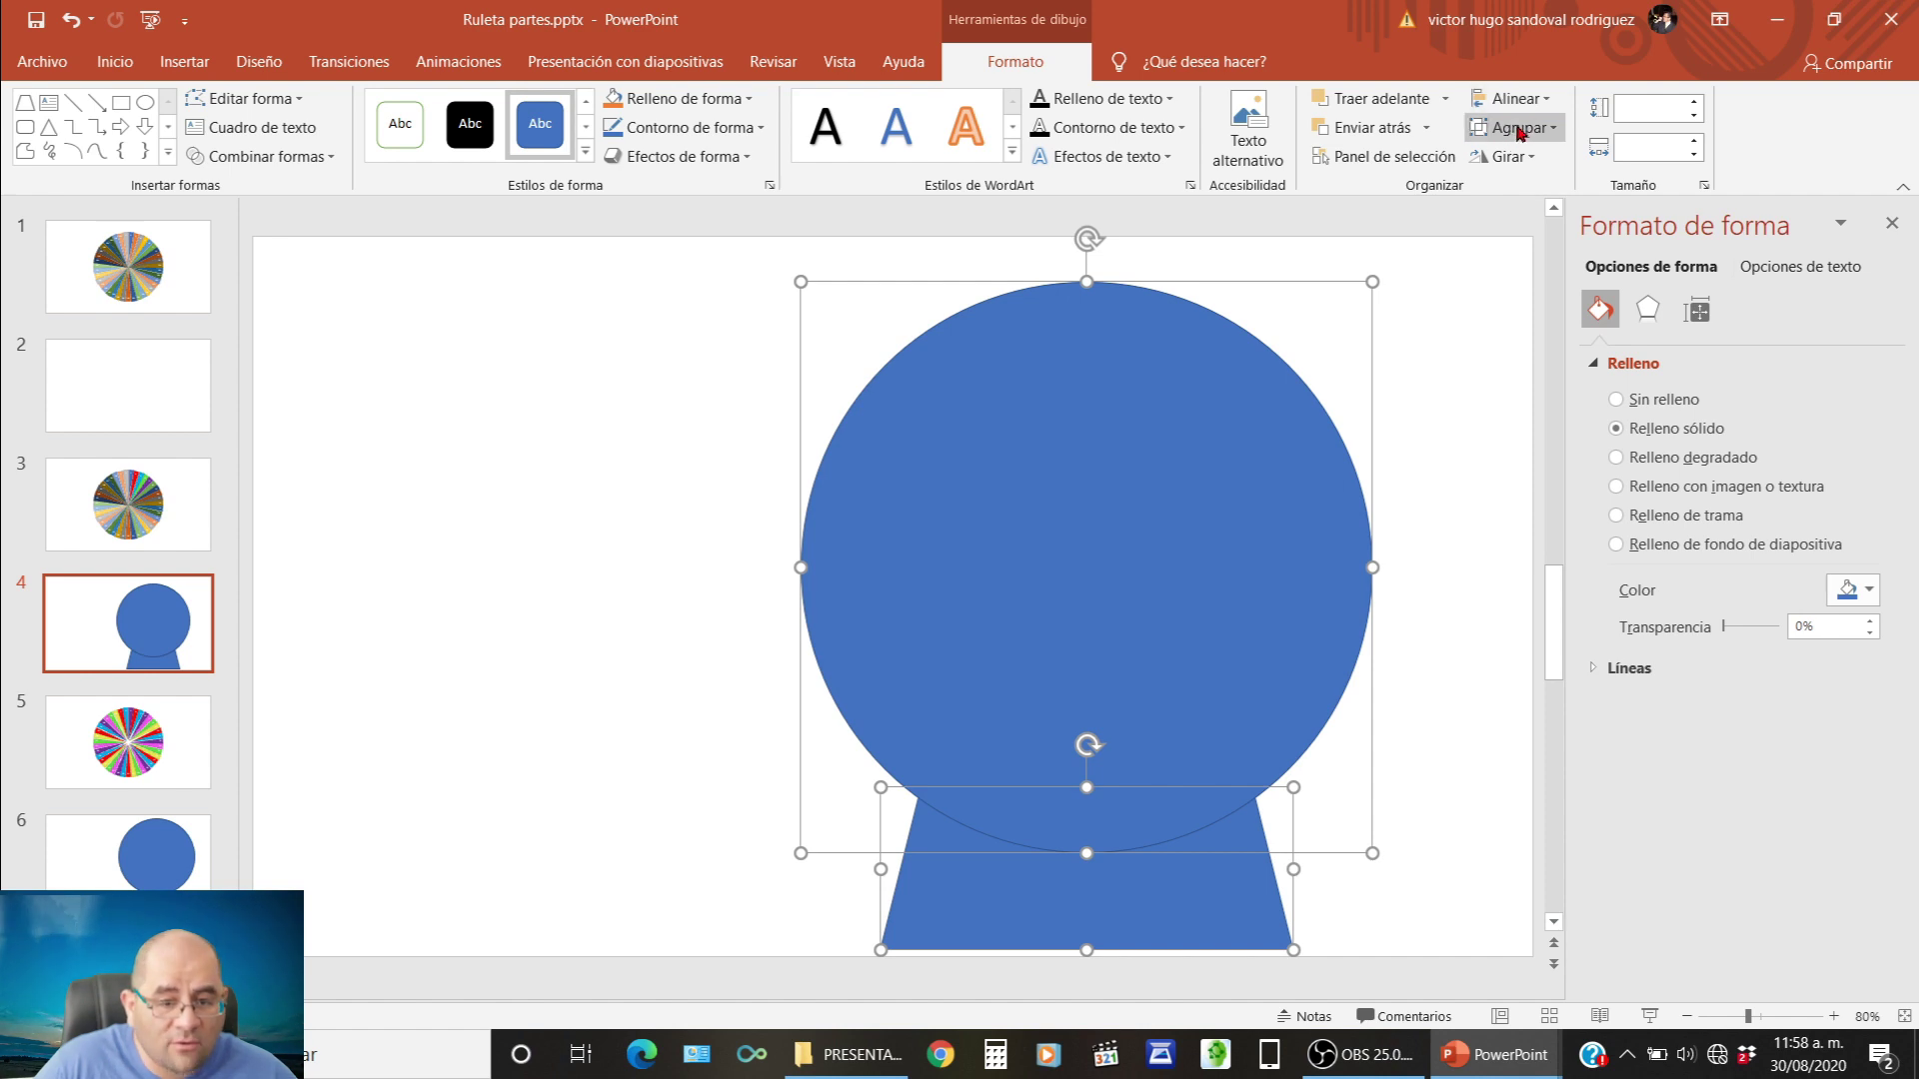
left_click(1518, 128)
left_click(1504, 212)
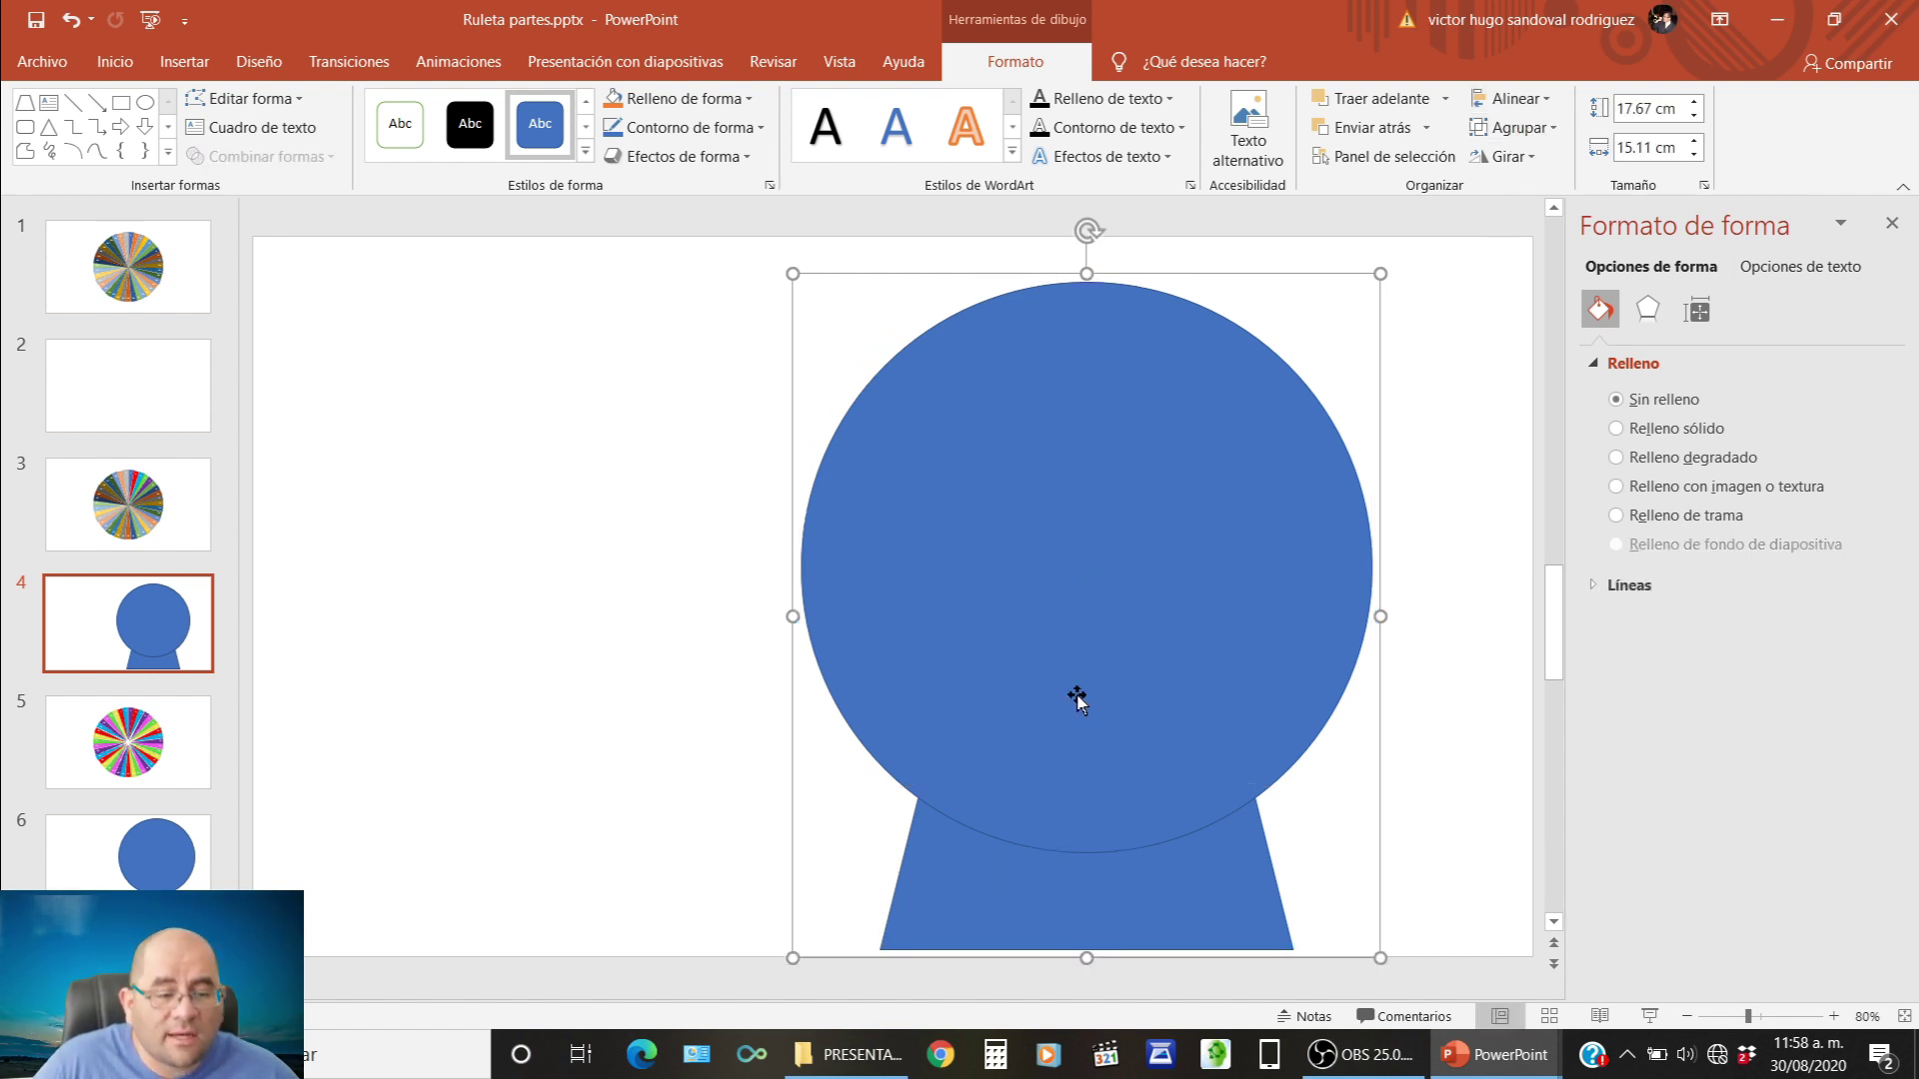
Fill the grouped stand dark red, add a preset bevel, and send it behind the wheel.
left_click(707, 98)
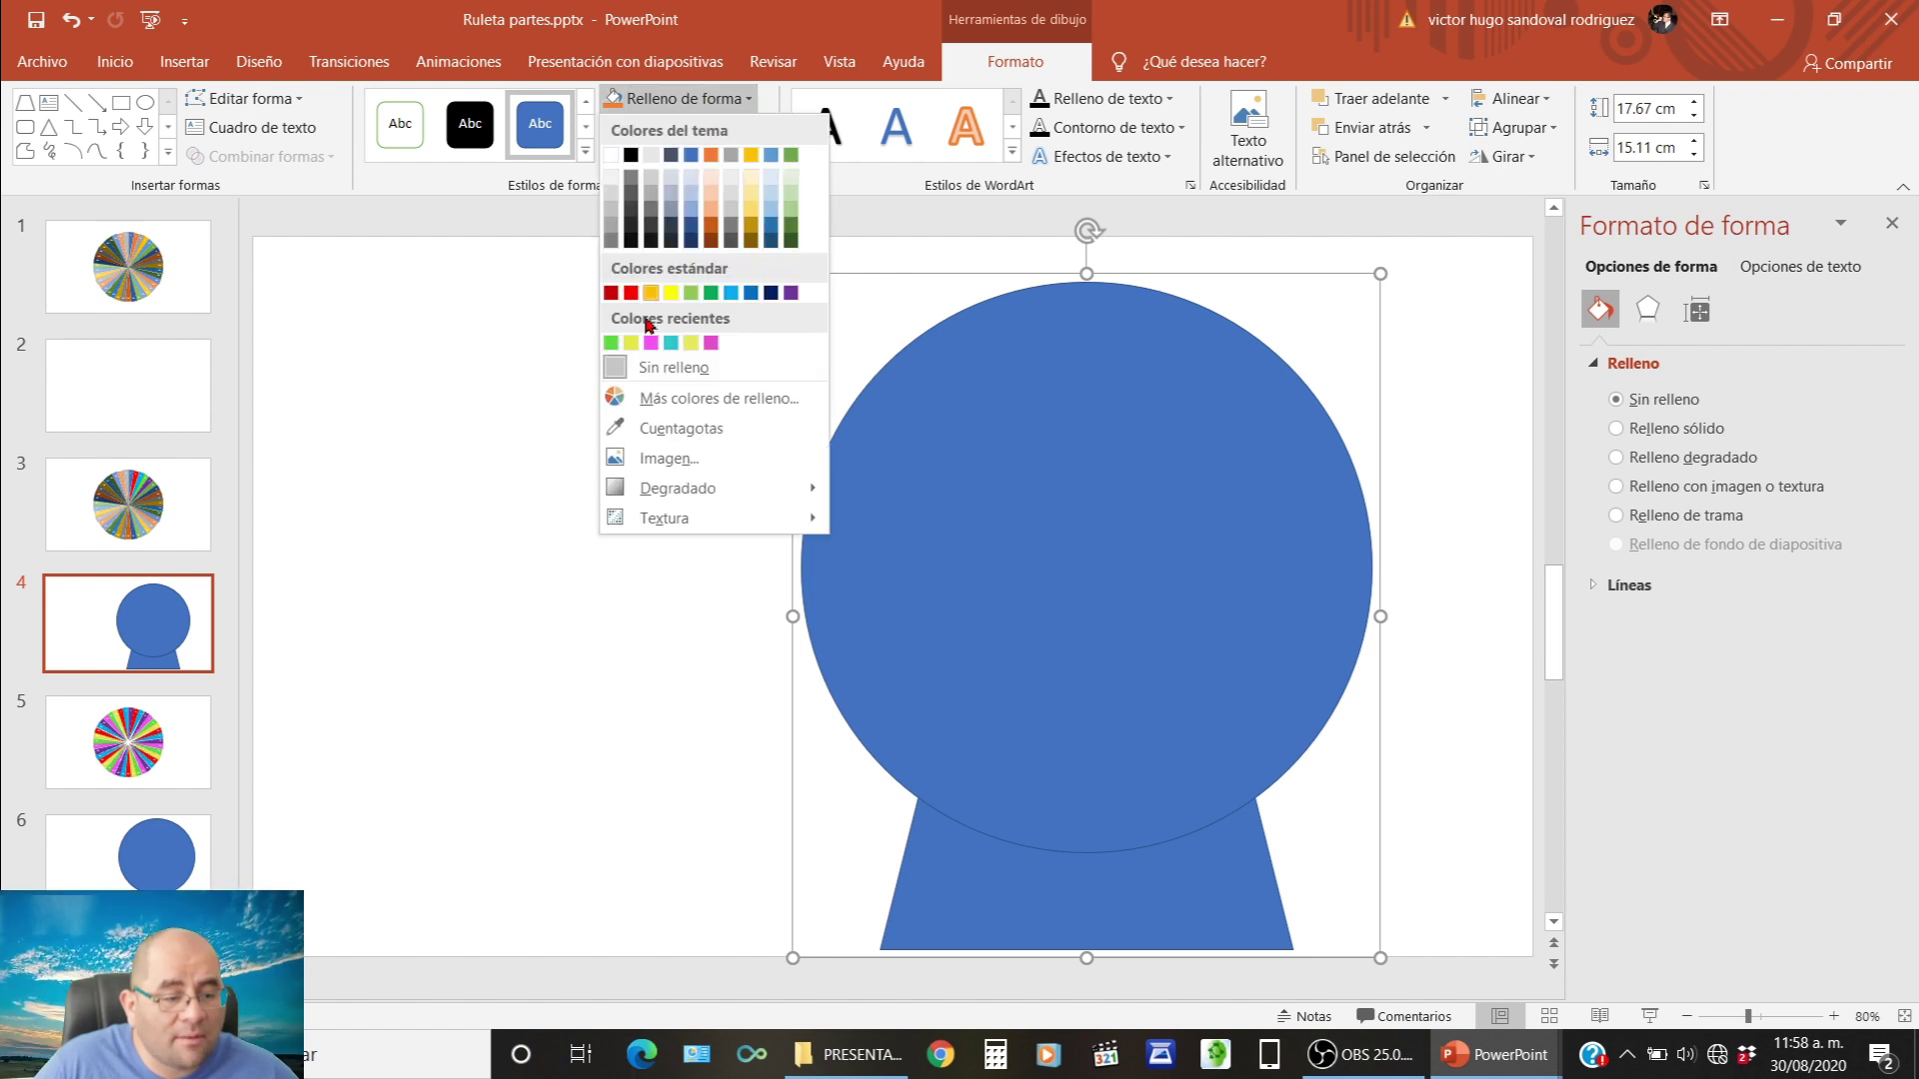
left_click(611, 292)
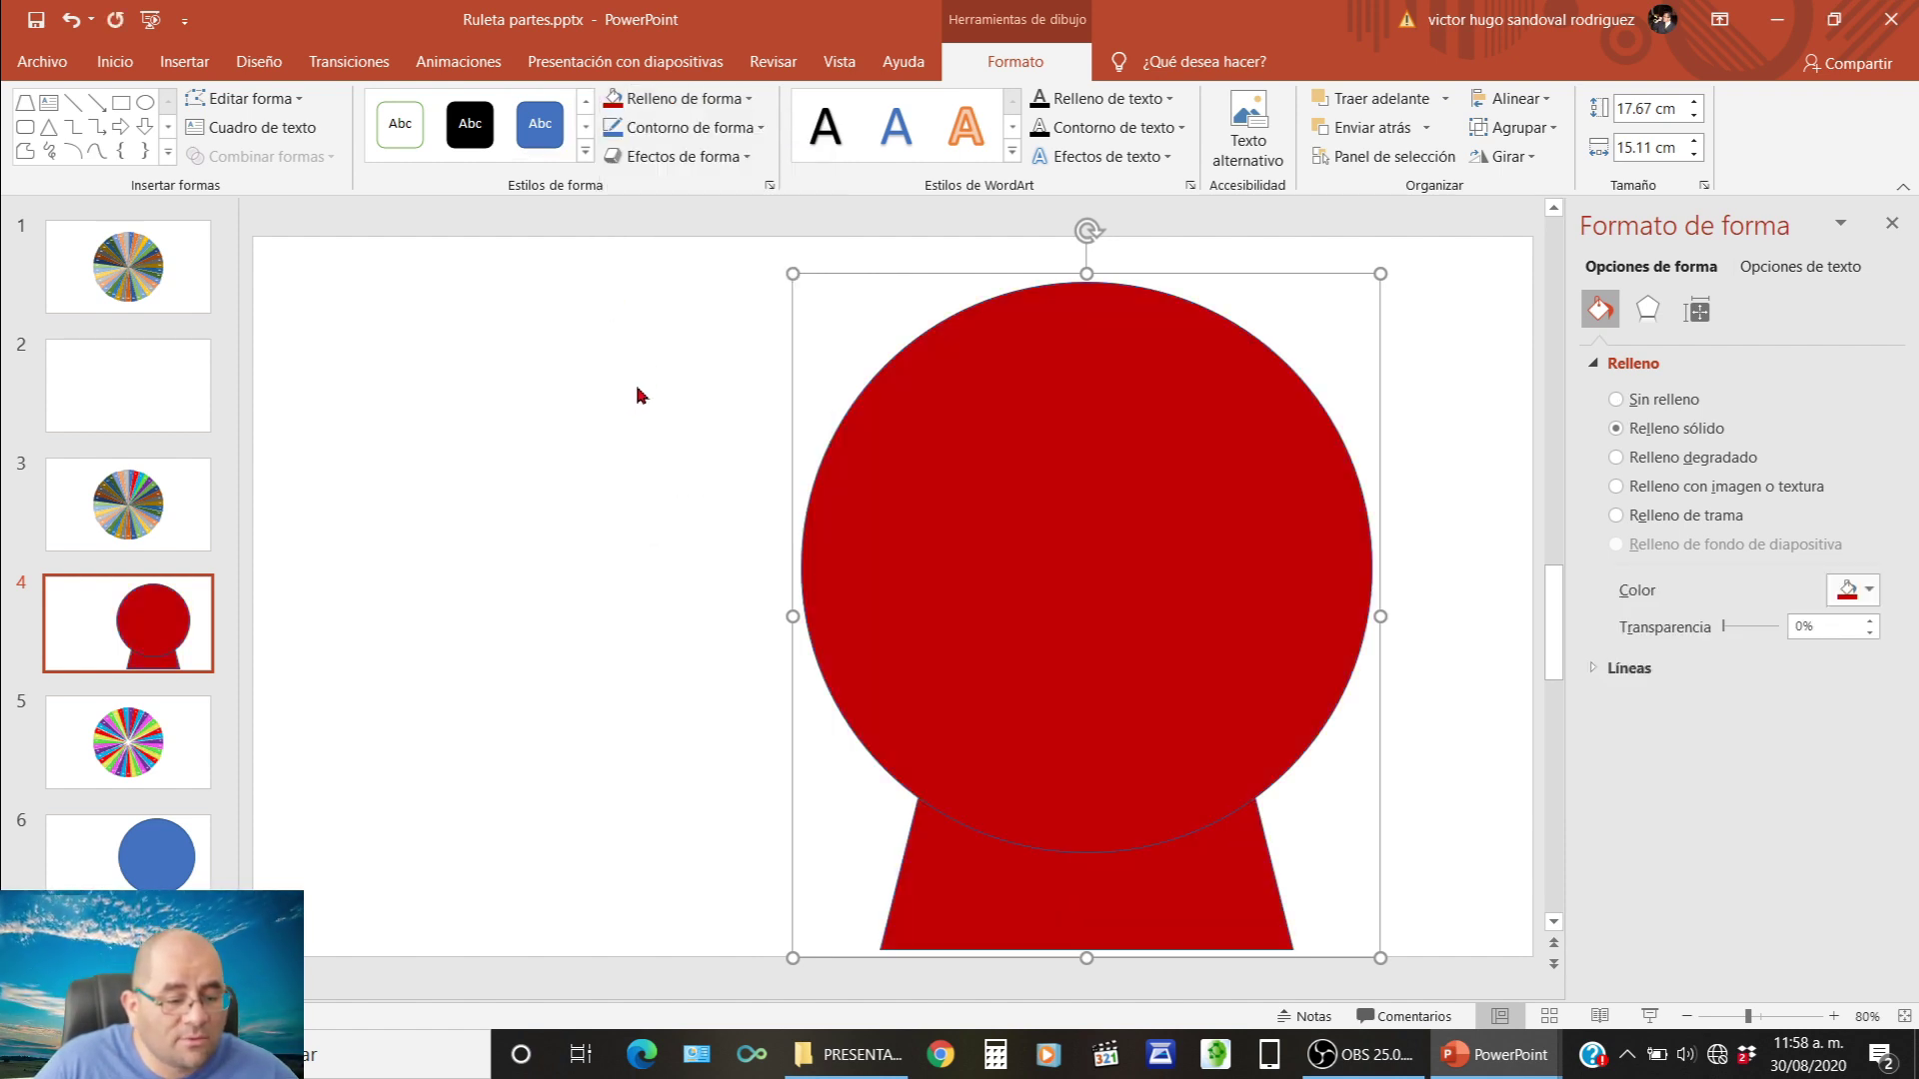
left_click(700, 157)
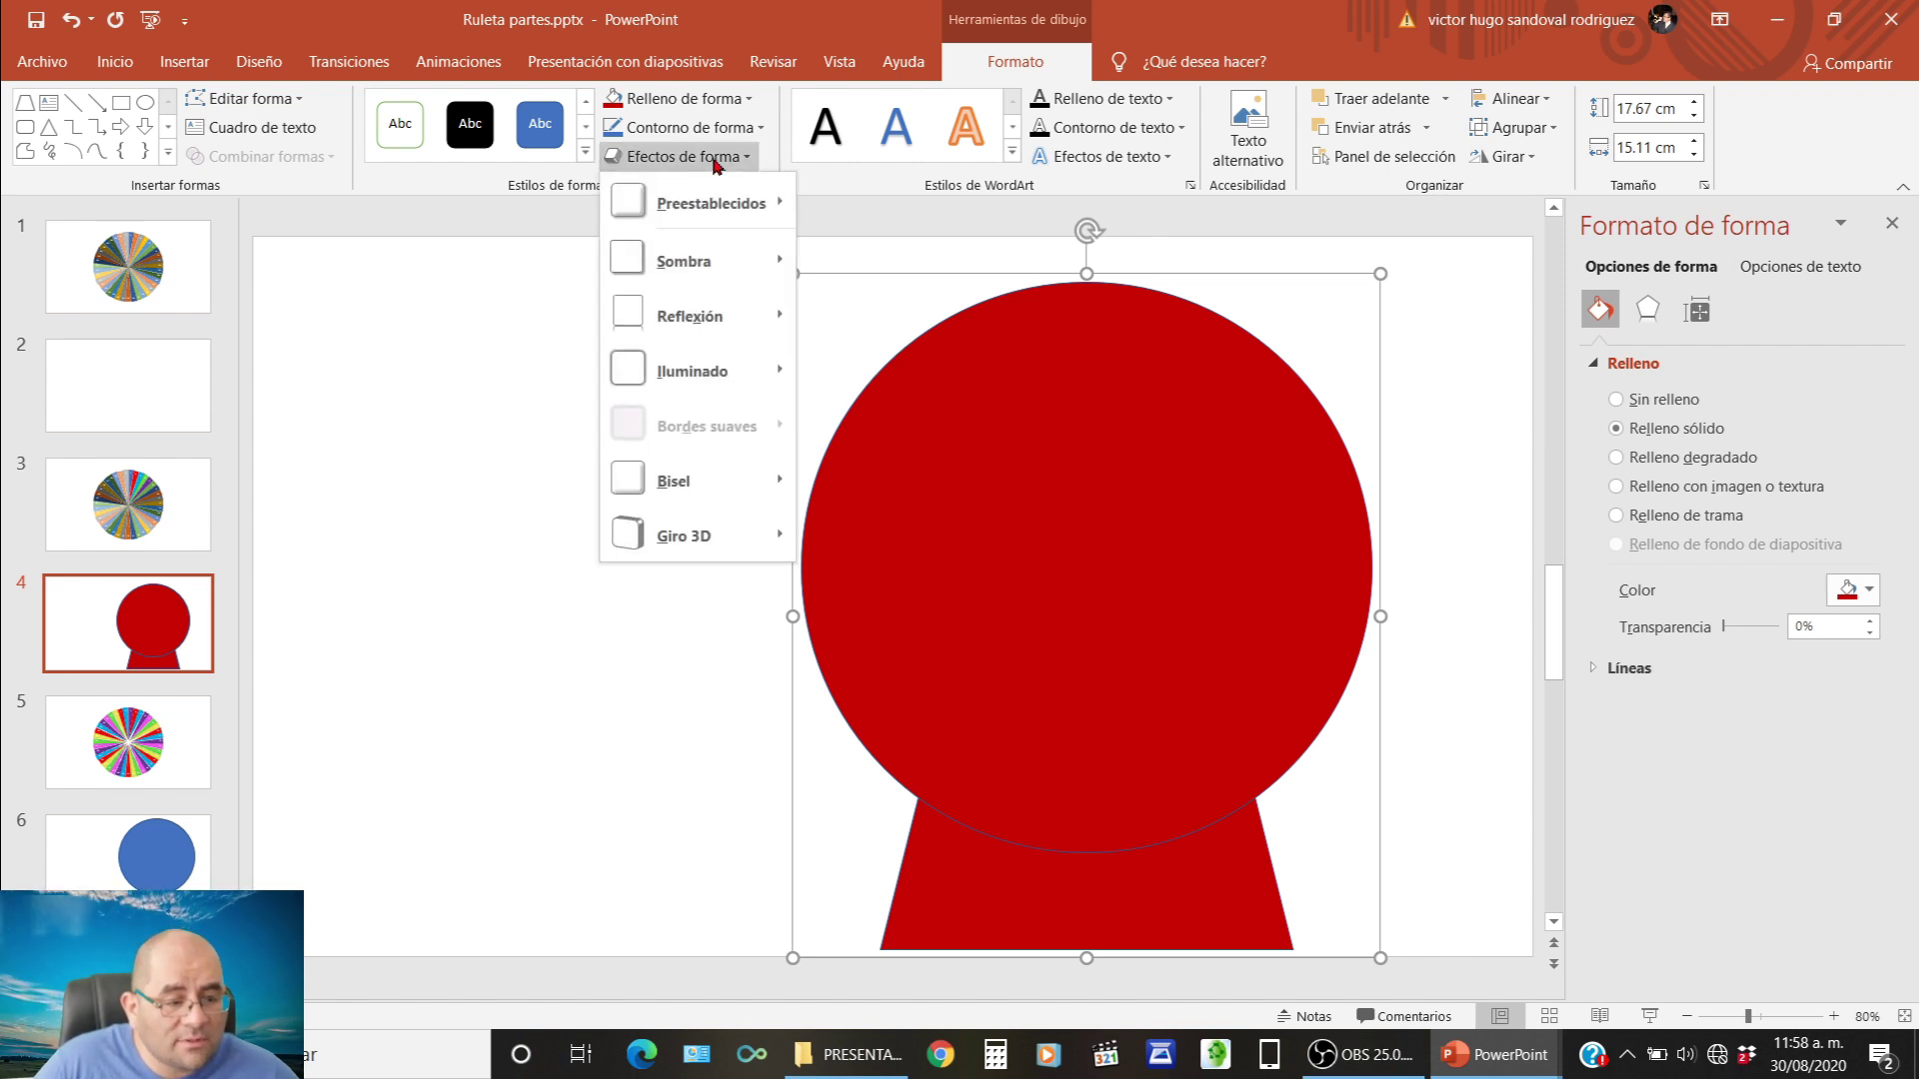
mouse_move(698, 202)
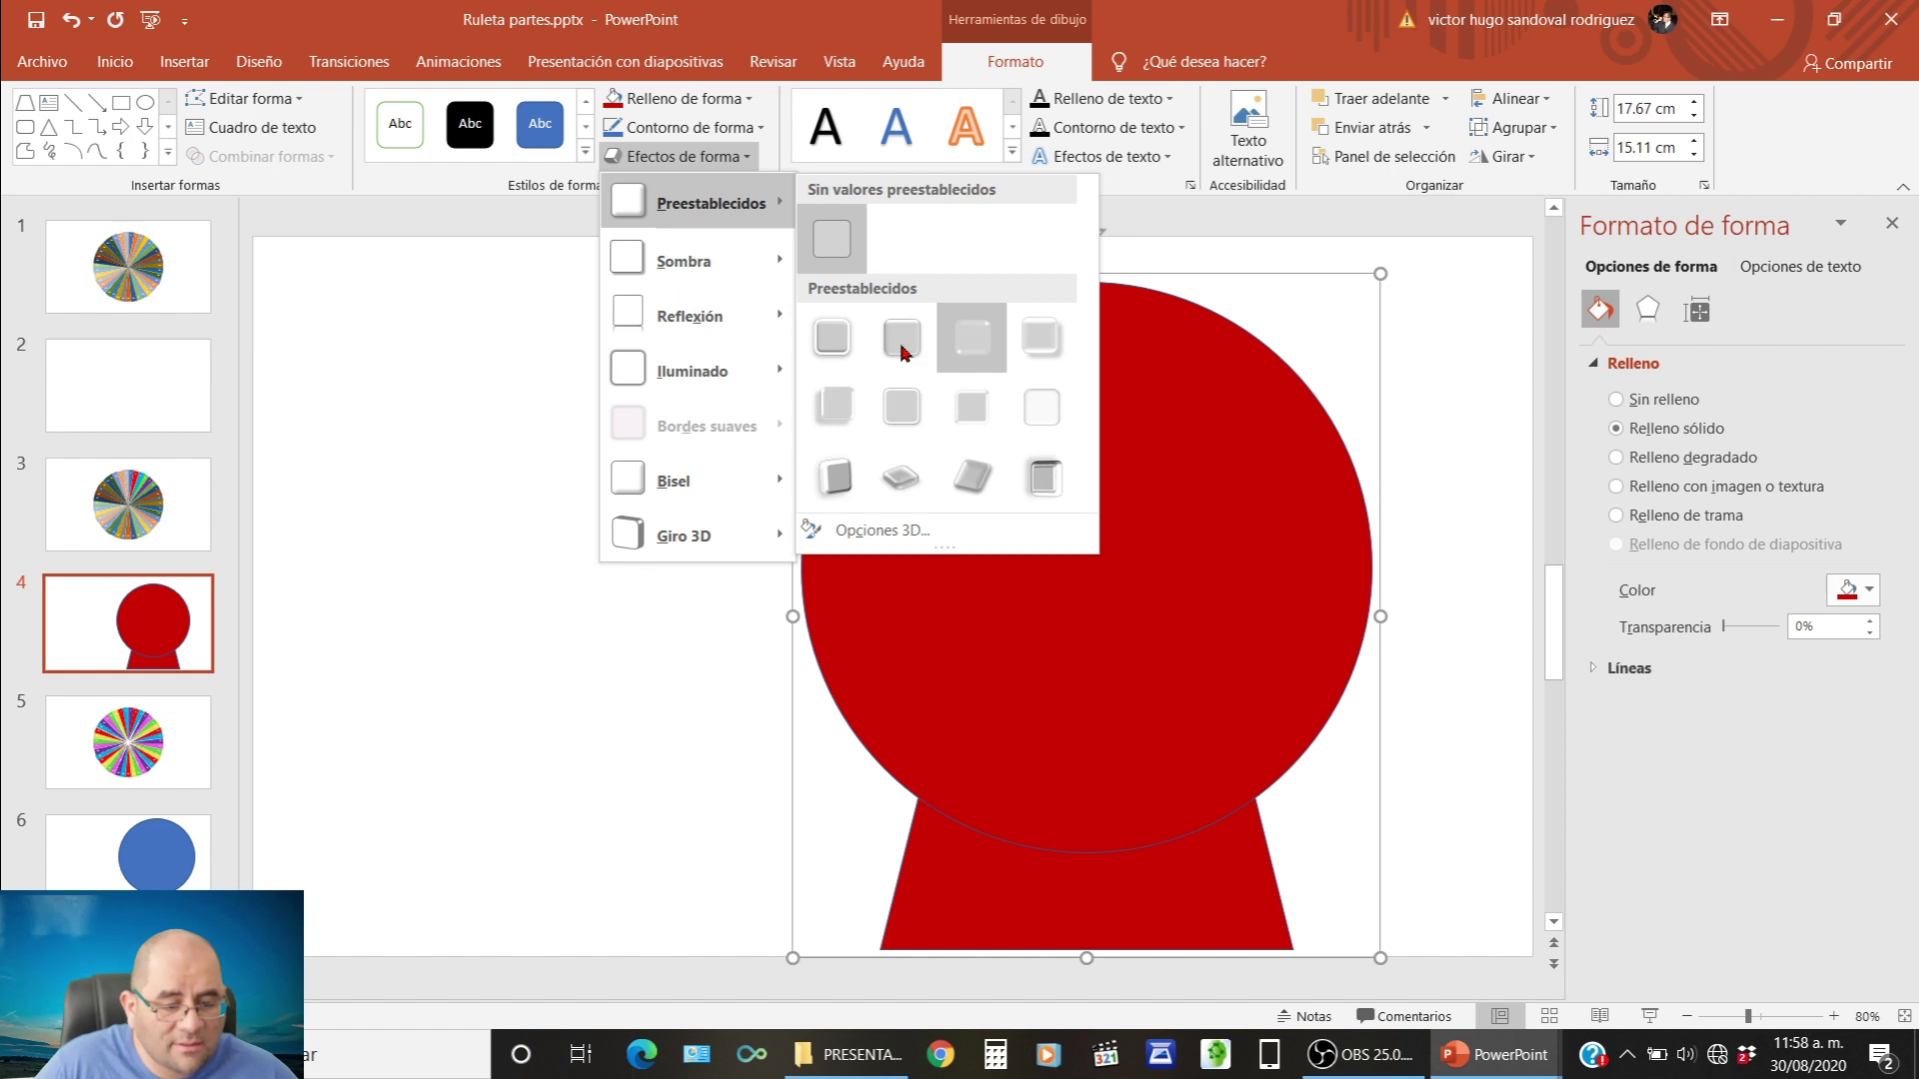
left_click(903, 349)
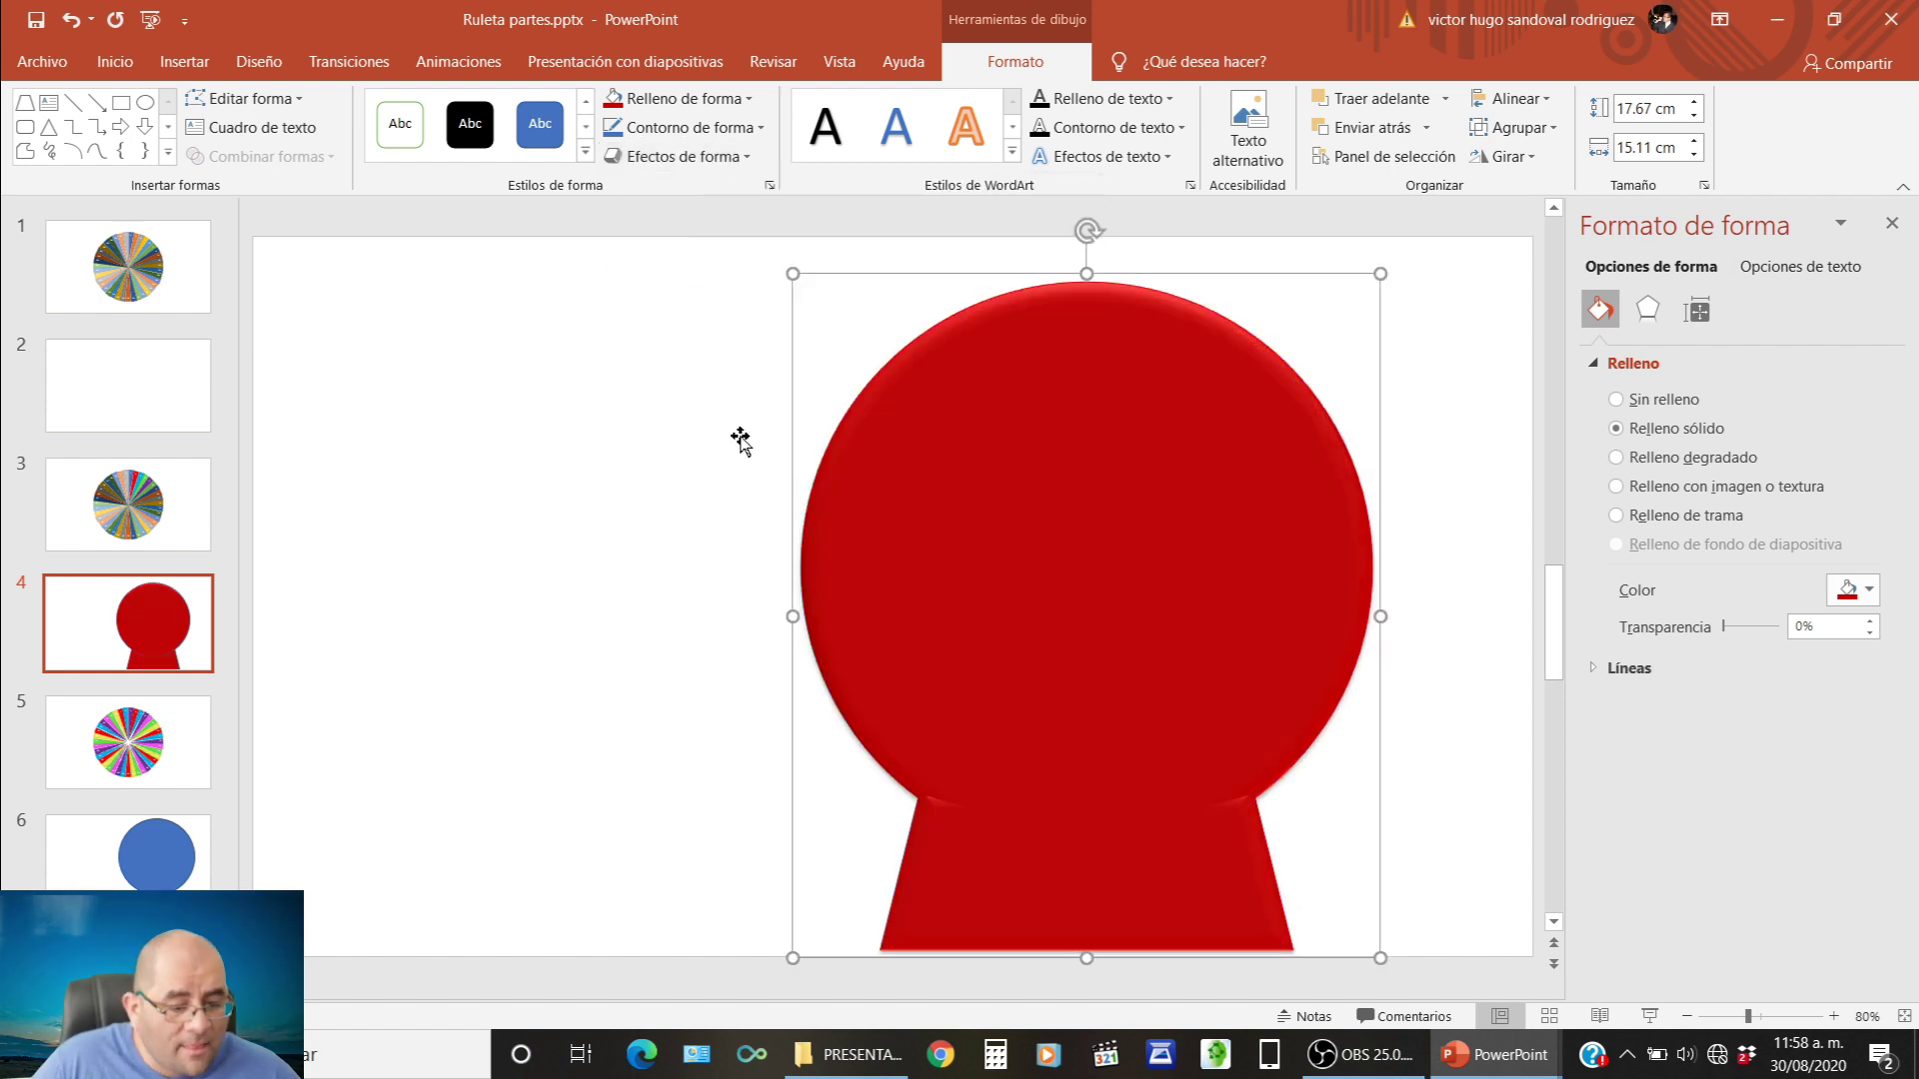
right_click(879, 536)
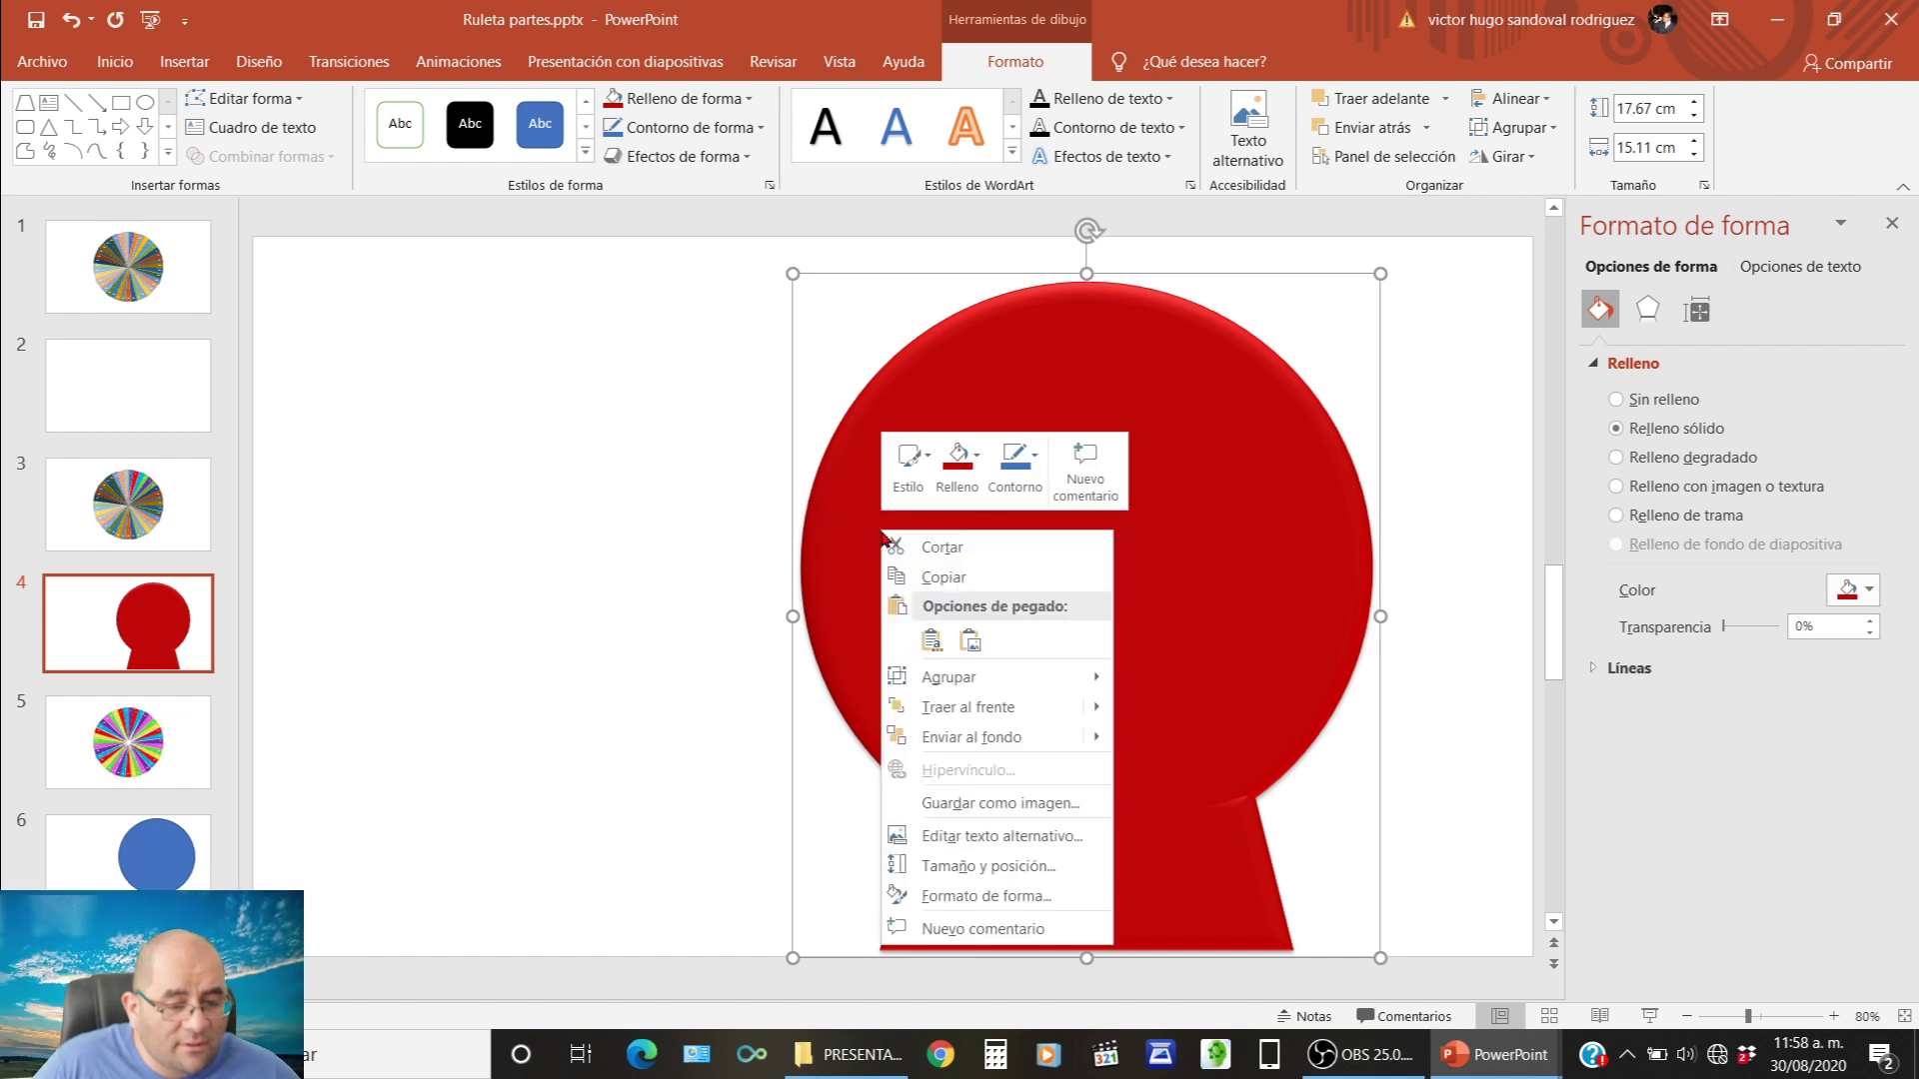
left_click(1023, 736)
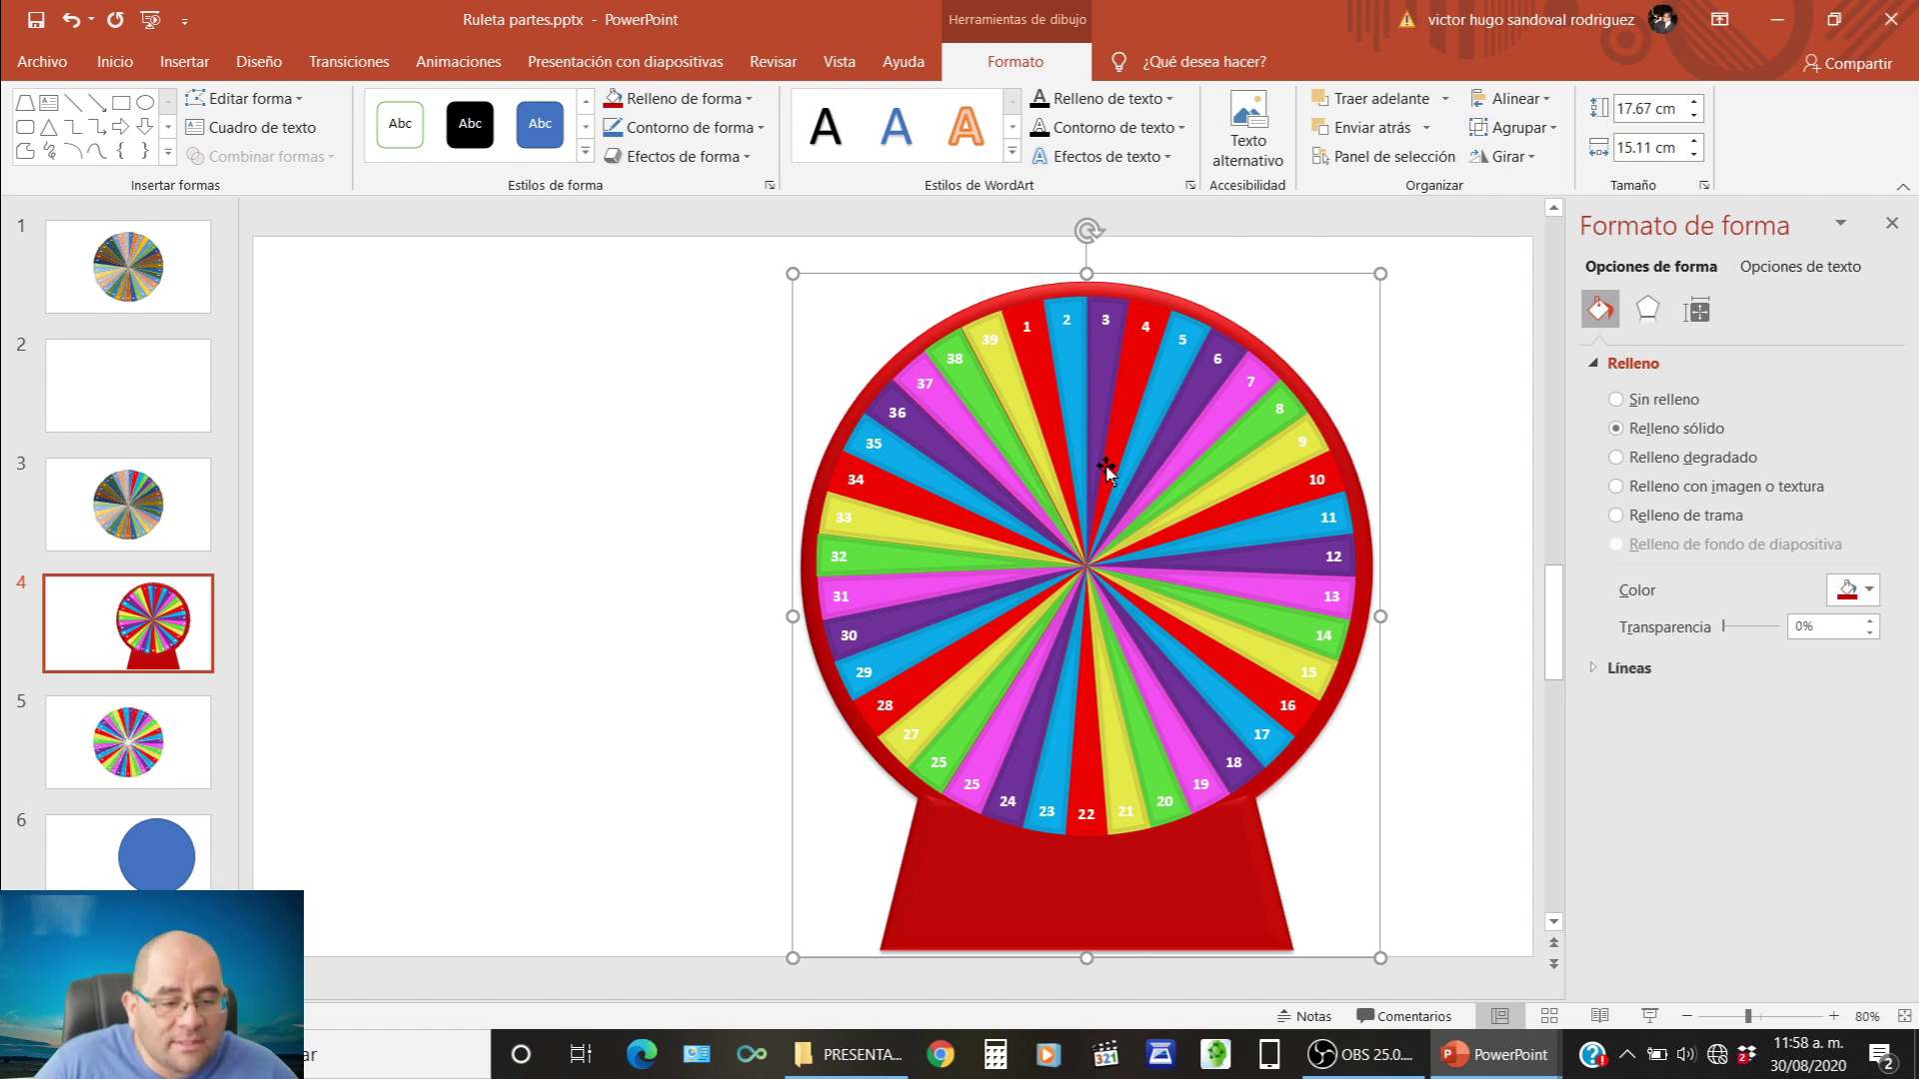
left_click(509, 626)
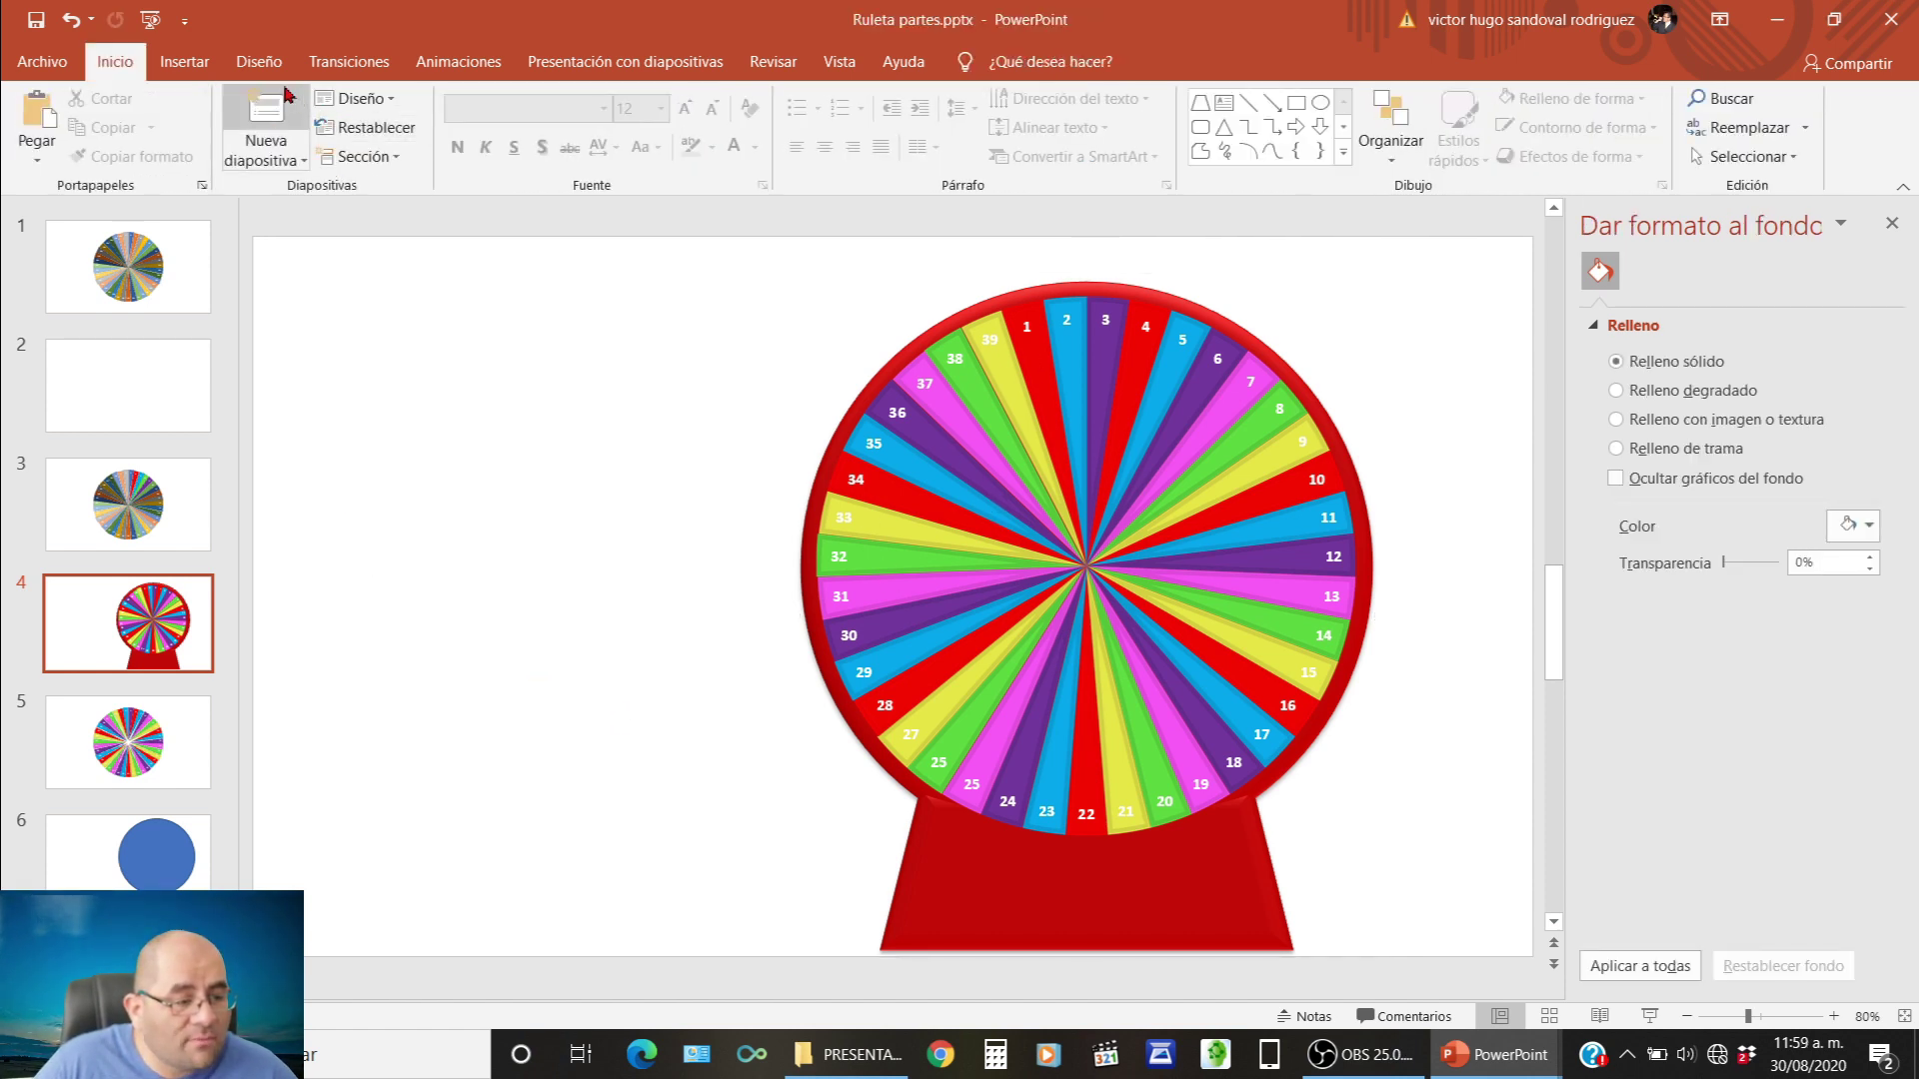
Draw an oval circle to the left of the roulette wheel and fill it dark red.
left_click(182, 62)
left_click(470, 118)
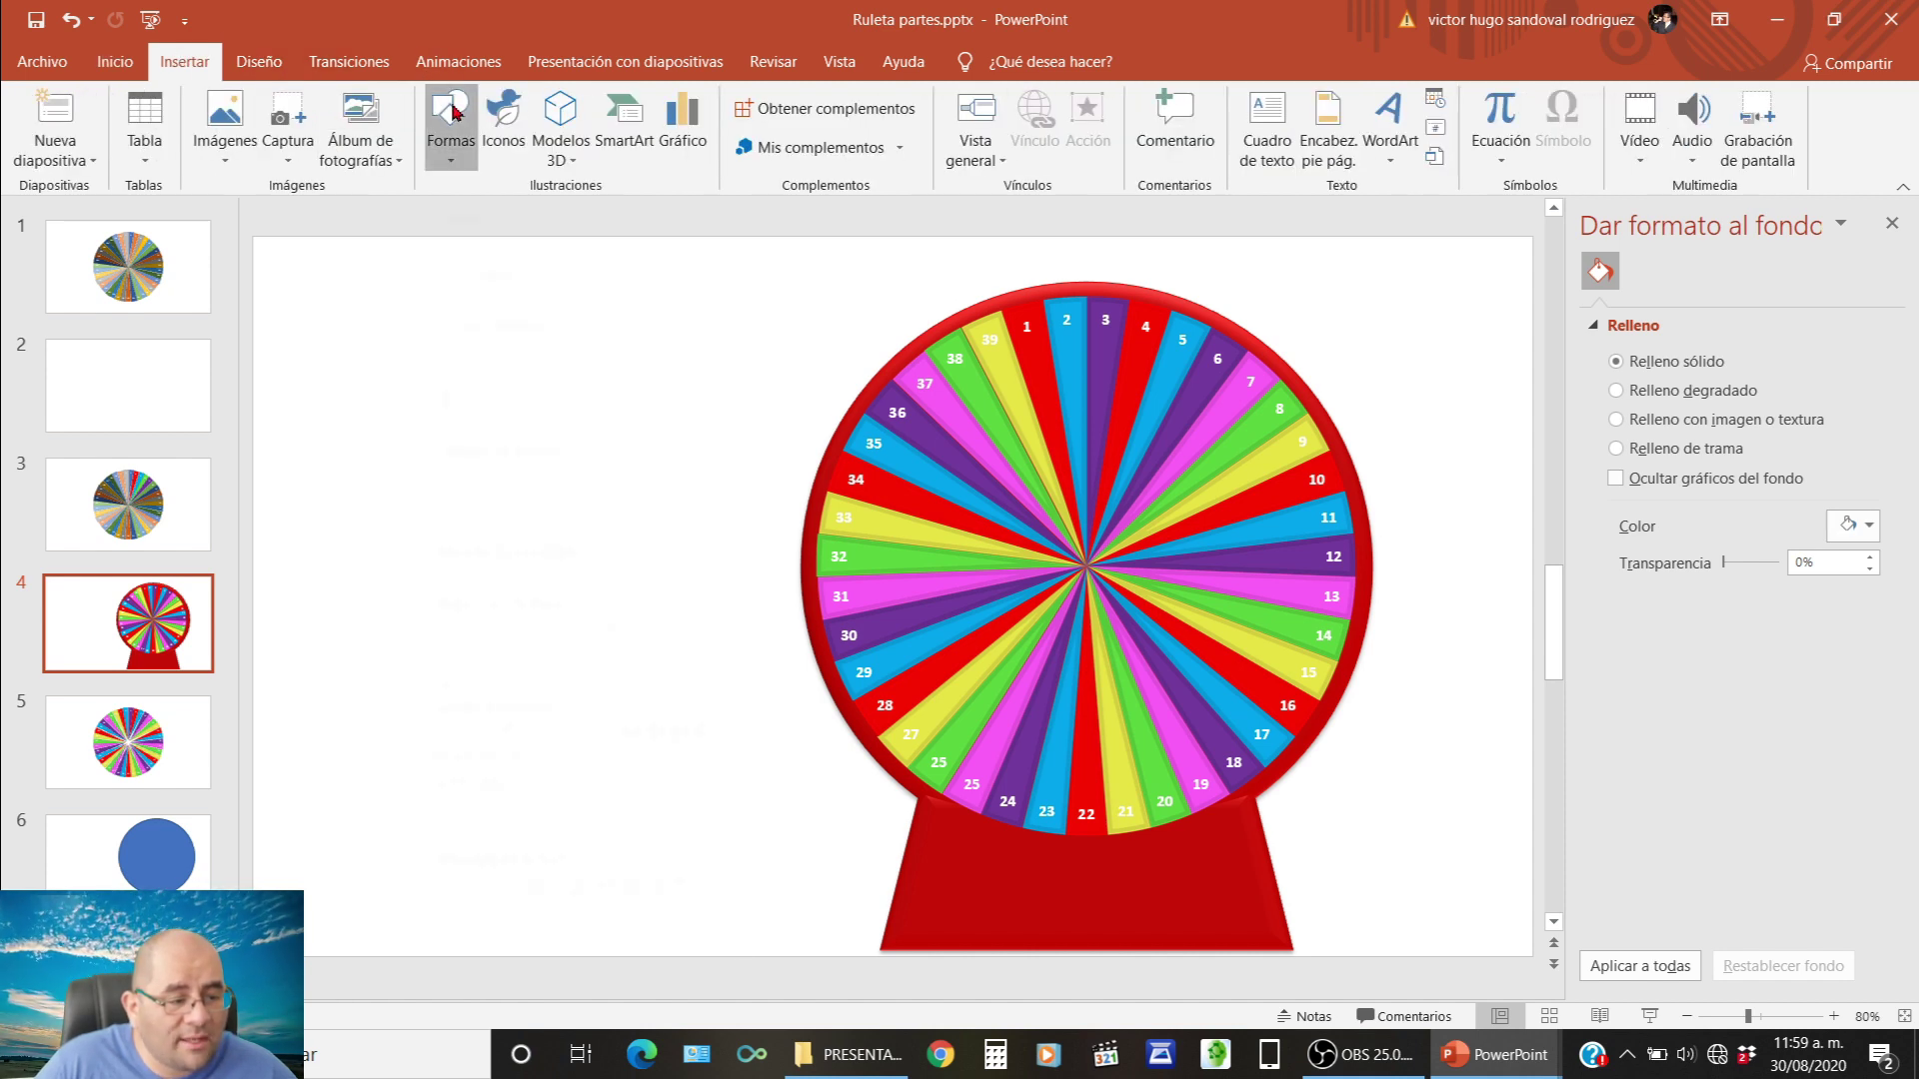
left_click(560, 215)
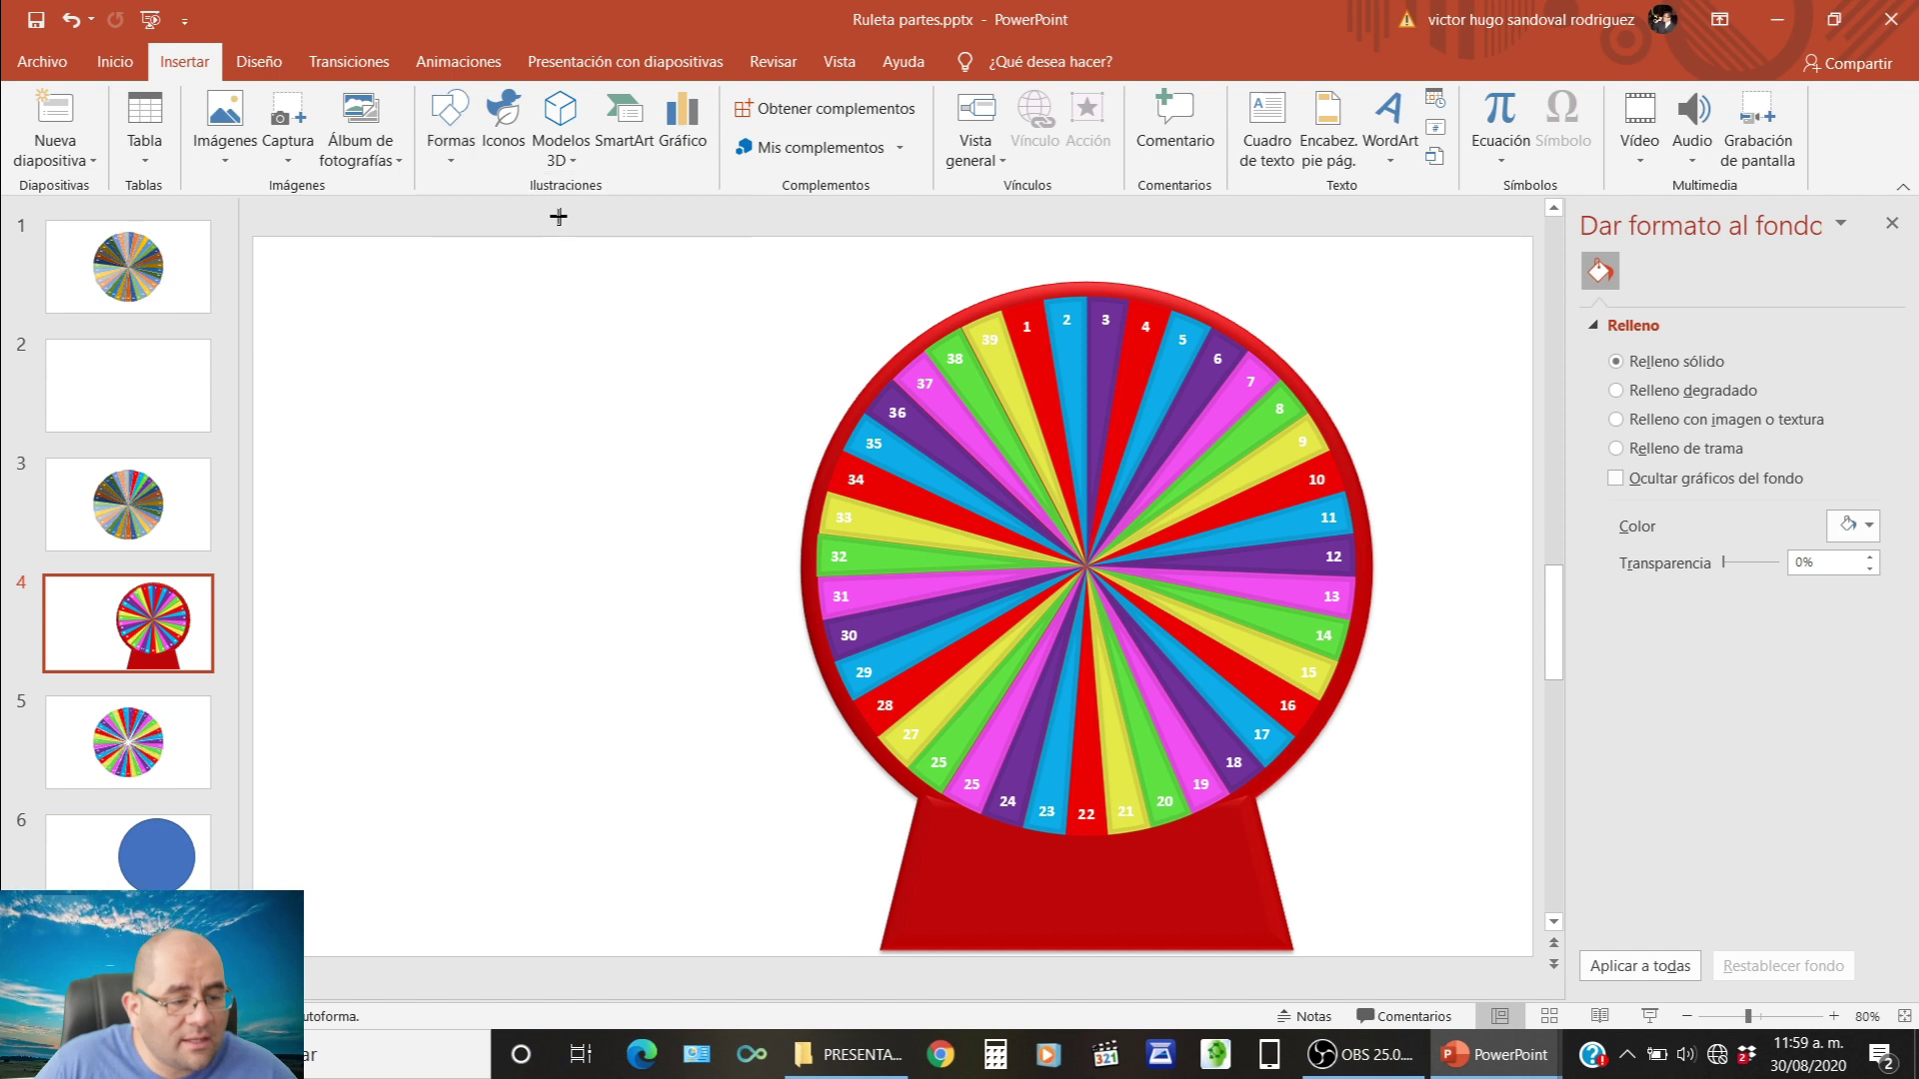
left_click_drag(352, 383, 673, 652)
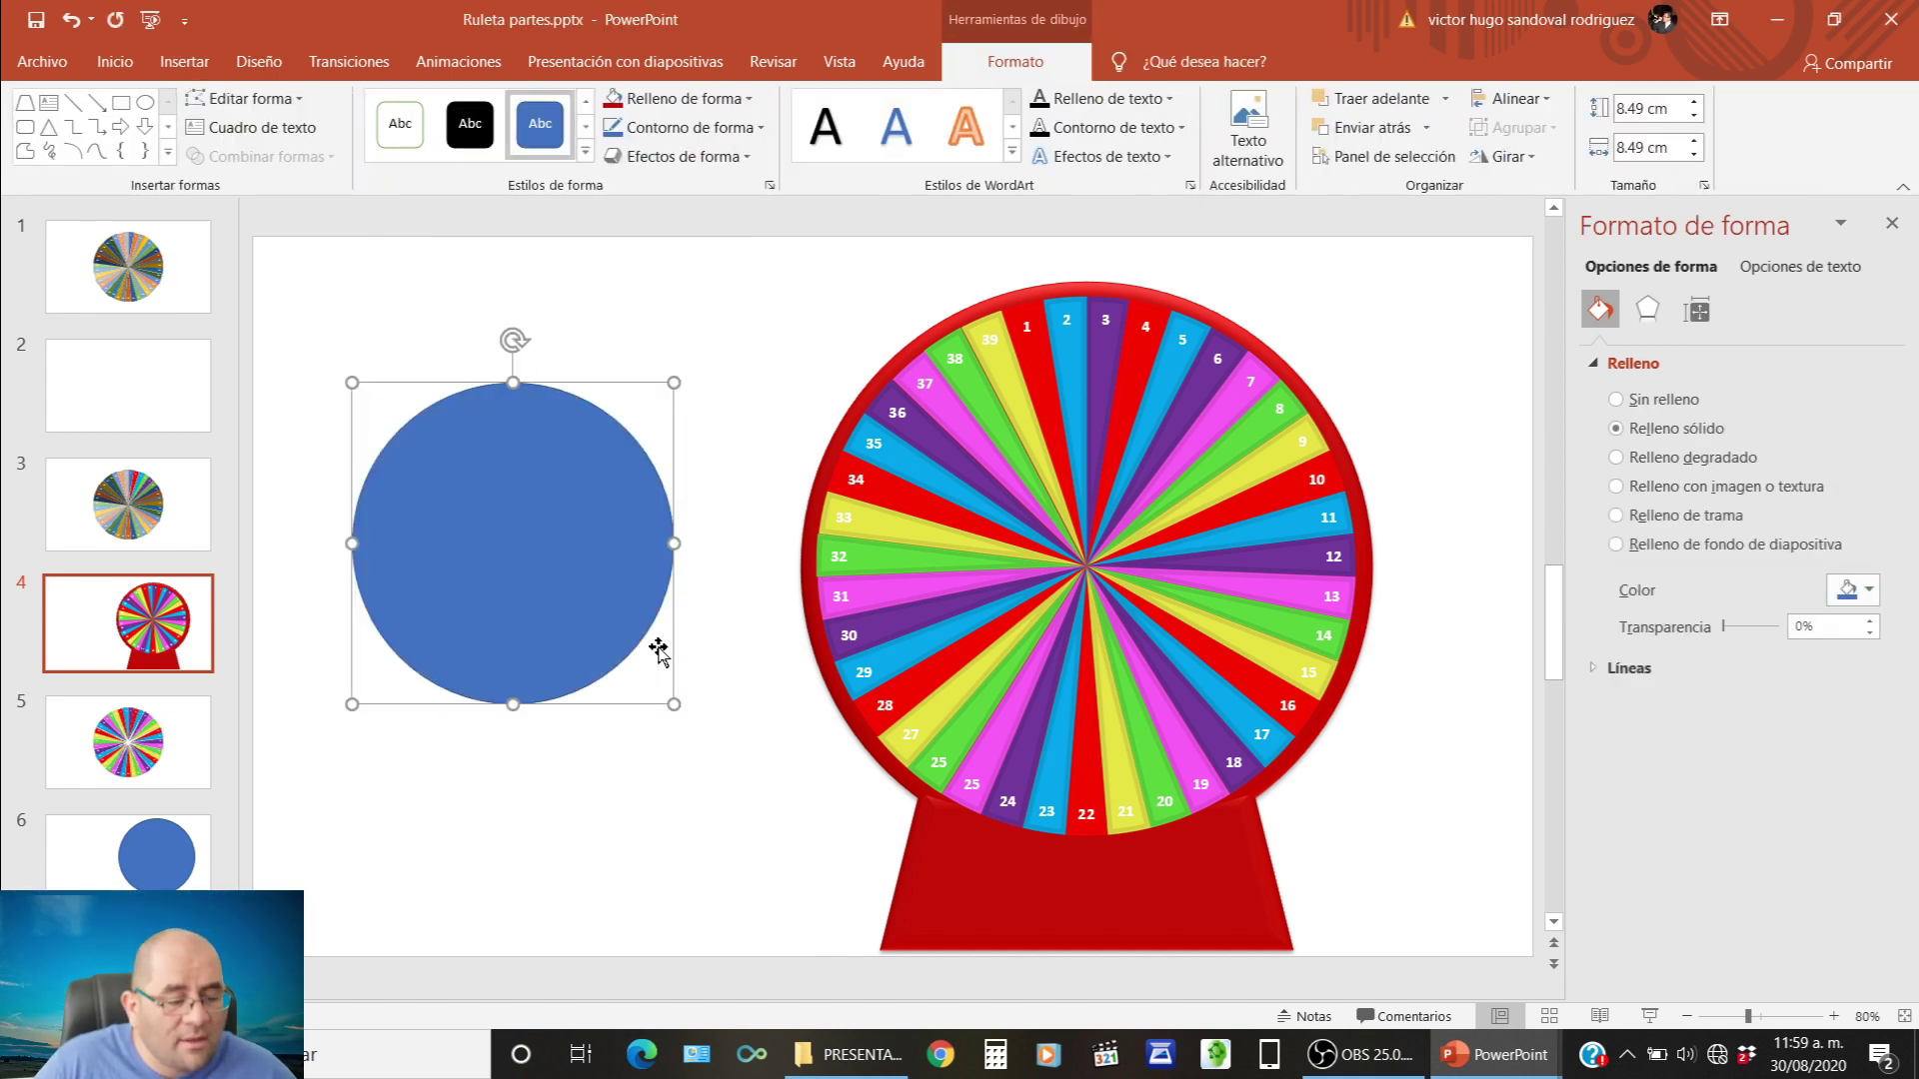
left_click(668, 105)
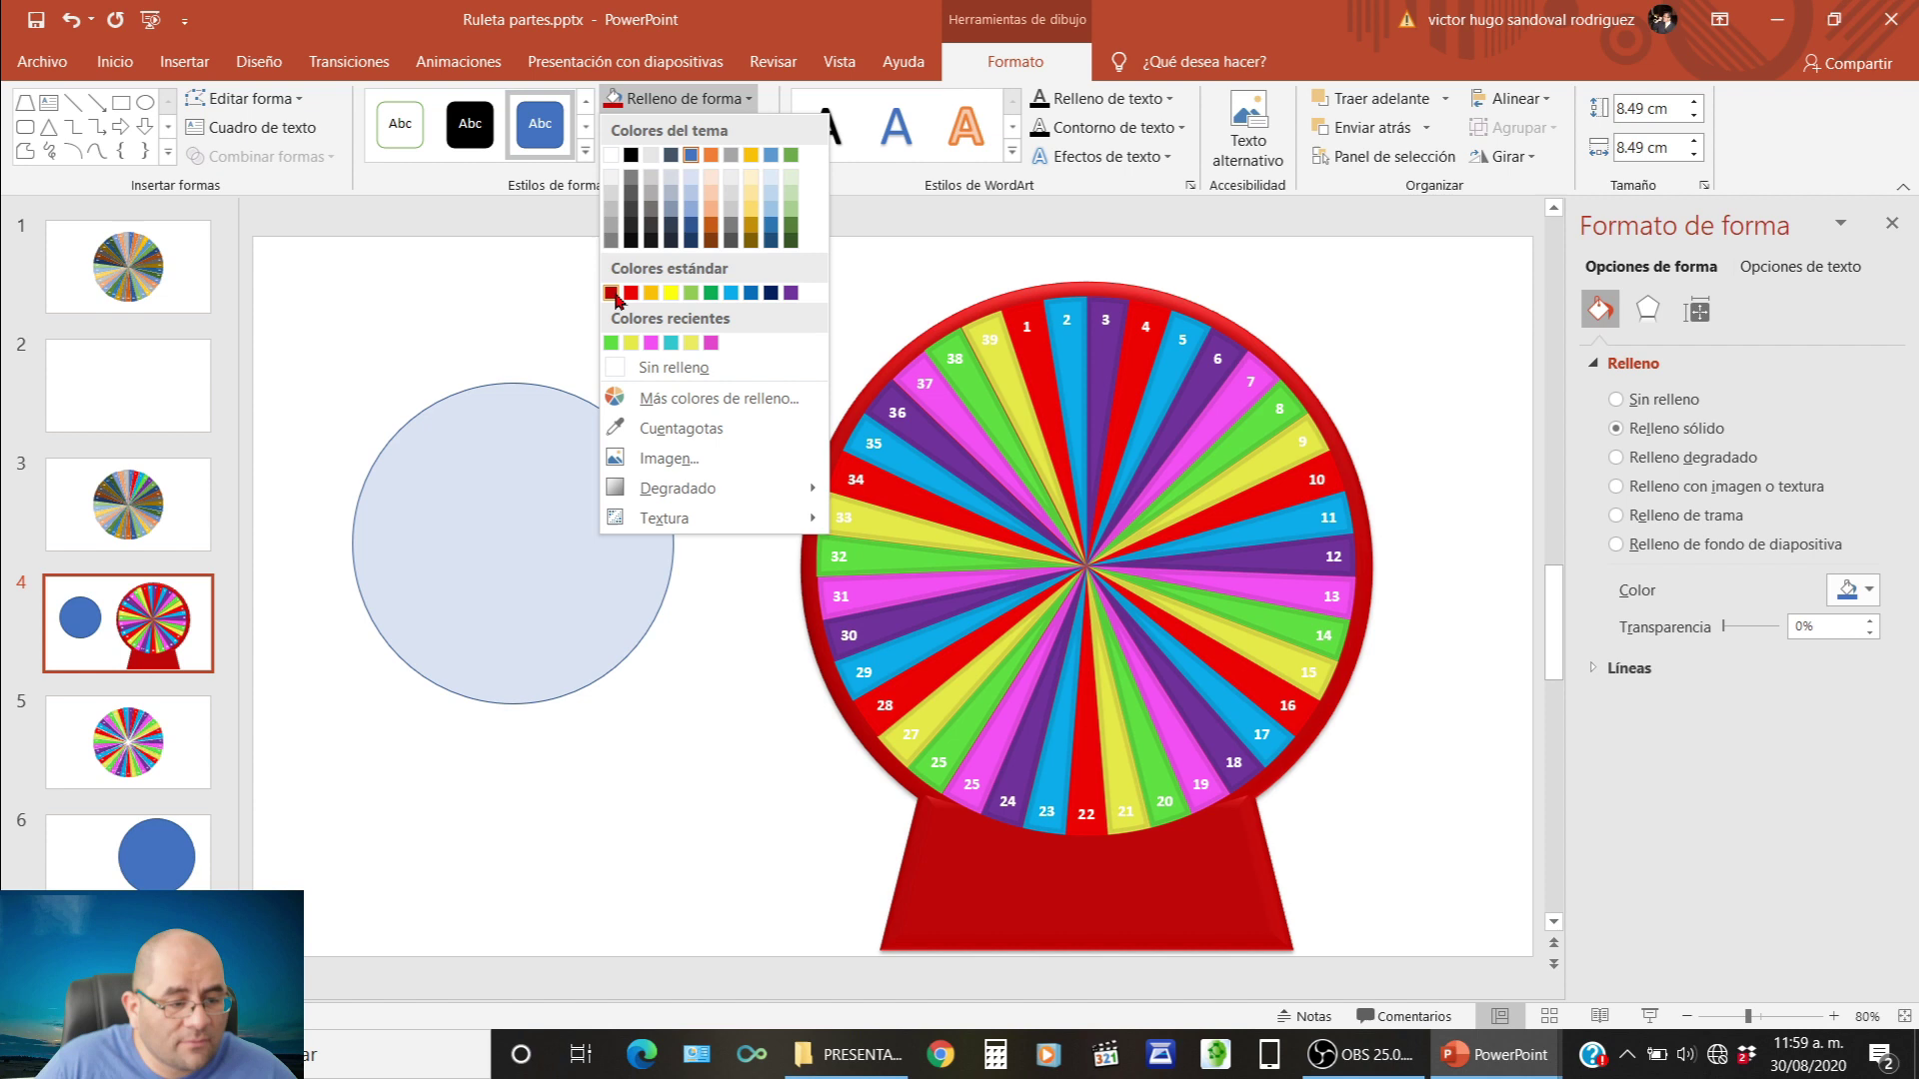
left_click(611, 293)
left_click(628, 319)
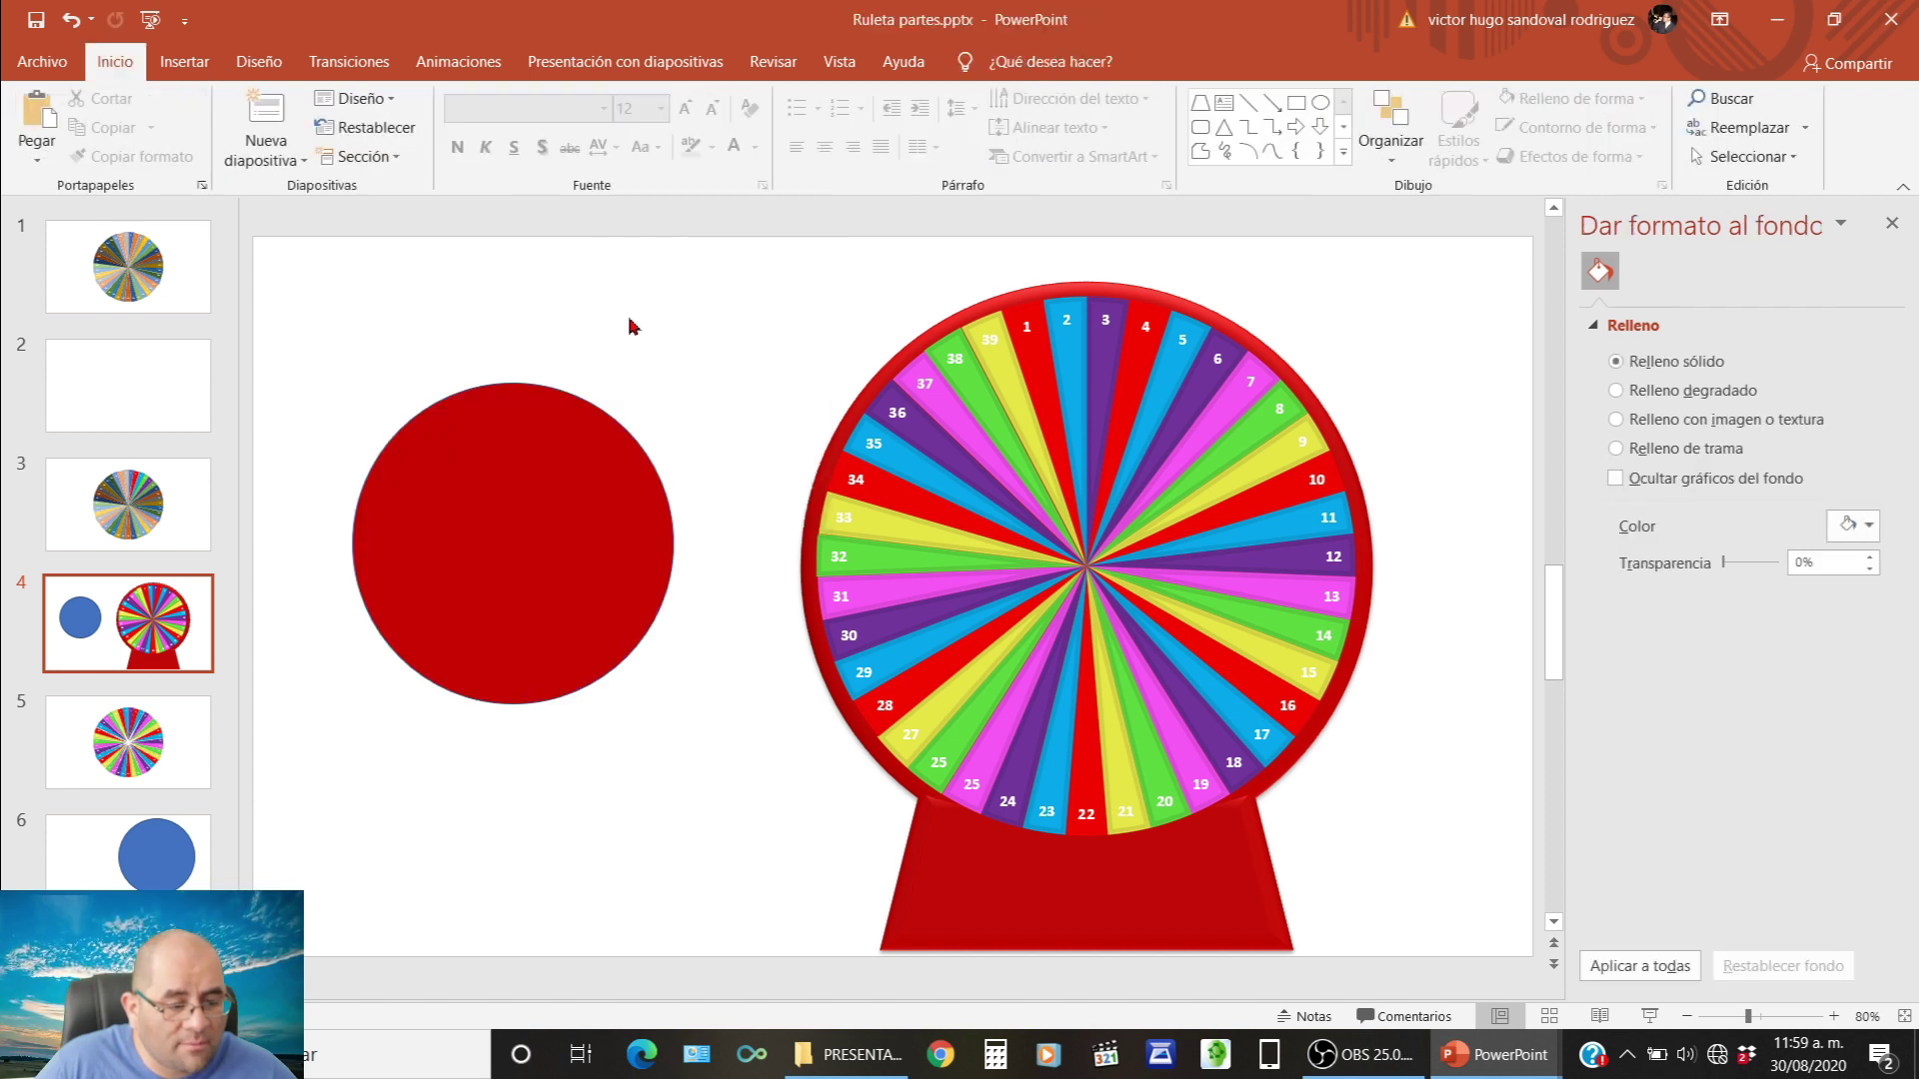
Give the red circle a button-like bevel from the shape effects.
left_click(604, 481)
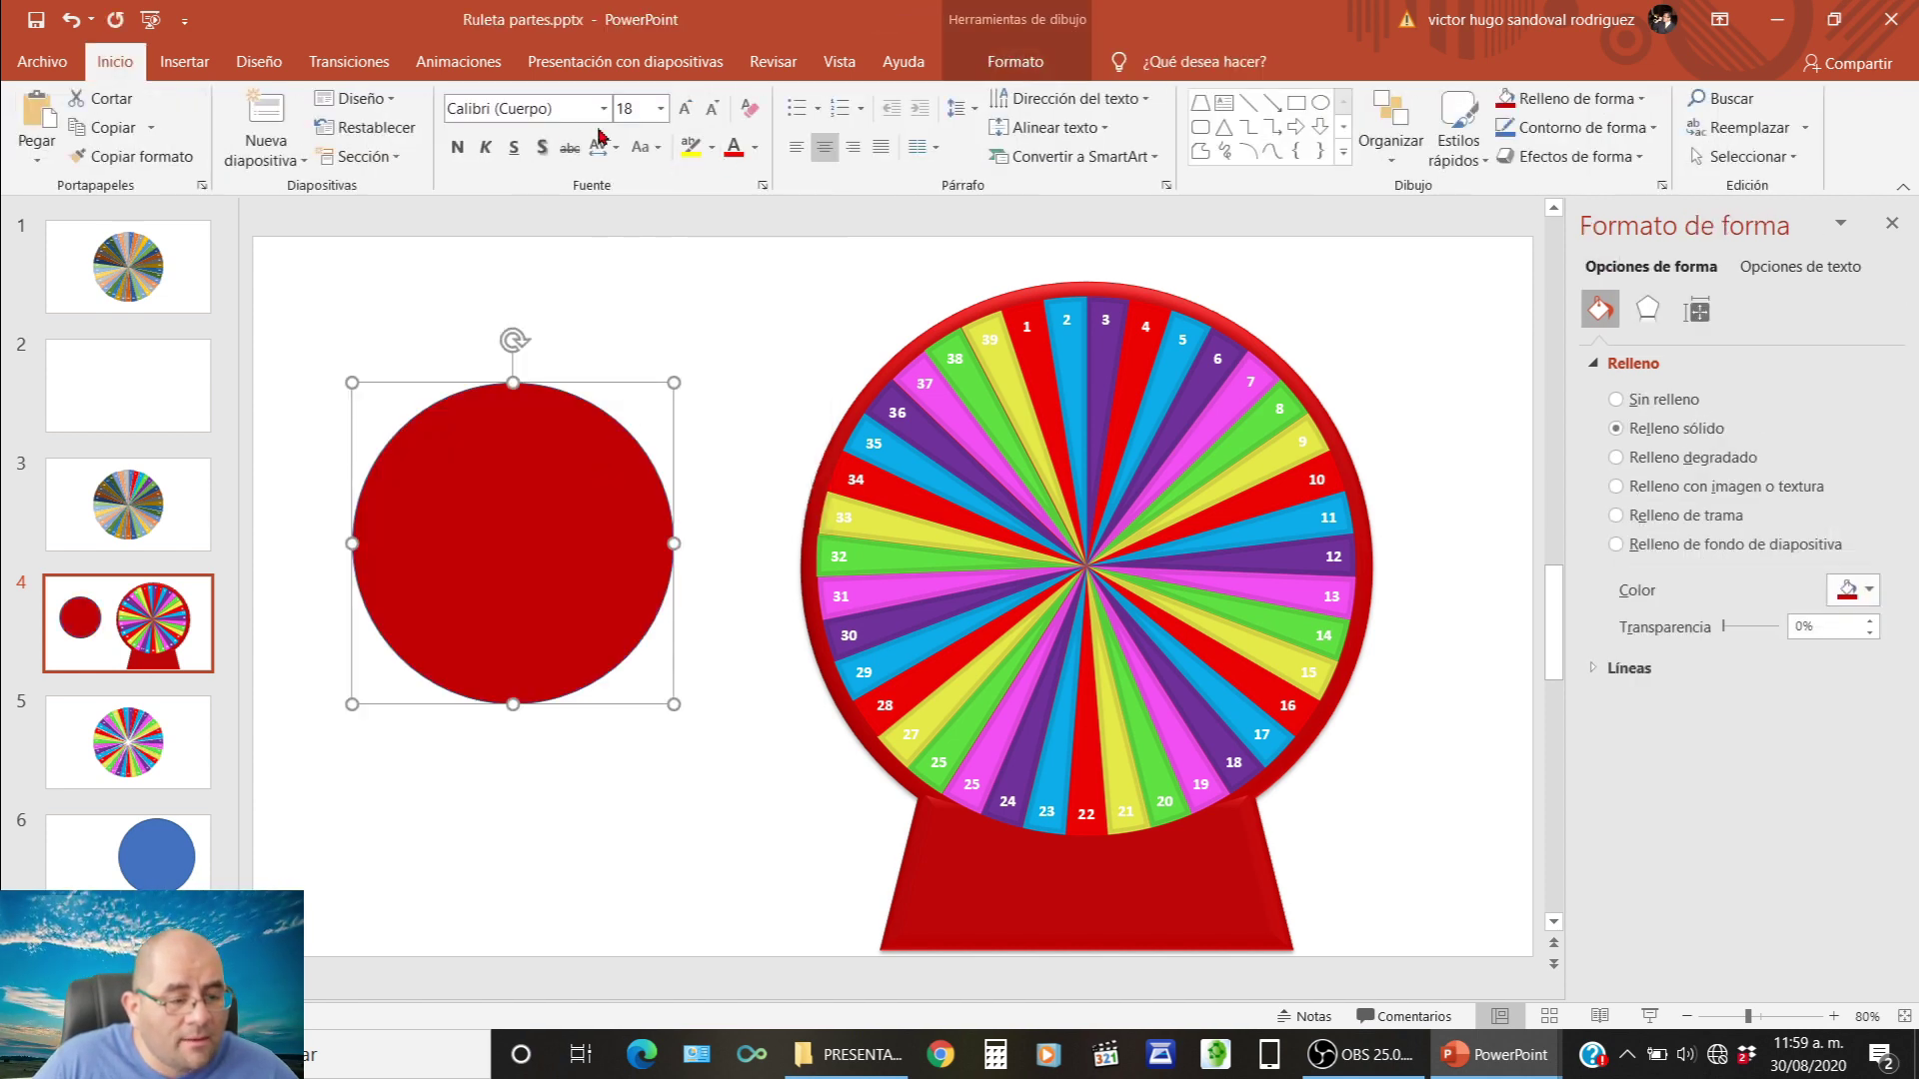
left_click(1012, 62)
left_click(680, 156)
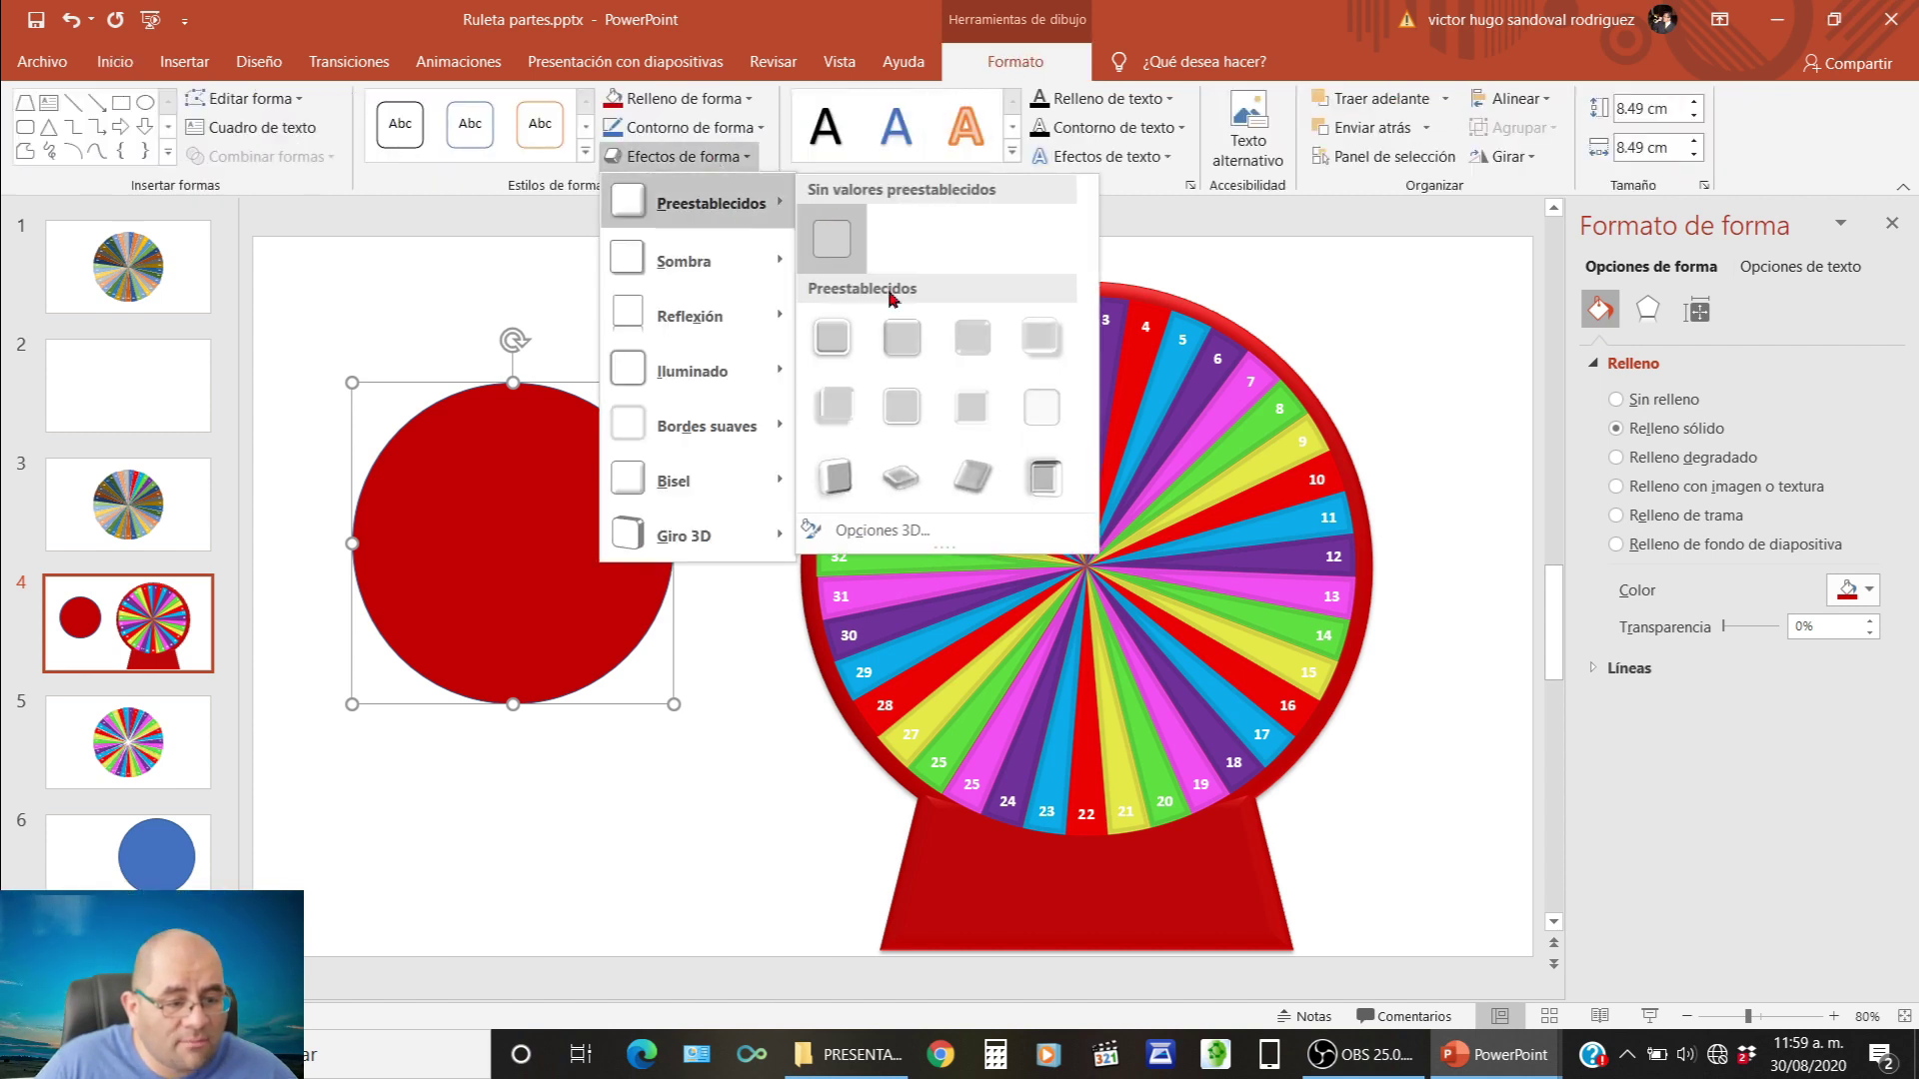
left_click(902, 332)
left_click(703, 158)
mouse_move(674, 480)
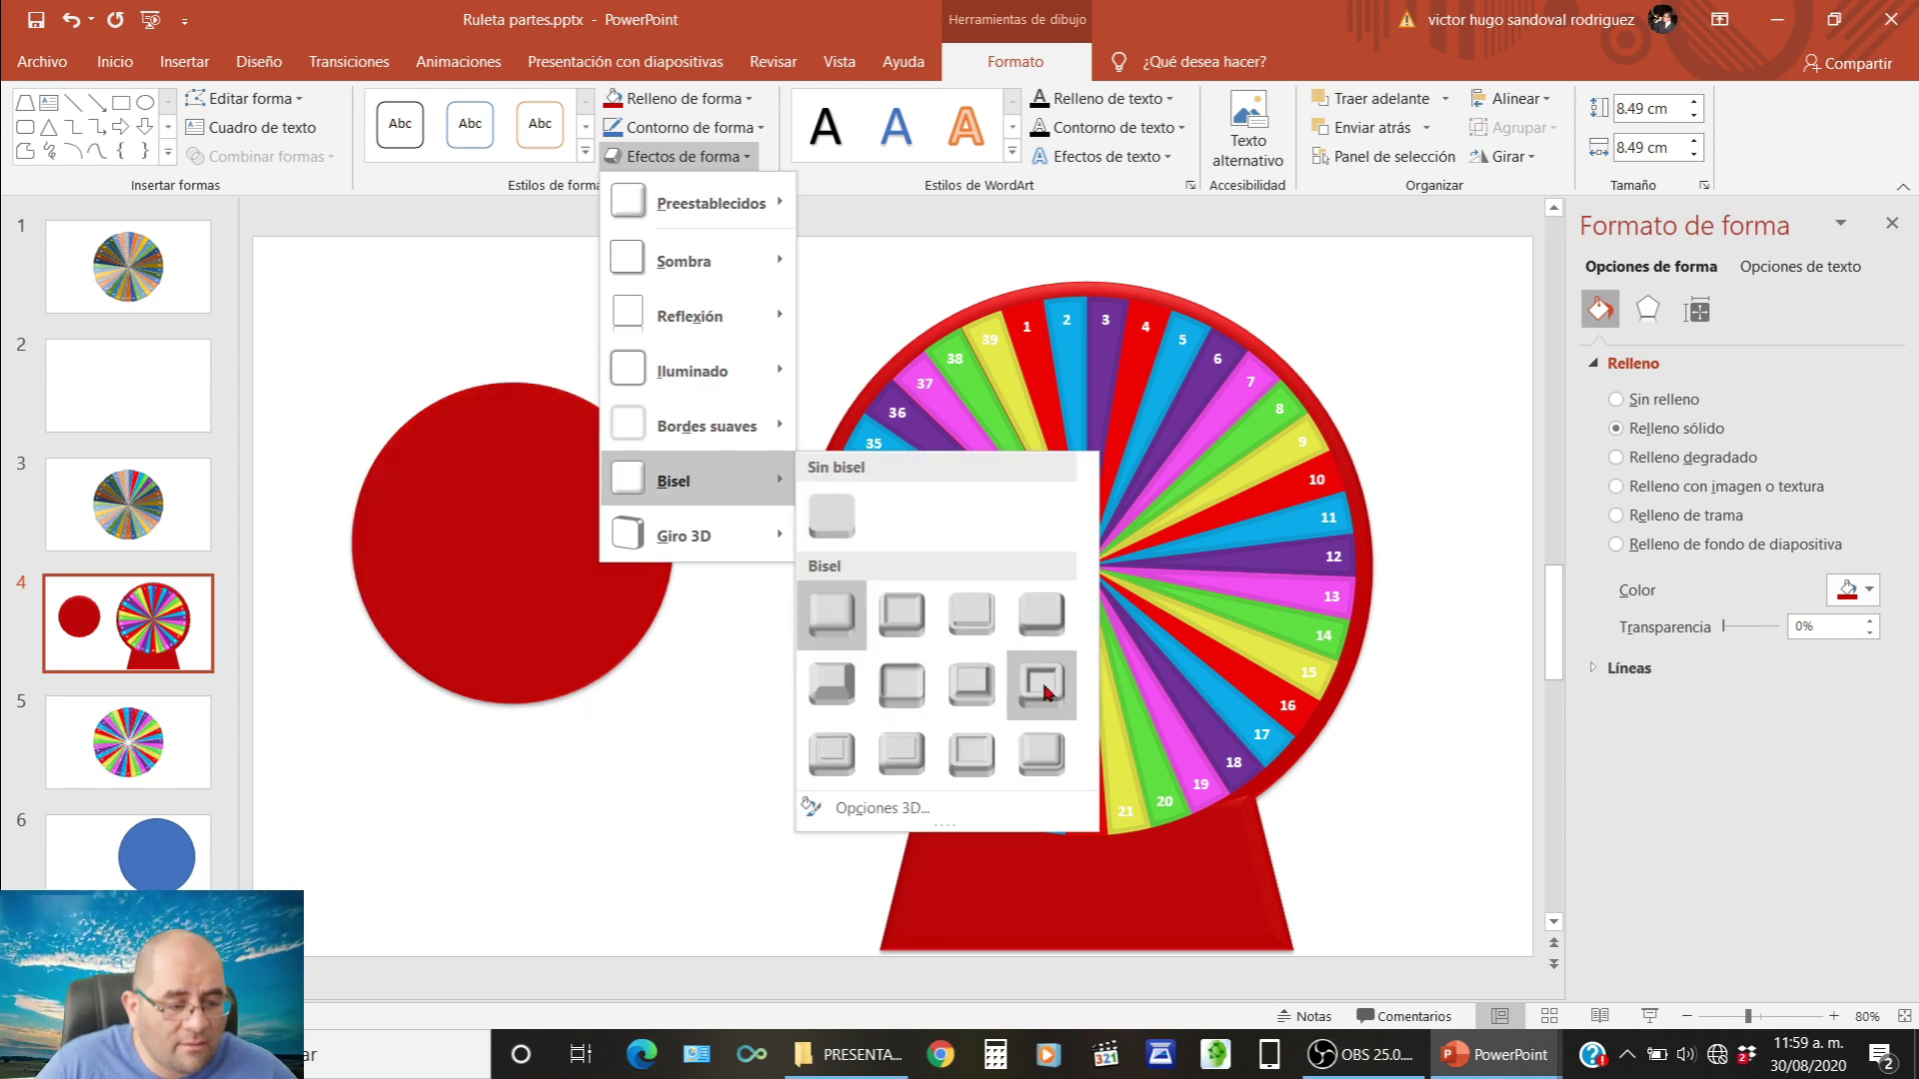
left_click(1041, 685)
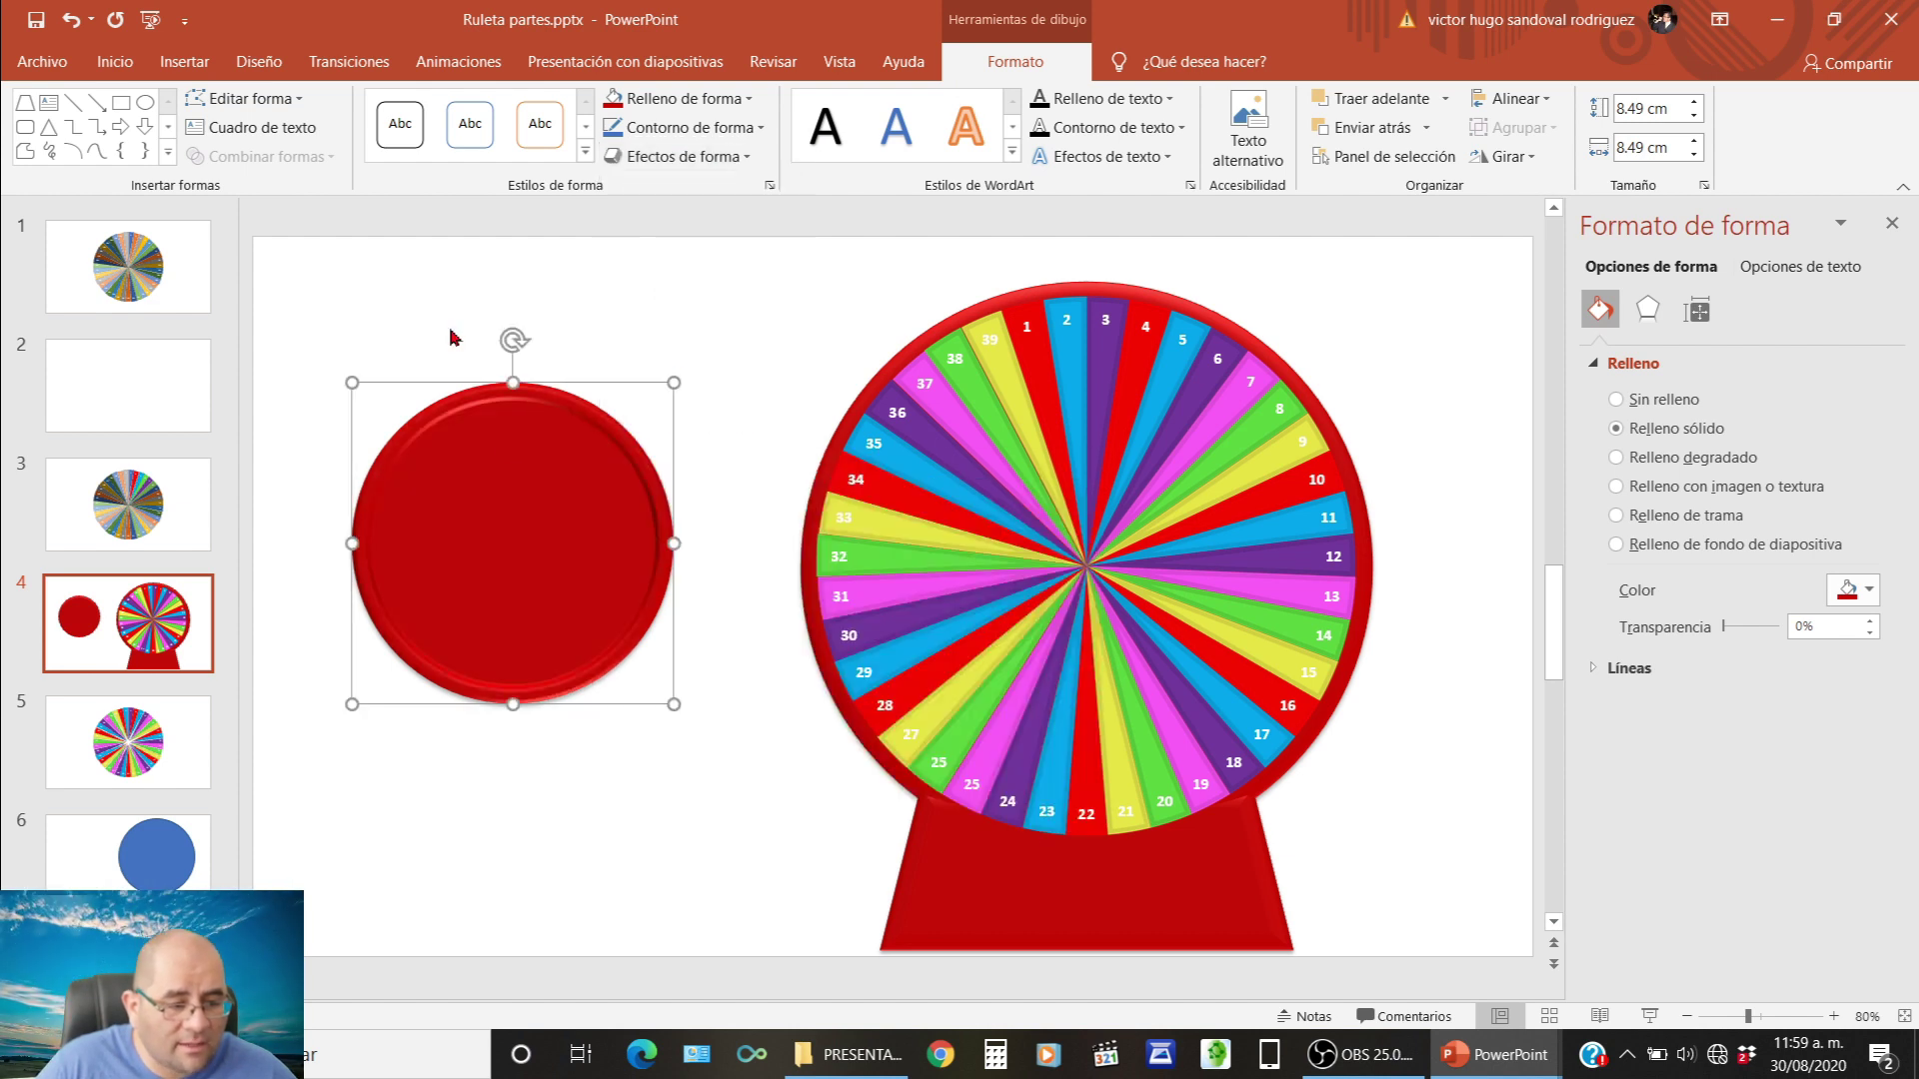
Add the label START inside the red circle and select the word.
key("ctrl+z")
left_click(503, 535)
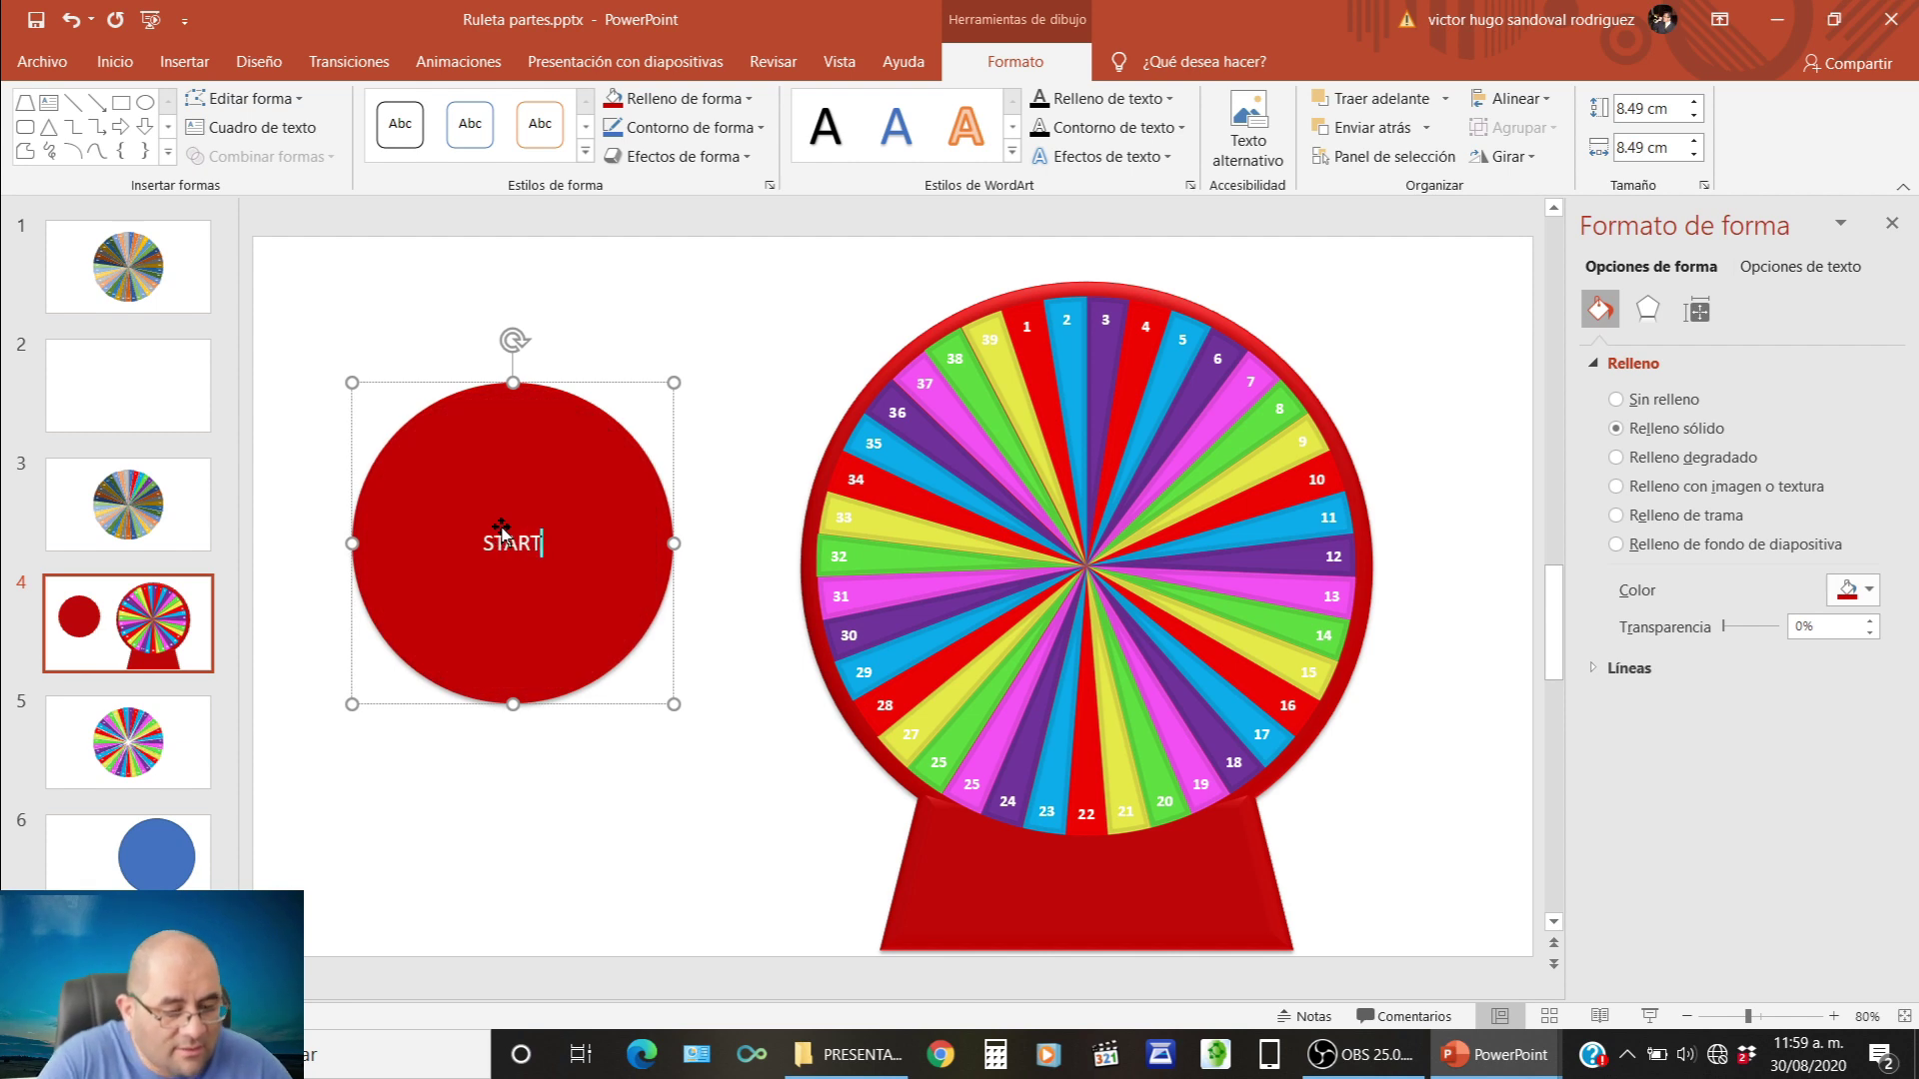
double_click(503, 540)
Format START as bold 48-point a Arbei Berry text.
left_click(115, 61)
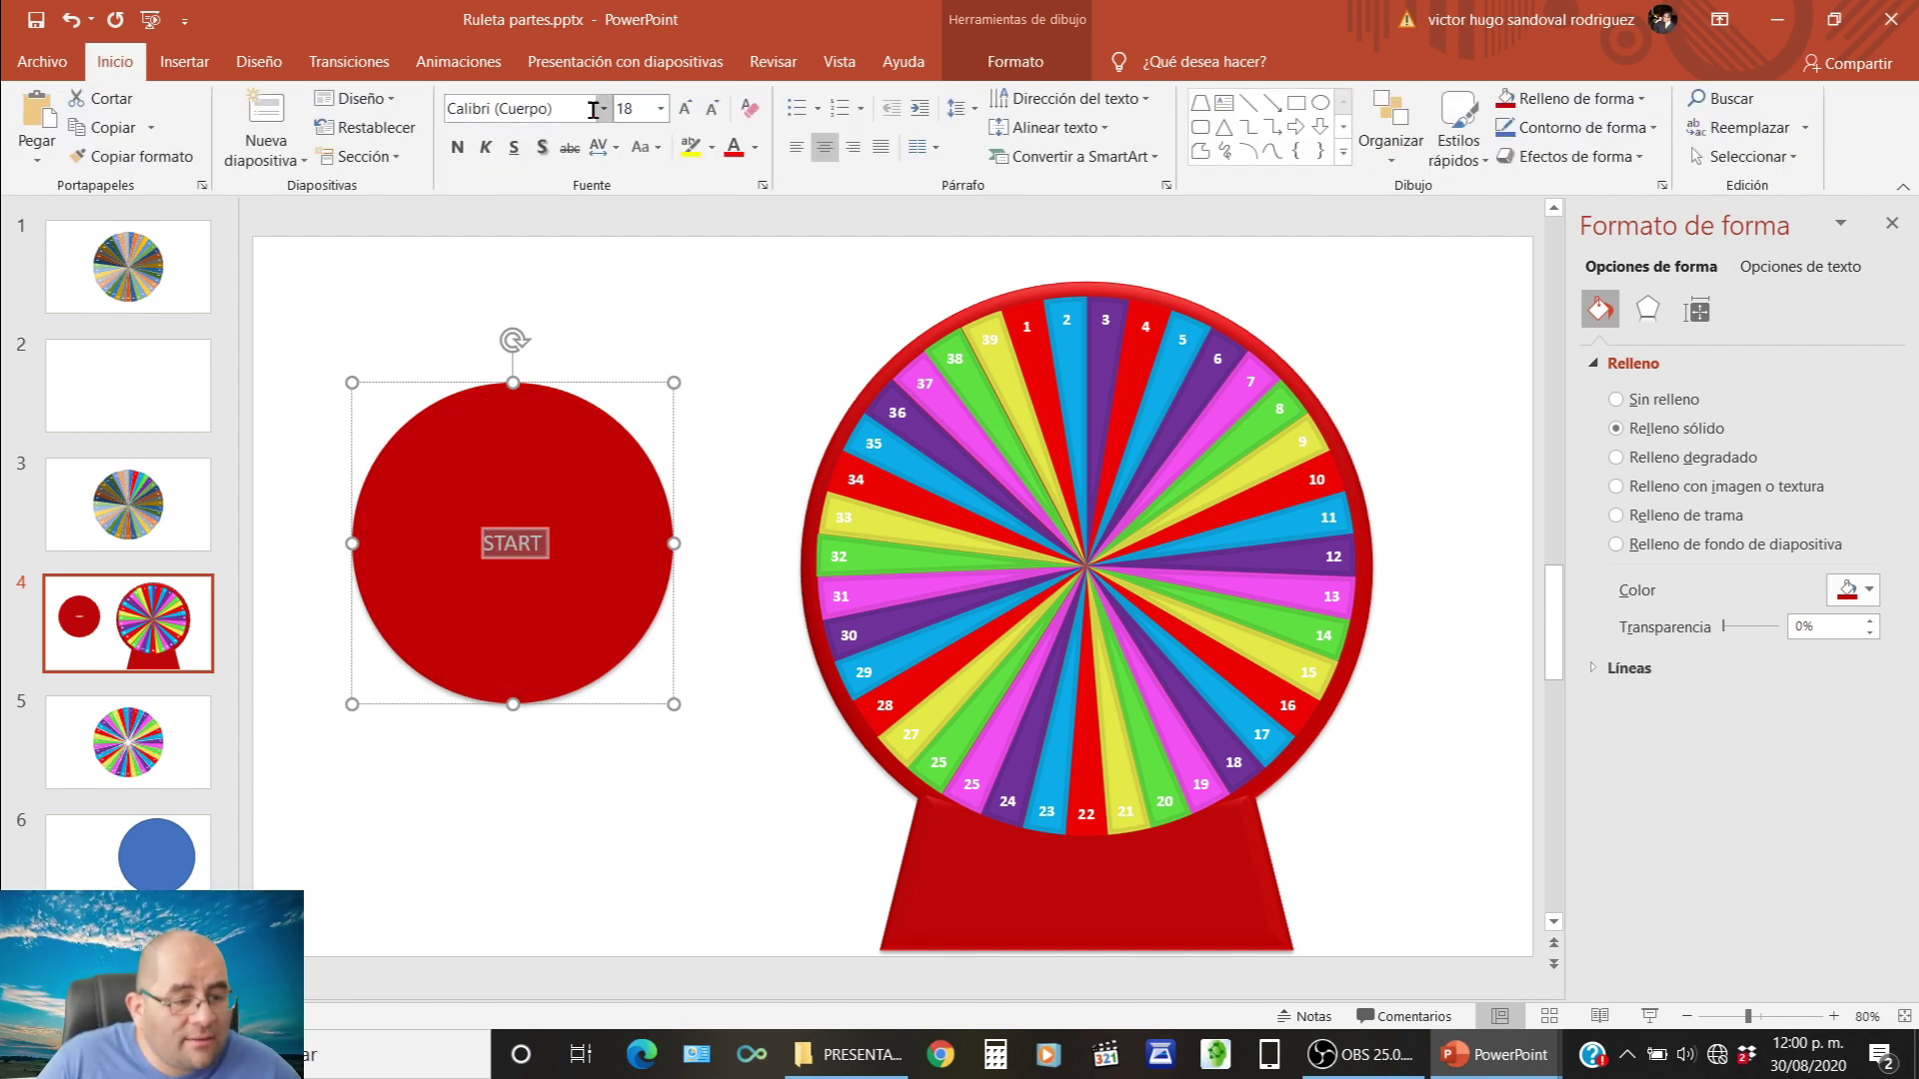
left_click(685, 110)
left_click(685, 110)
left_click(690, 120)
left_click(690, 120)
left_click(690, 120)
left_click(690, 120)
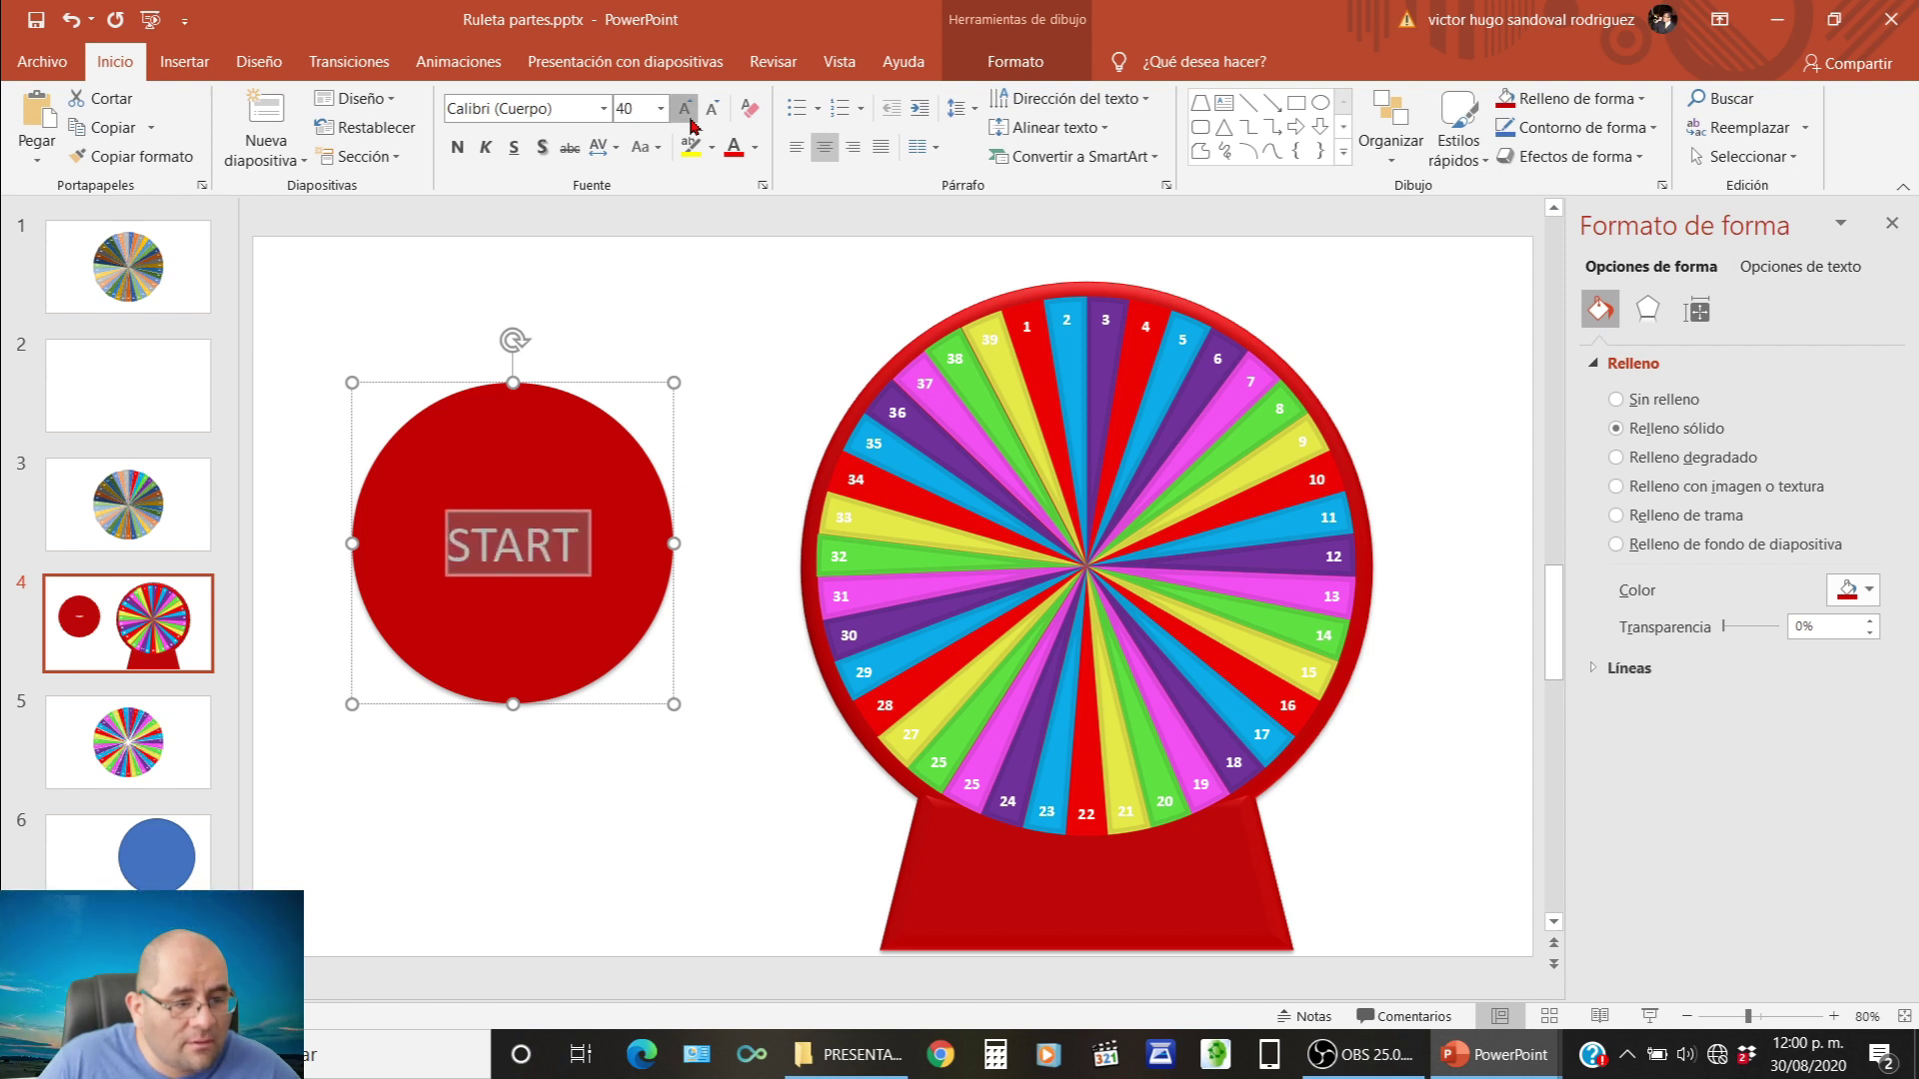
left_click(689, 122)
left_click(690, 122)
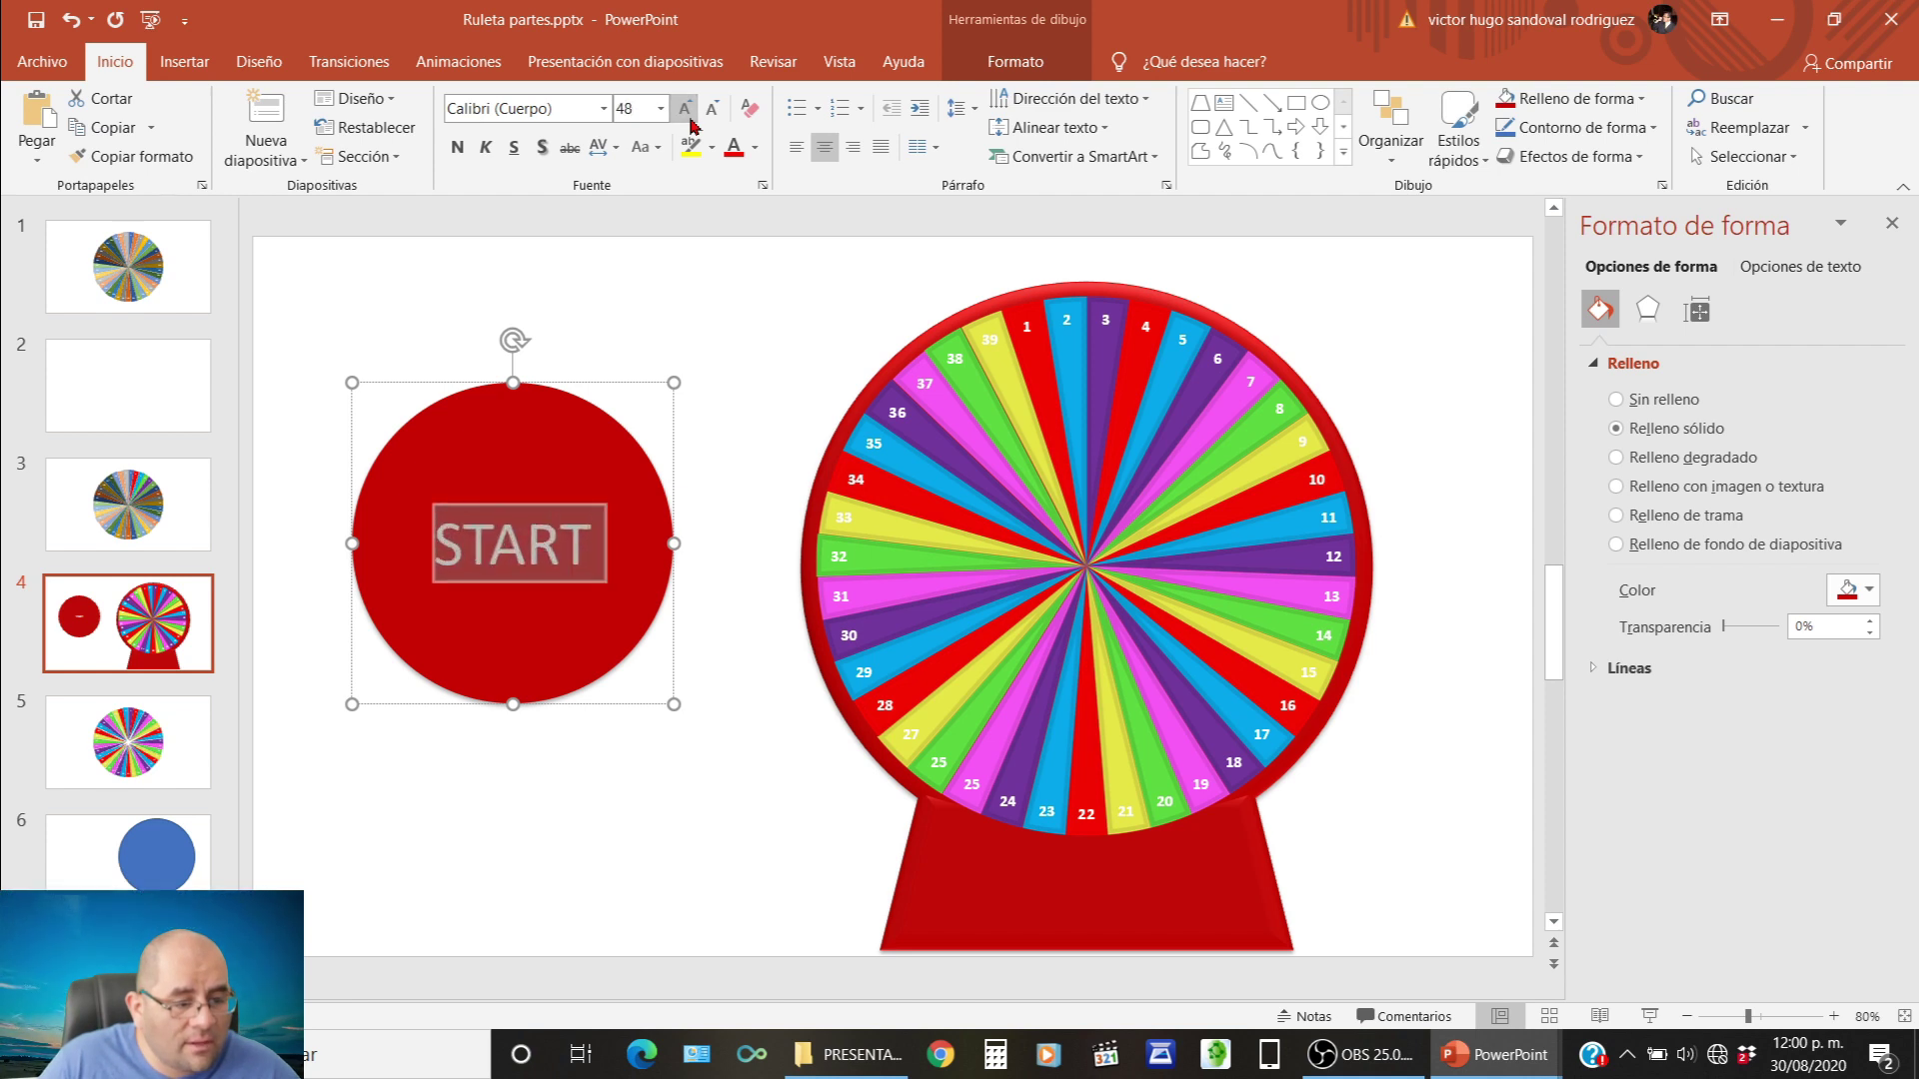
left_click(604, 109)
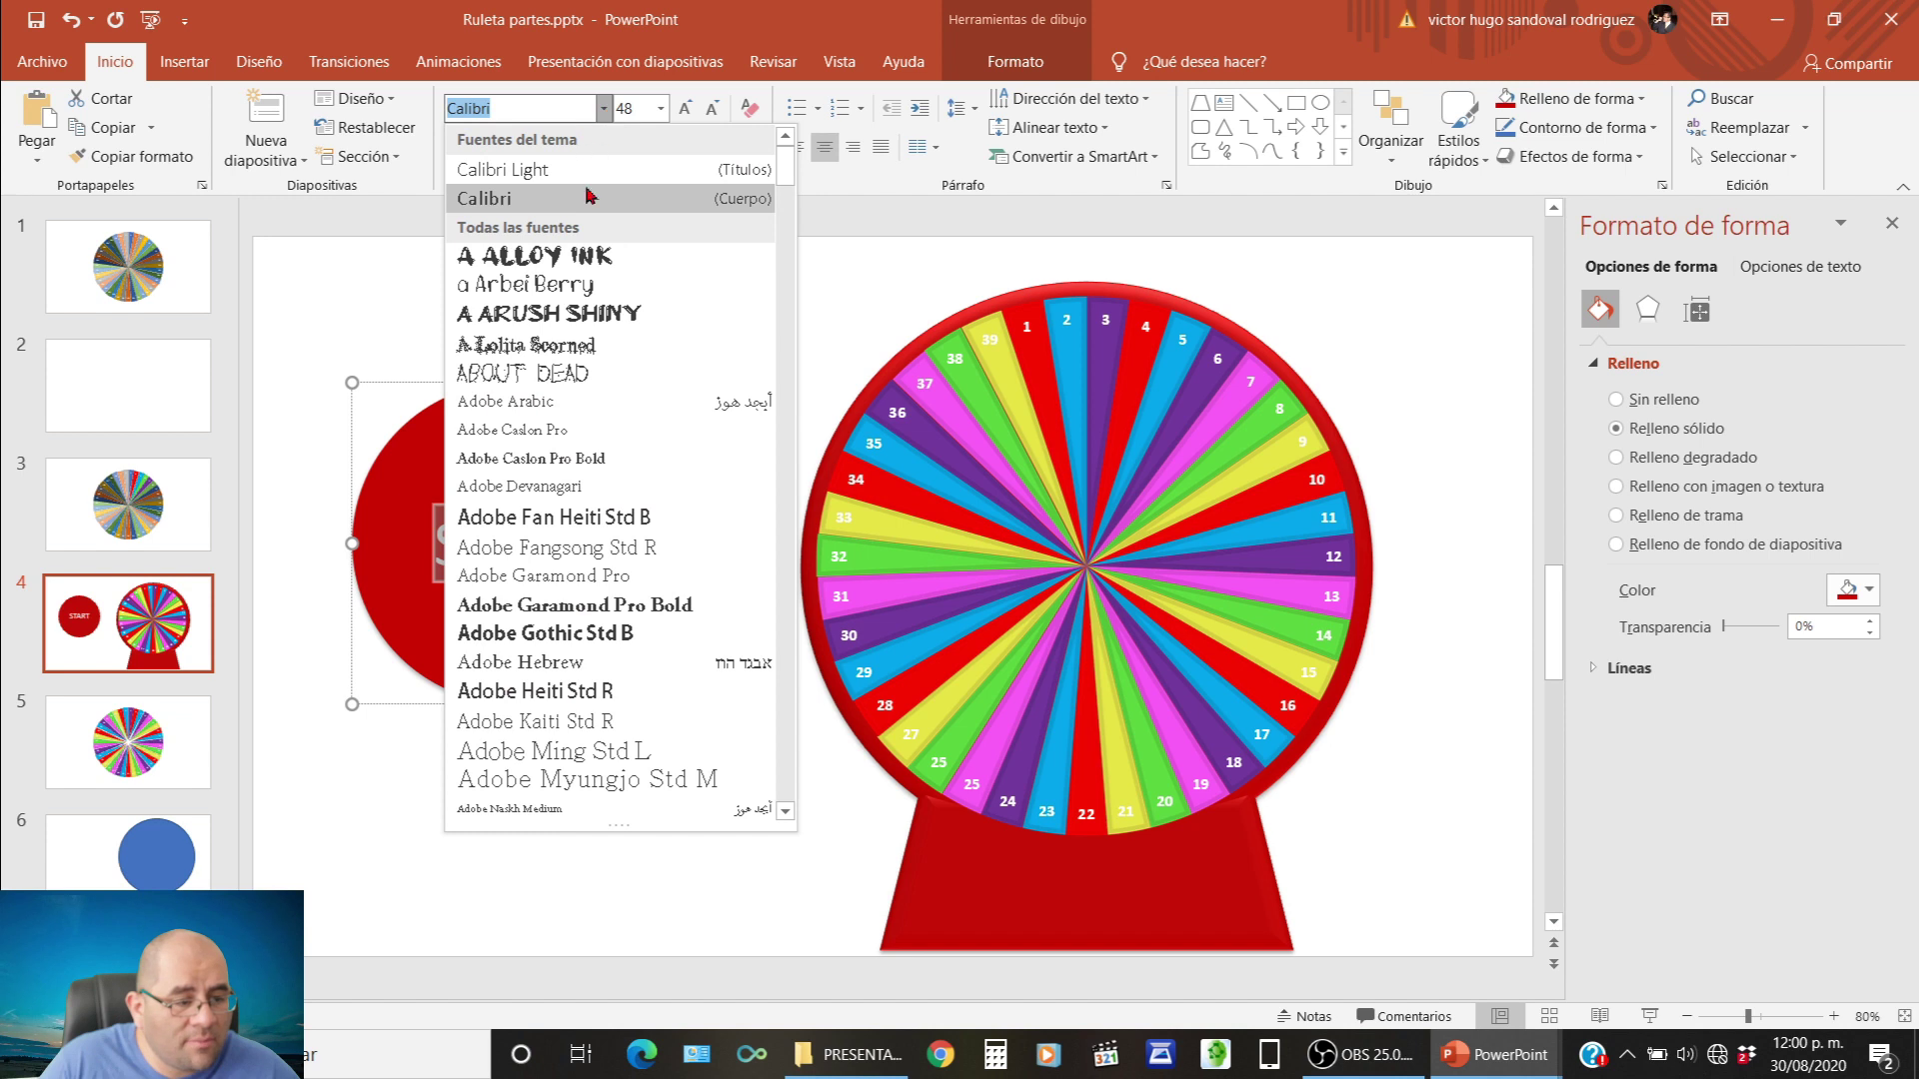
left_click(569, 288)
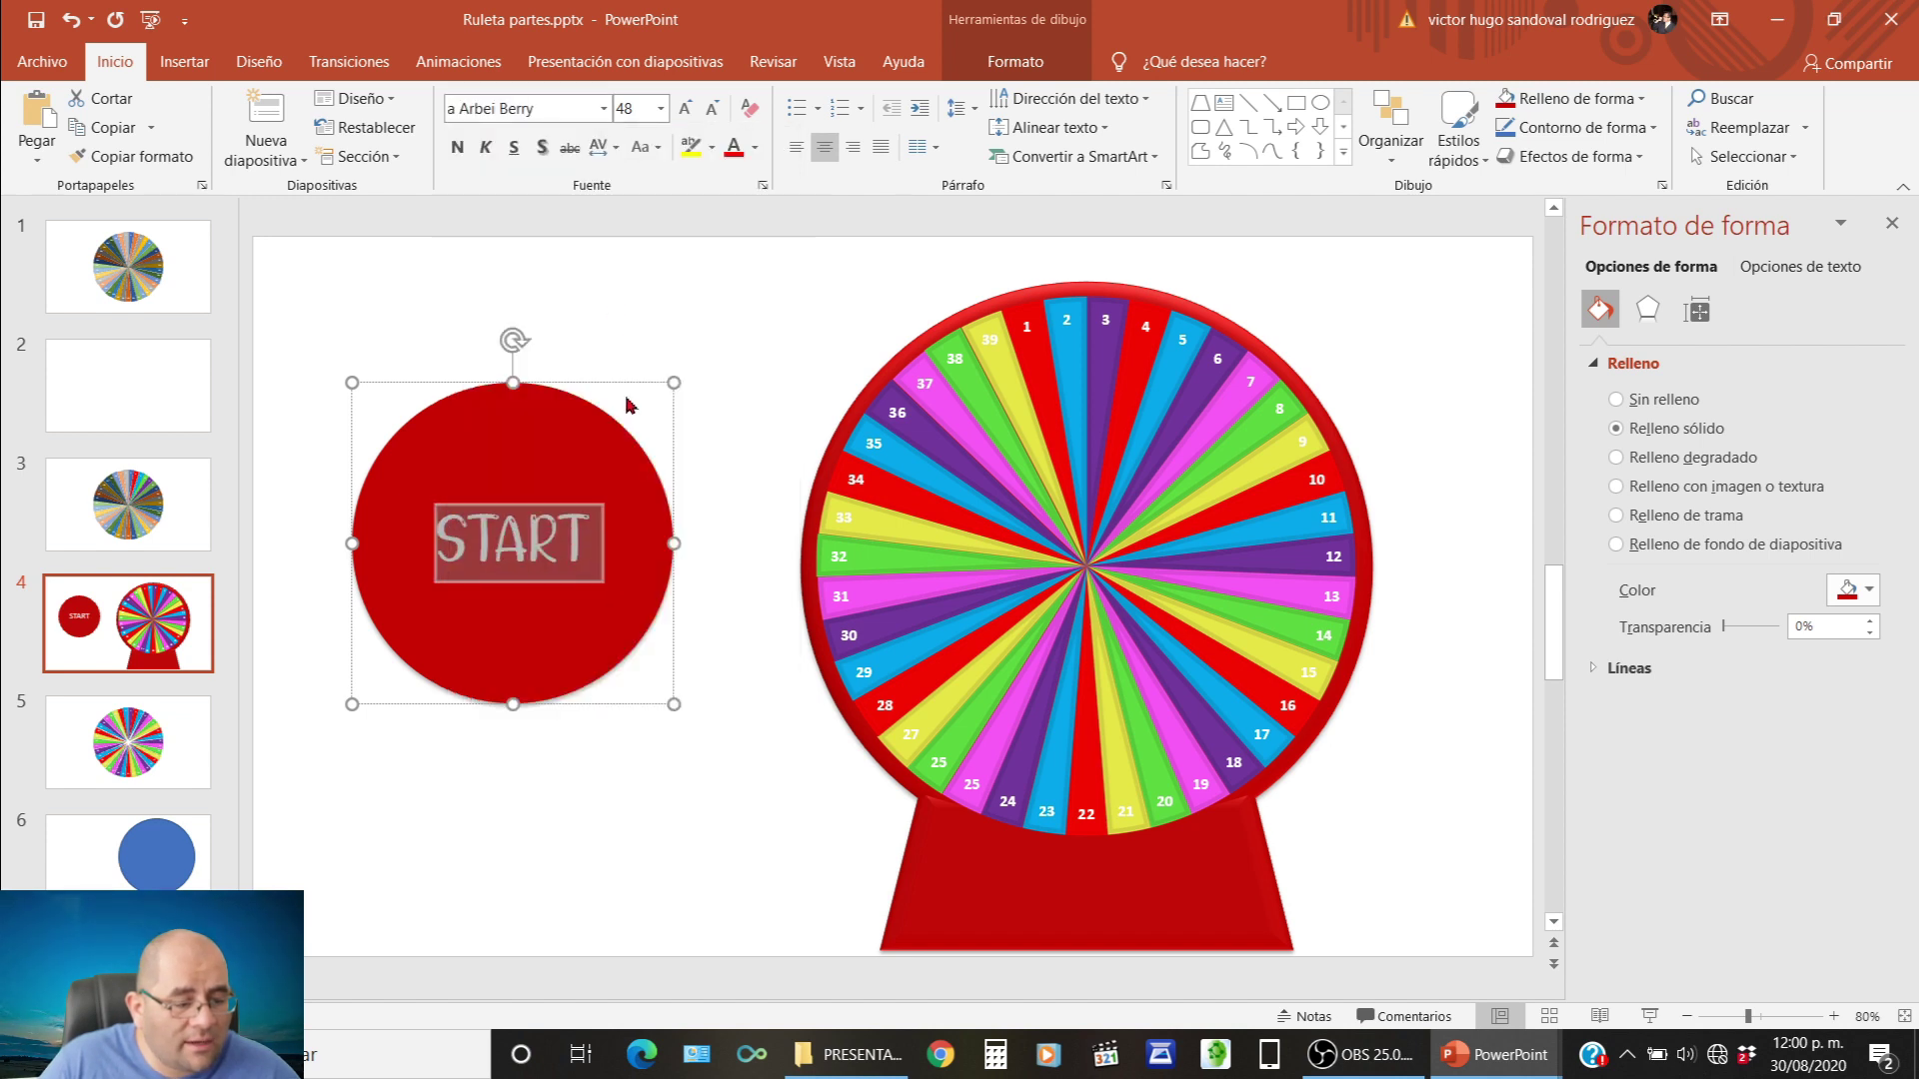
left_click(455, 150)
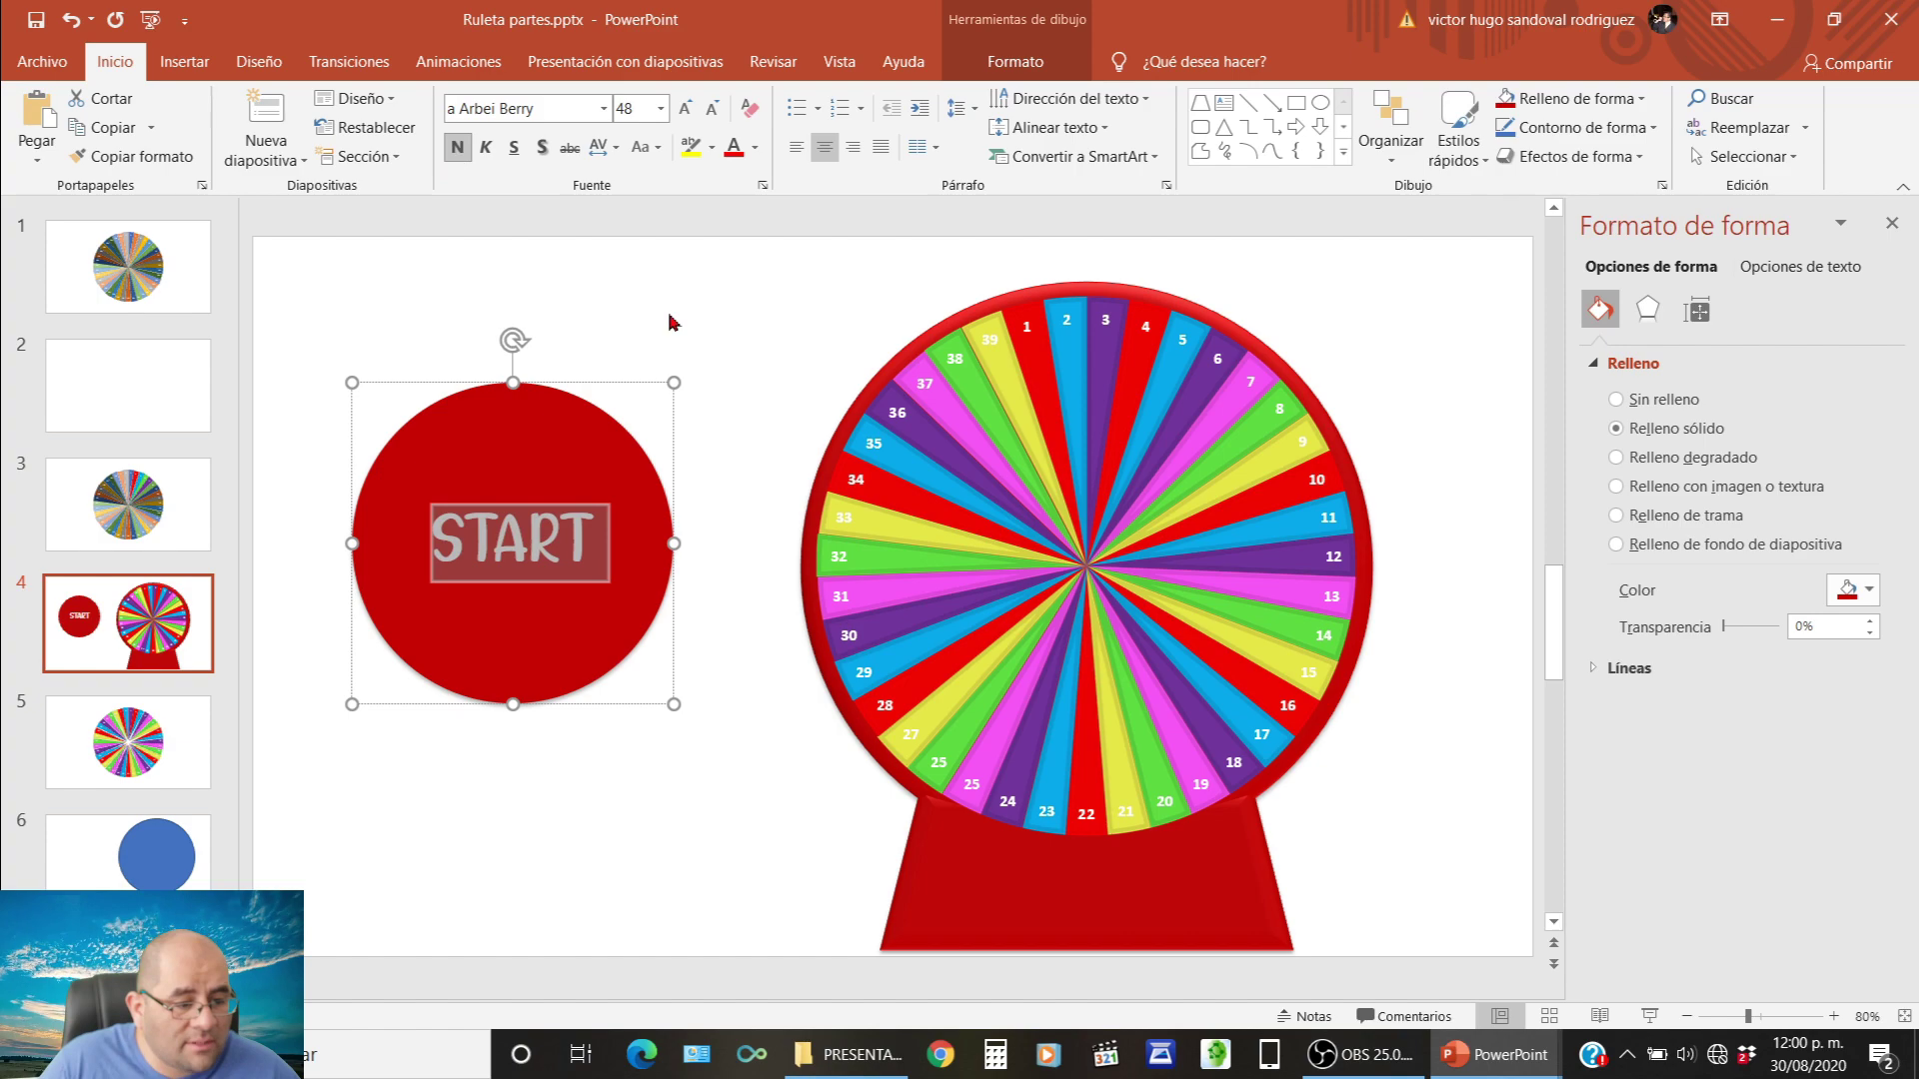
left_click(726, 376)
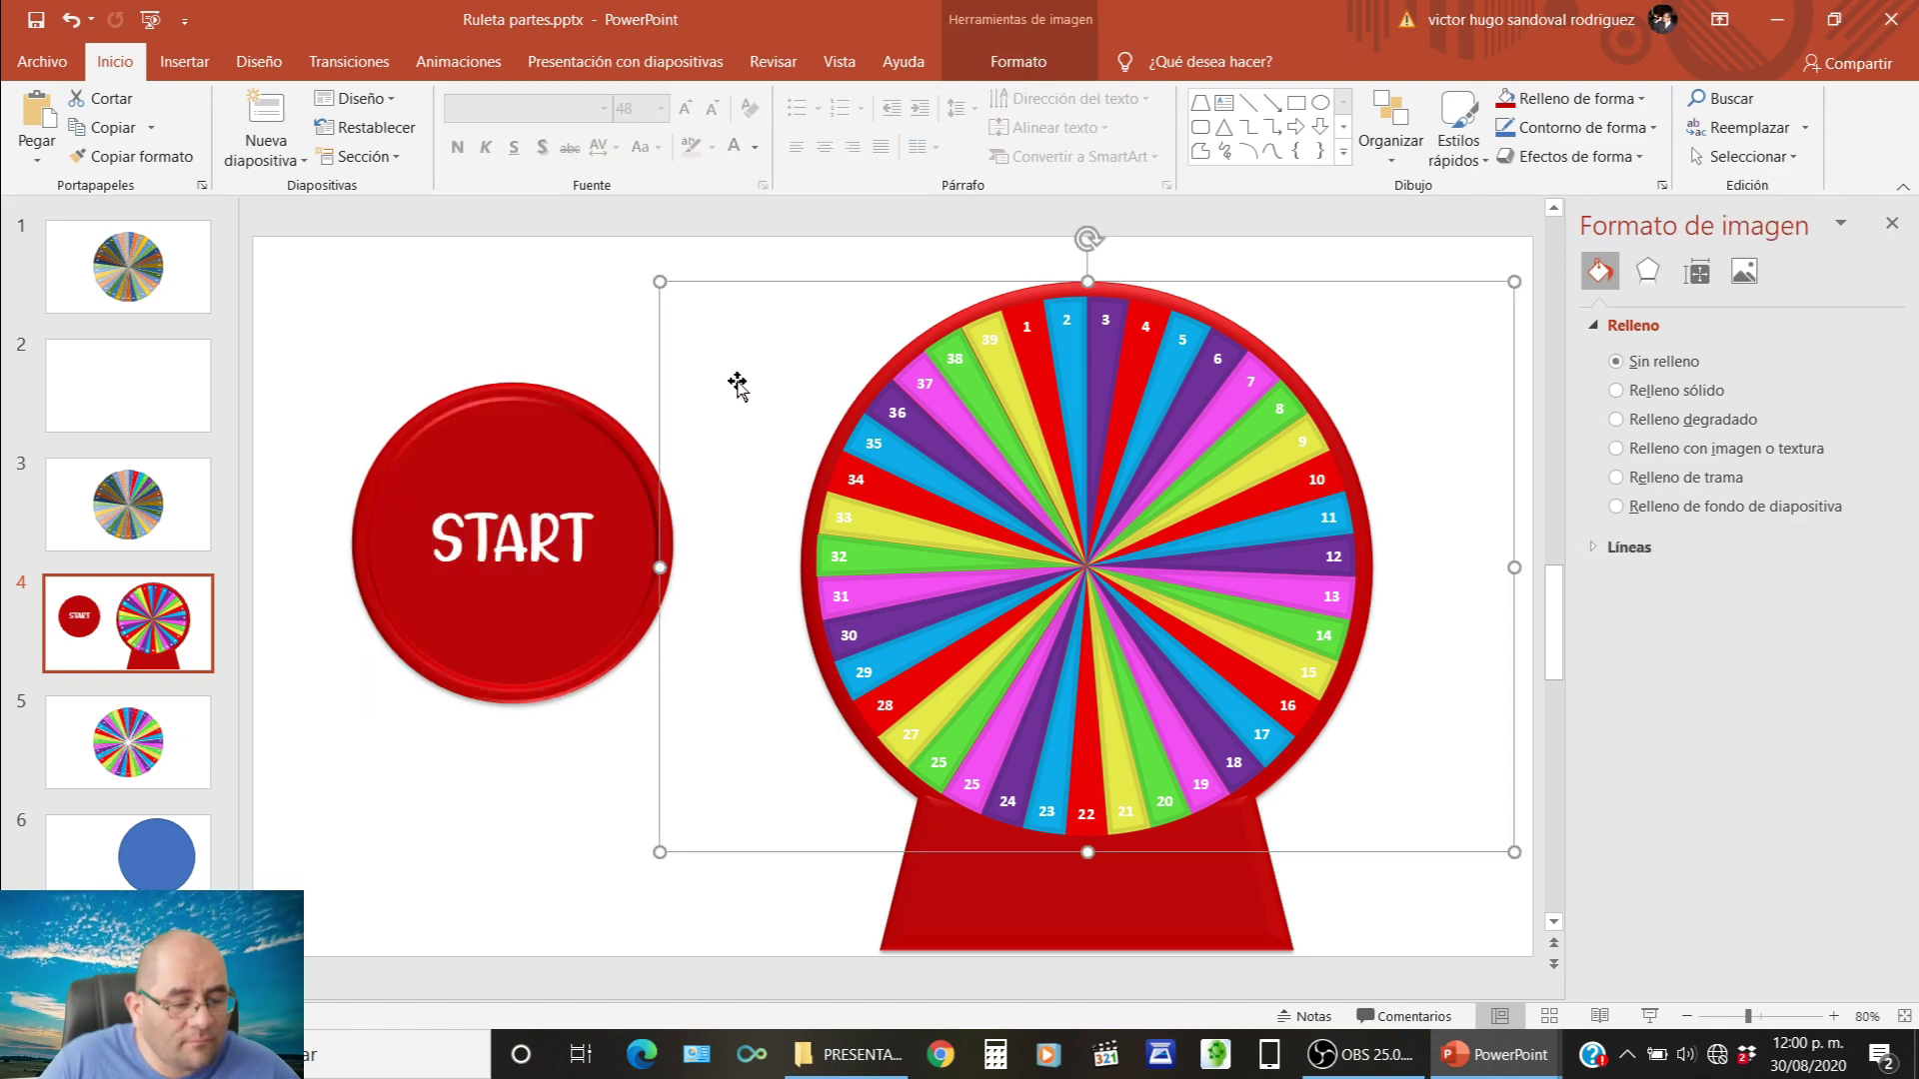
Select the wheel and uncheck 'Al hacer clic con el mouse' in the slide transition settings.
left_click(592, 340)
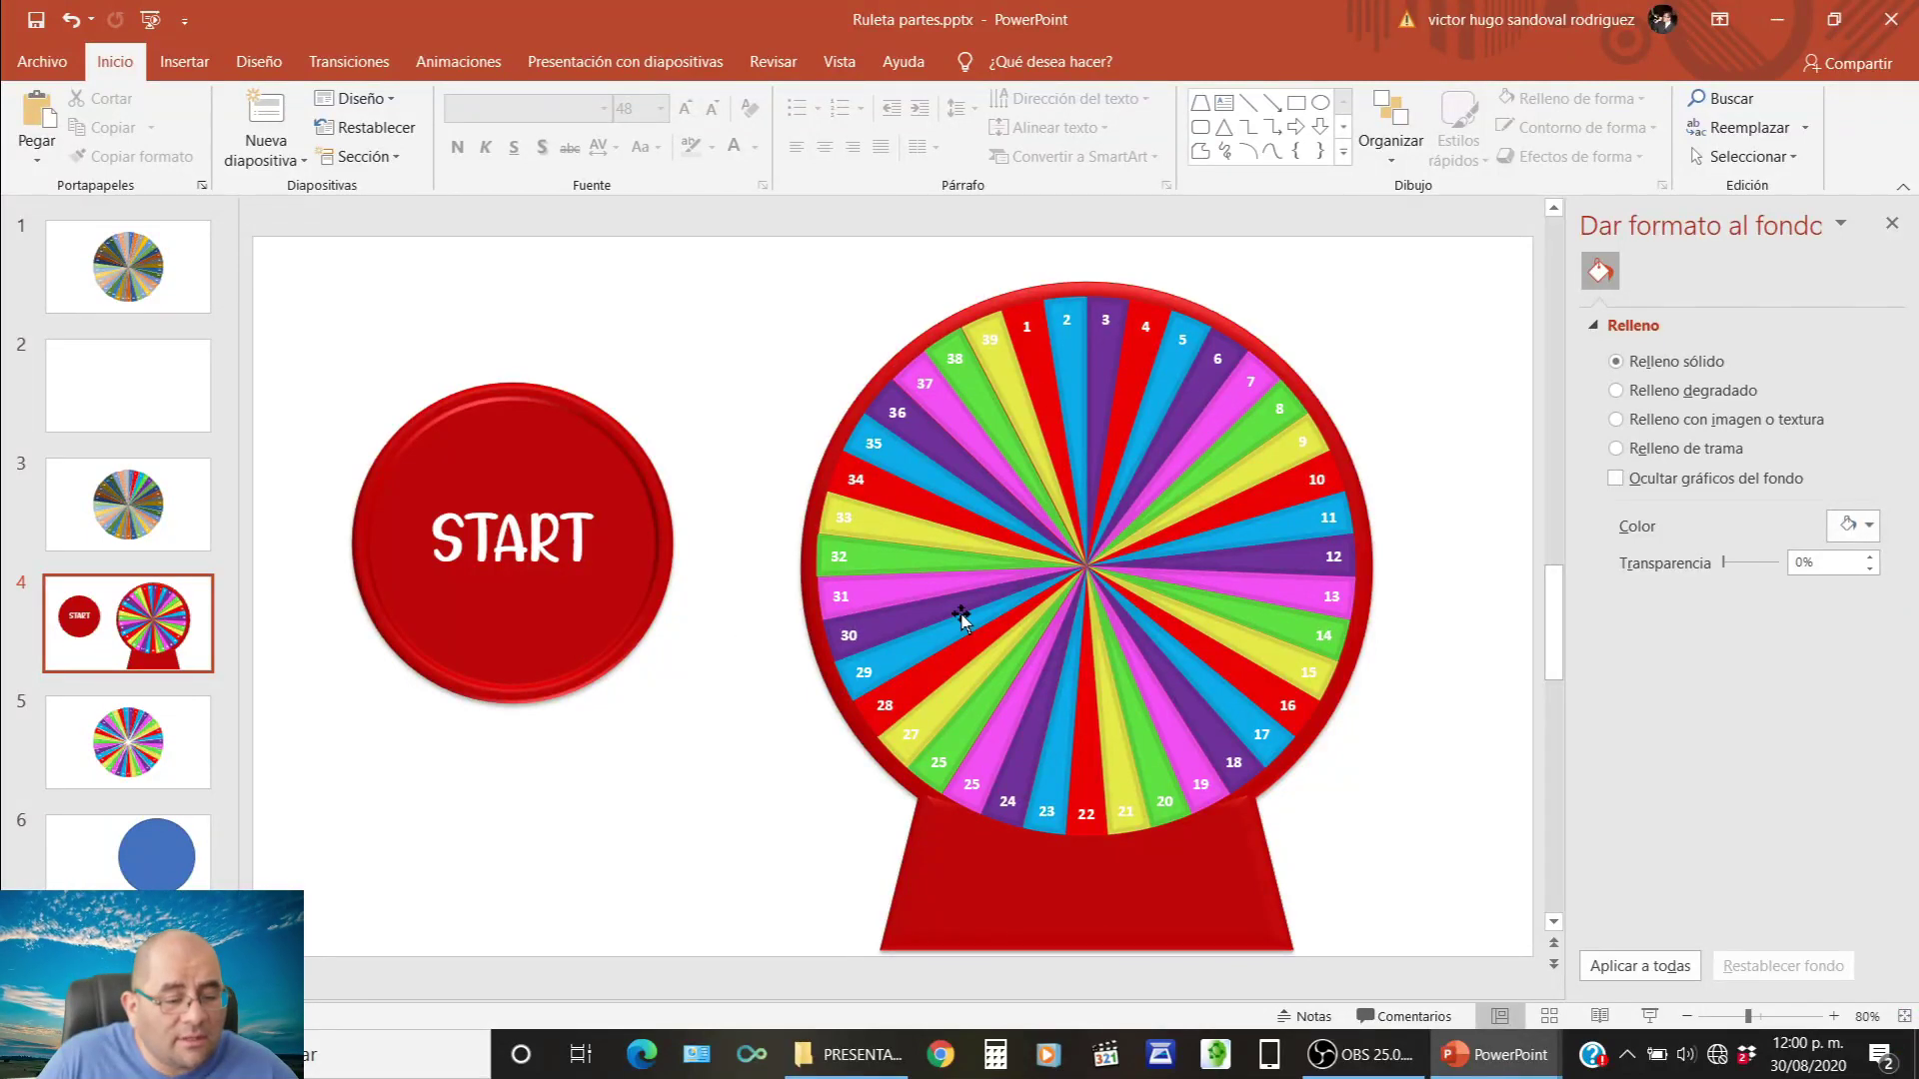
left_click(960, 722)
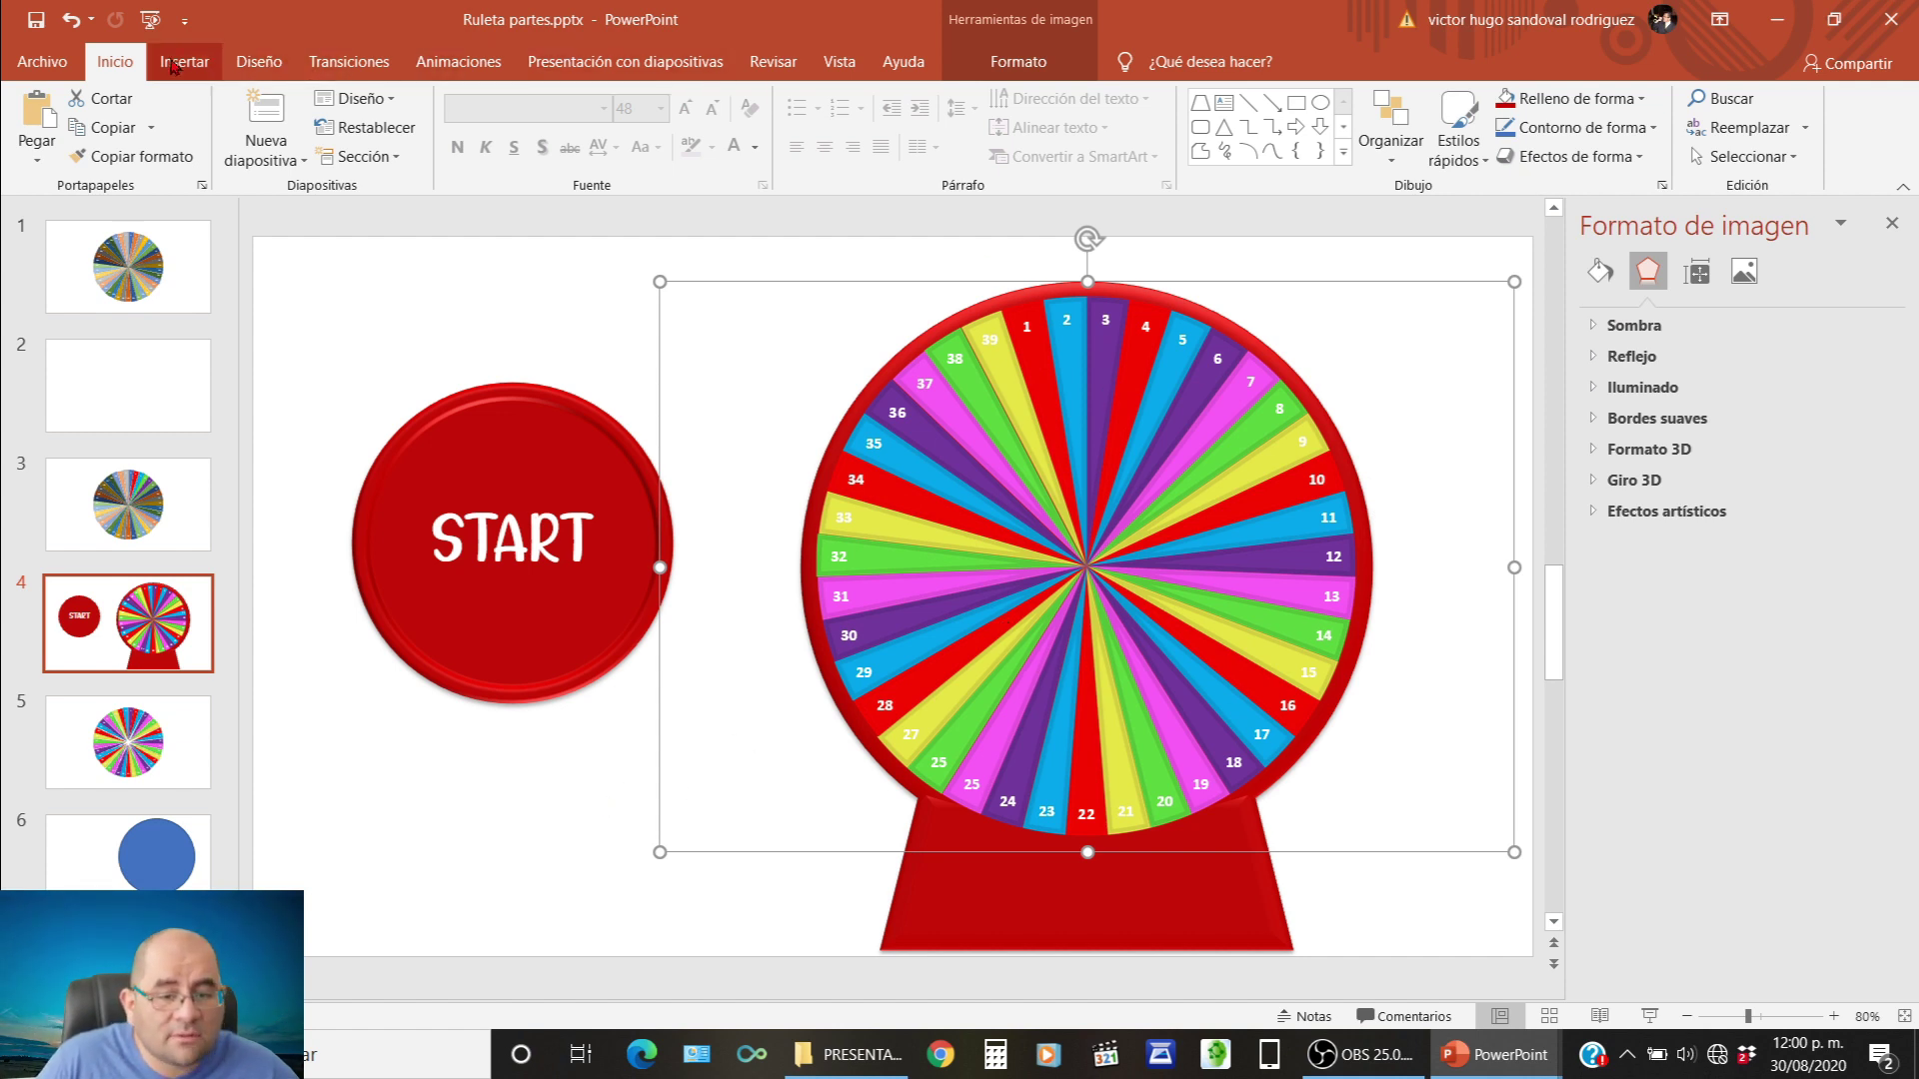
left_click(355, 66)
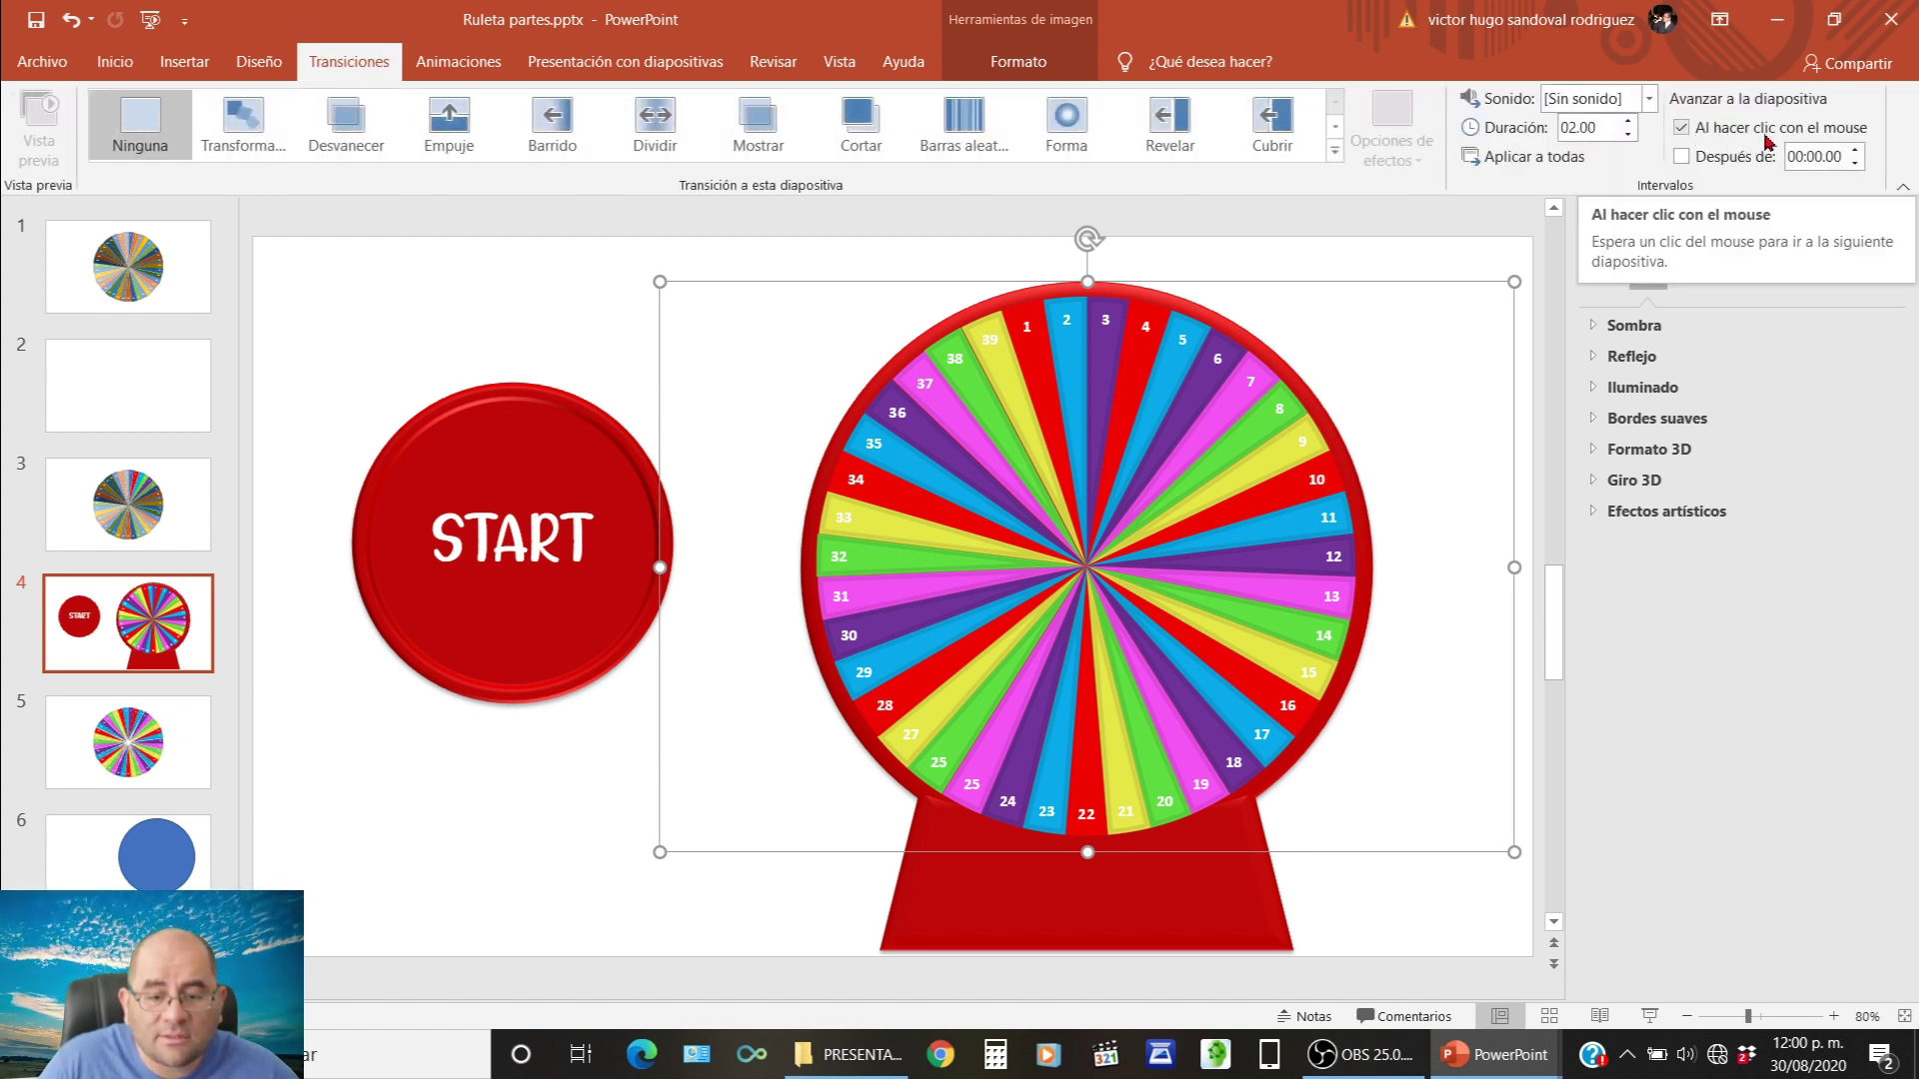
left_click(1681, 128)
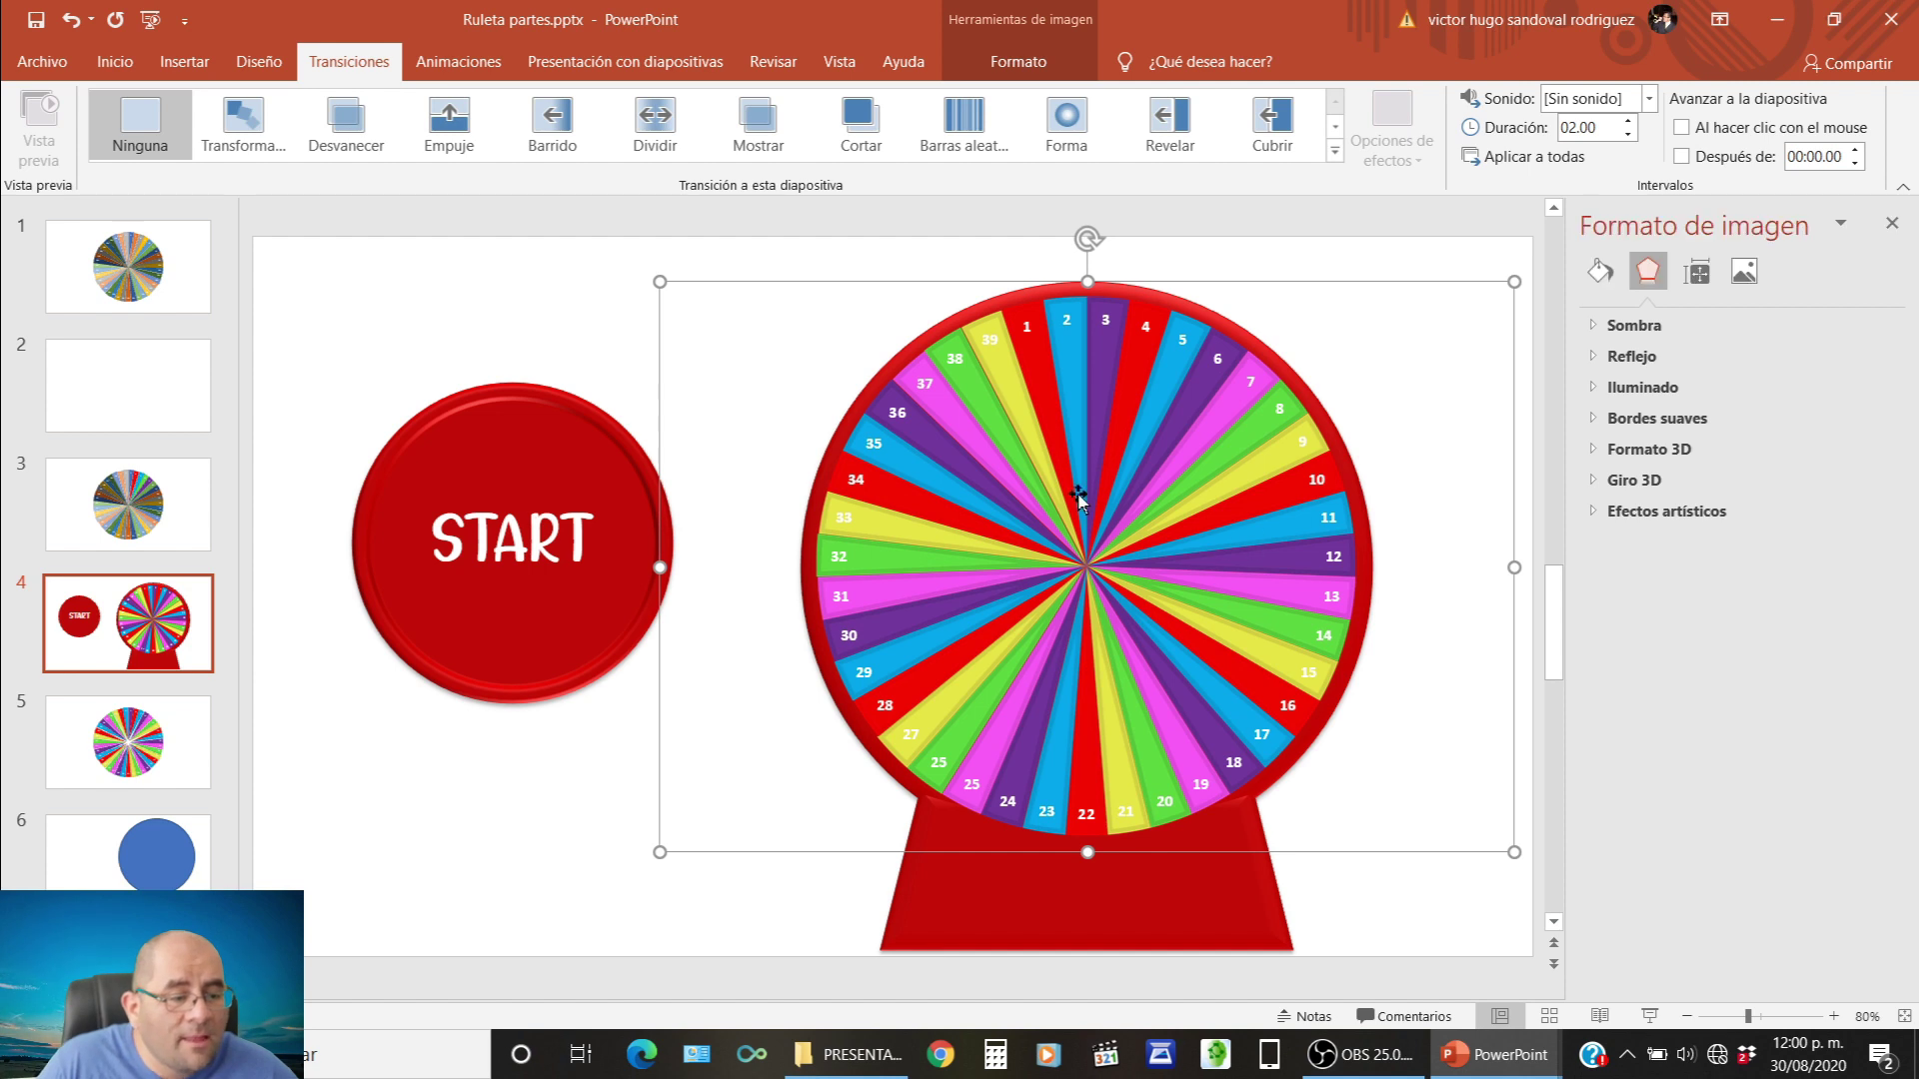
left_click(457, 66)
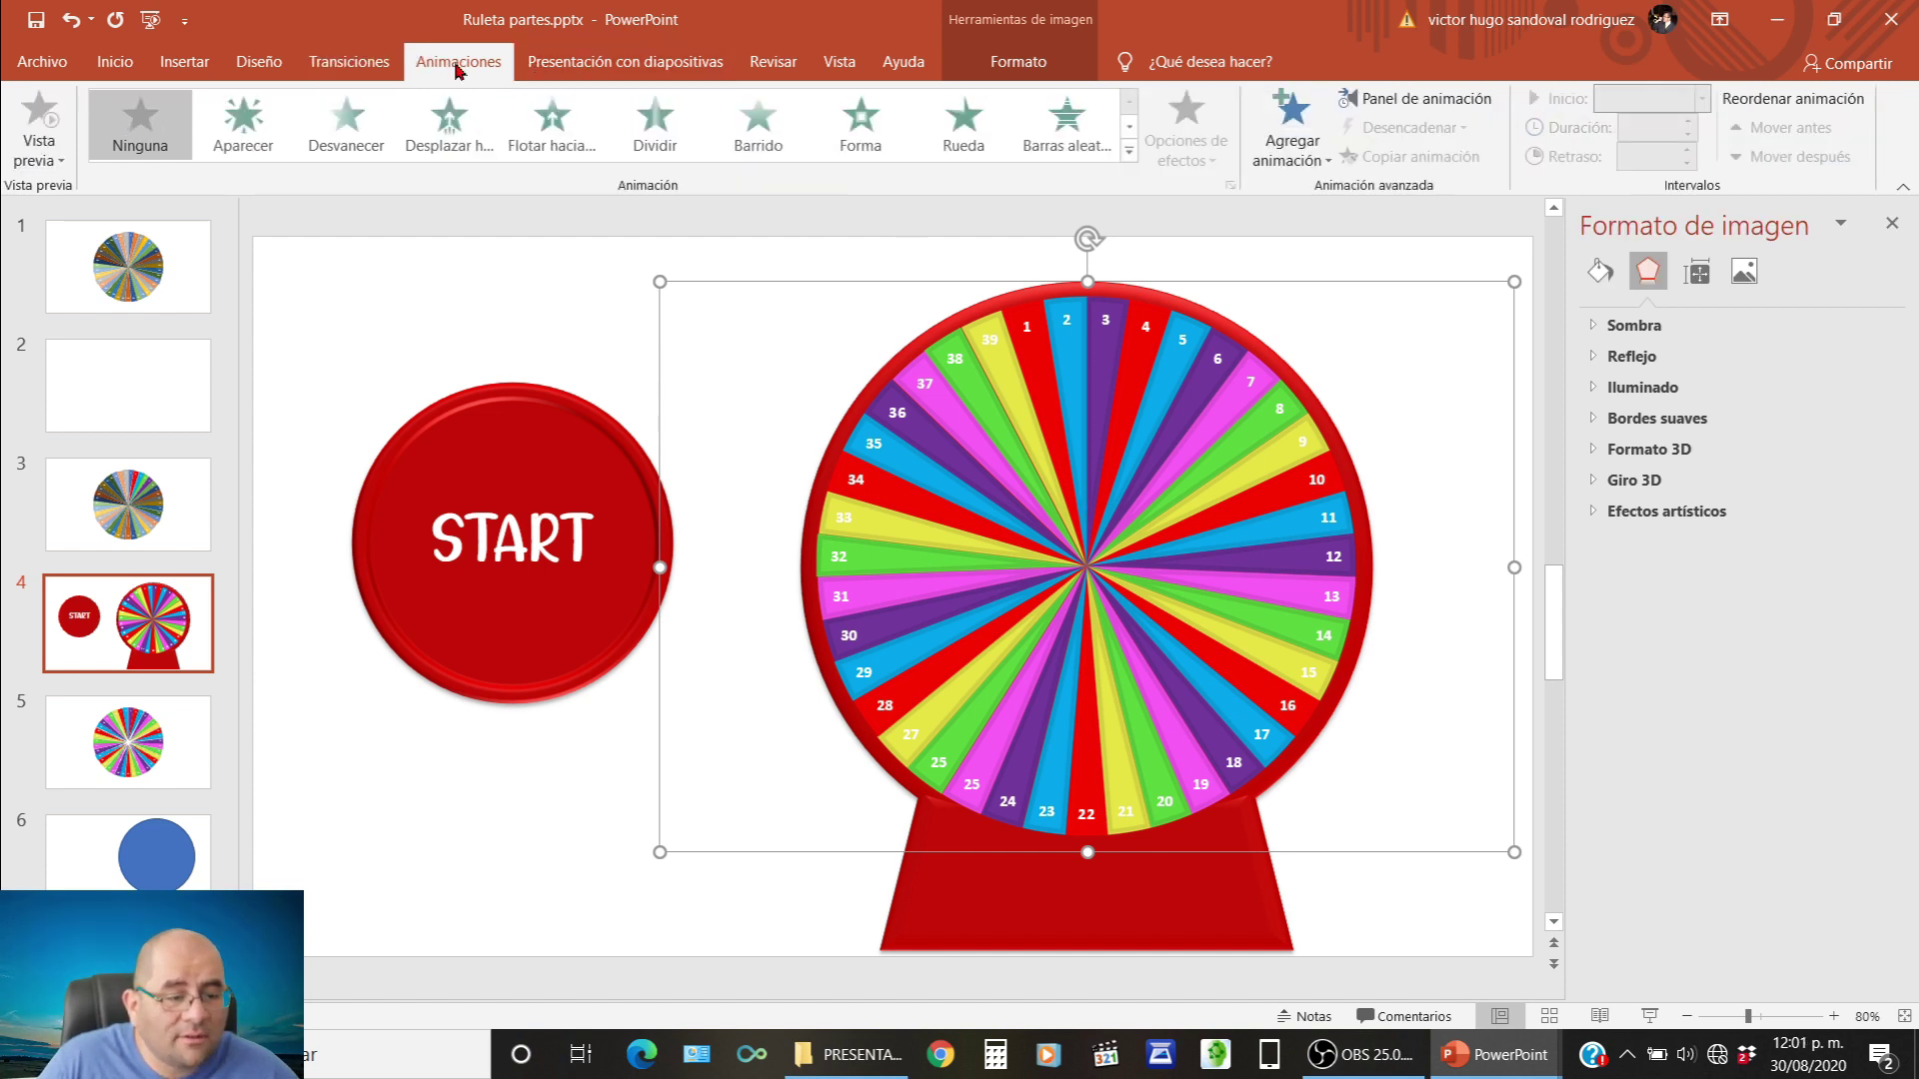
Add the Girar spin emphasis to the wheel picture and open its item options in the animation pane.
left_click(1291, 125)
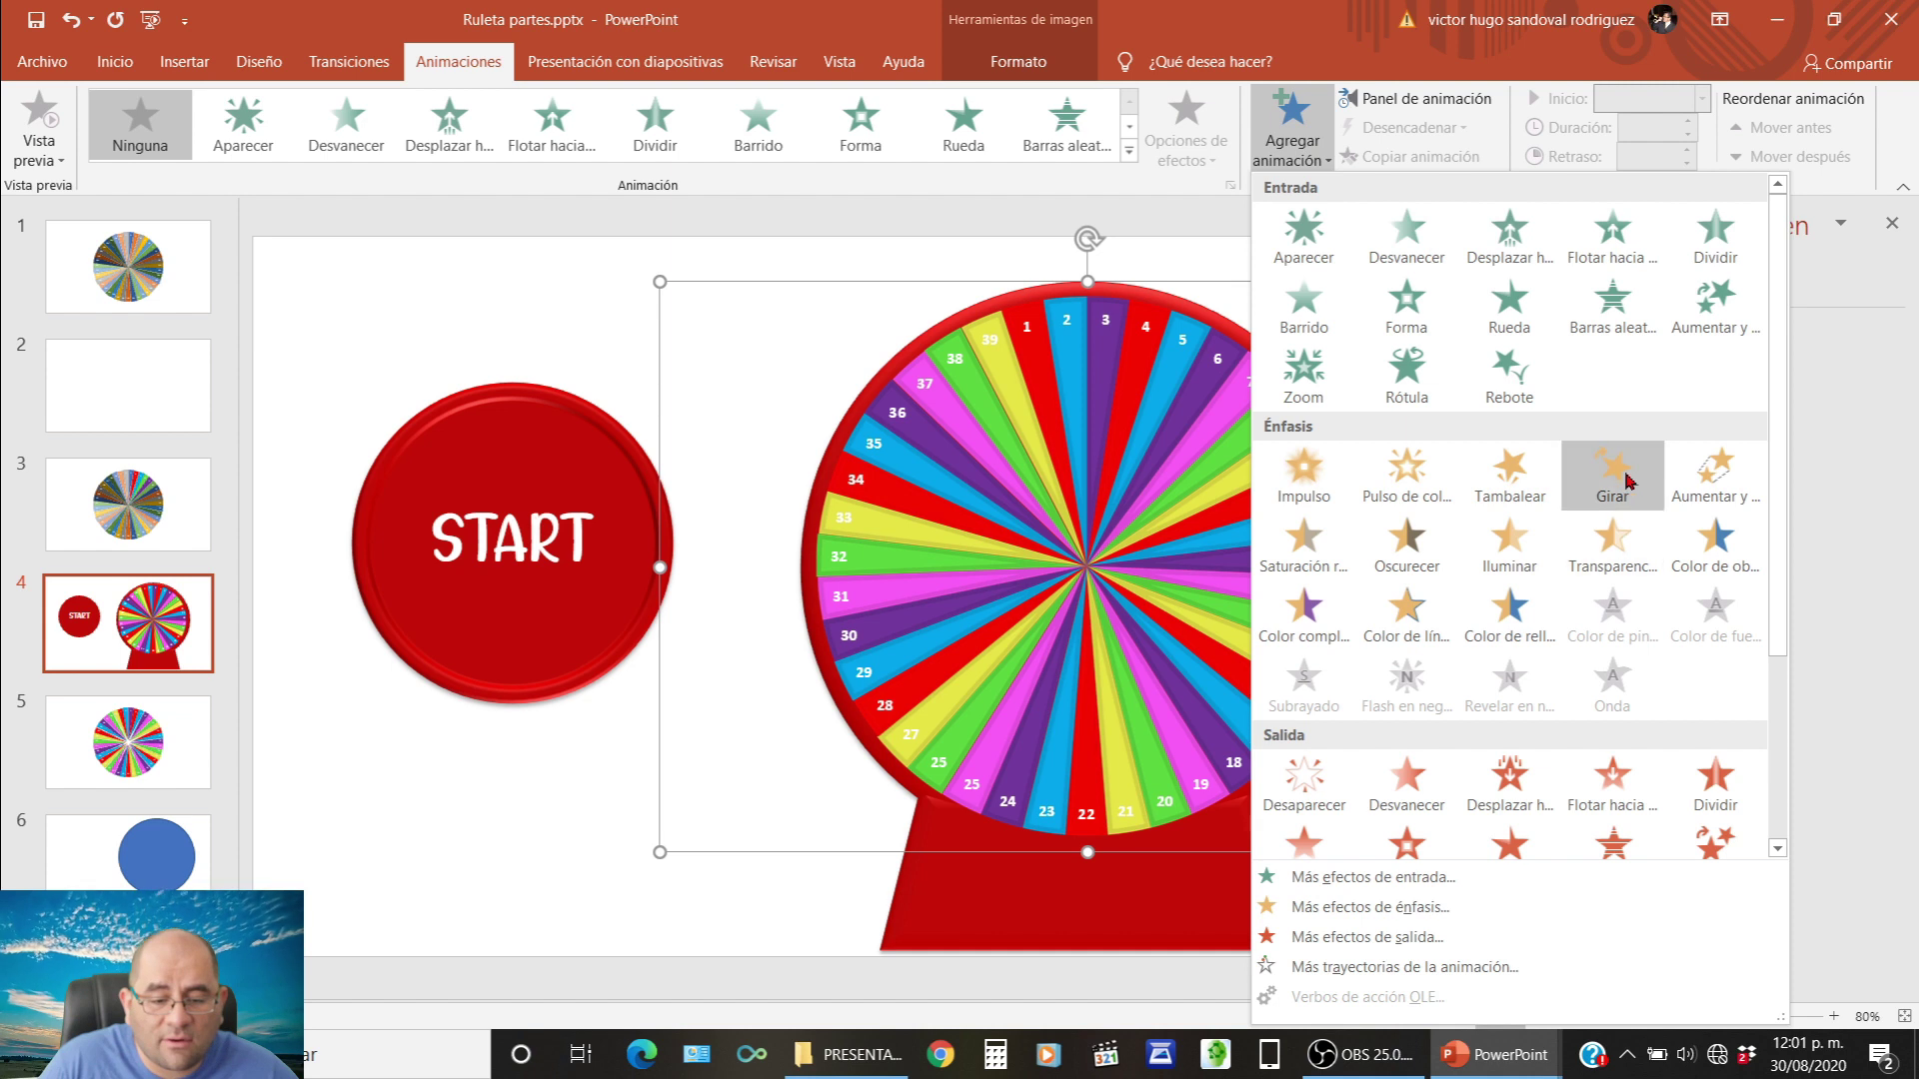
left_click(1629, 481)
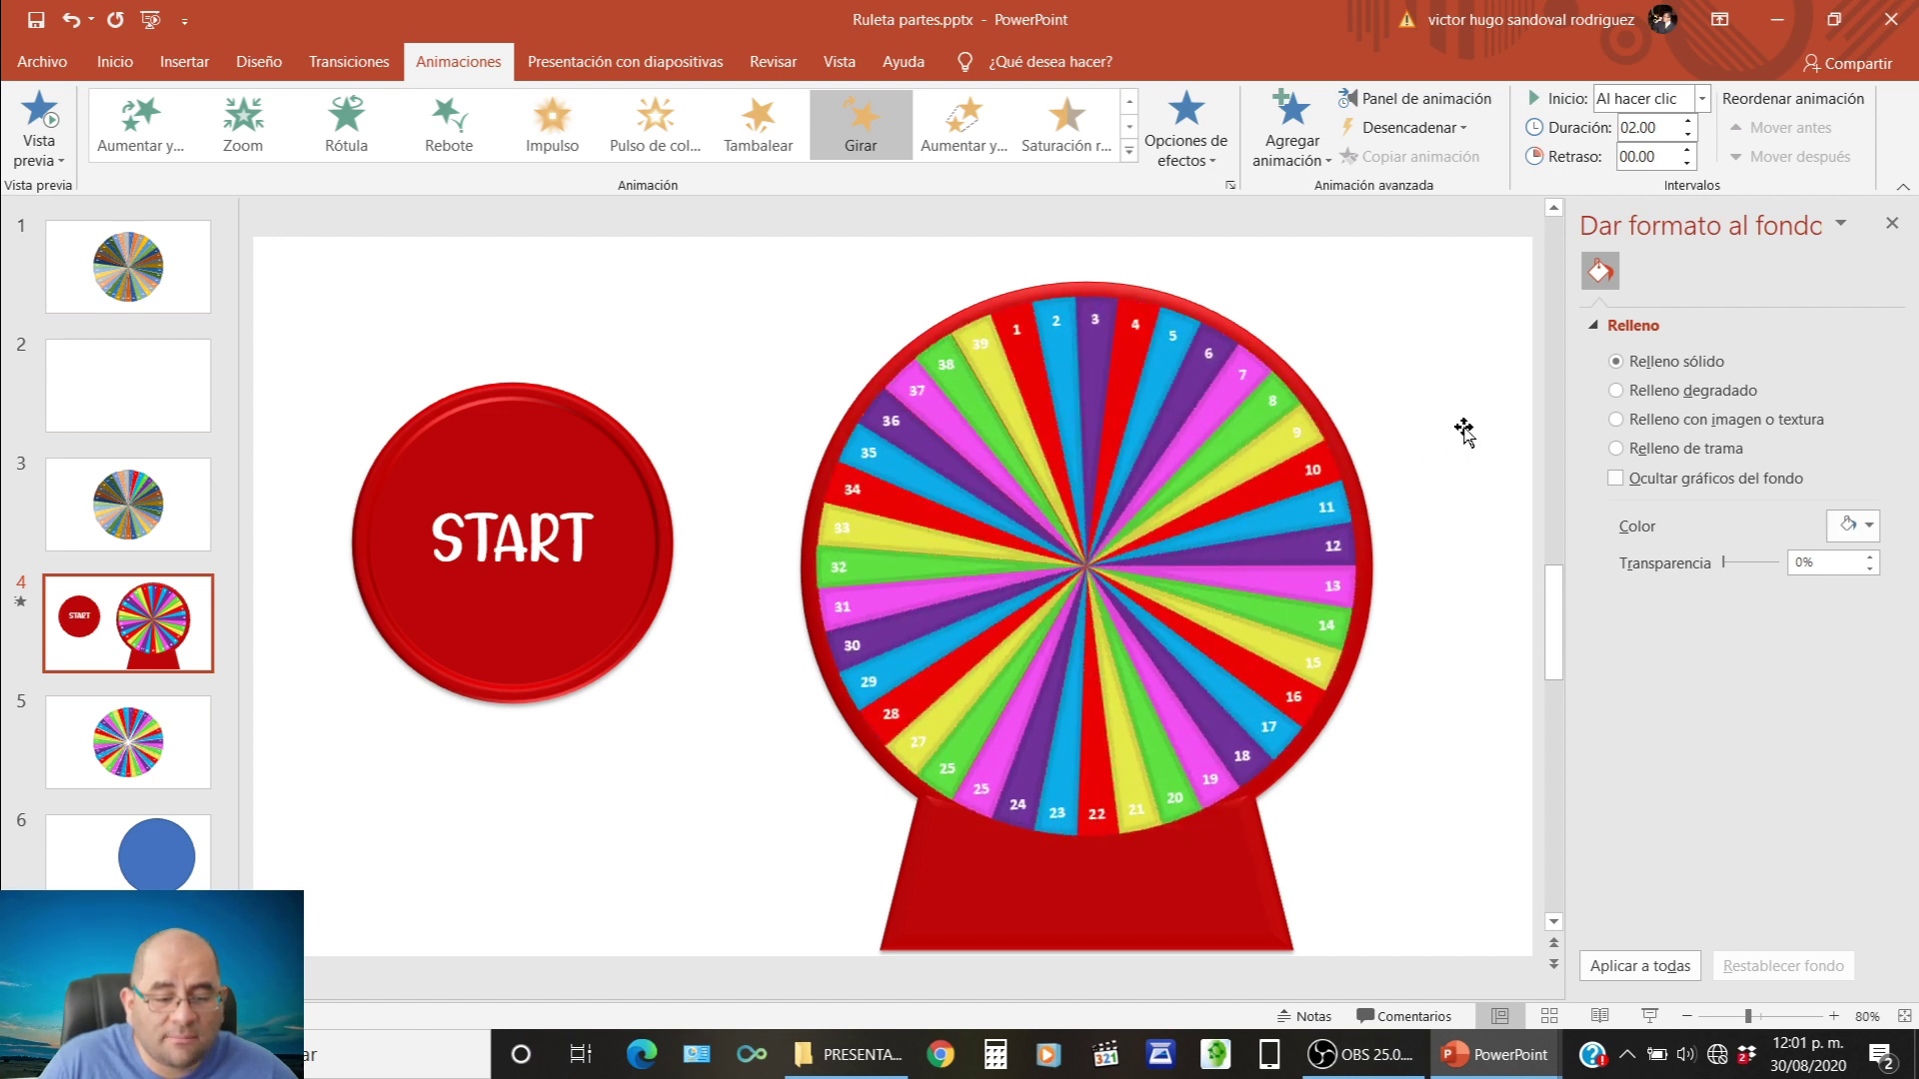
left_click(1168, 465)
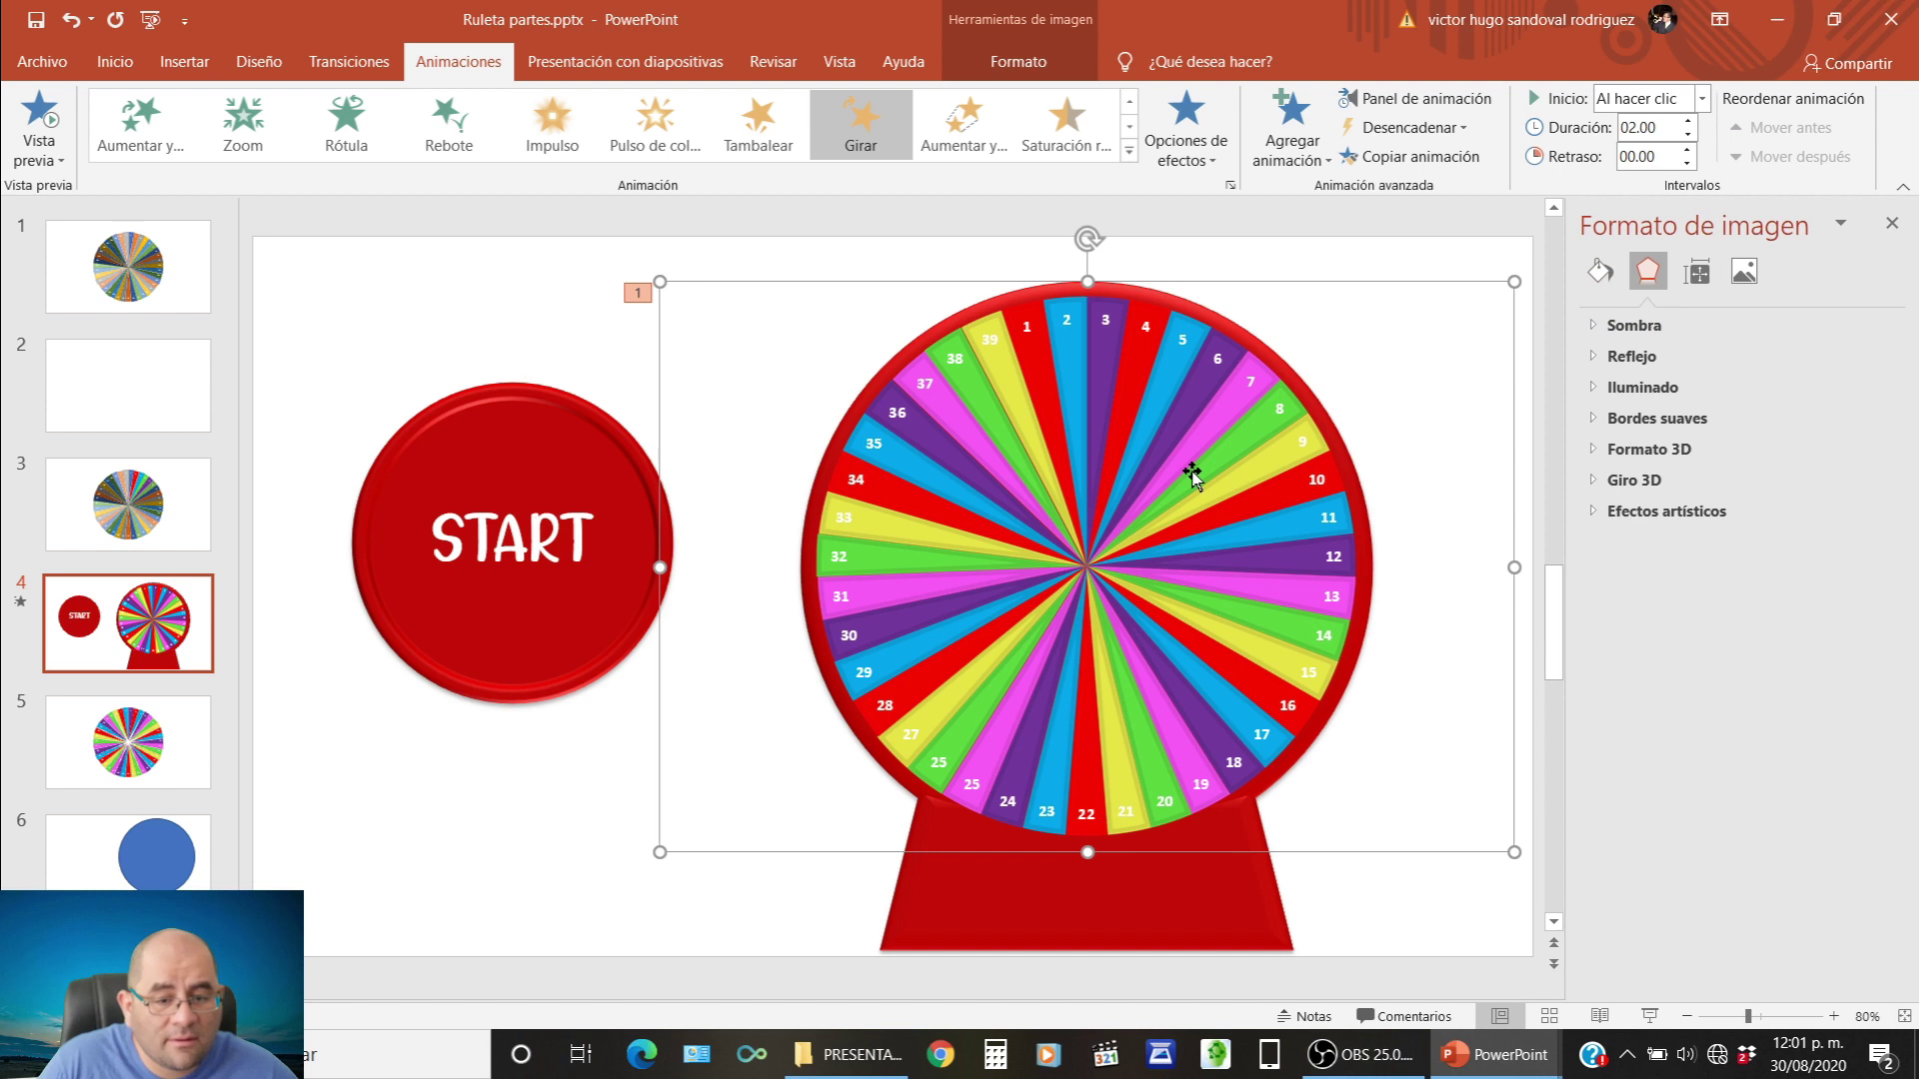
left_click(1404, 101)
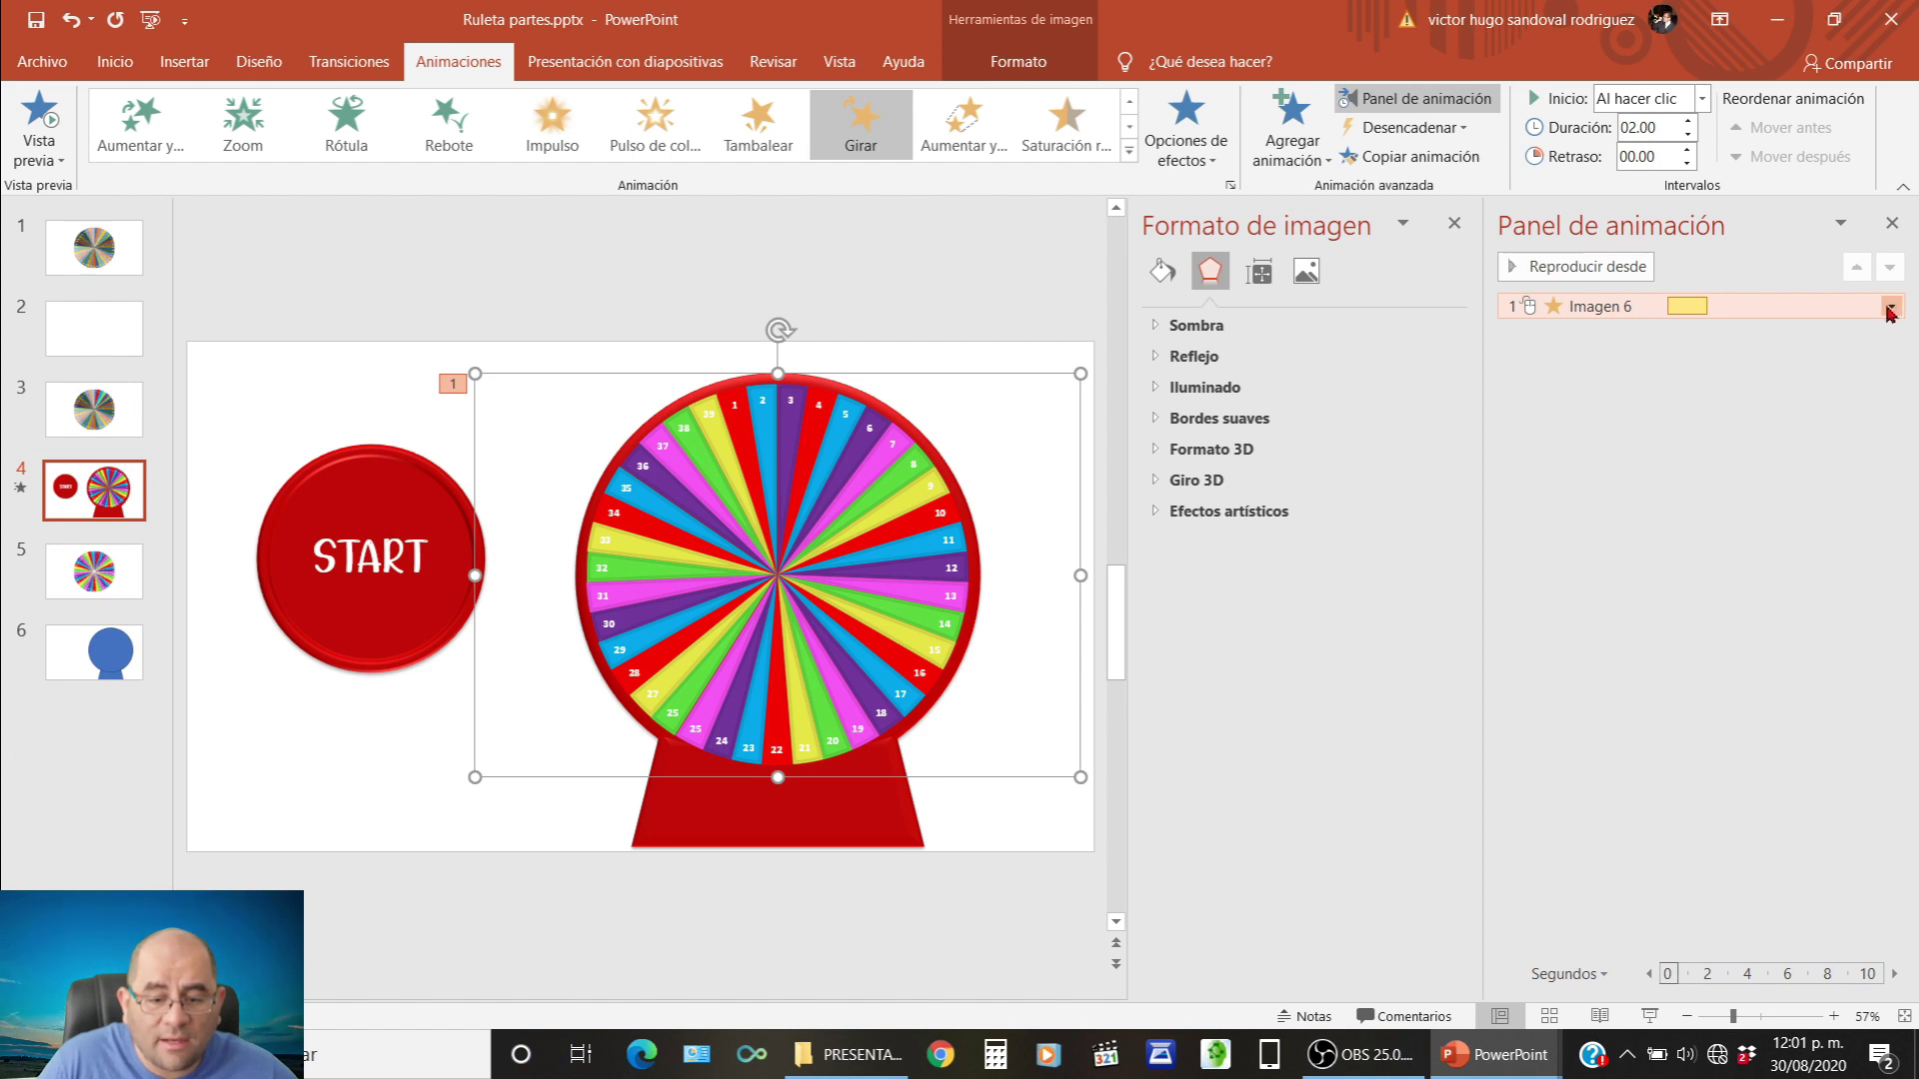
left_click(1889, 308)
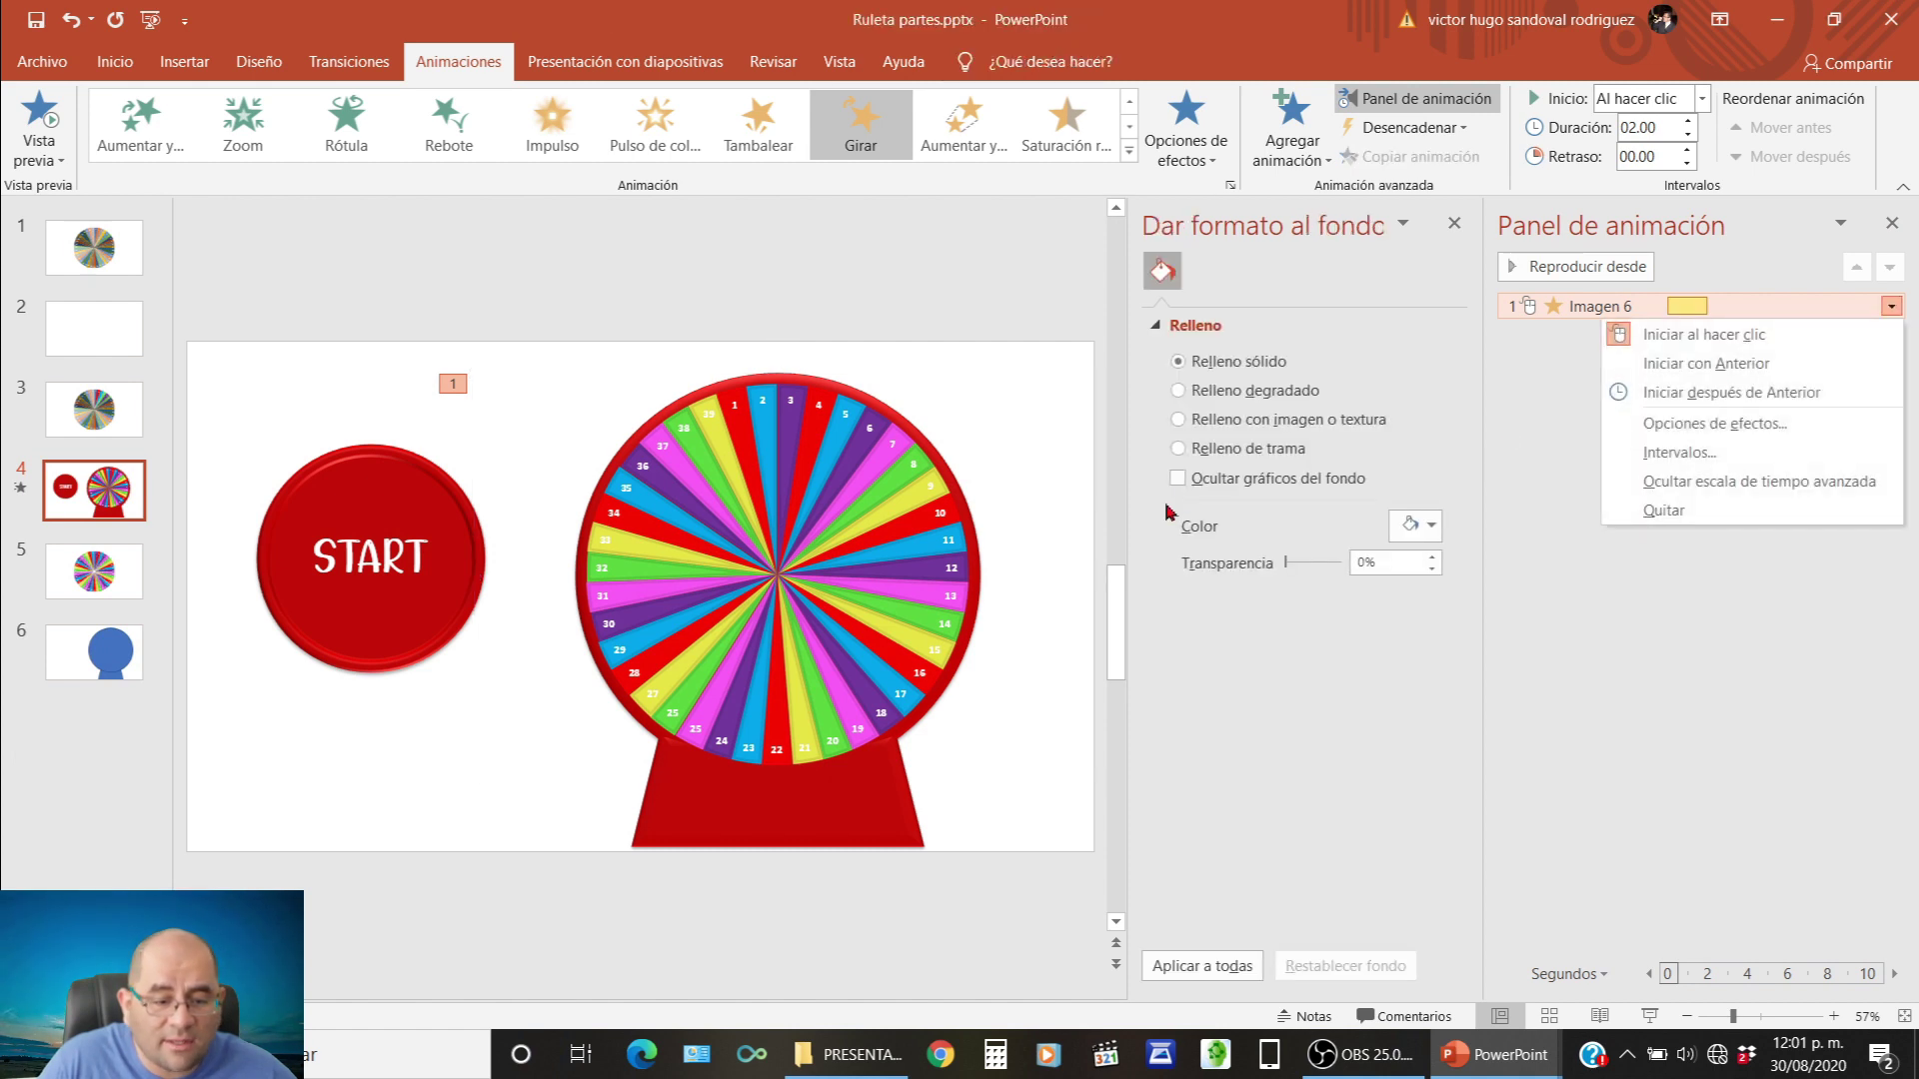
left_click(1454, 223)
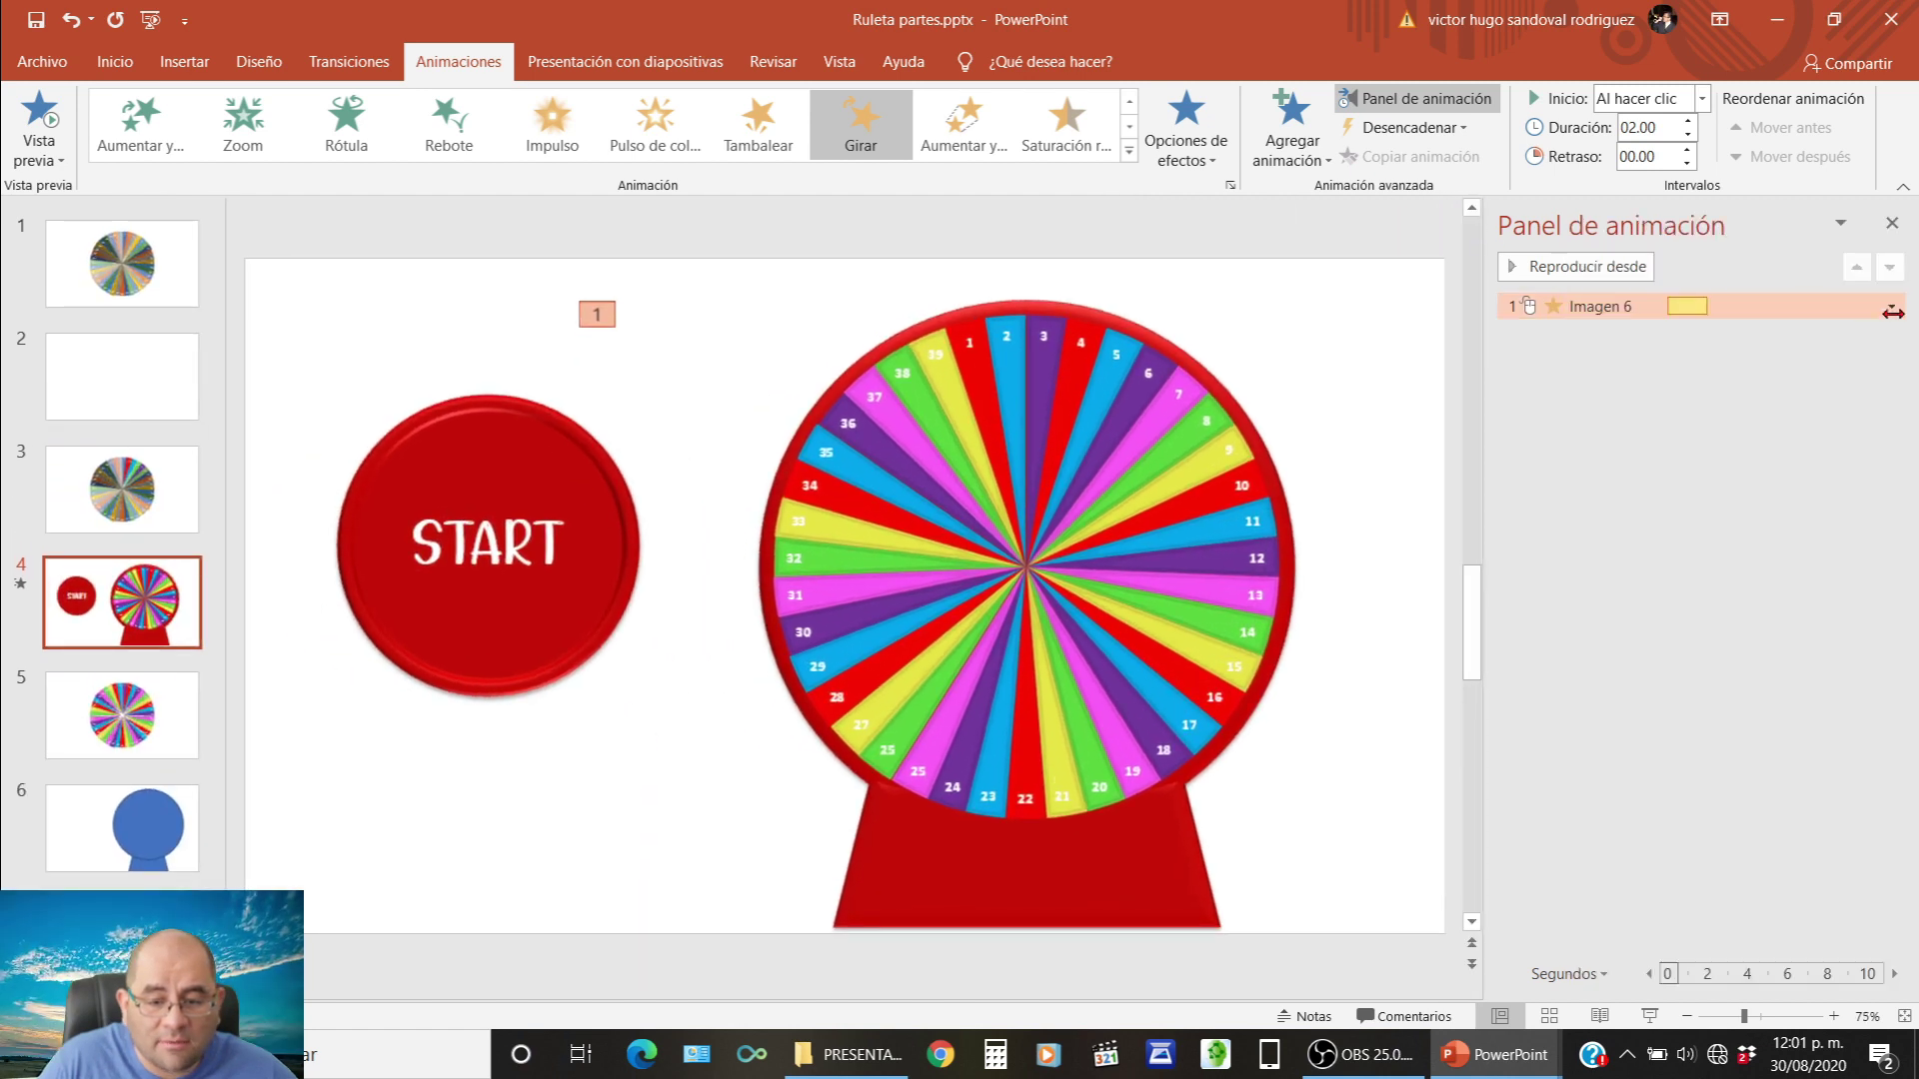
left_click(1891, 308)
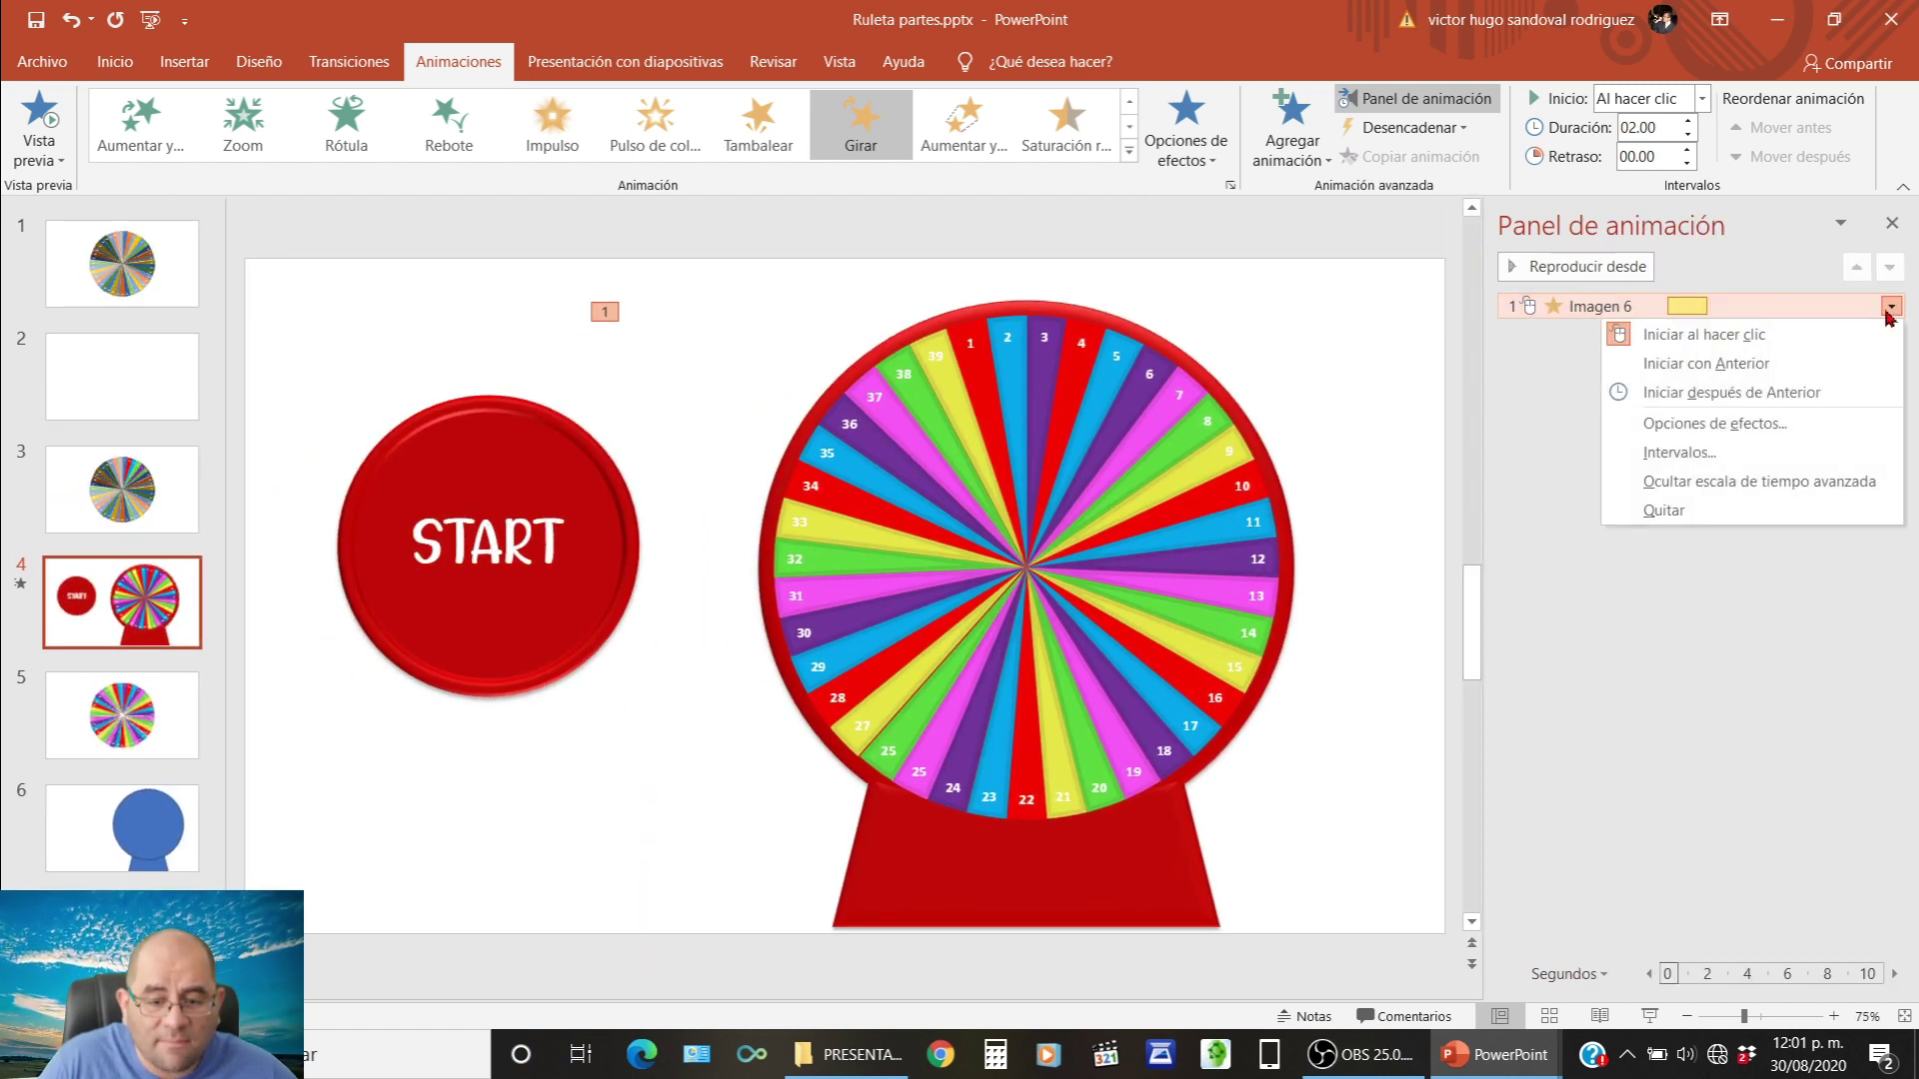
Set the Girar spin to 1 second, repeating until next click, triggered by clicking Elipse 10: START.
left_click(1713, 454)
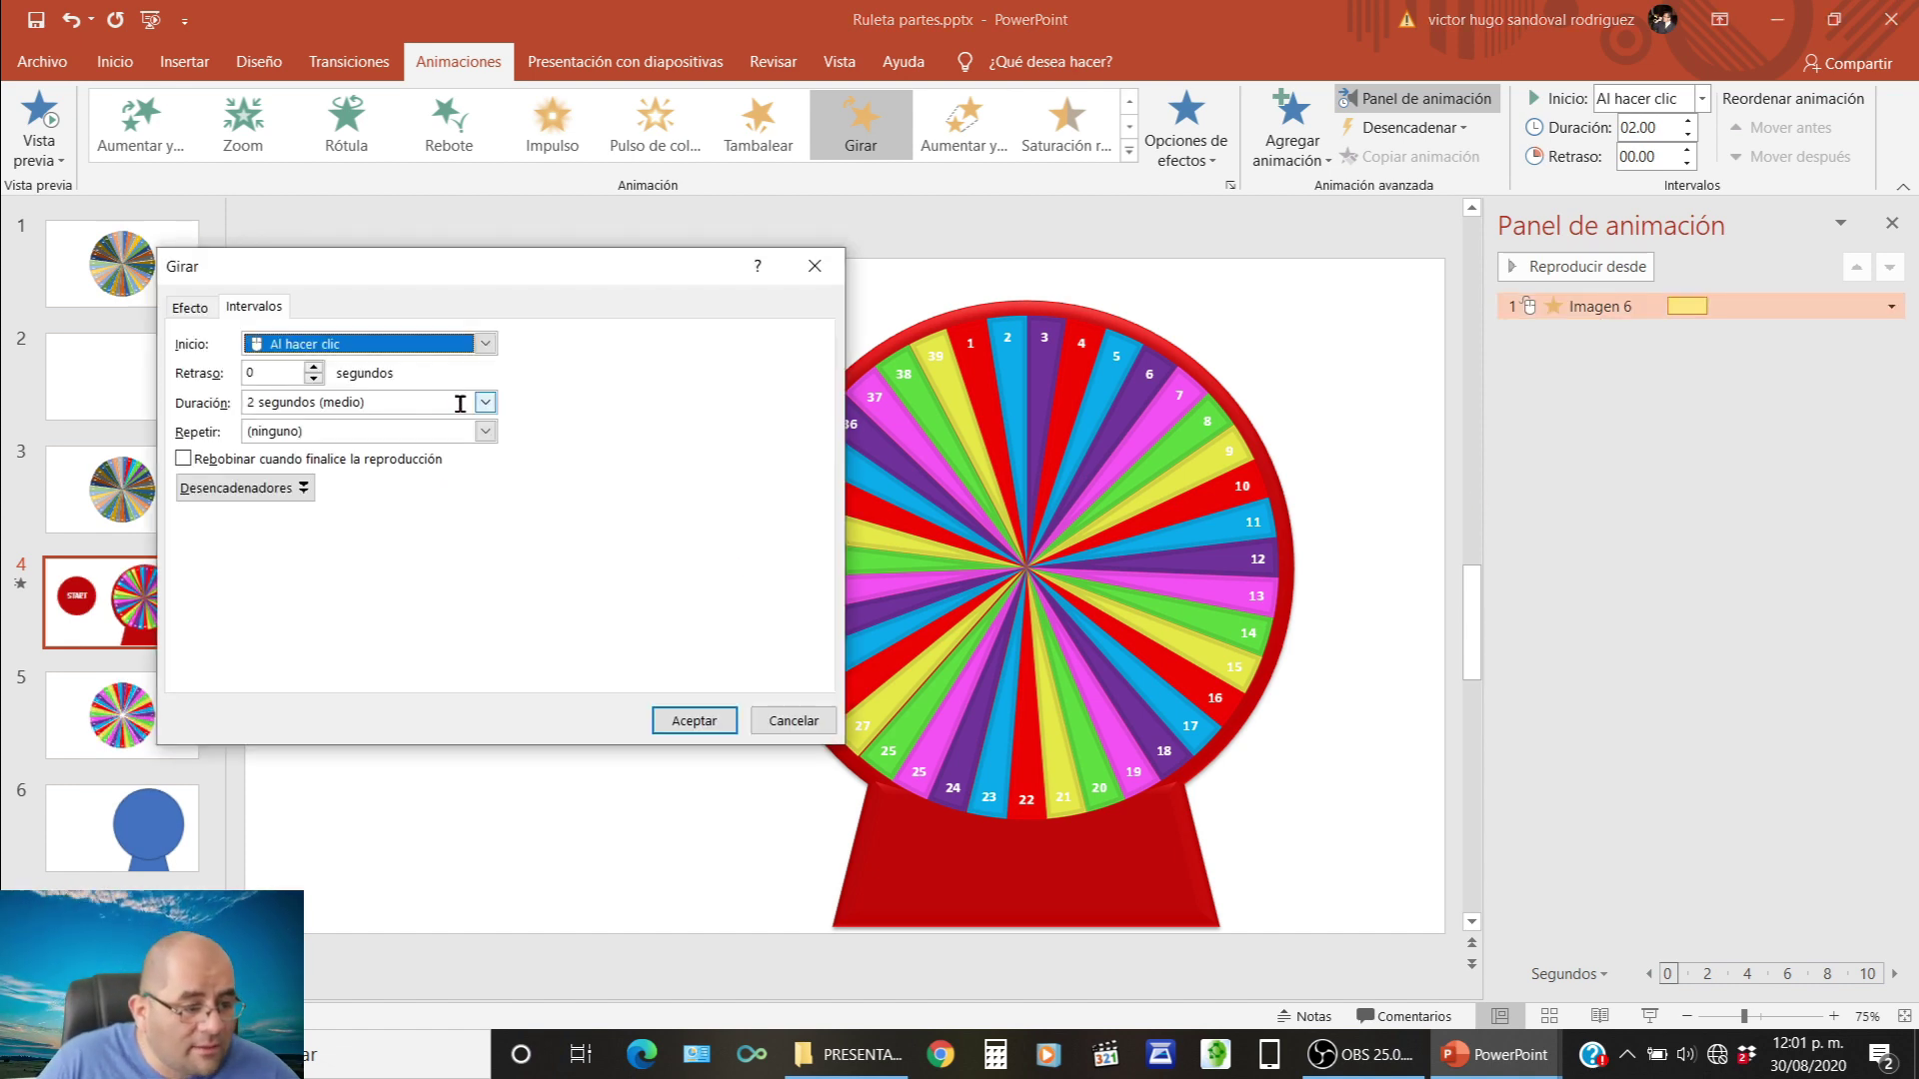
left_click(486, 402)
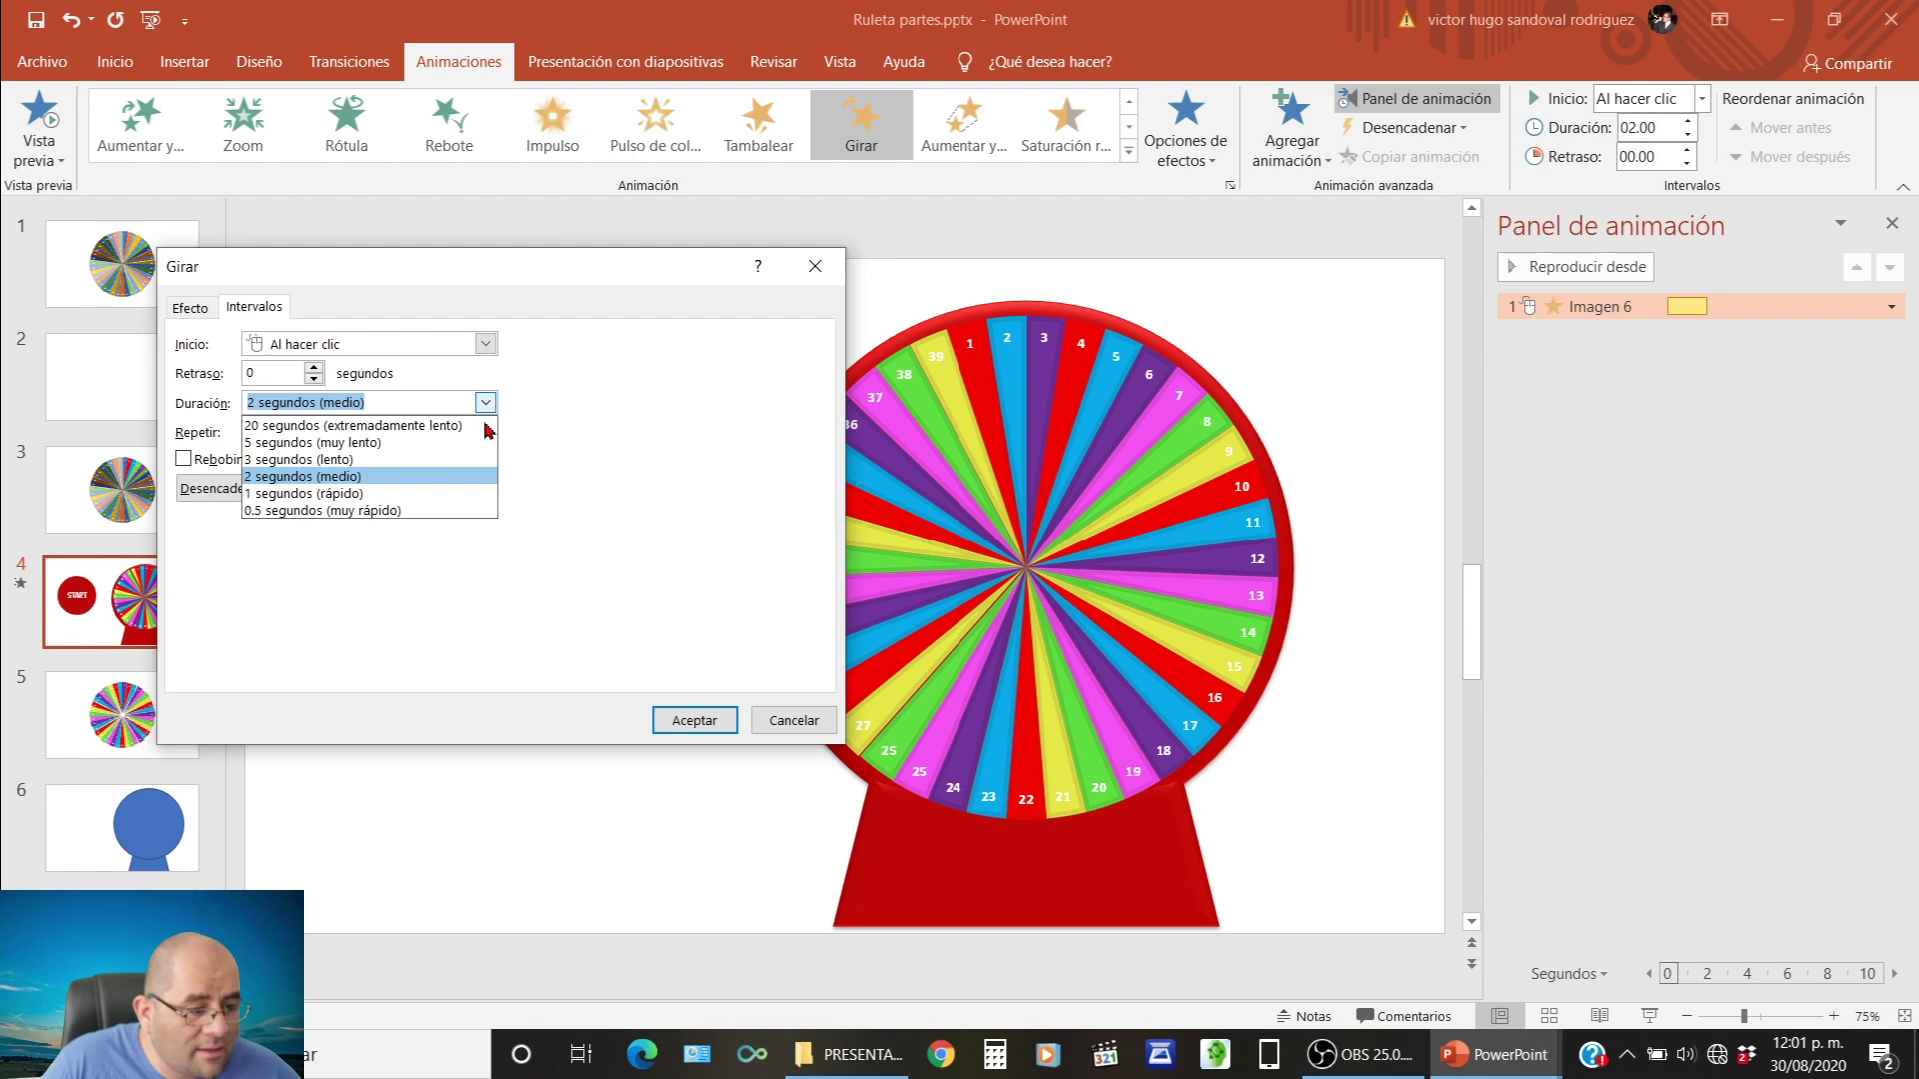
left_click(449, 494)
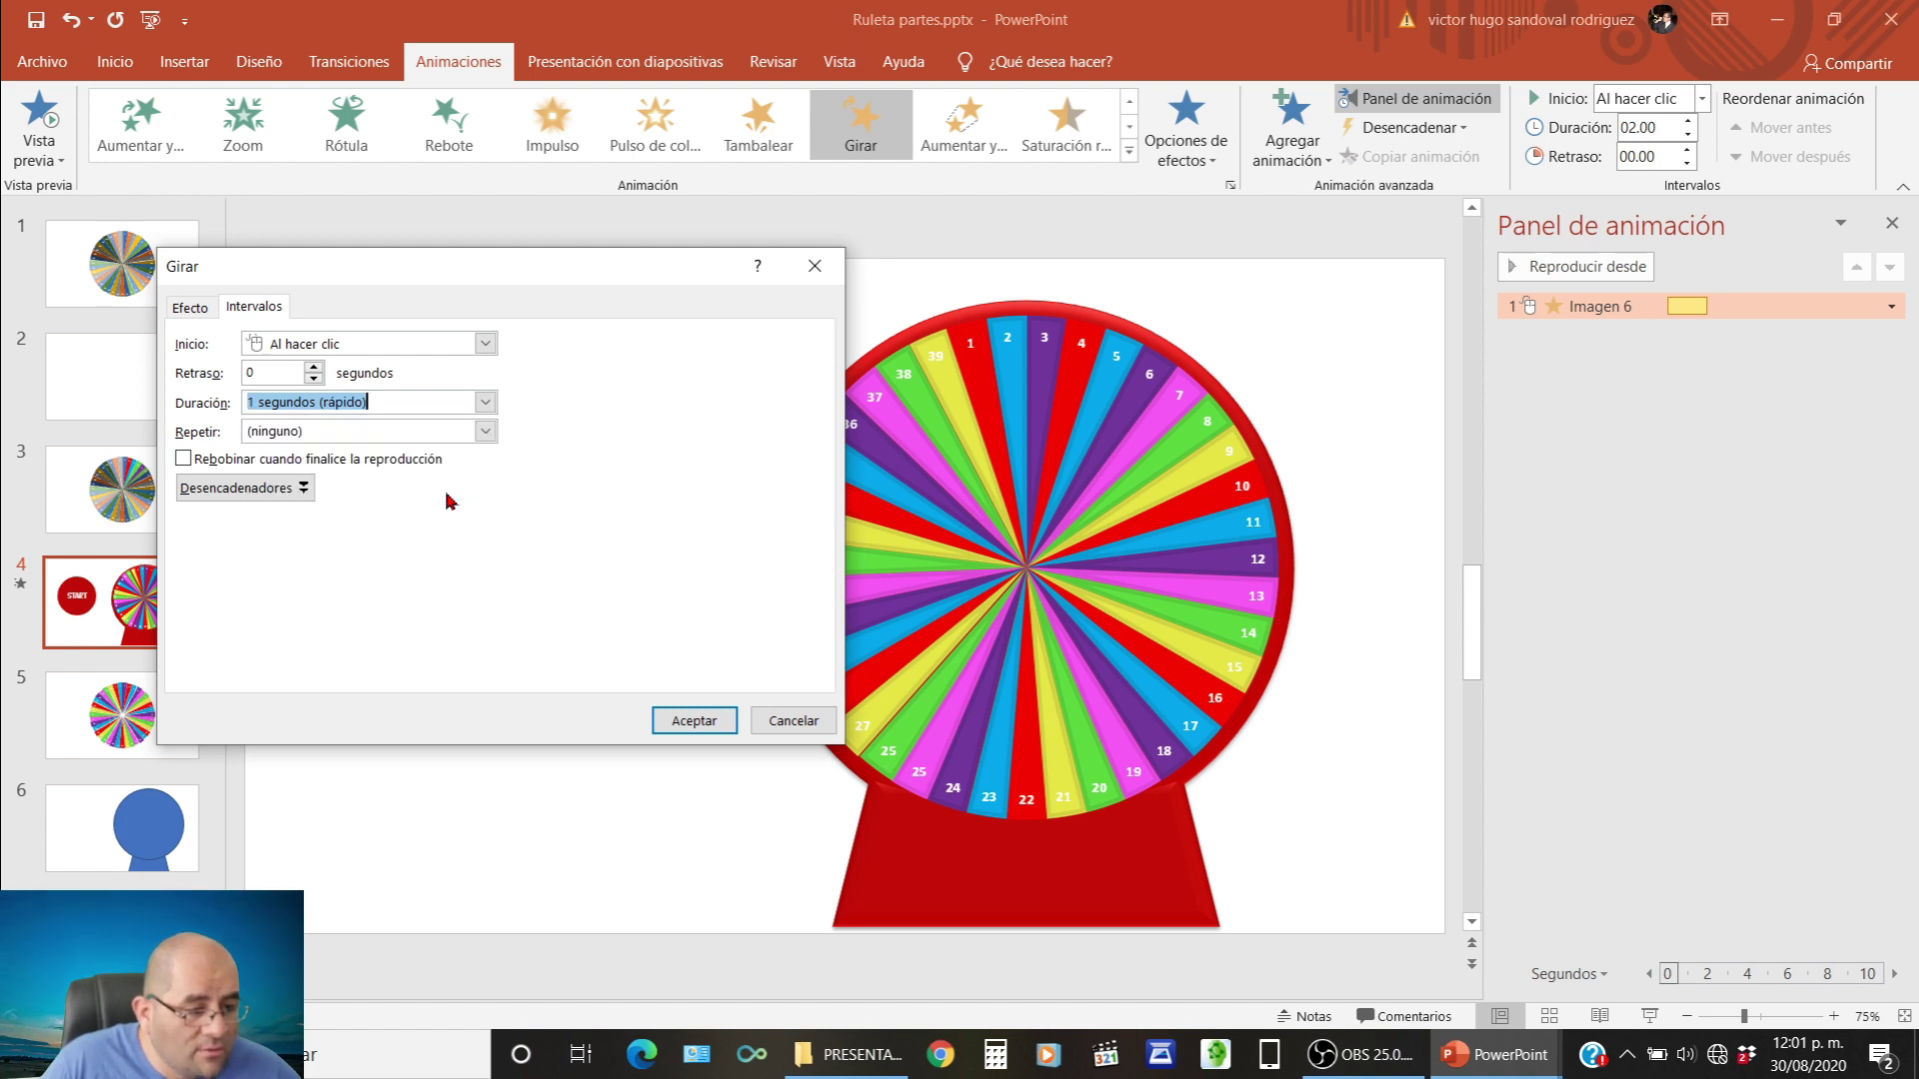
left_click(486, 433)
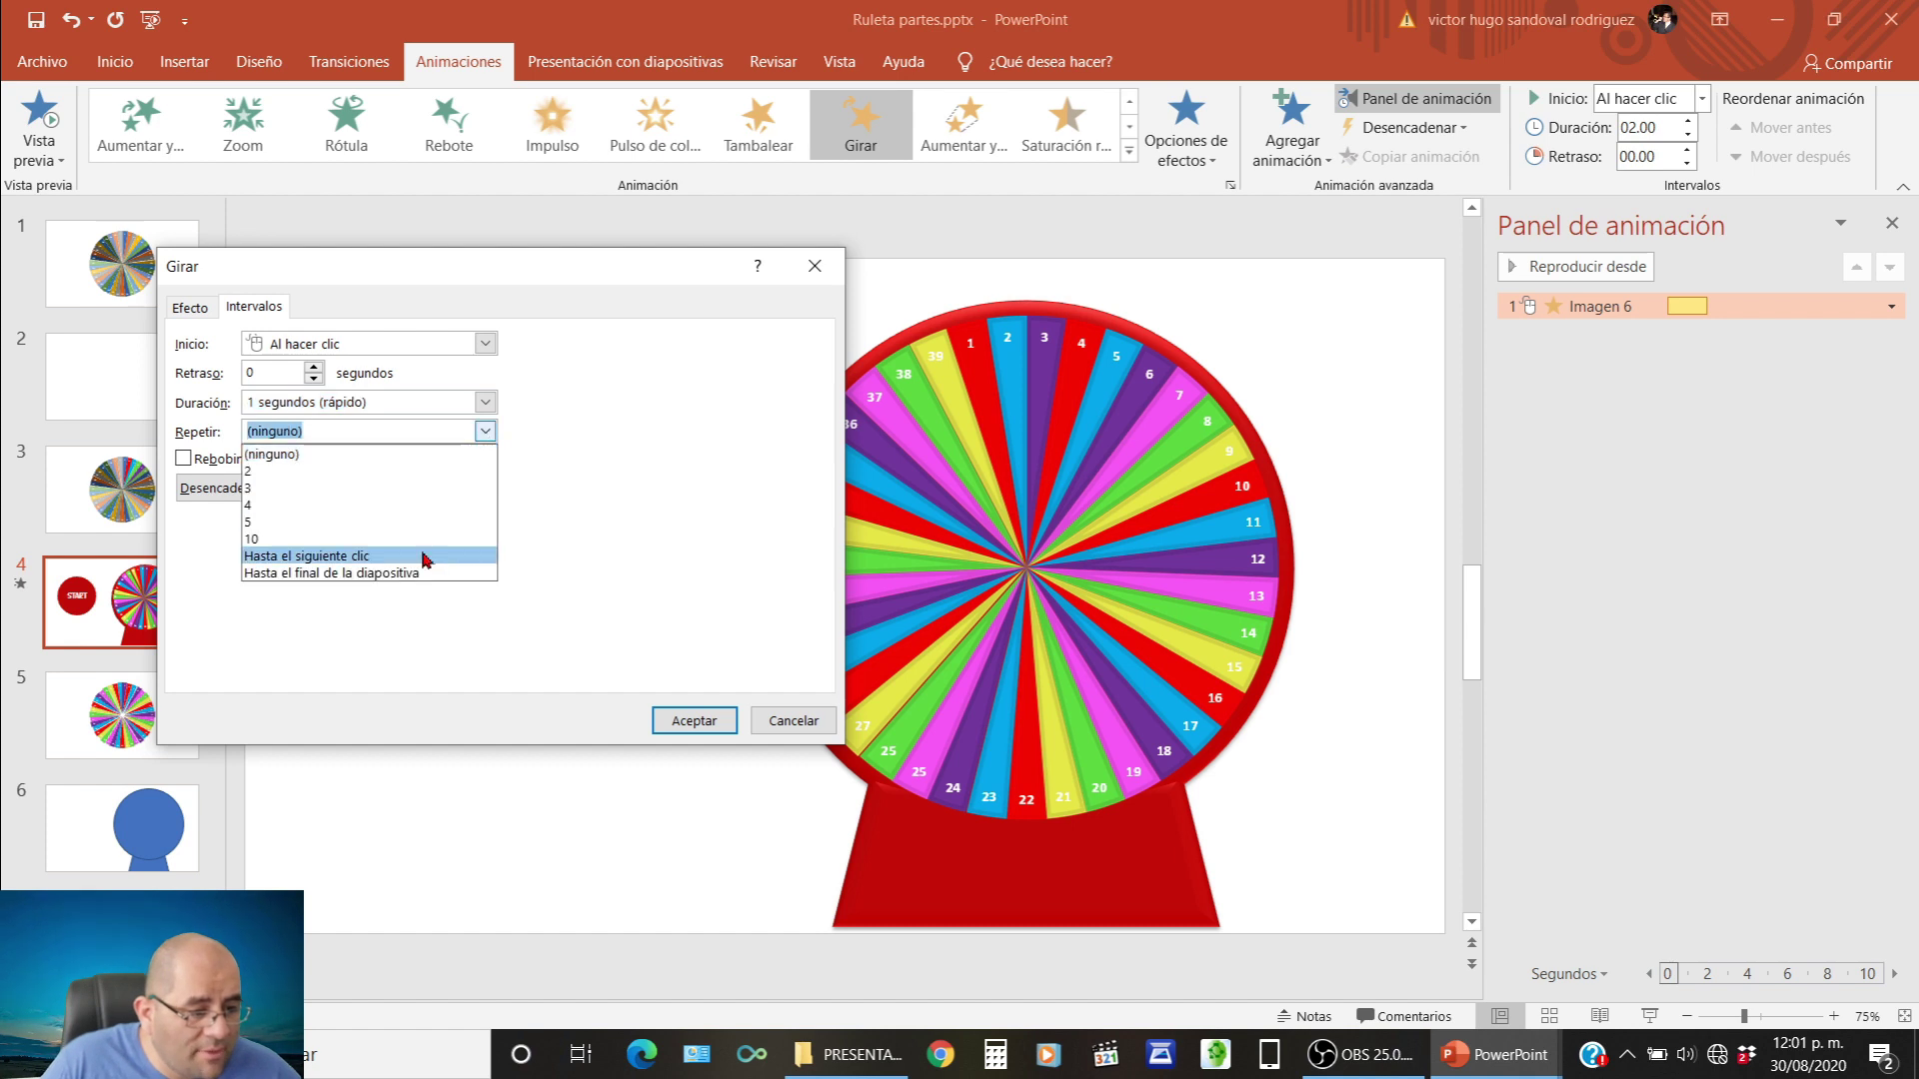
left_click(351, 559)
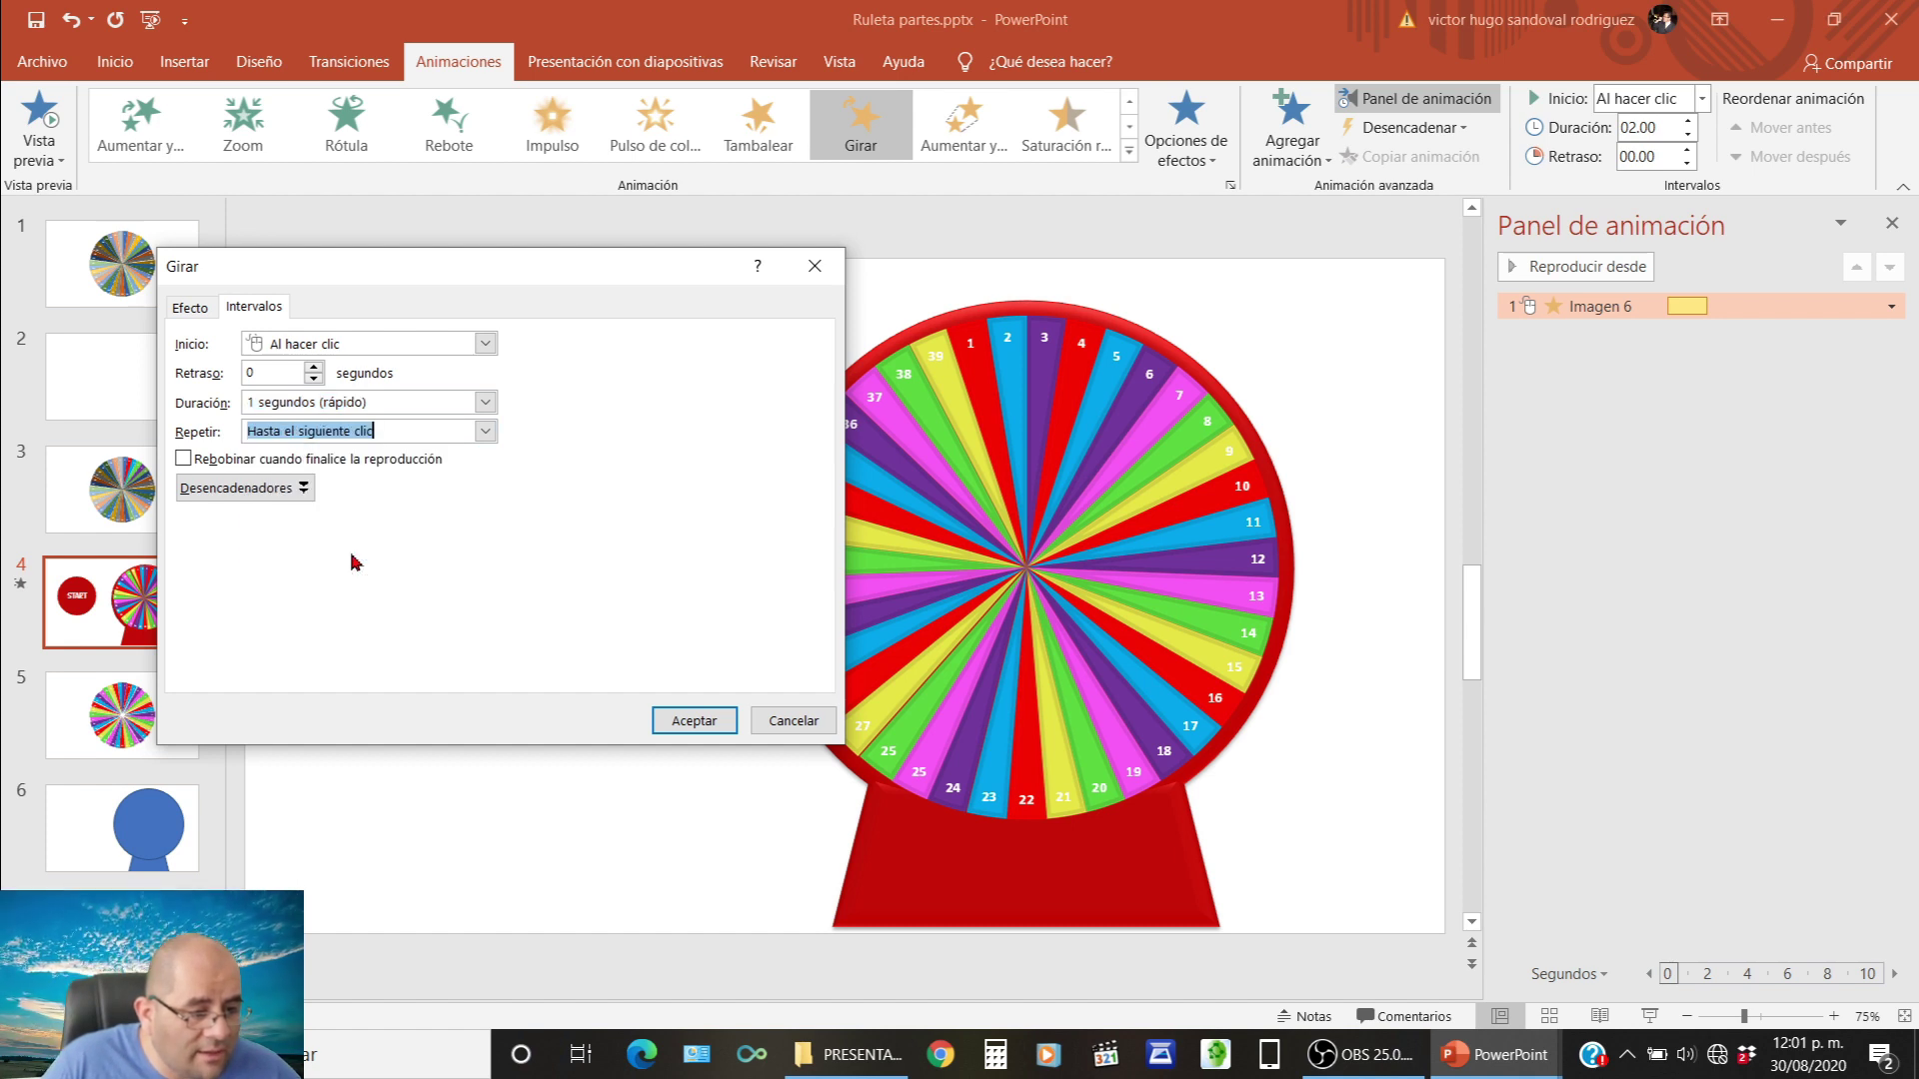
left_click(202, 494)
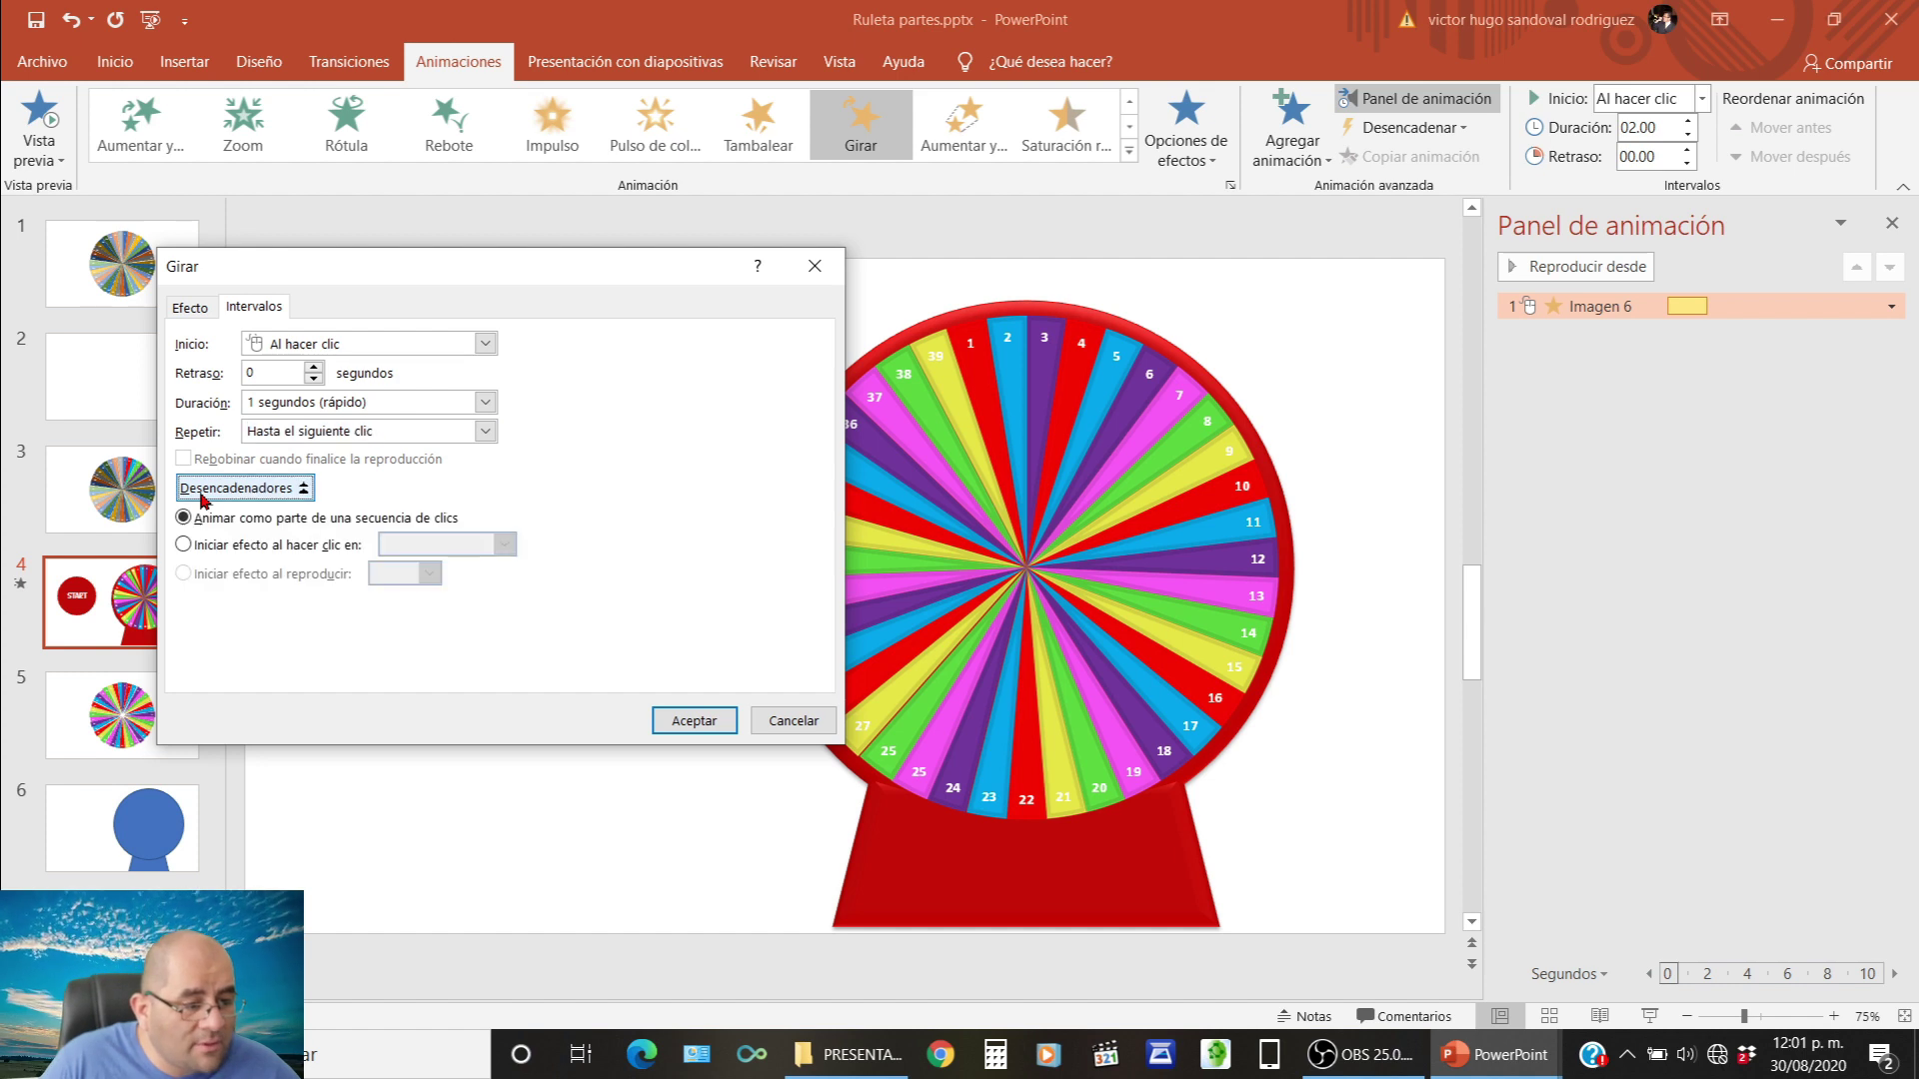
left_click(199, 552)
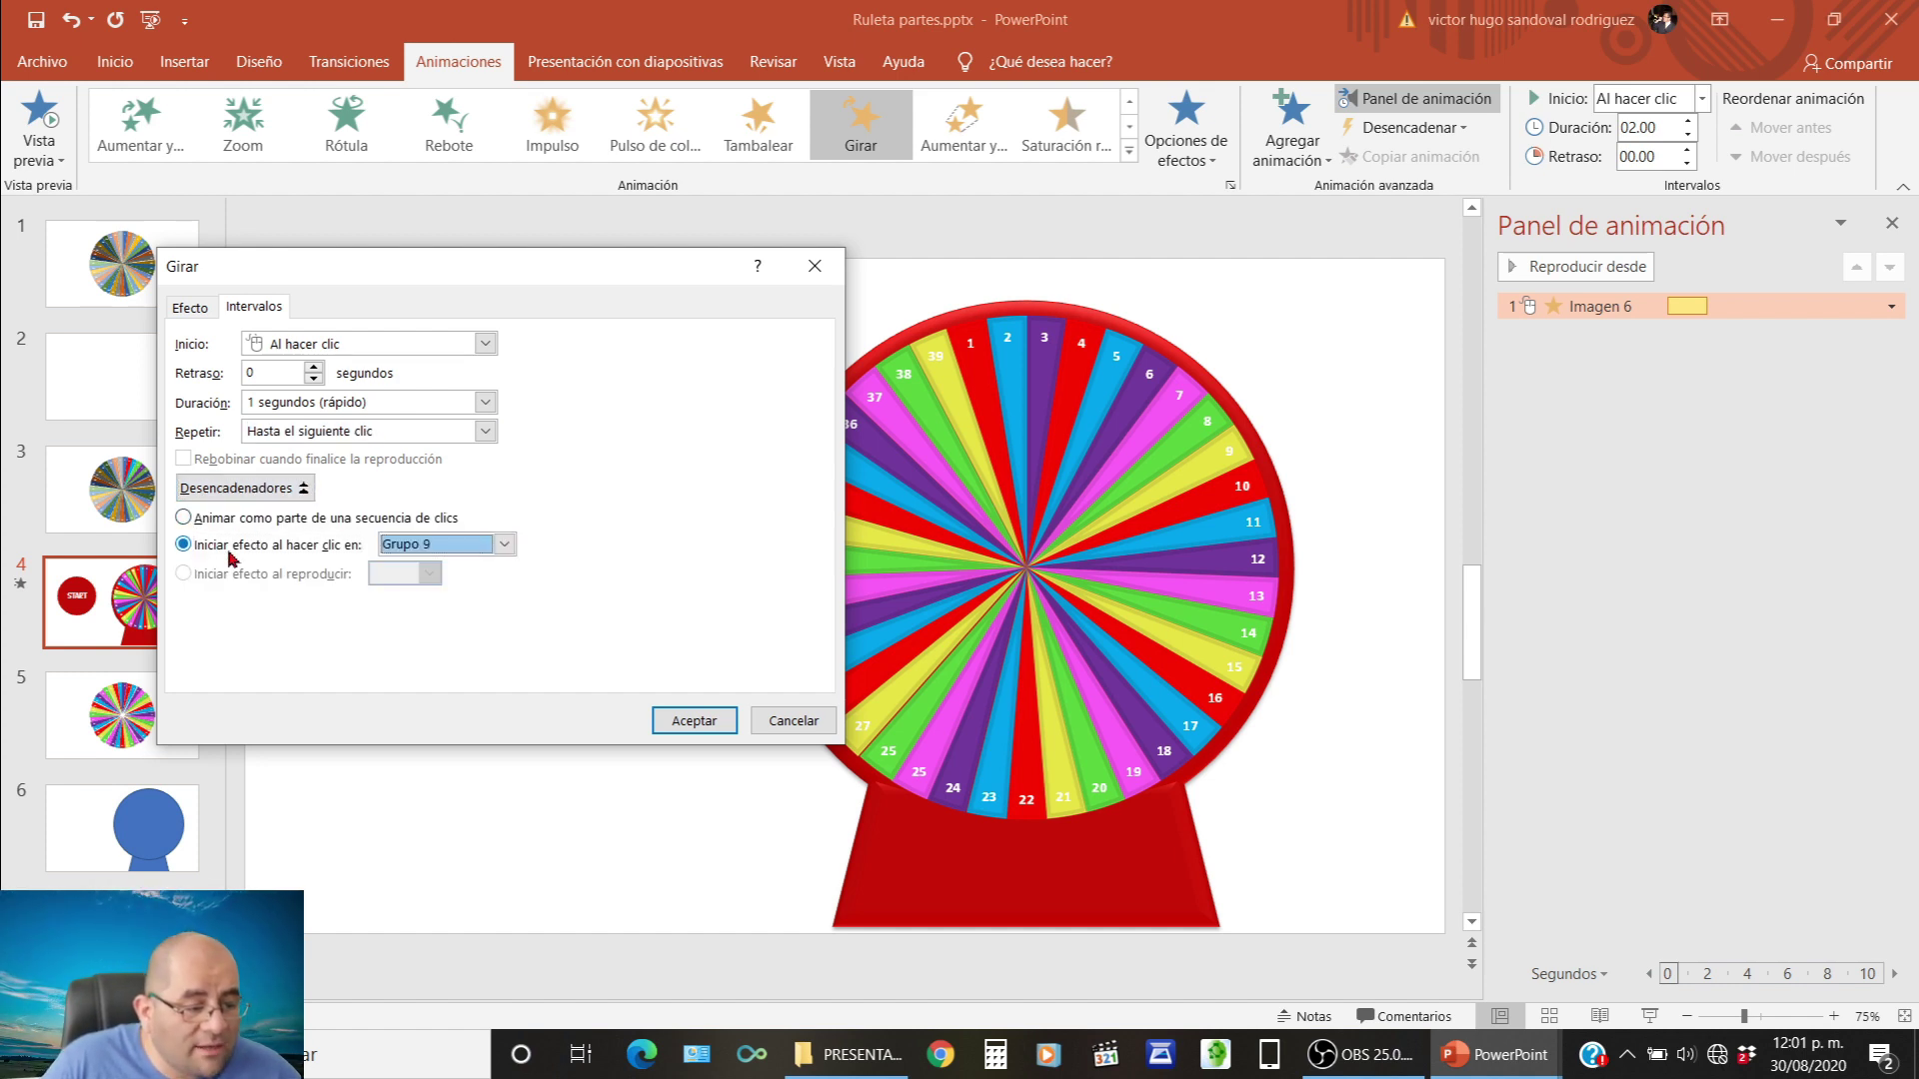
left_click(504, 546)
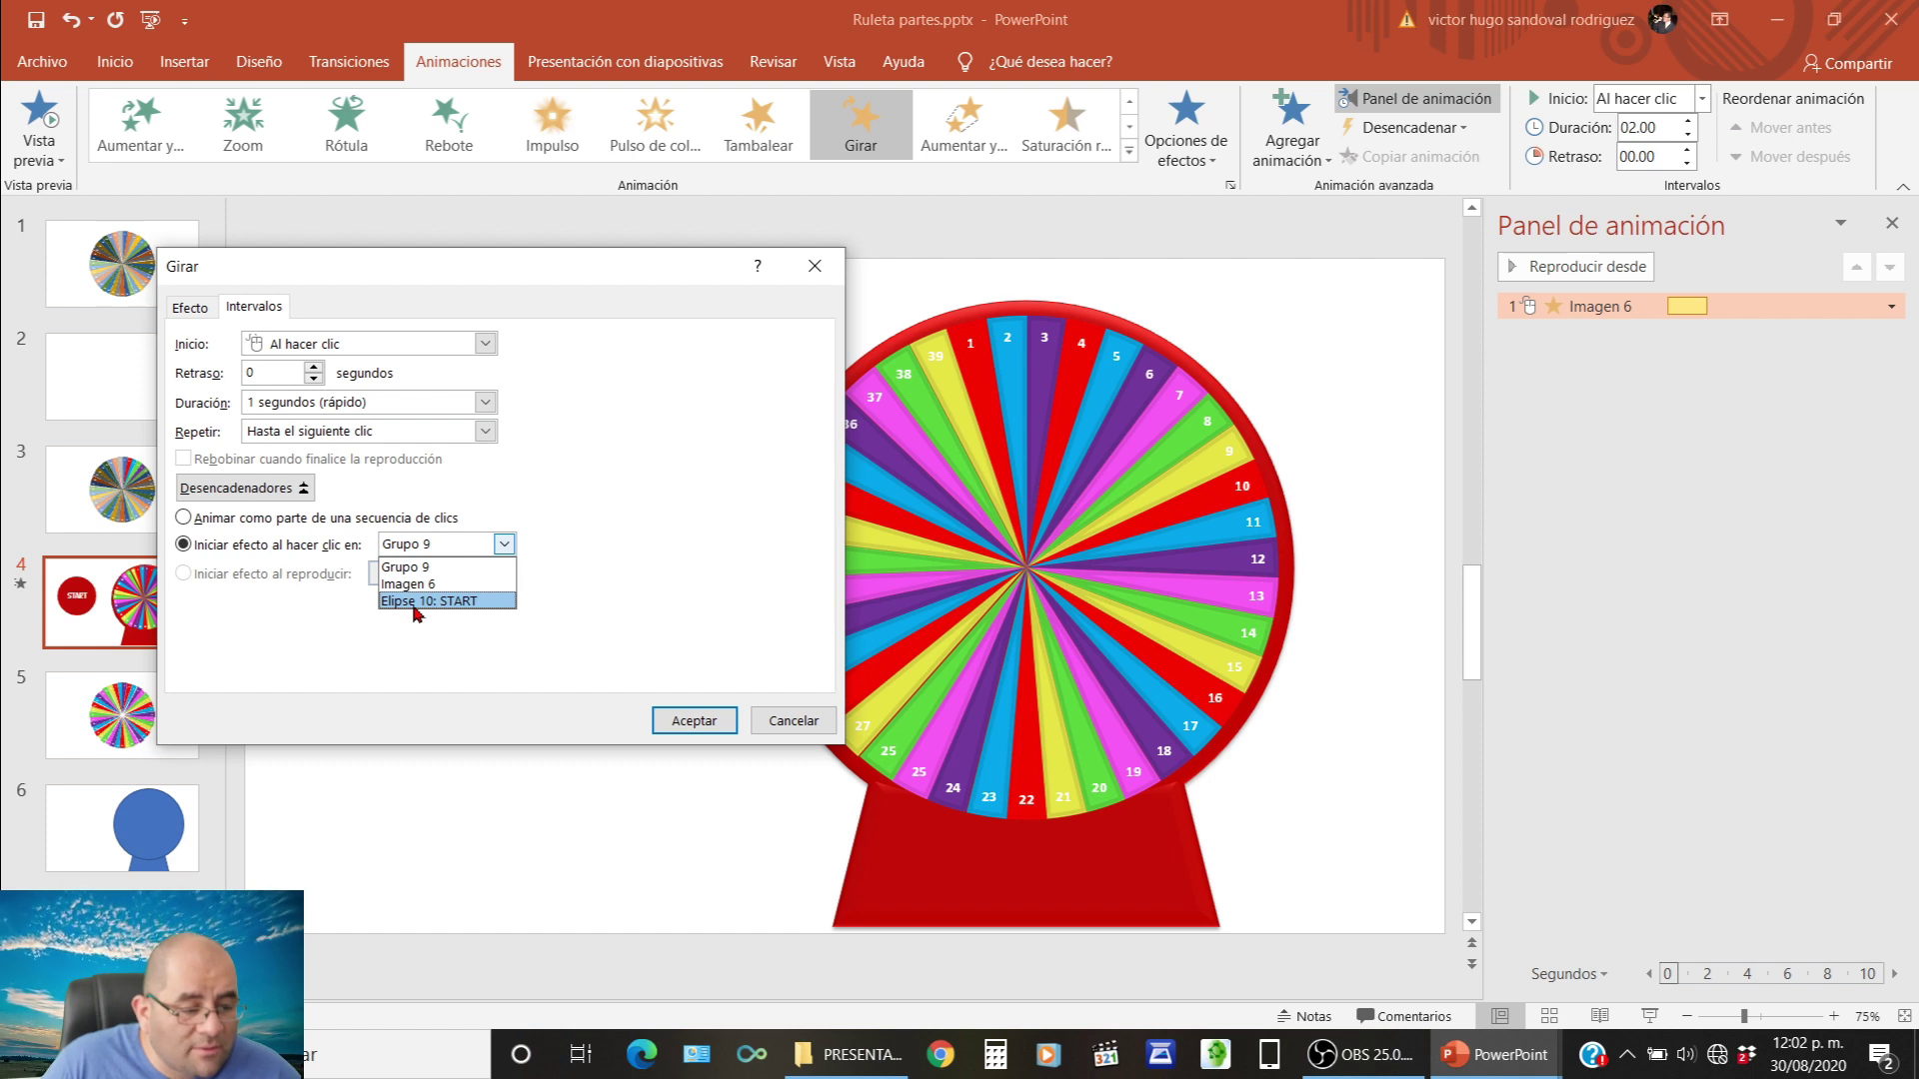
left_click(417, 601)
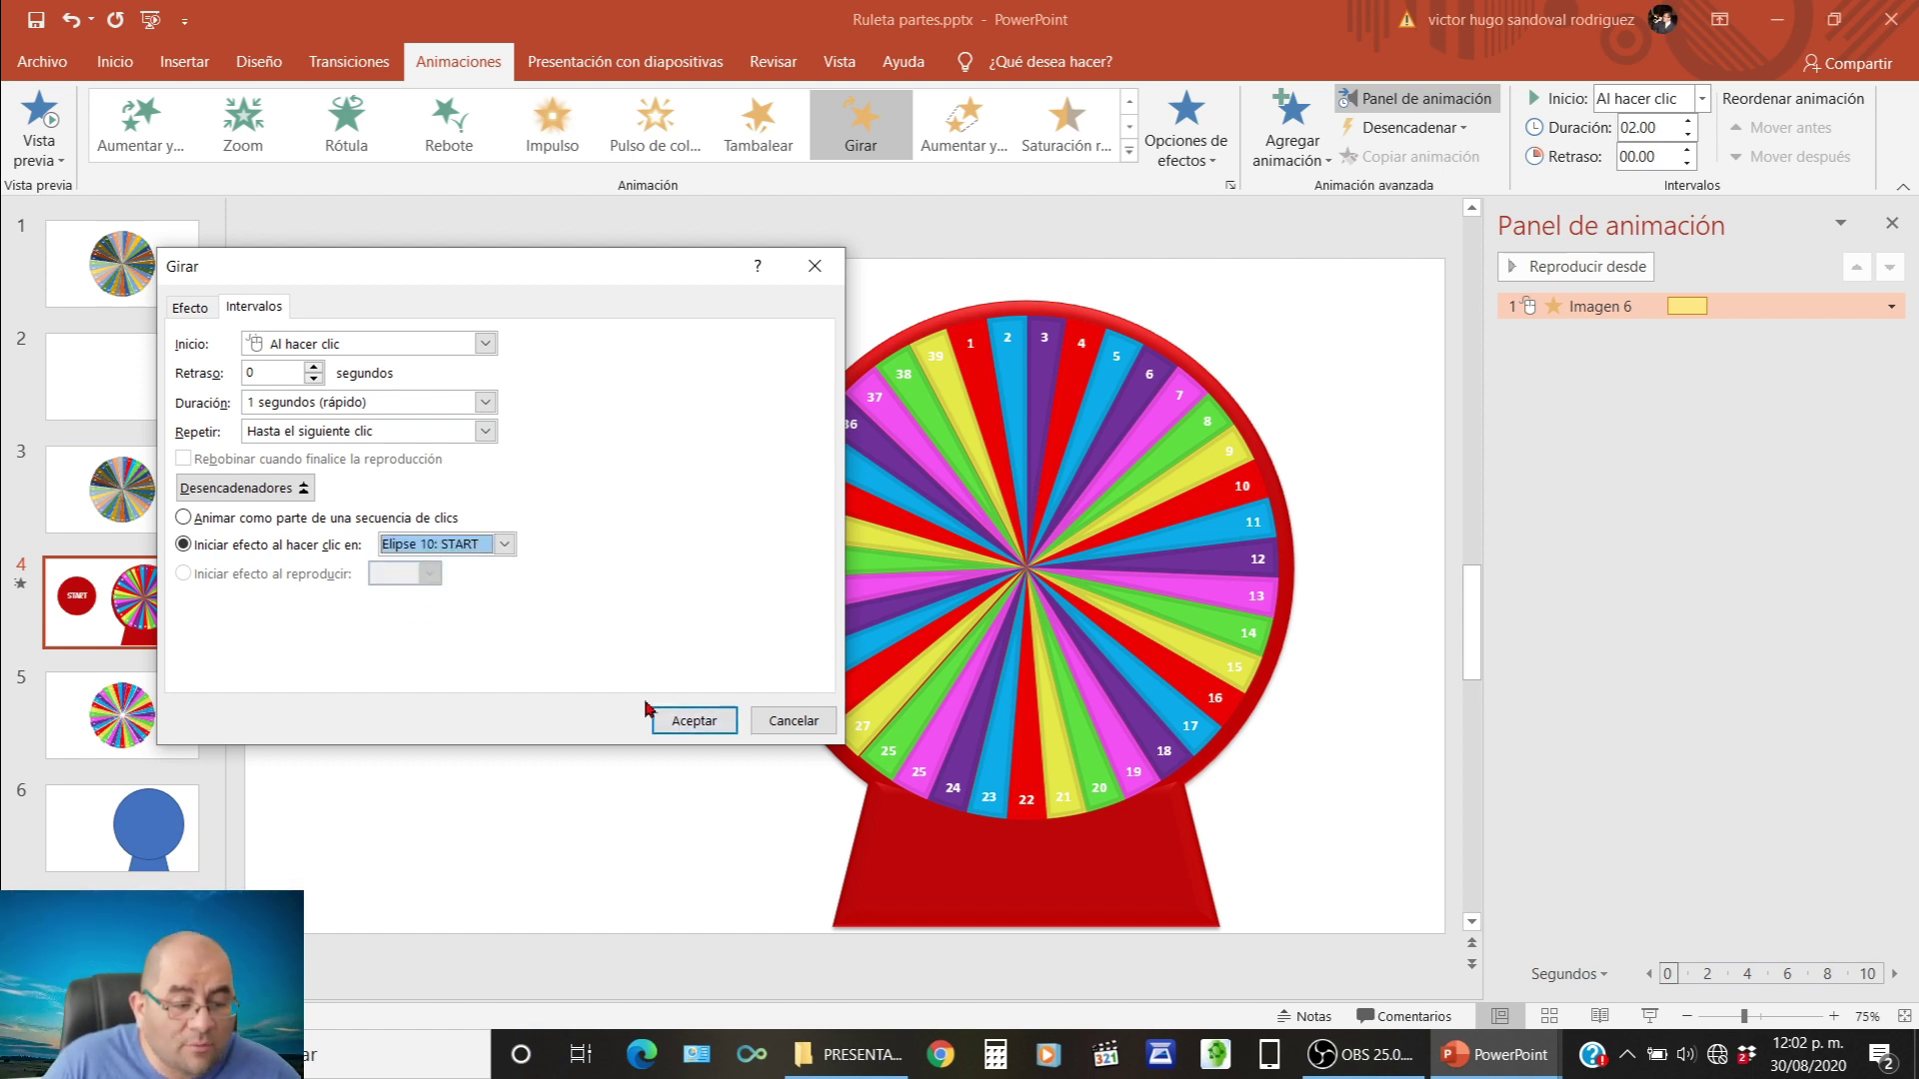
left_click(693, 725)
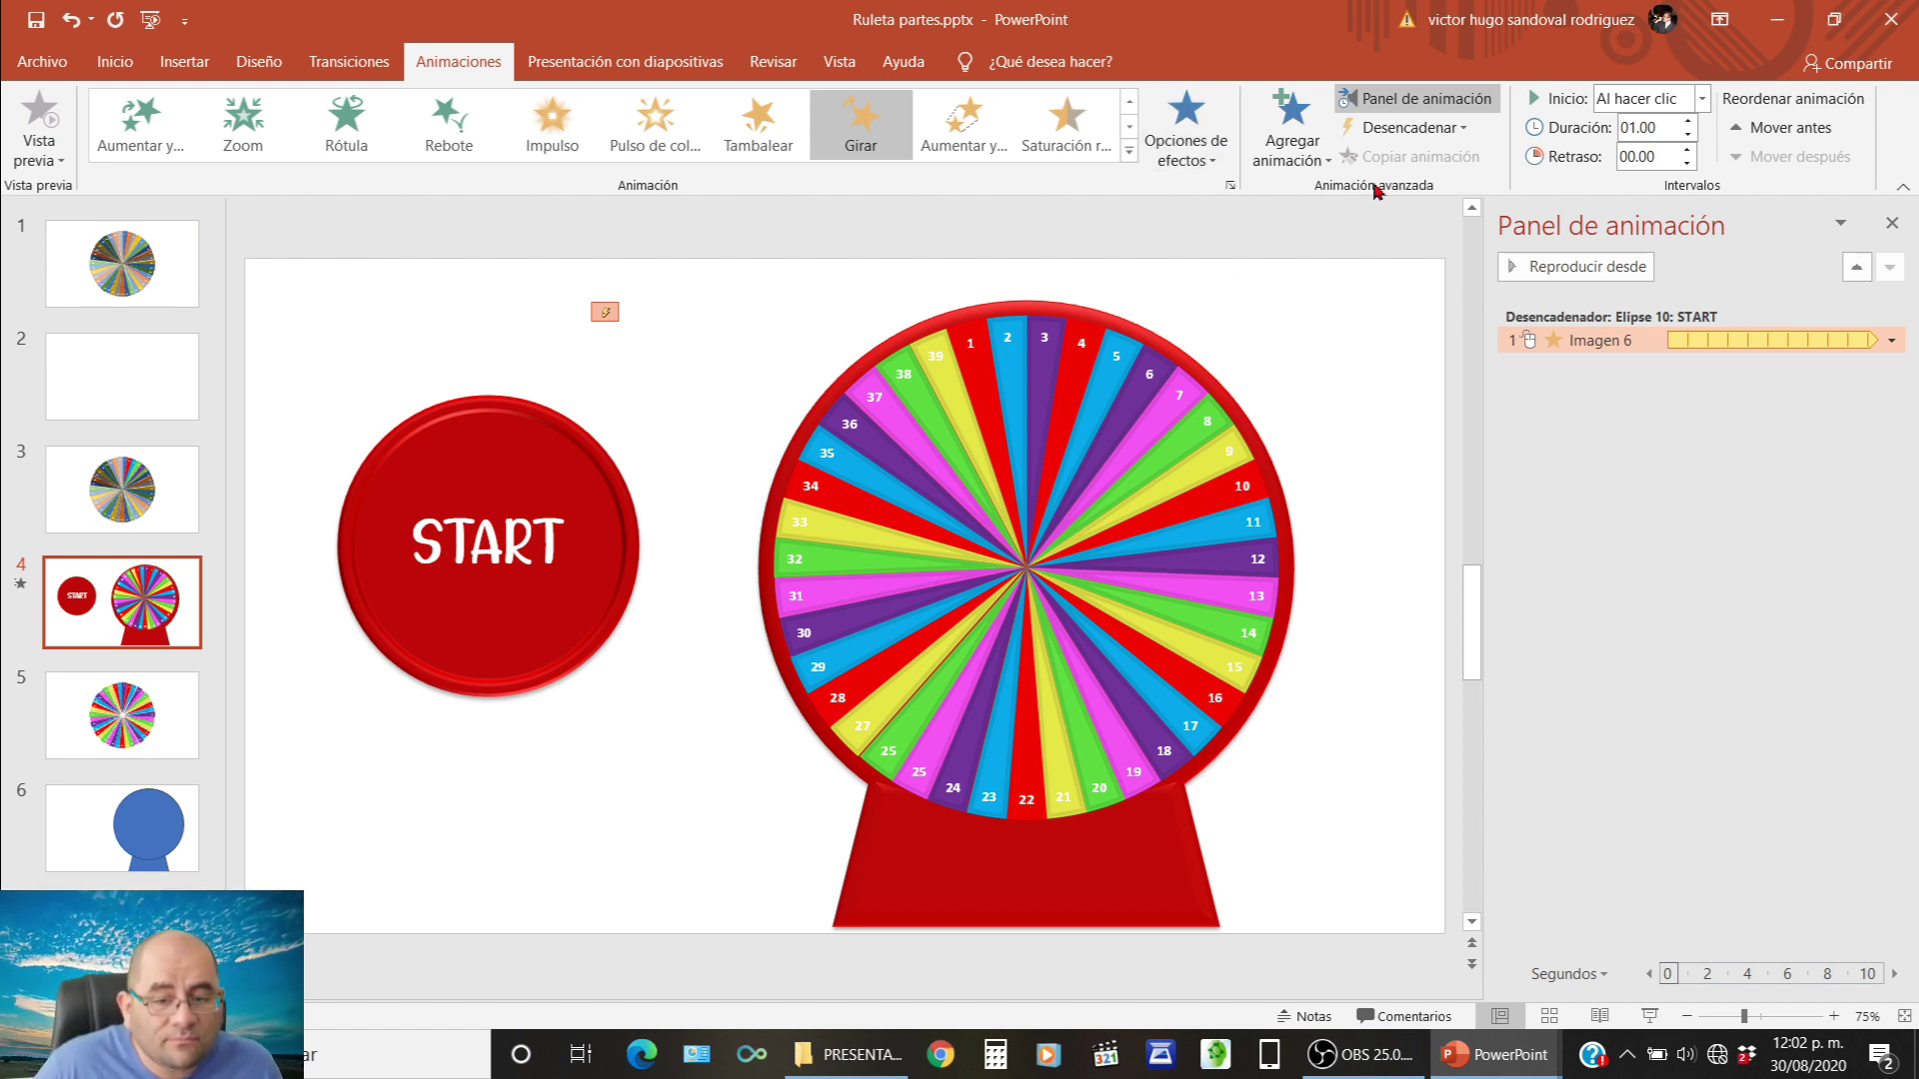
Close the animation pane and rename the Elipse 10 object to START in the selection pane.
left_click(570, 497)
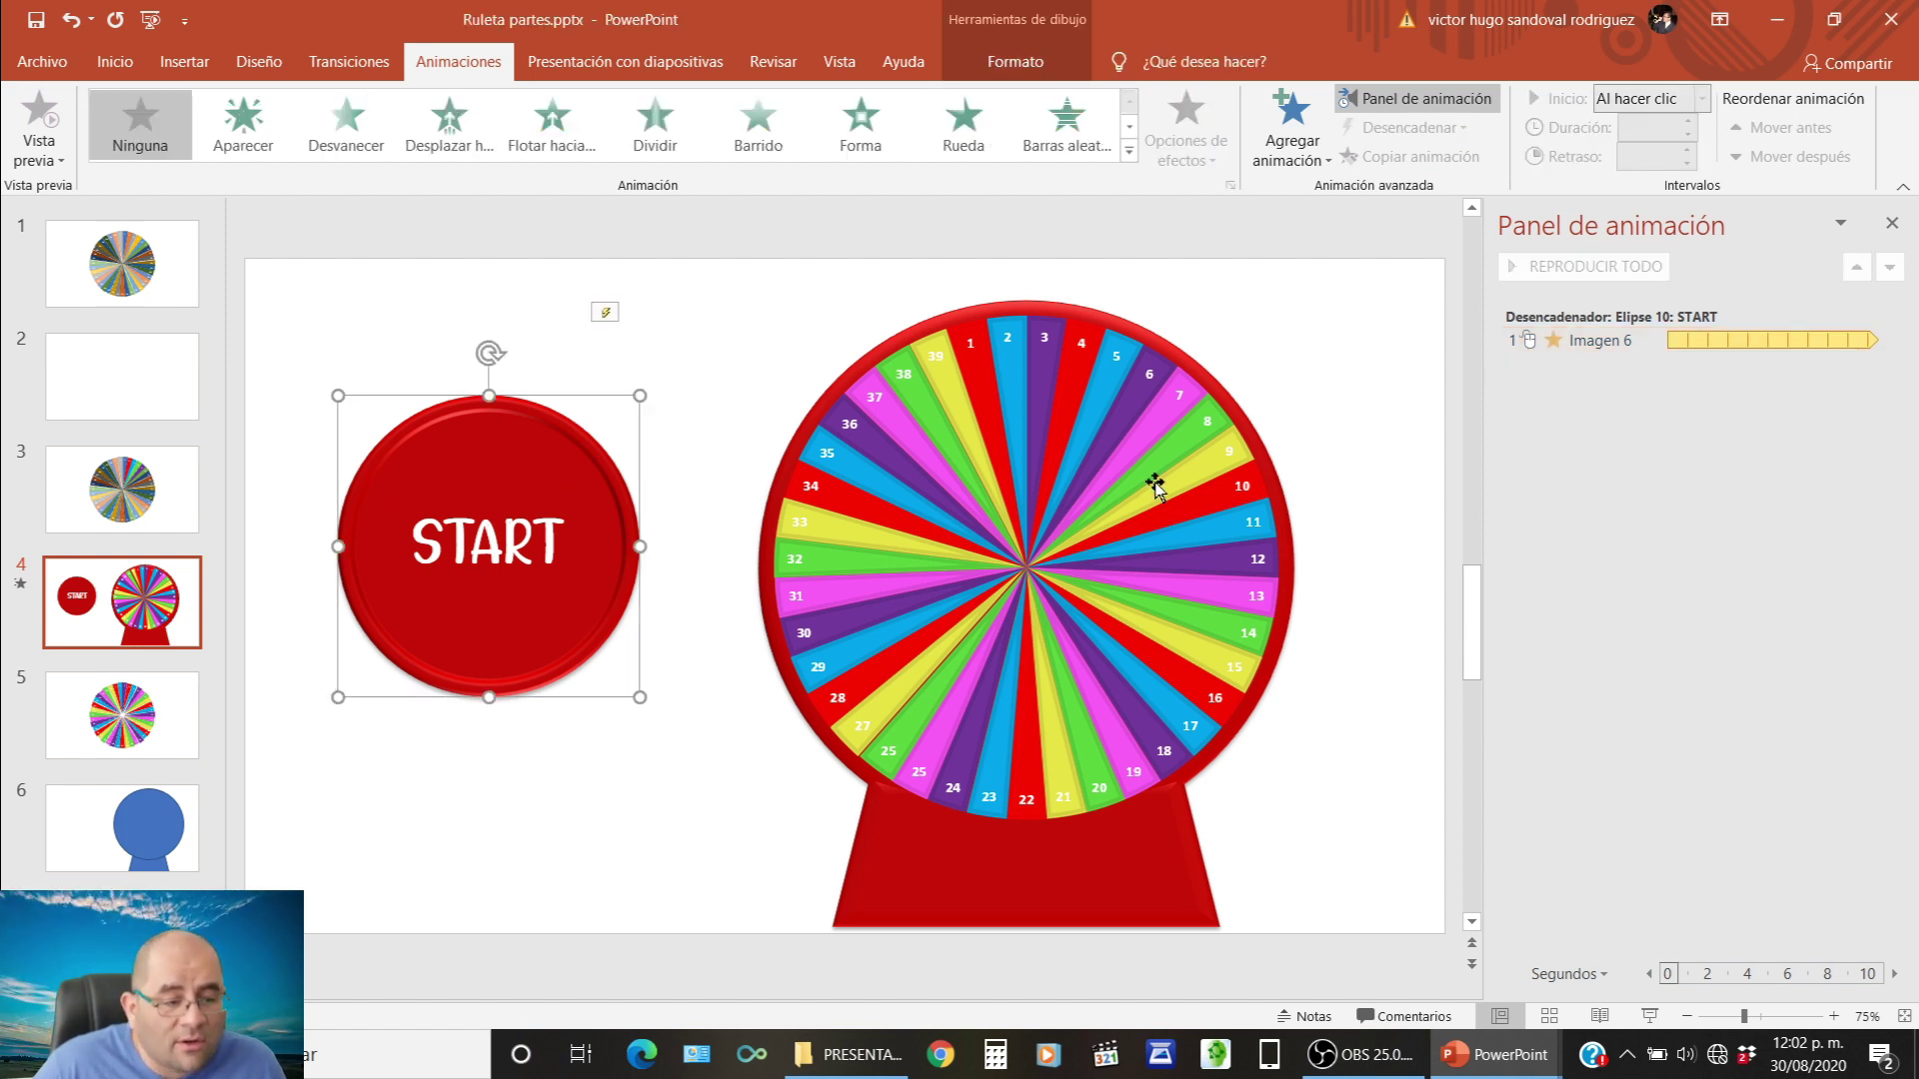
left_click(1888, 232)
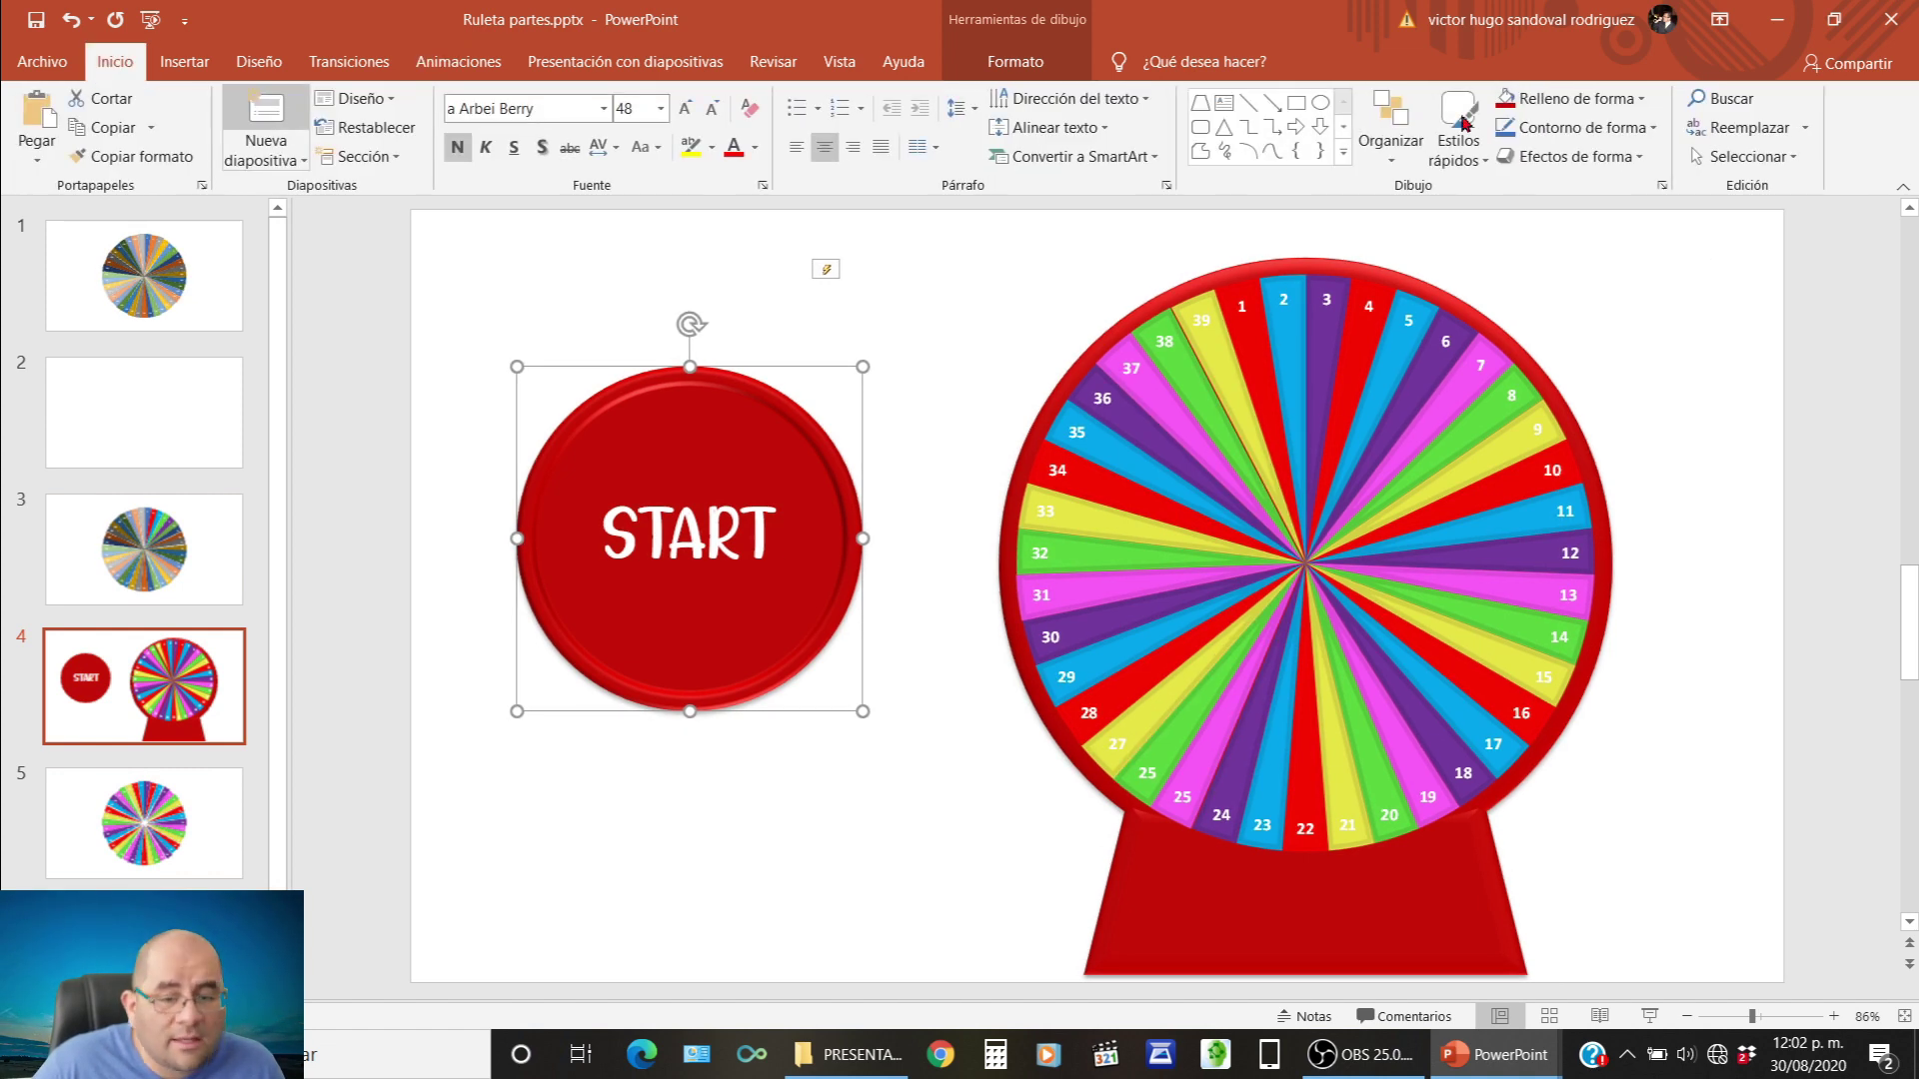
left_click(1782, 160)
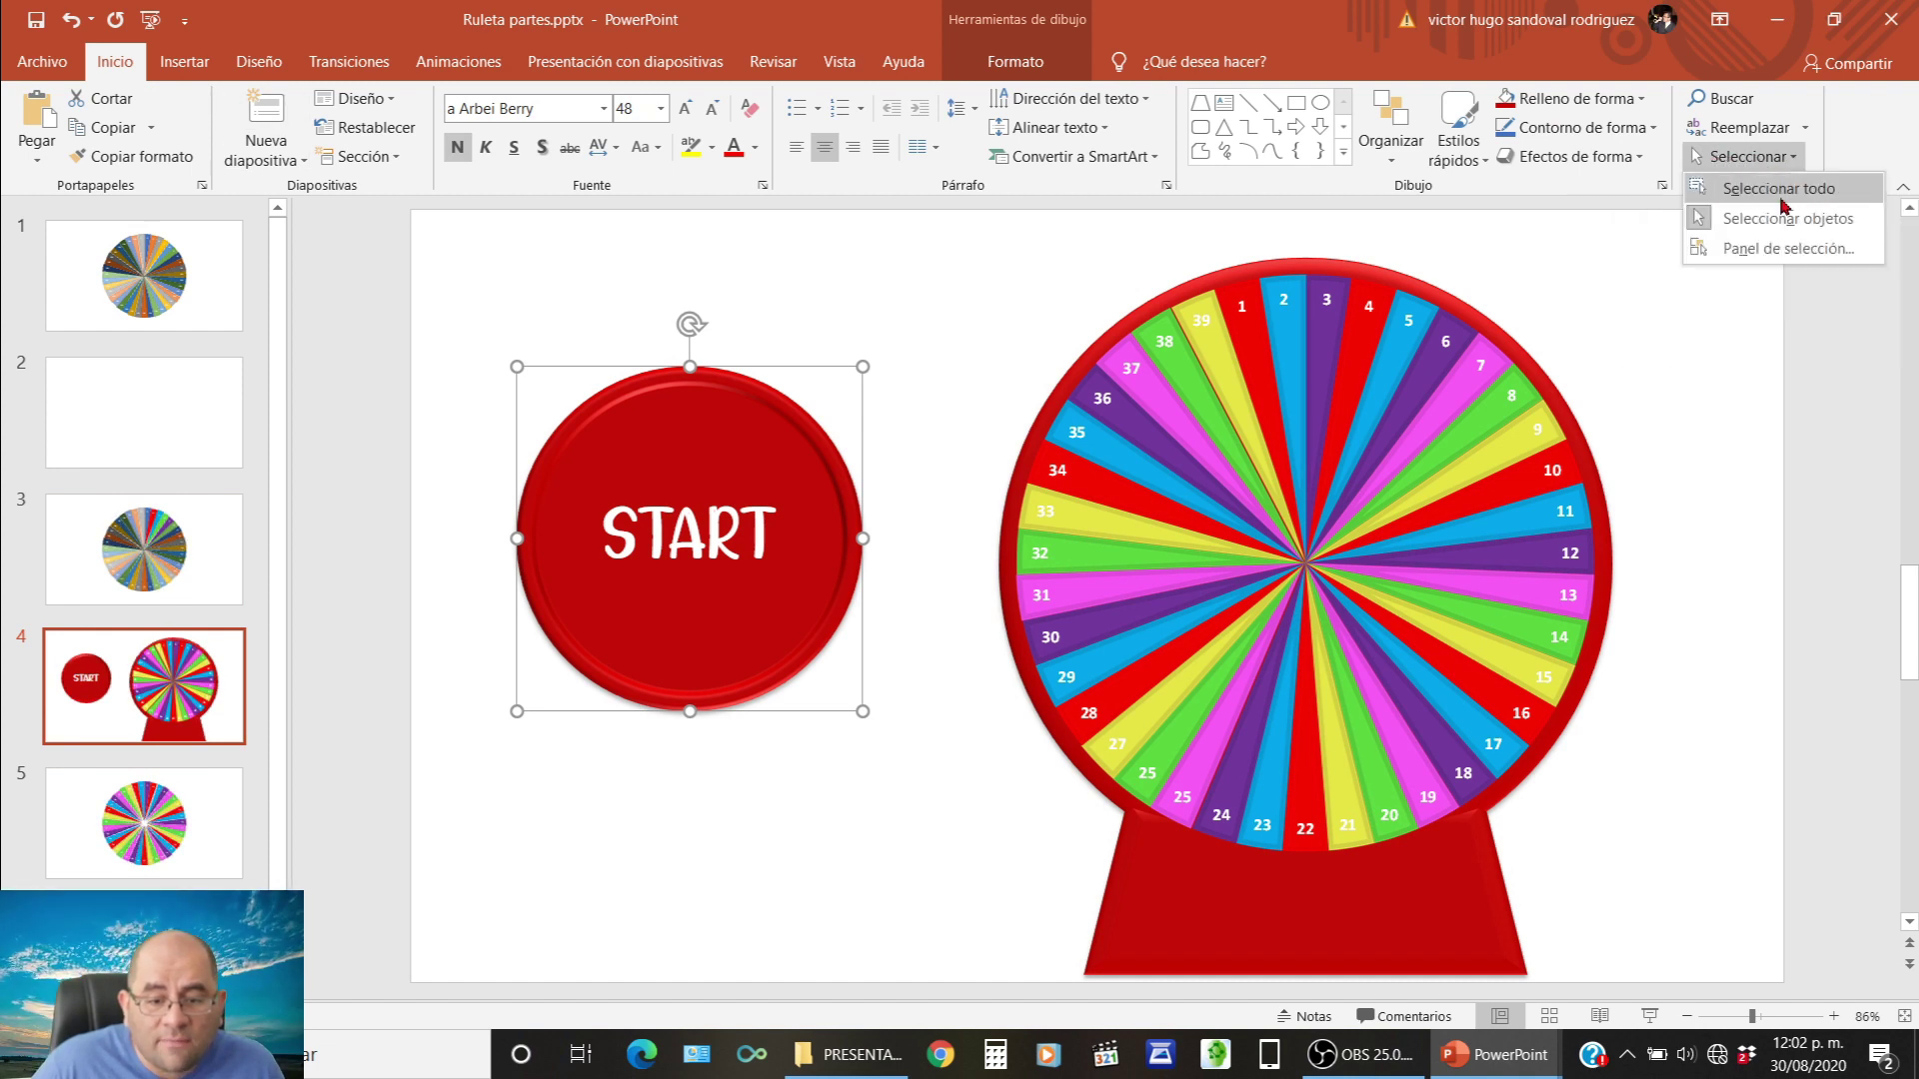
left_click(1767, 248)
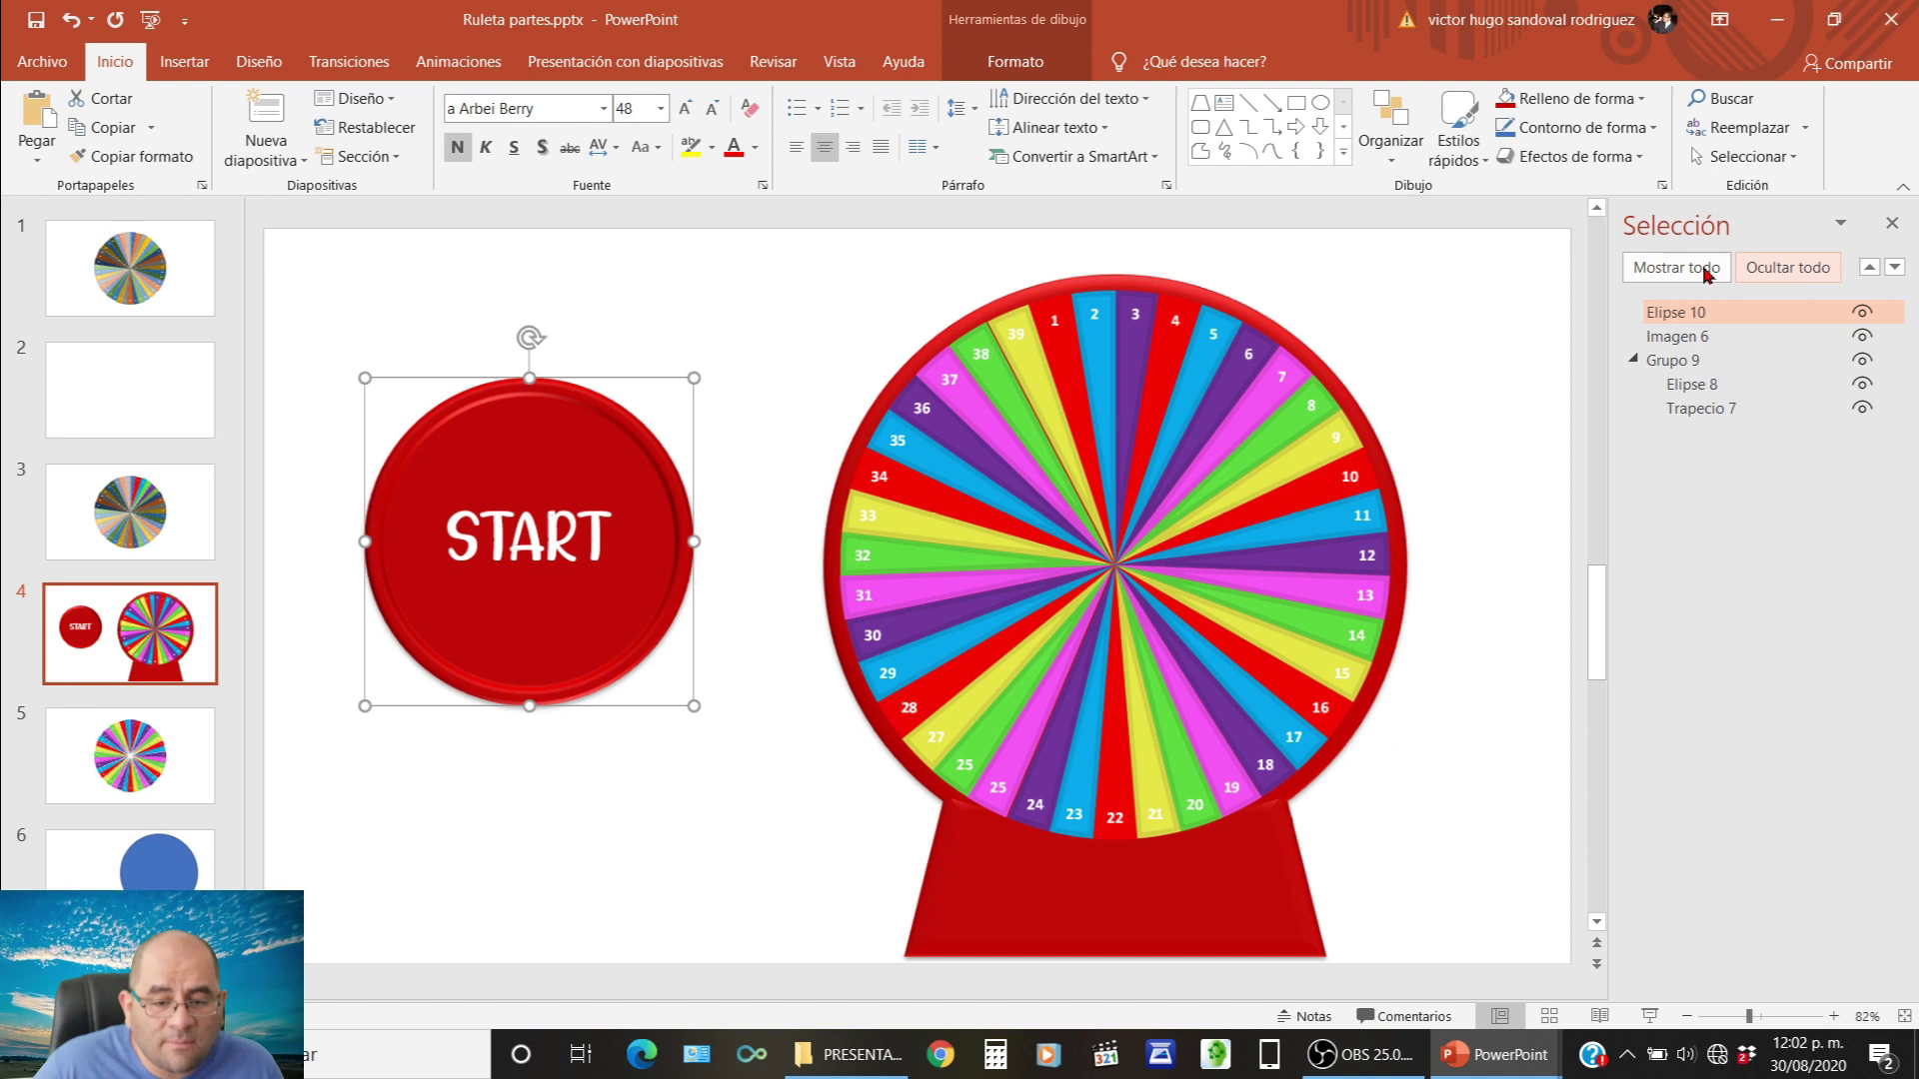
left_click(1724, 316)
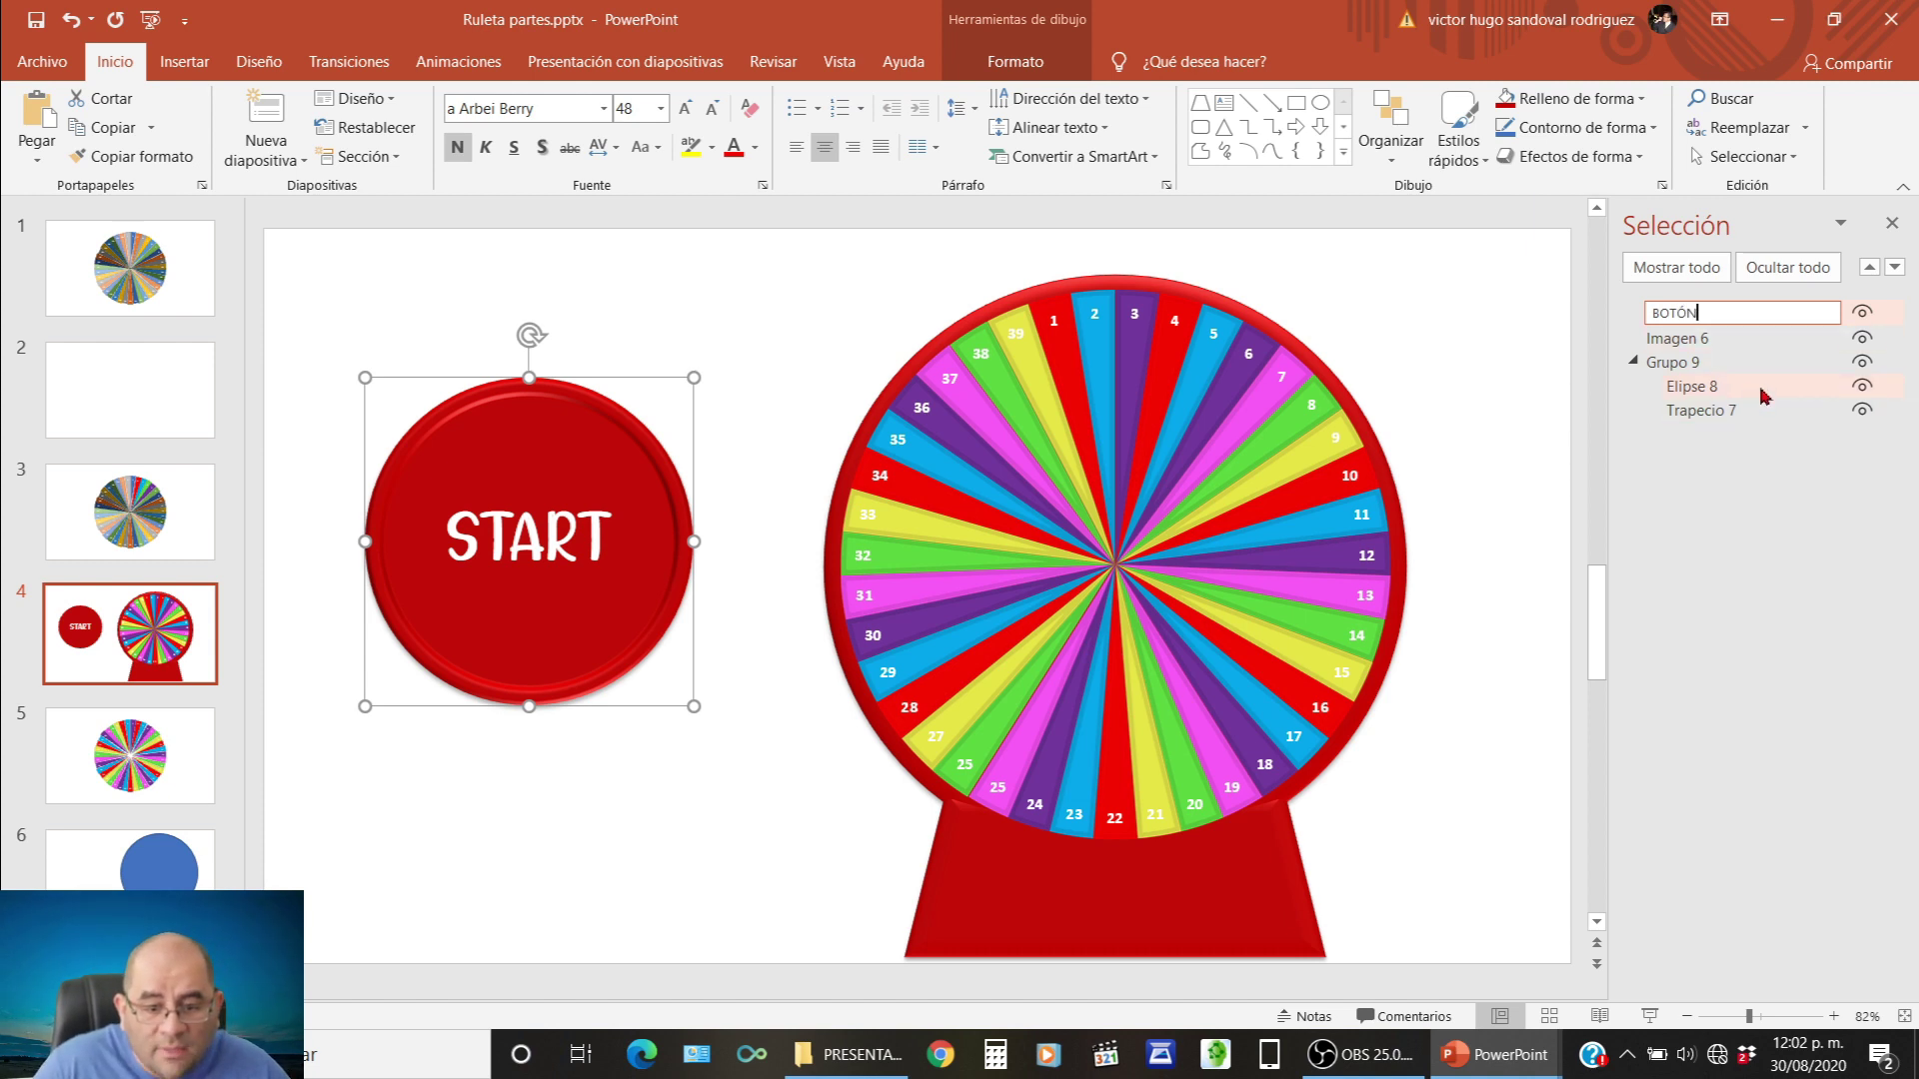
type("sTART")
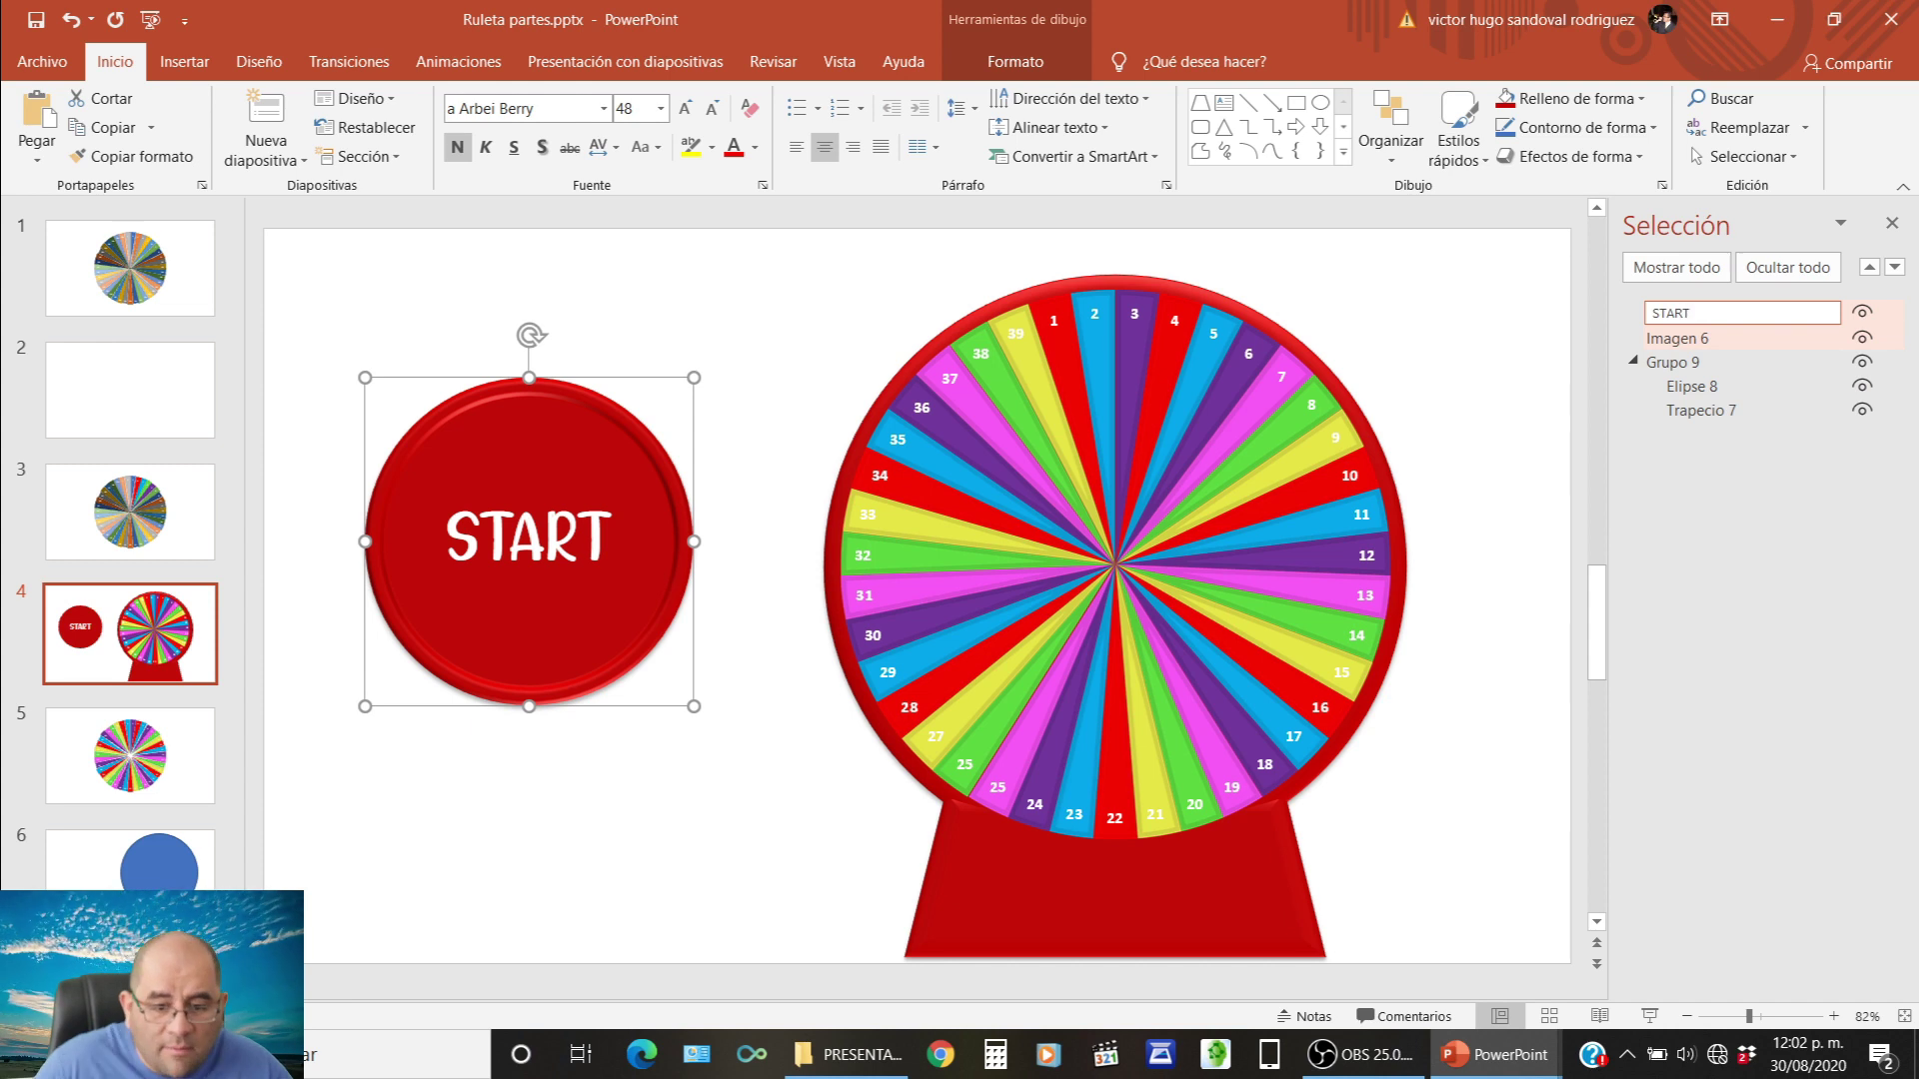
key("Tab")
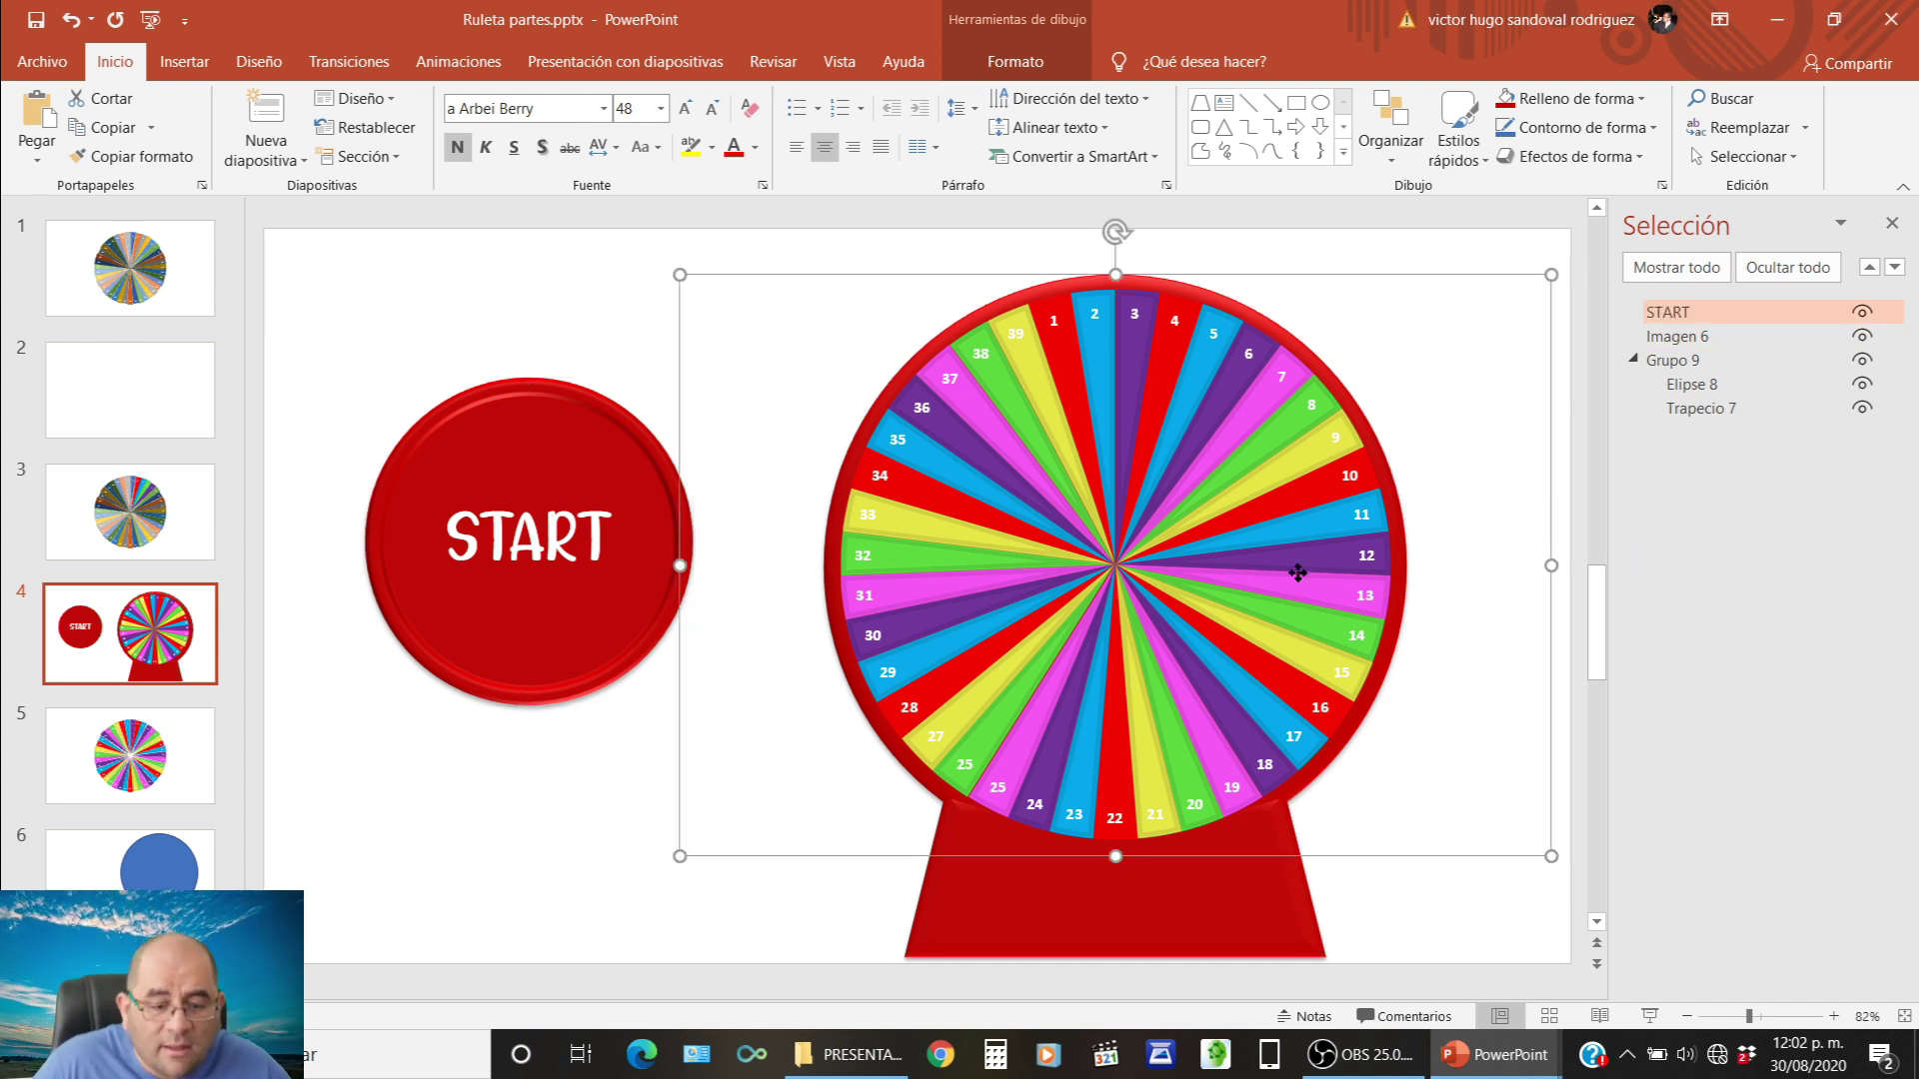
Rename the wheel picture Imagen 6 to RULETA, close the selection pane and reselect the wheel.
left_click(1739, 336)
type("RULETA")
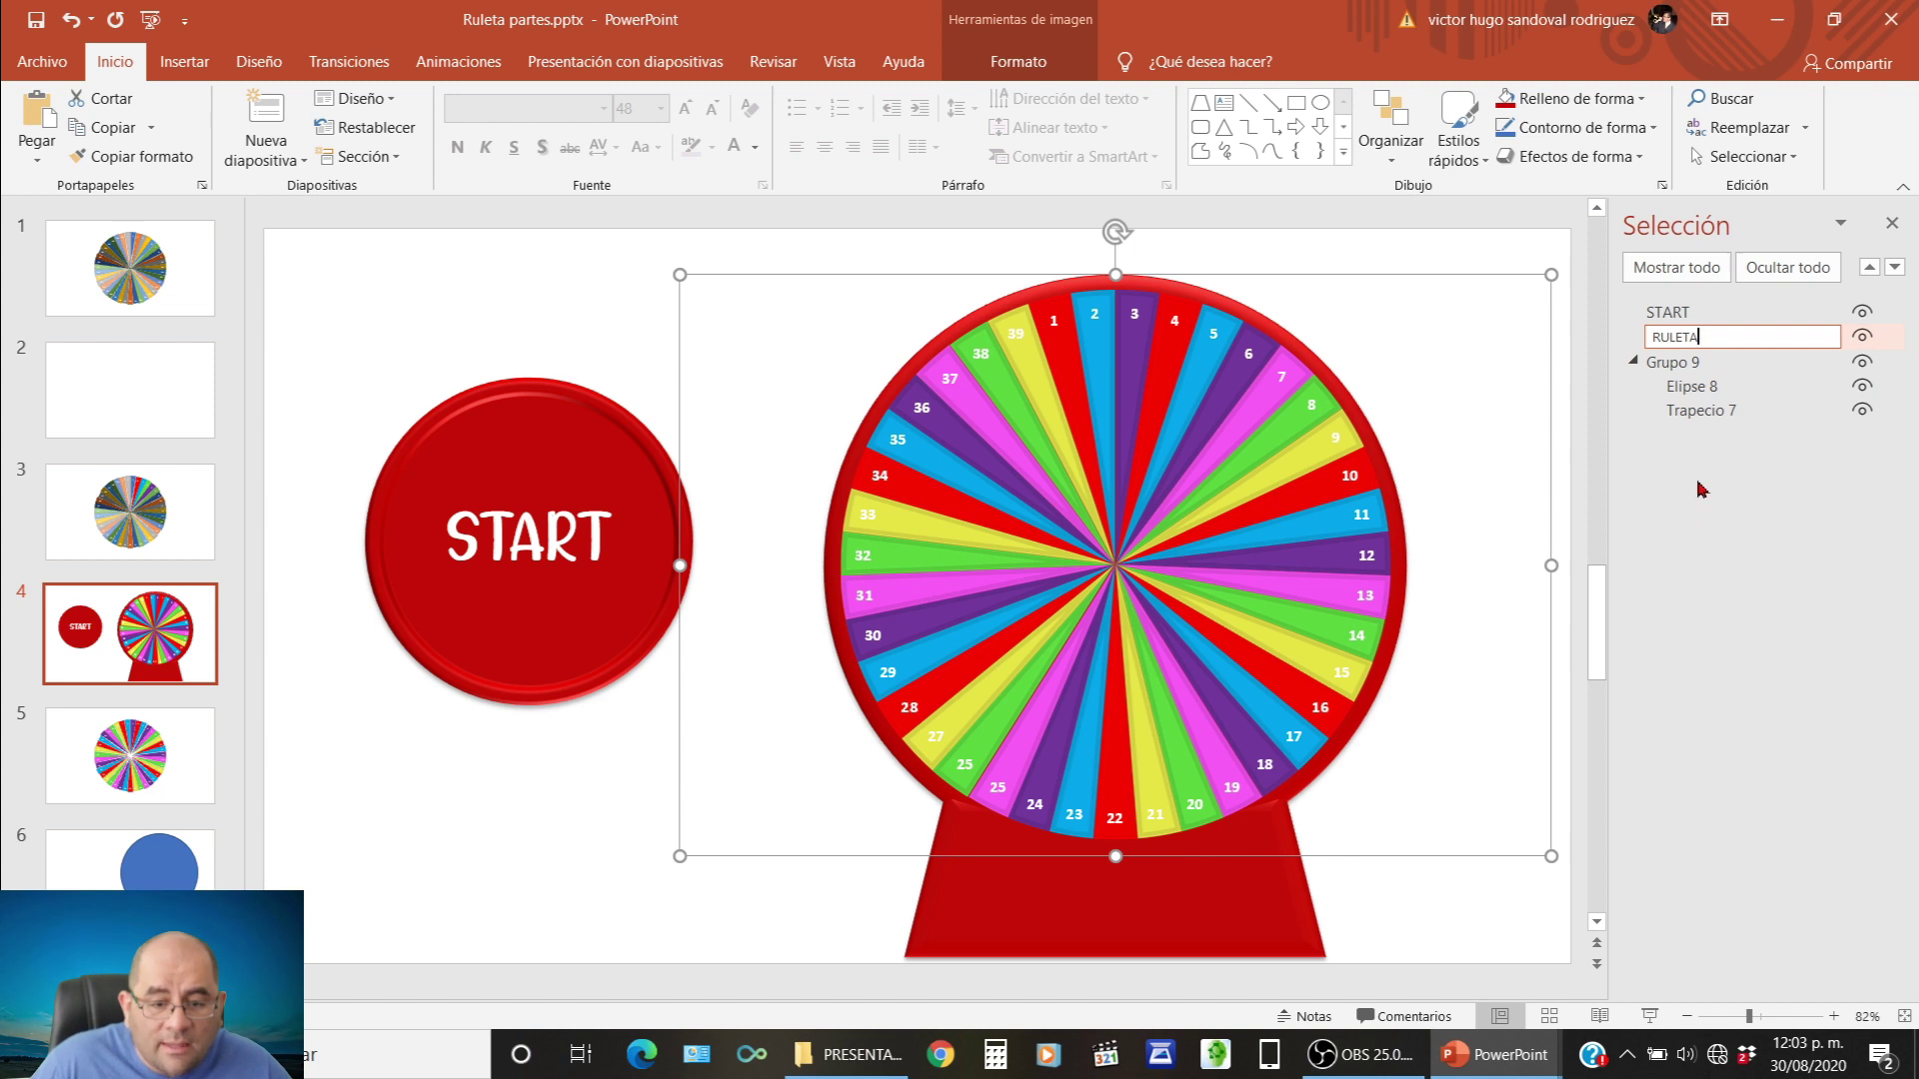
key("Return")
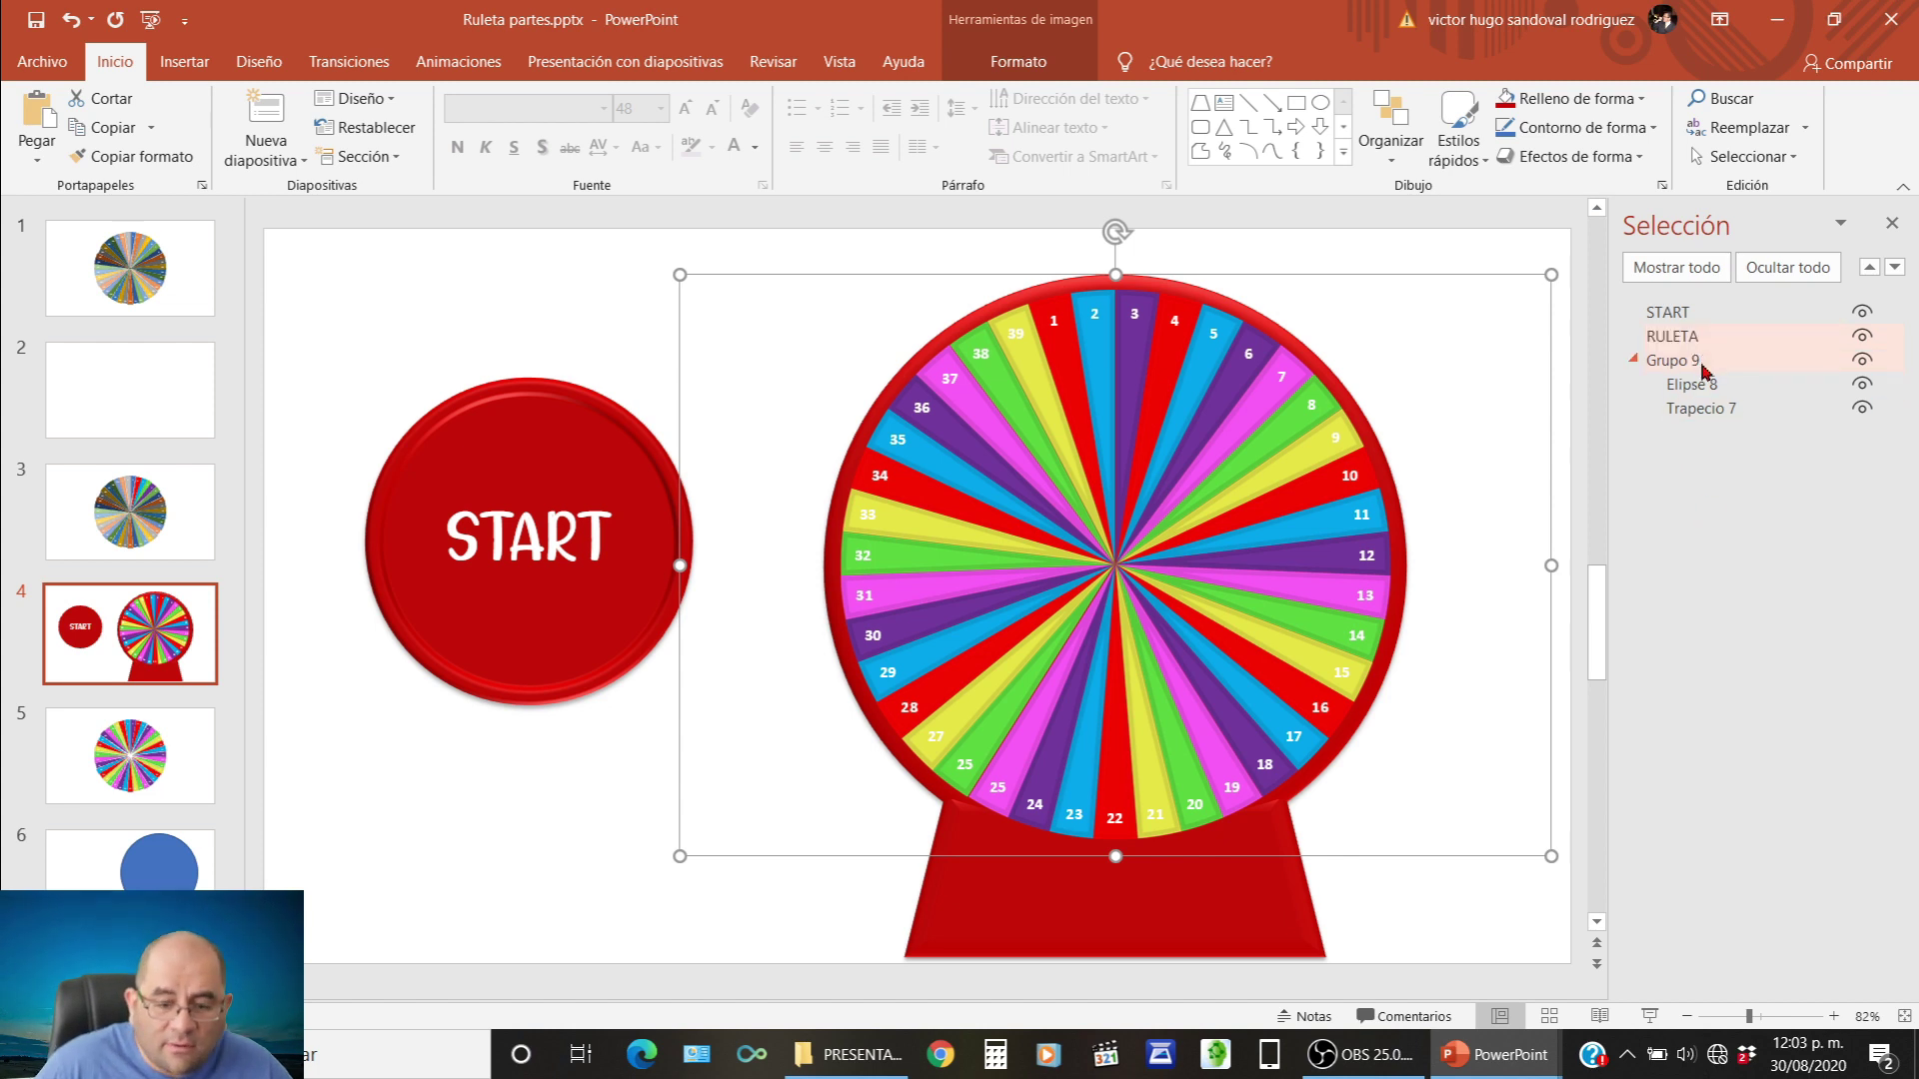
left_click(1687, 361)
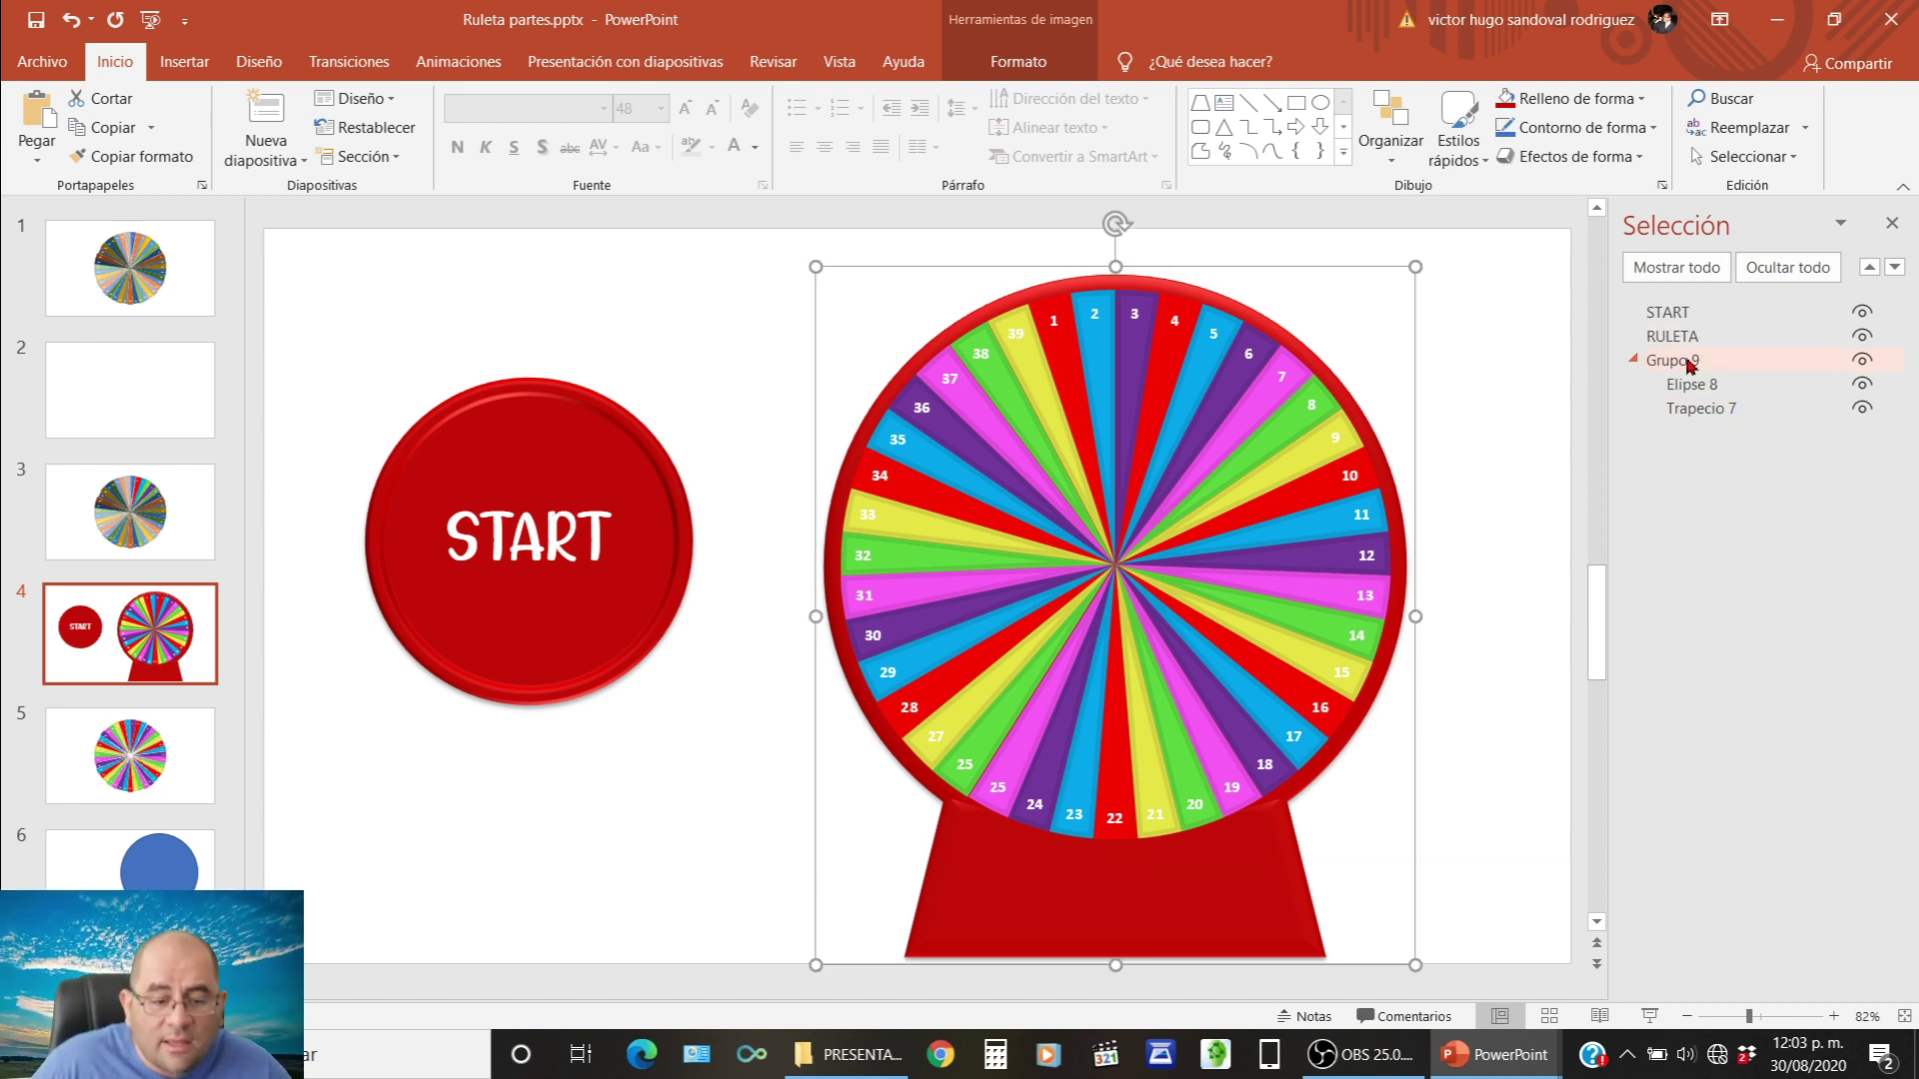
left_click(1715, 408)
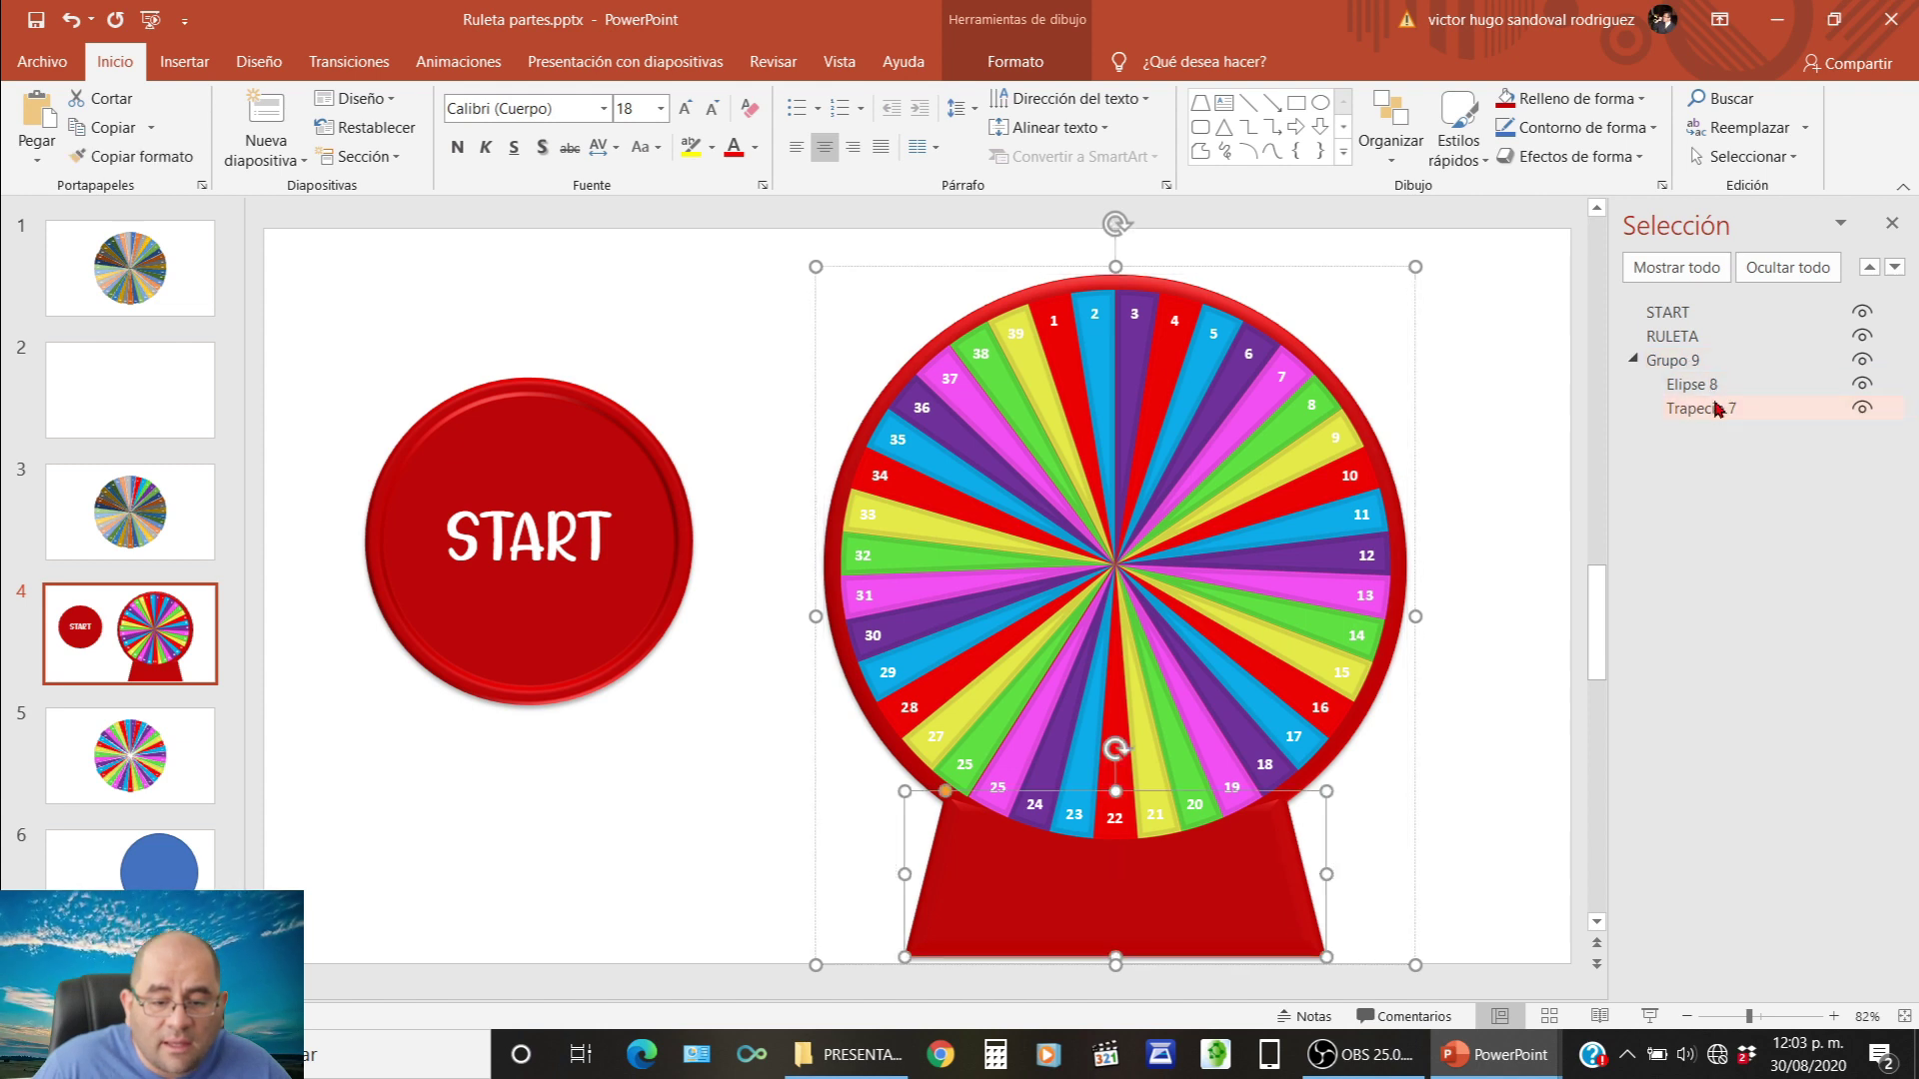
left_click(1699, 385)
left_click(1709, 410)
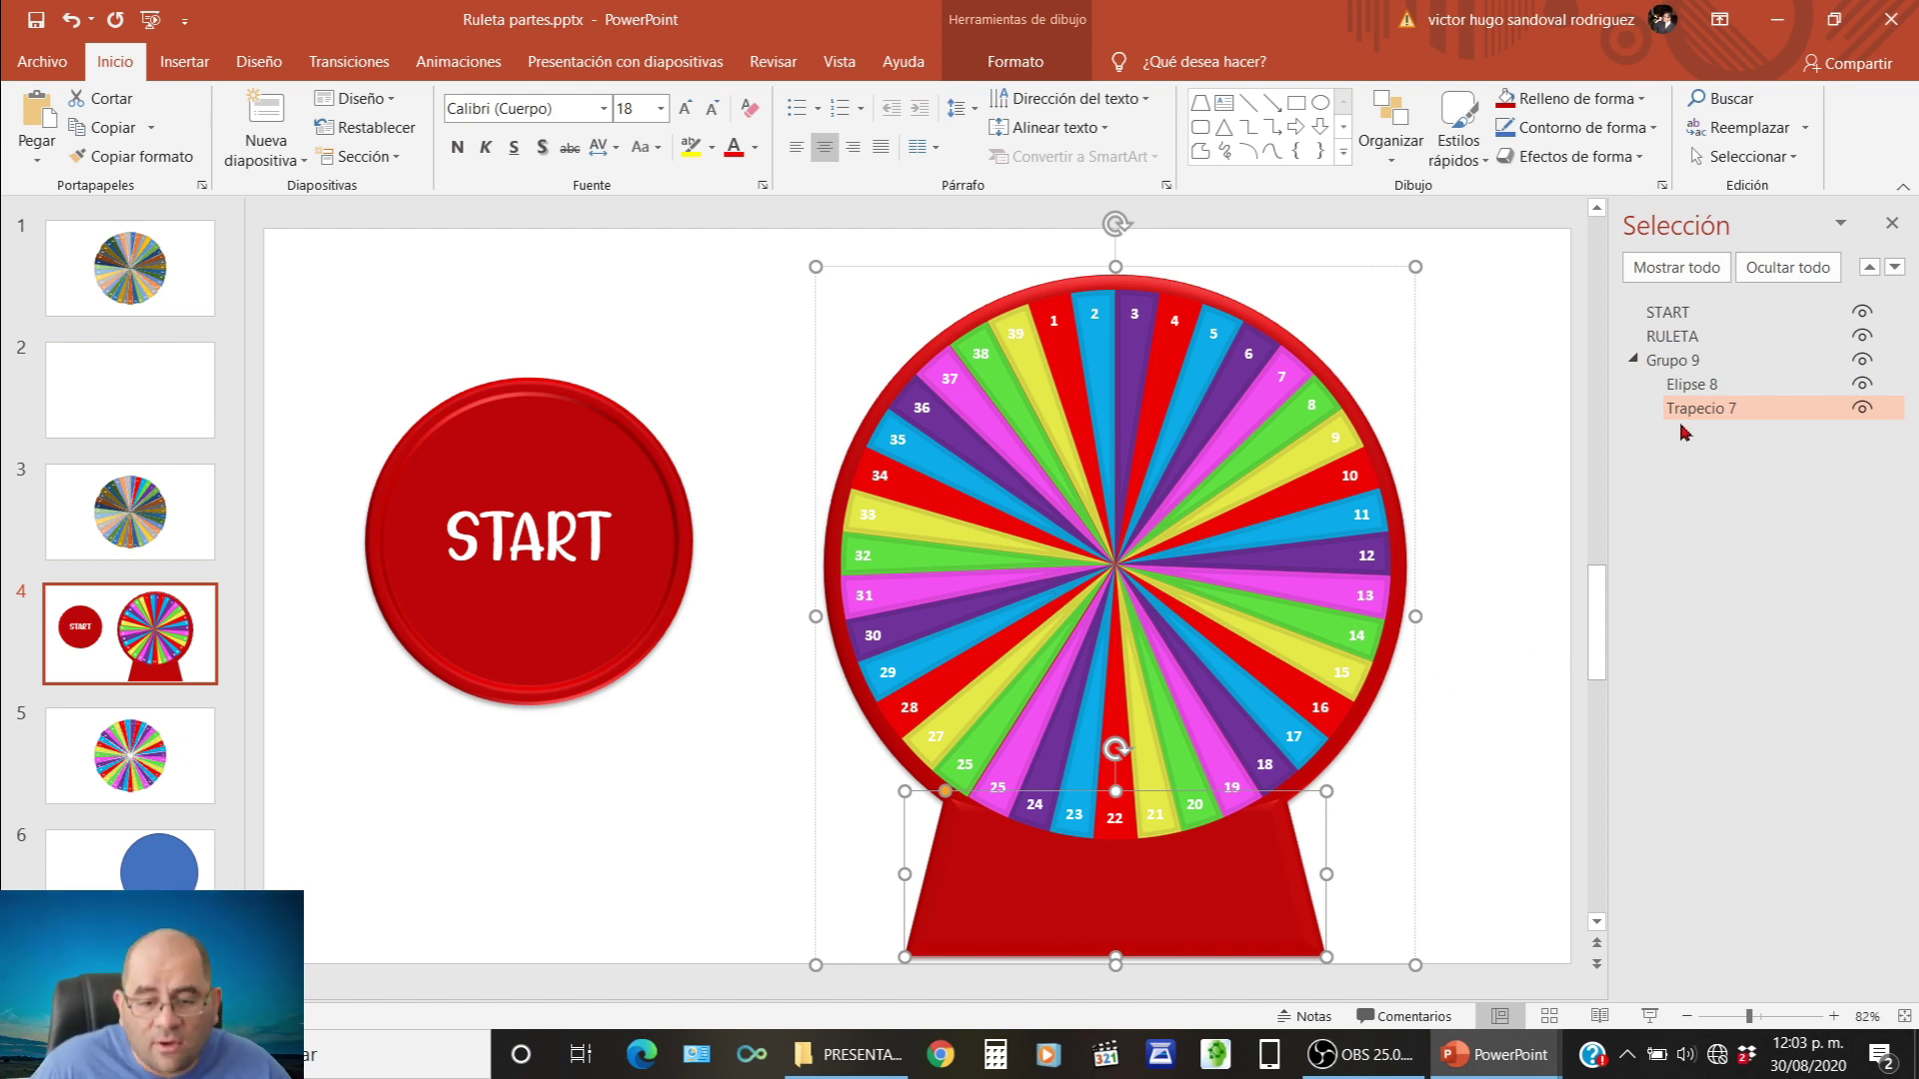
left_click(1892, 226)
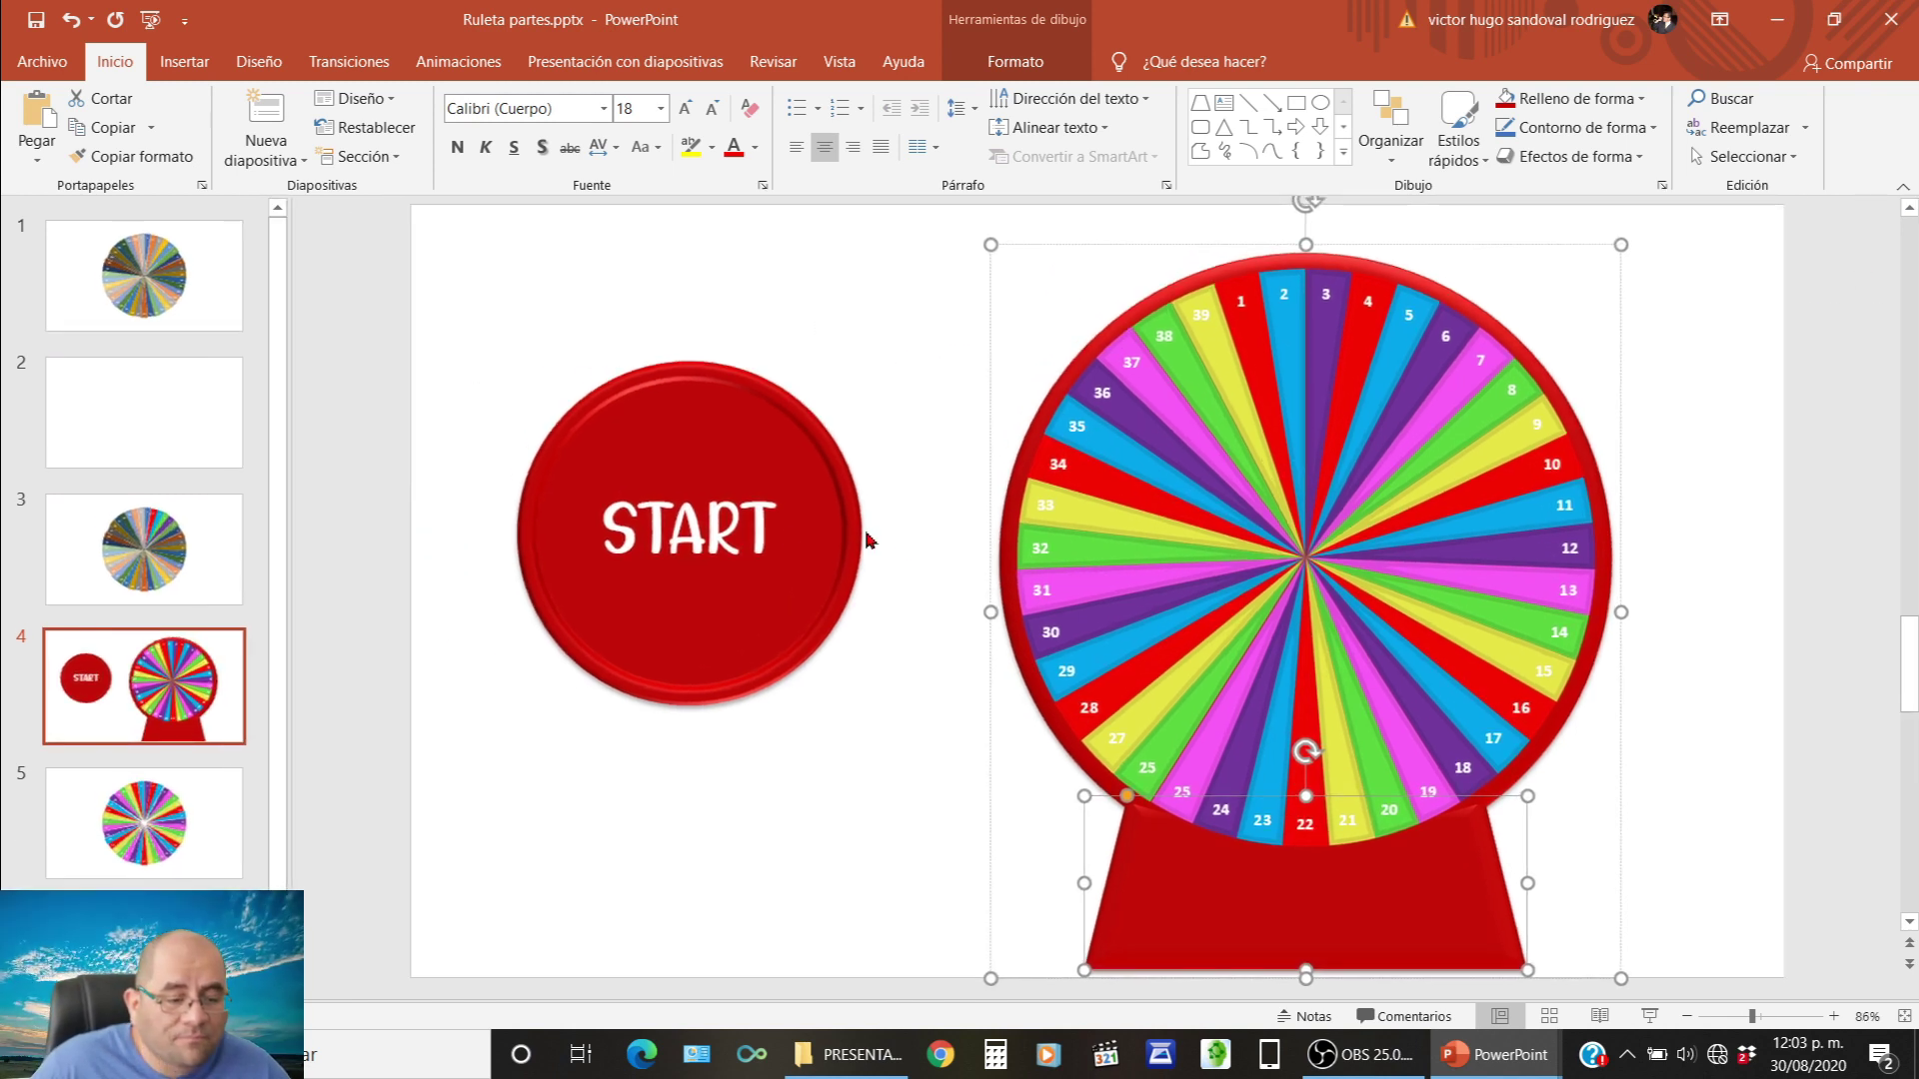
left_click(905, 424)
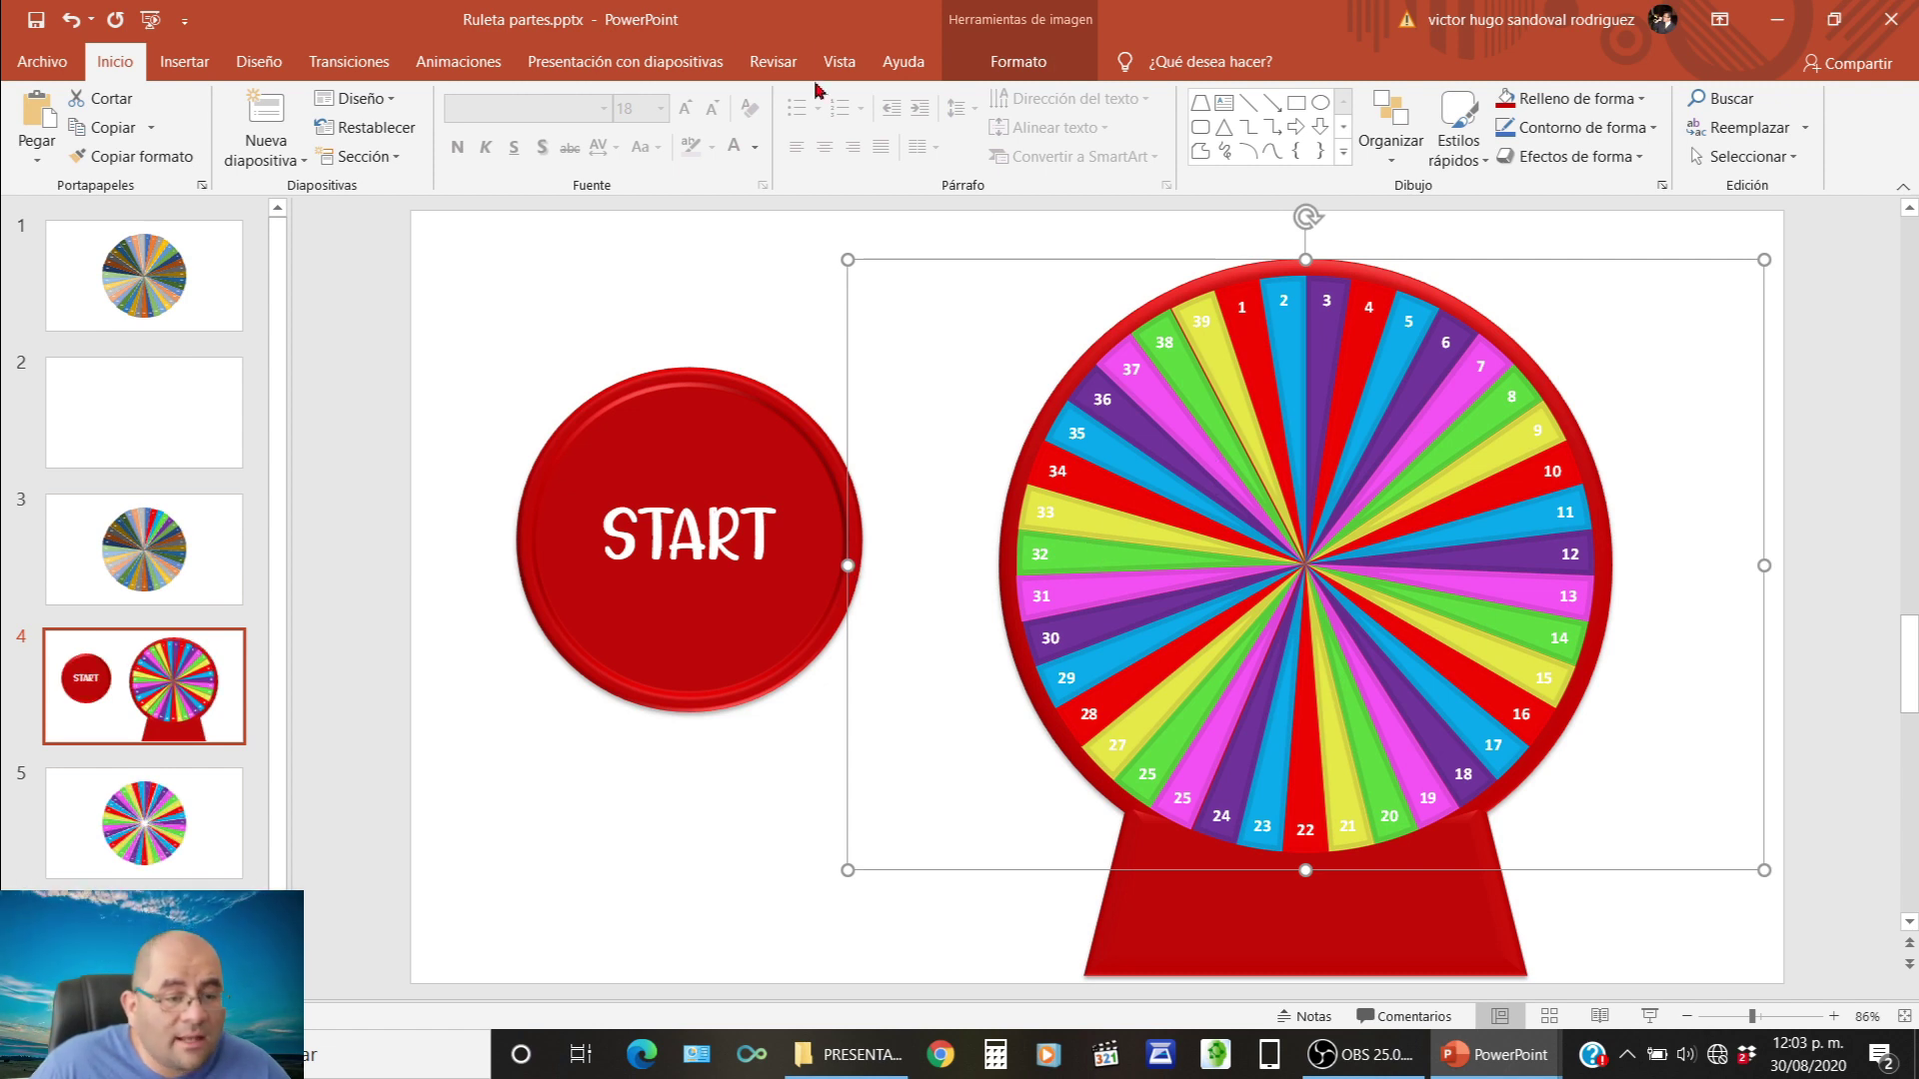
left_click(496, 68)
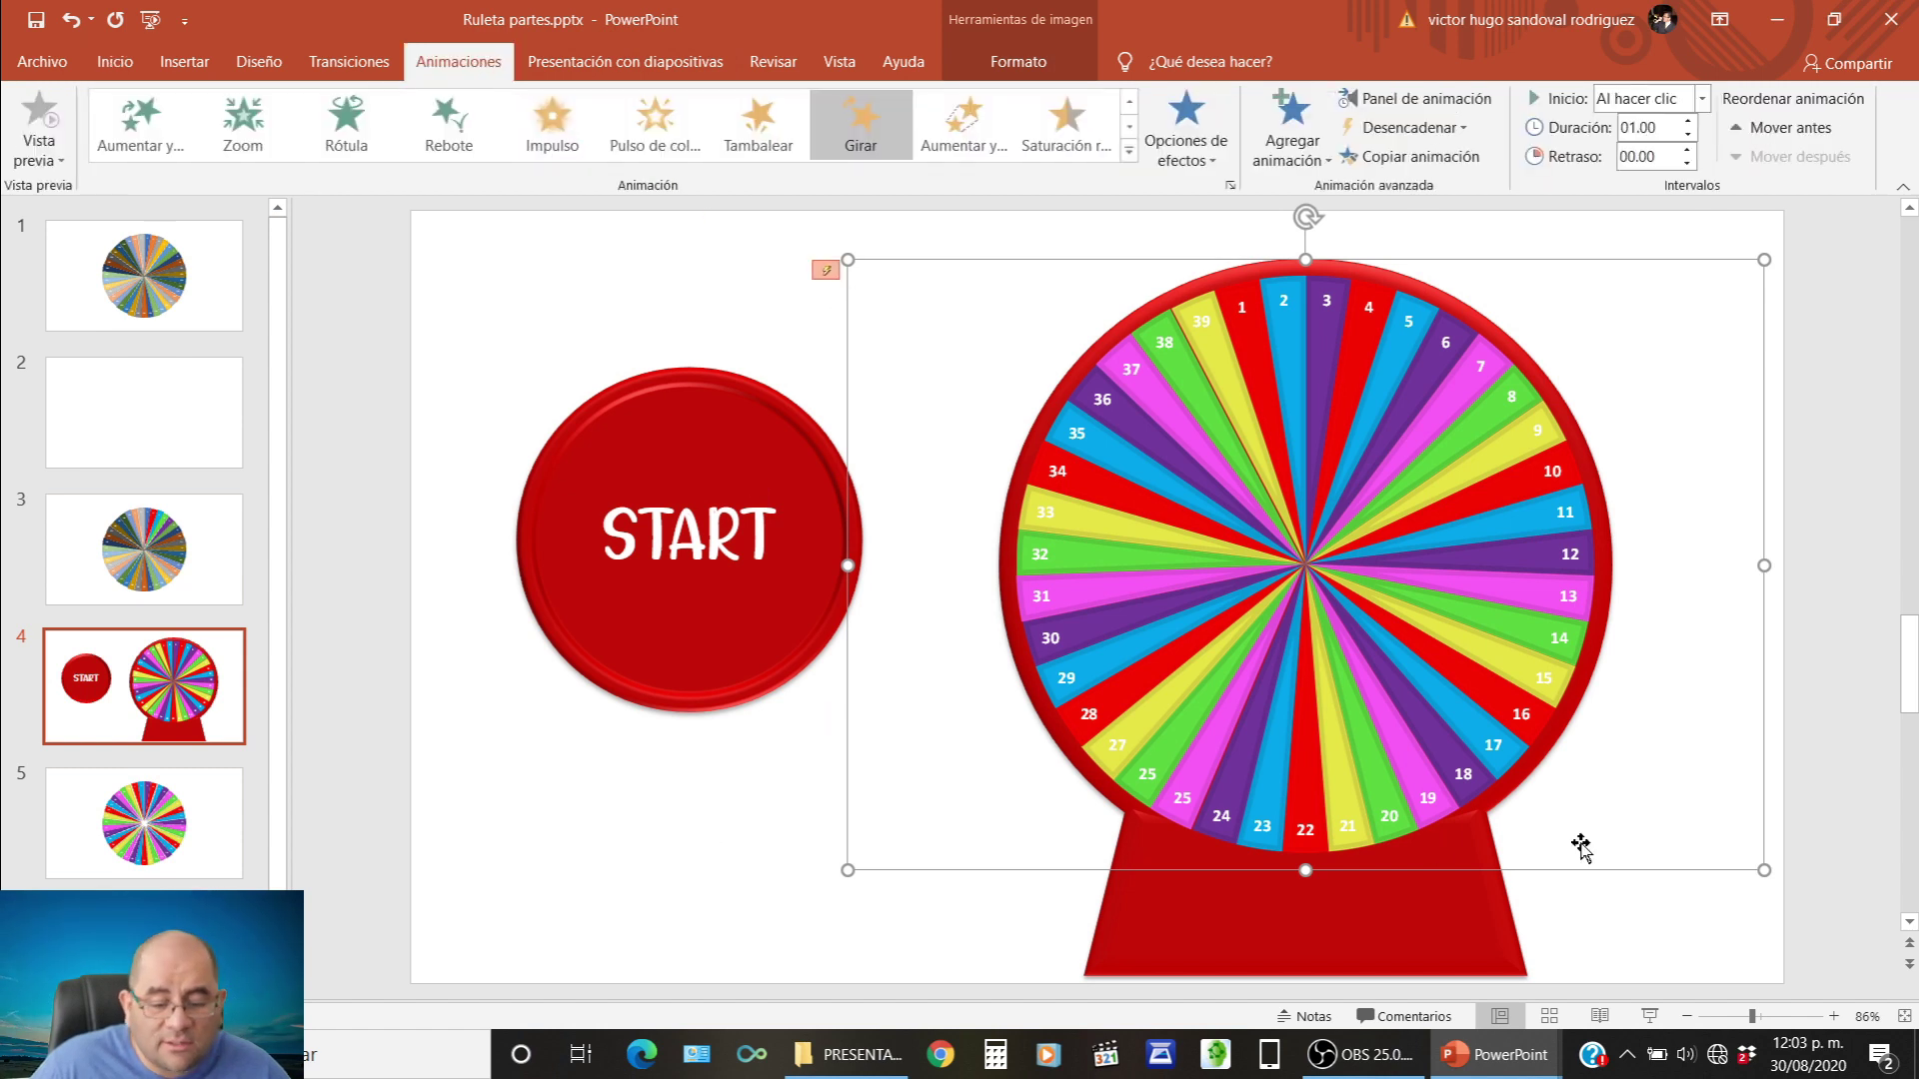
left_click(1825, 880)
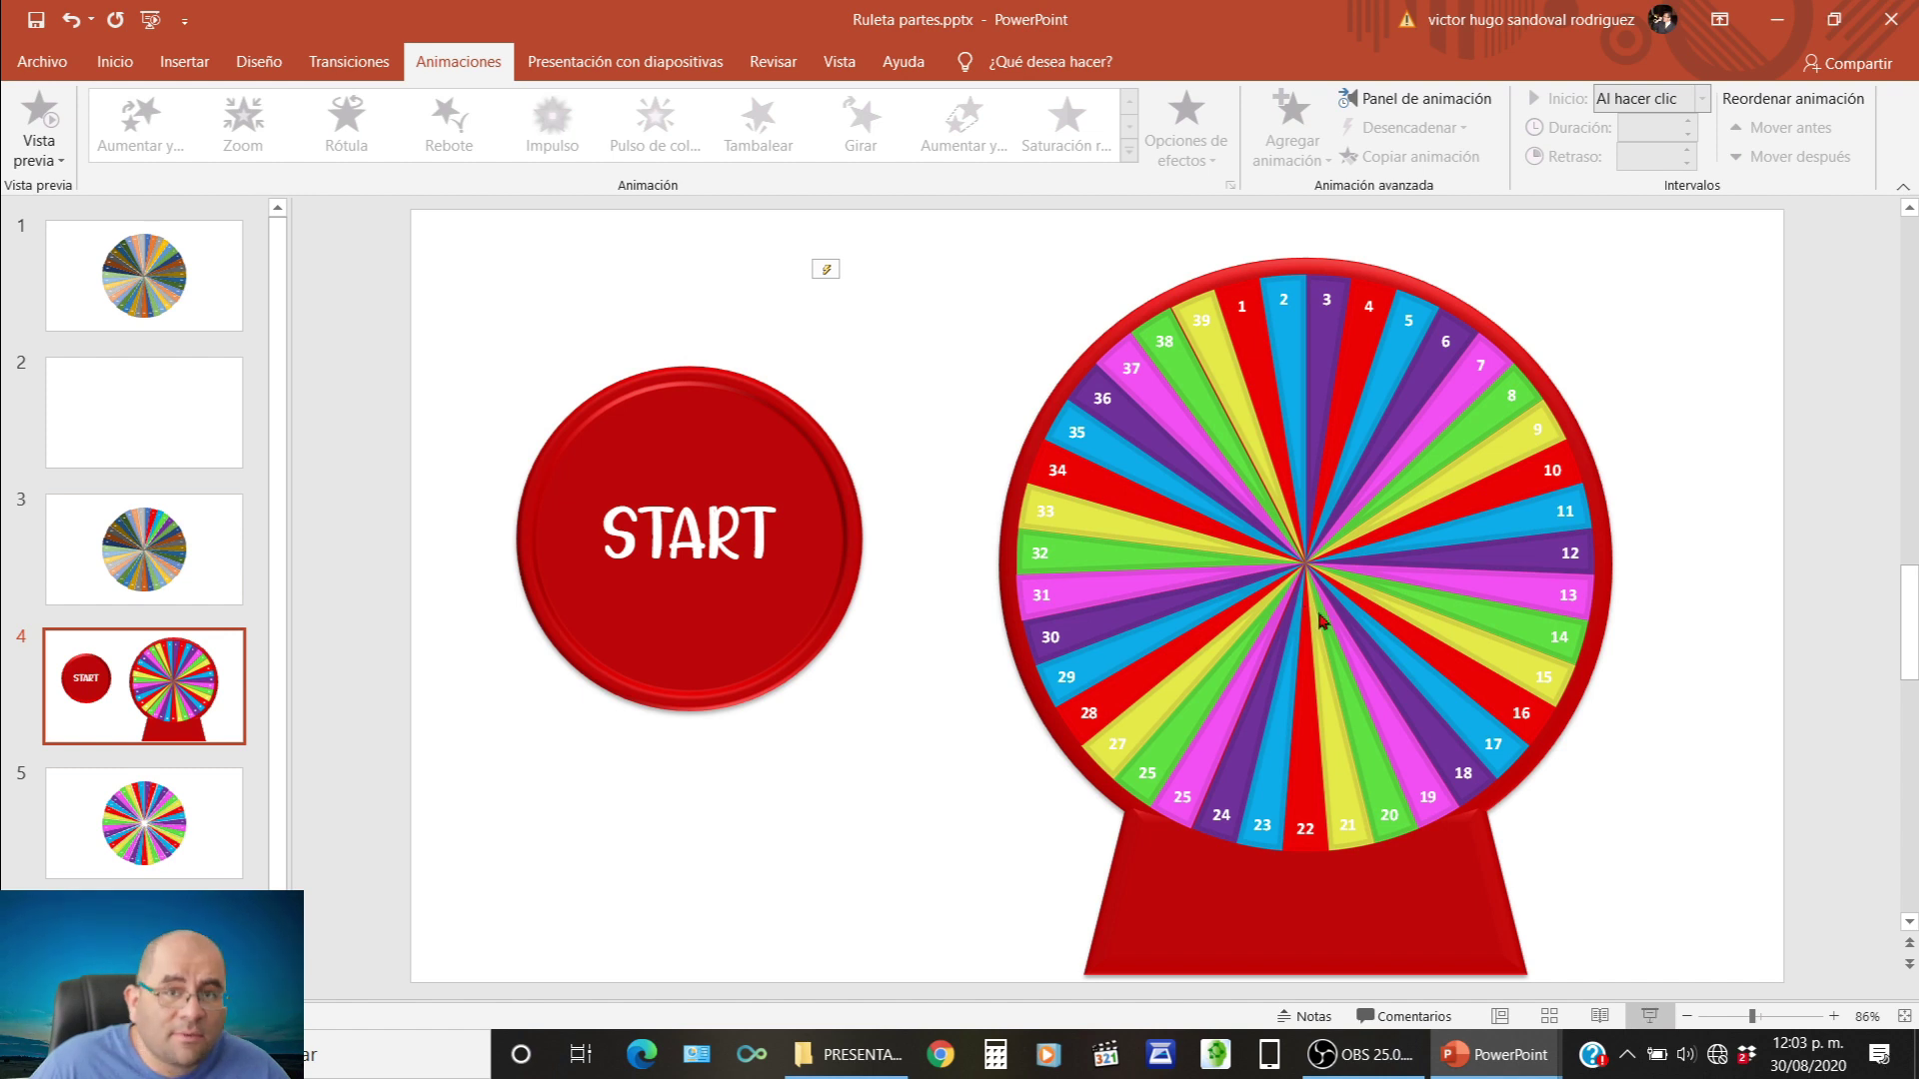
key("shift+F5")
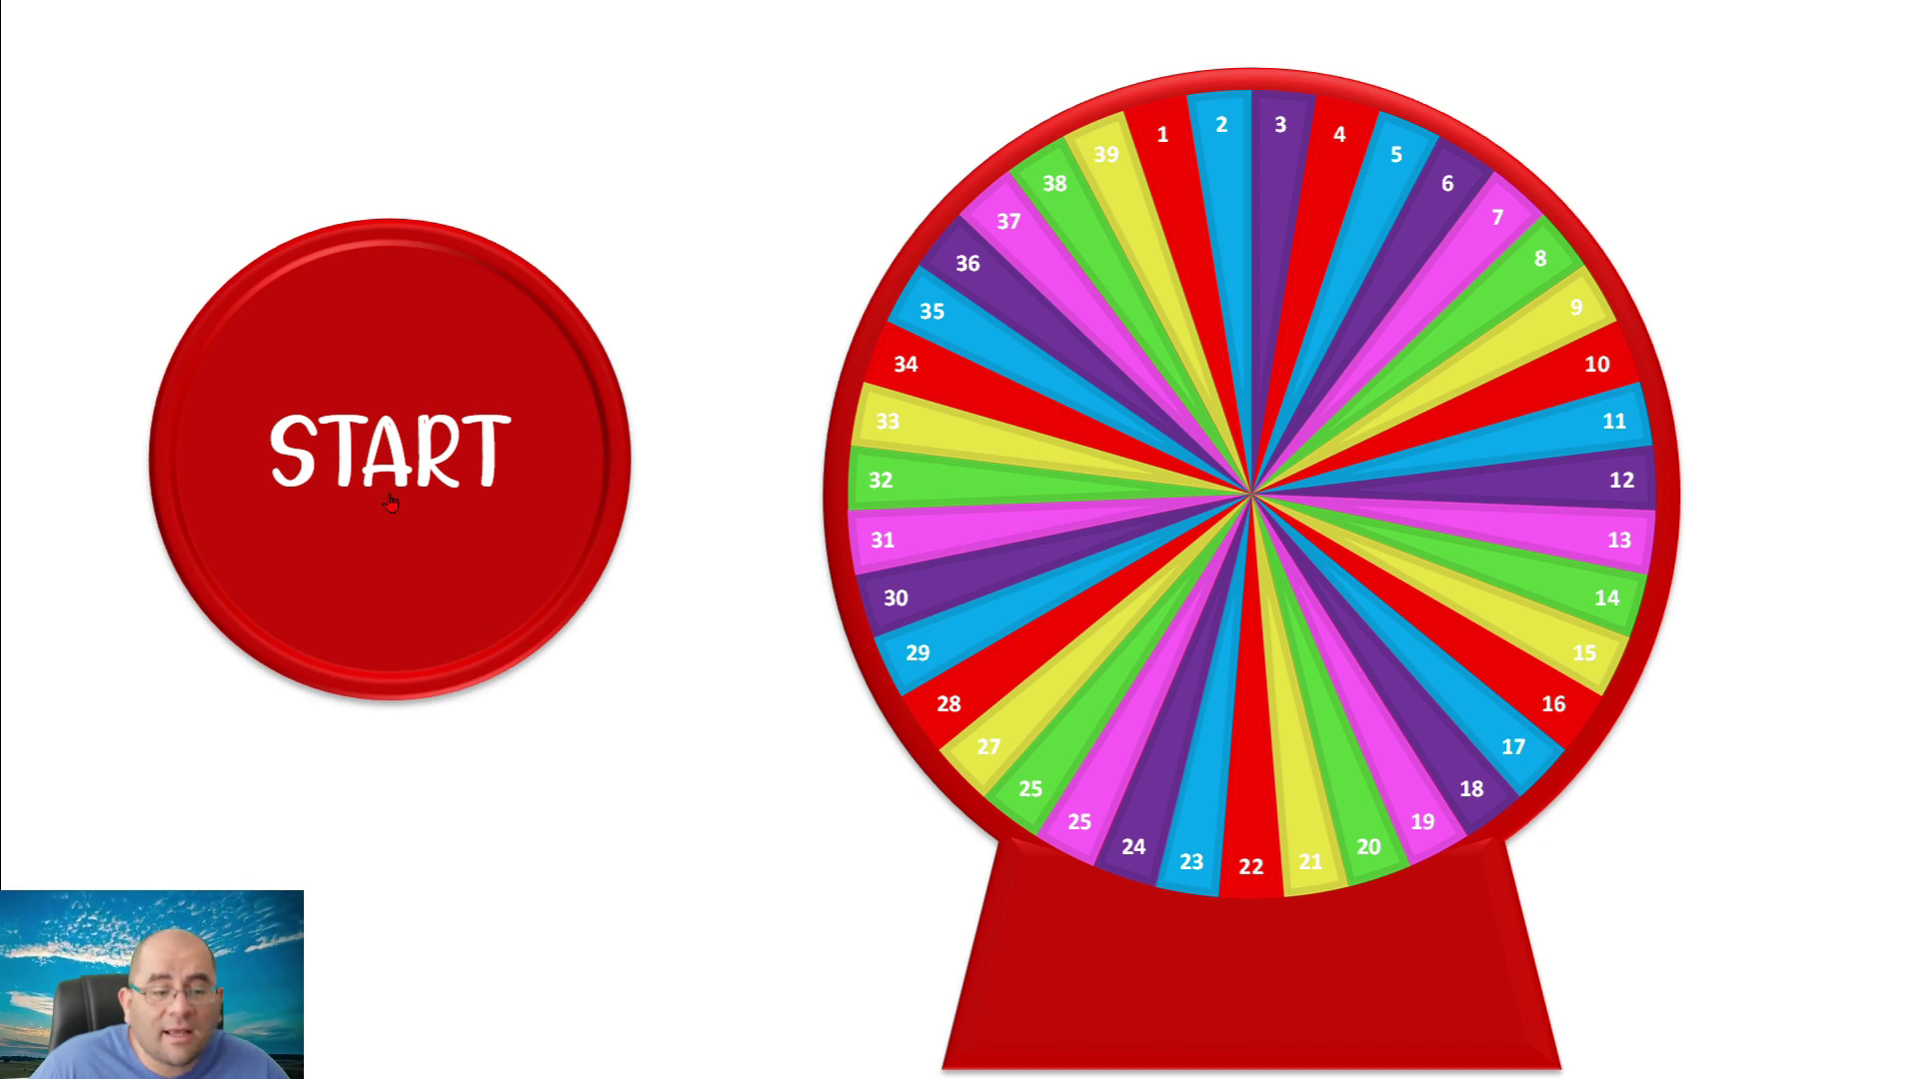
left_click(397, 527)
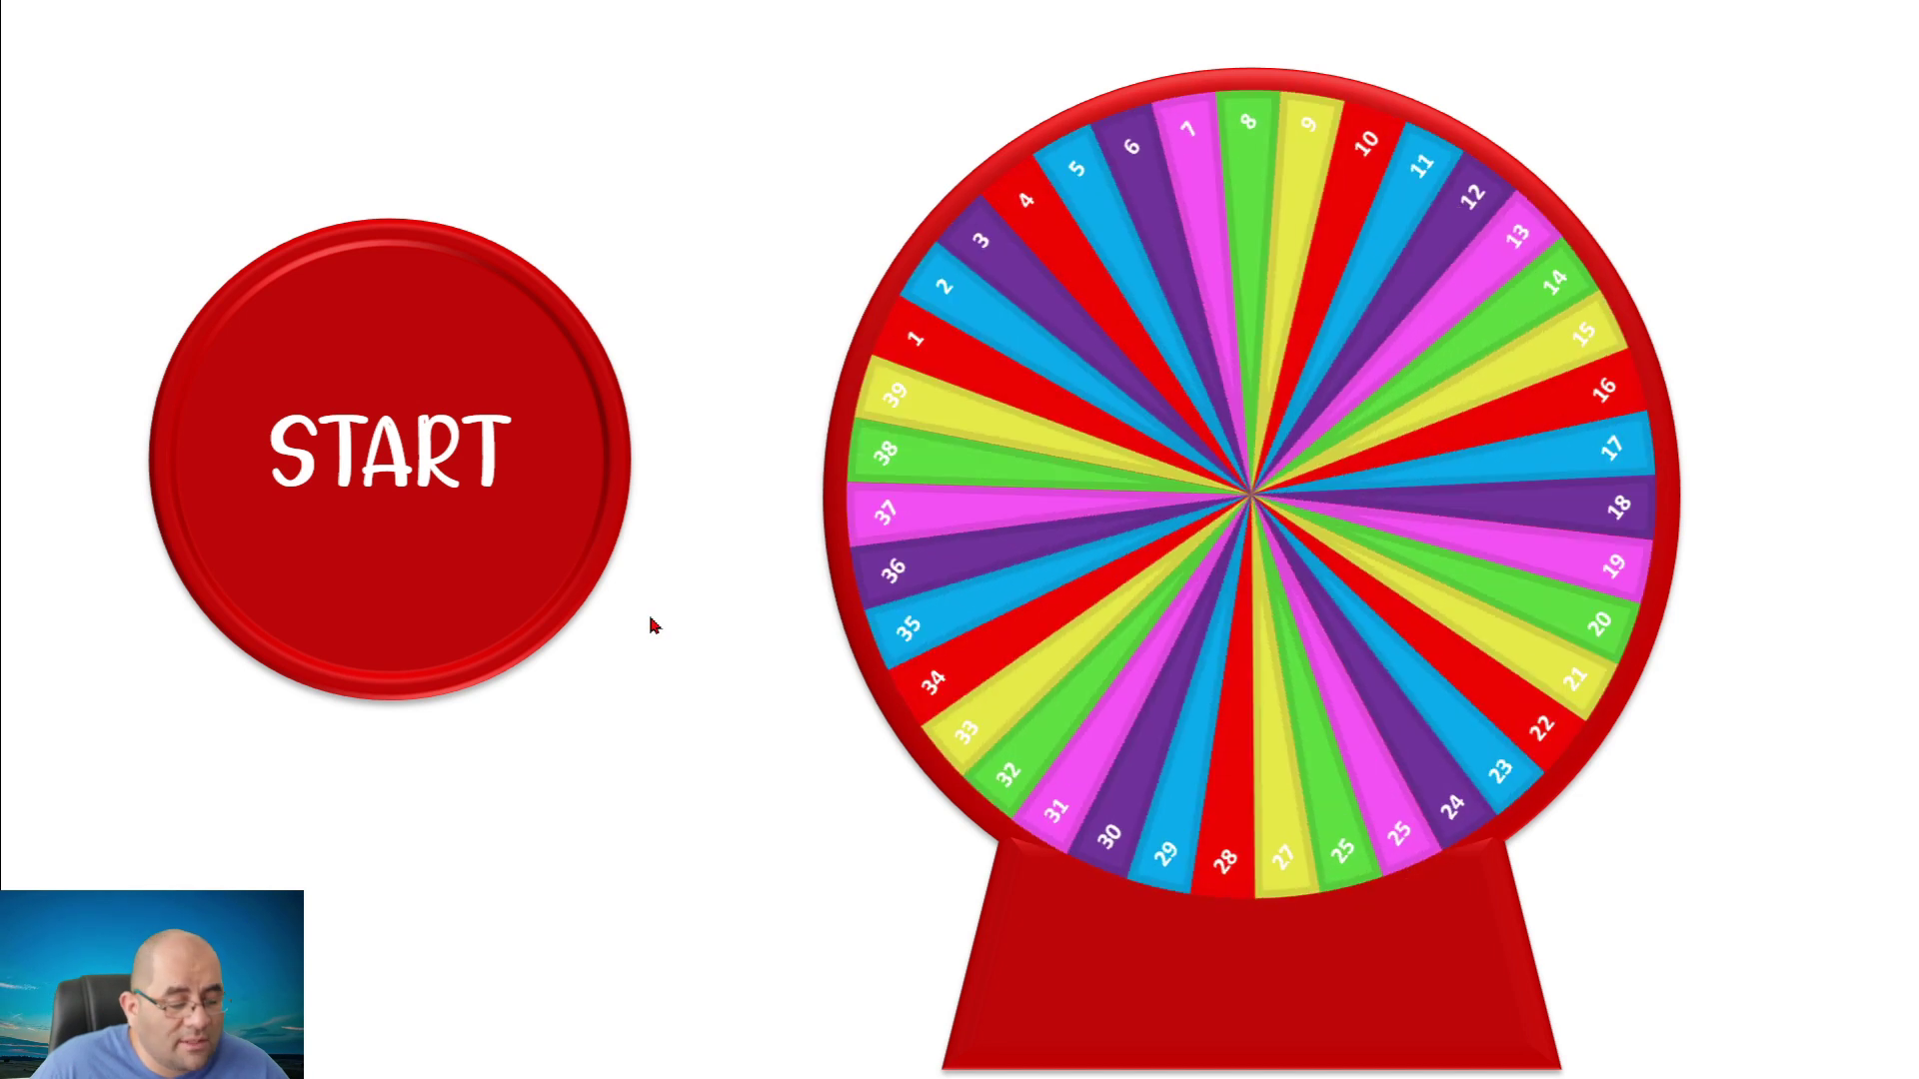
key("Escape")
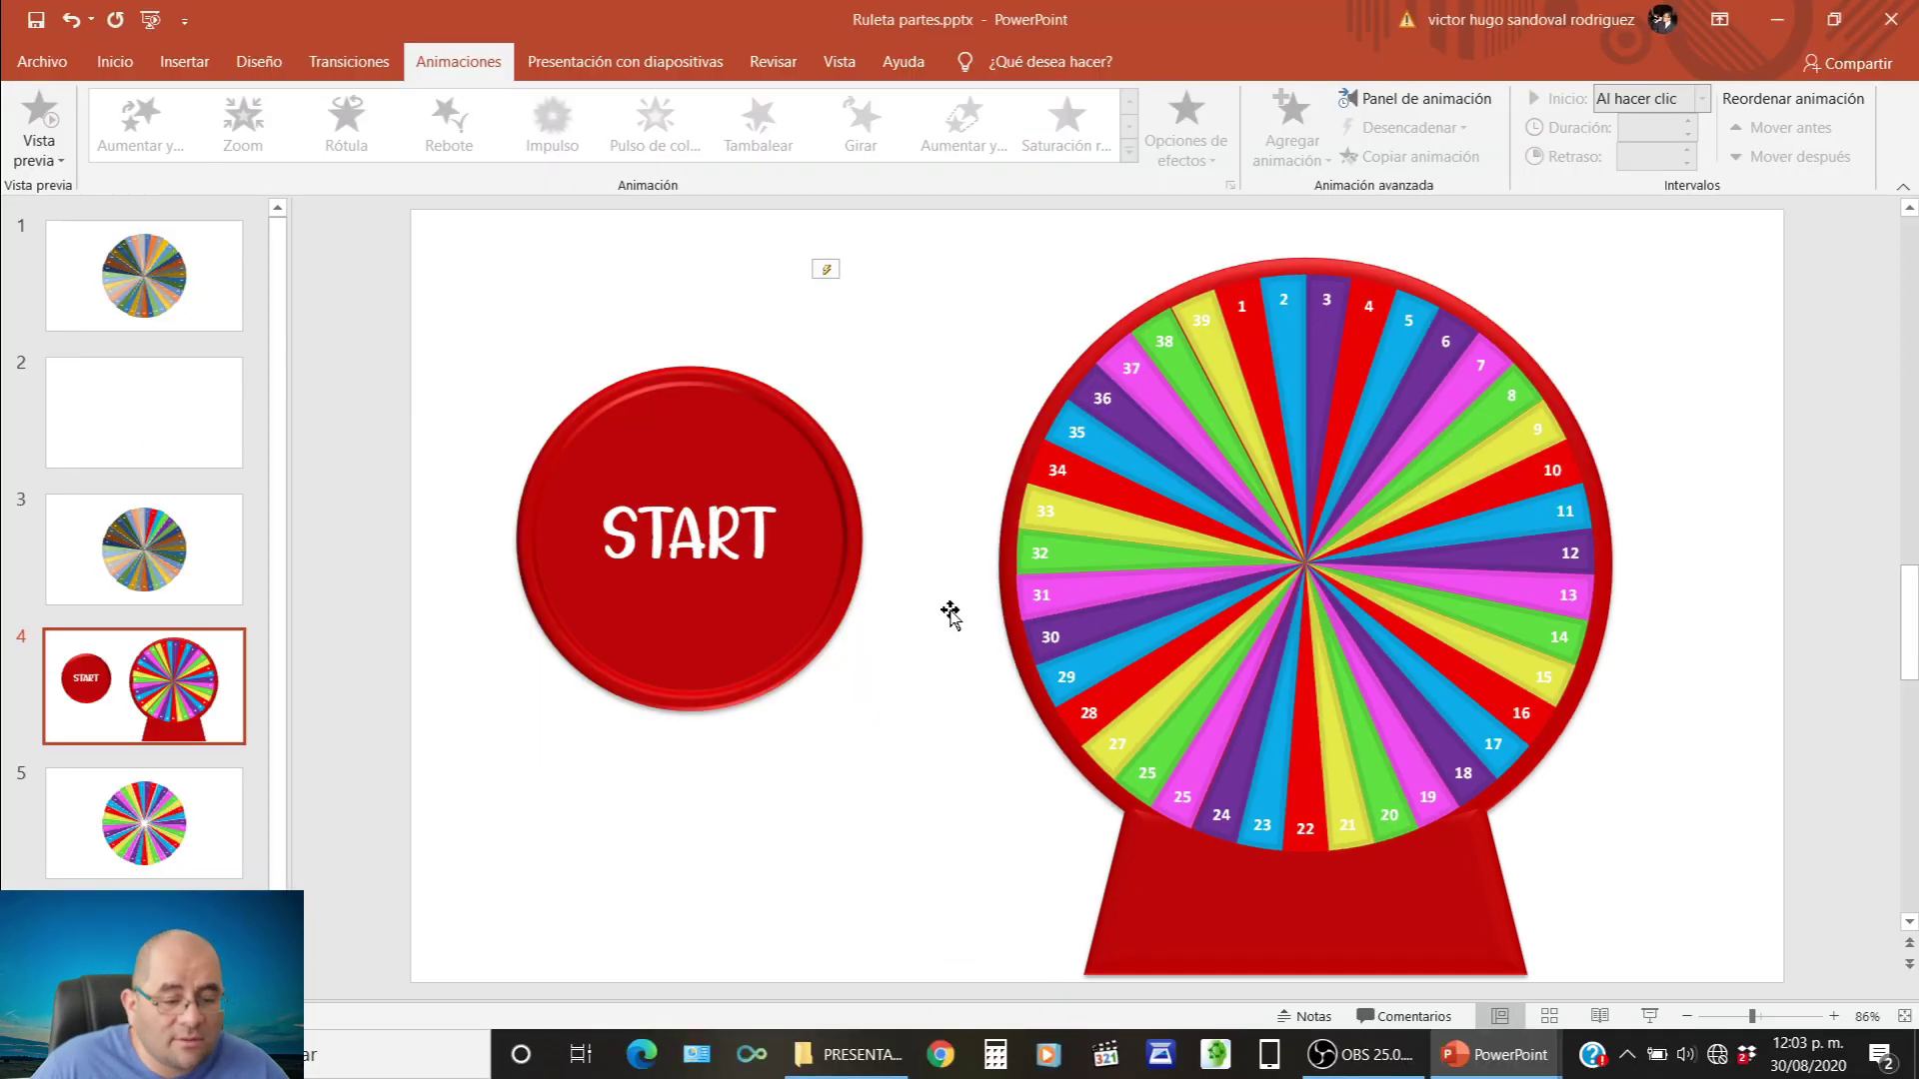
left_click(1095, 550)
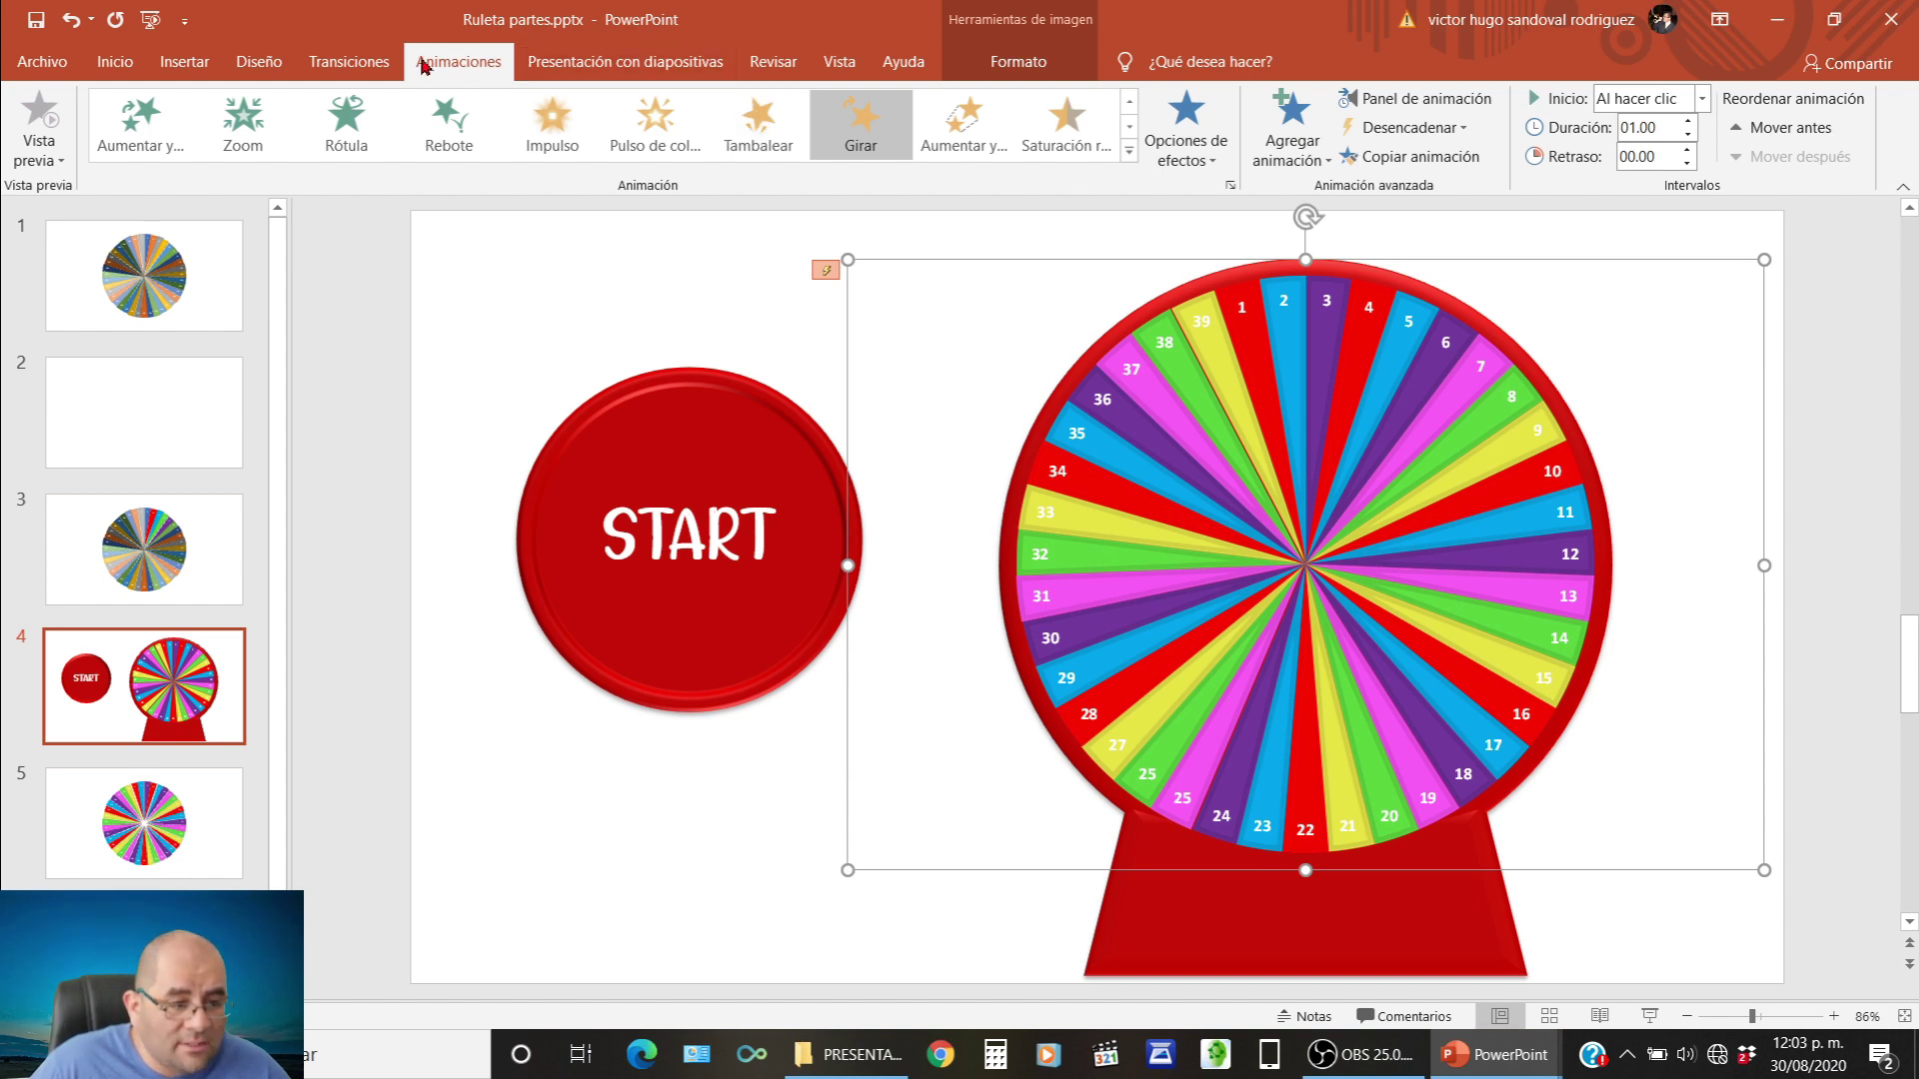
Add the Aparecer entrance effect to the wheel, triggered by clicking START.
left_click(1286, 119)
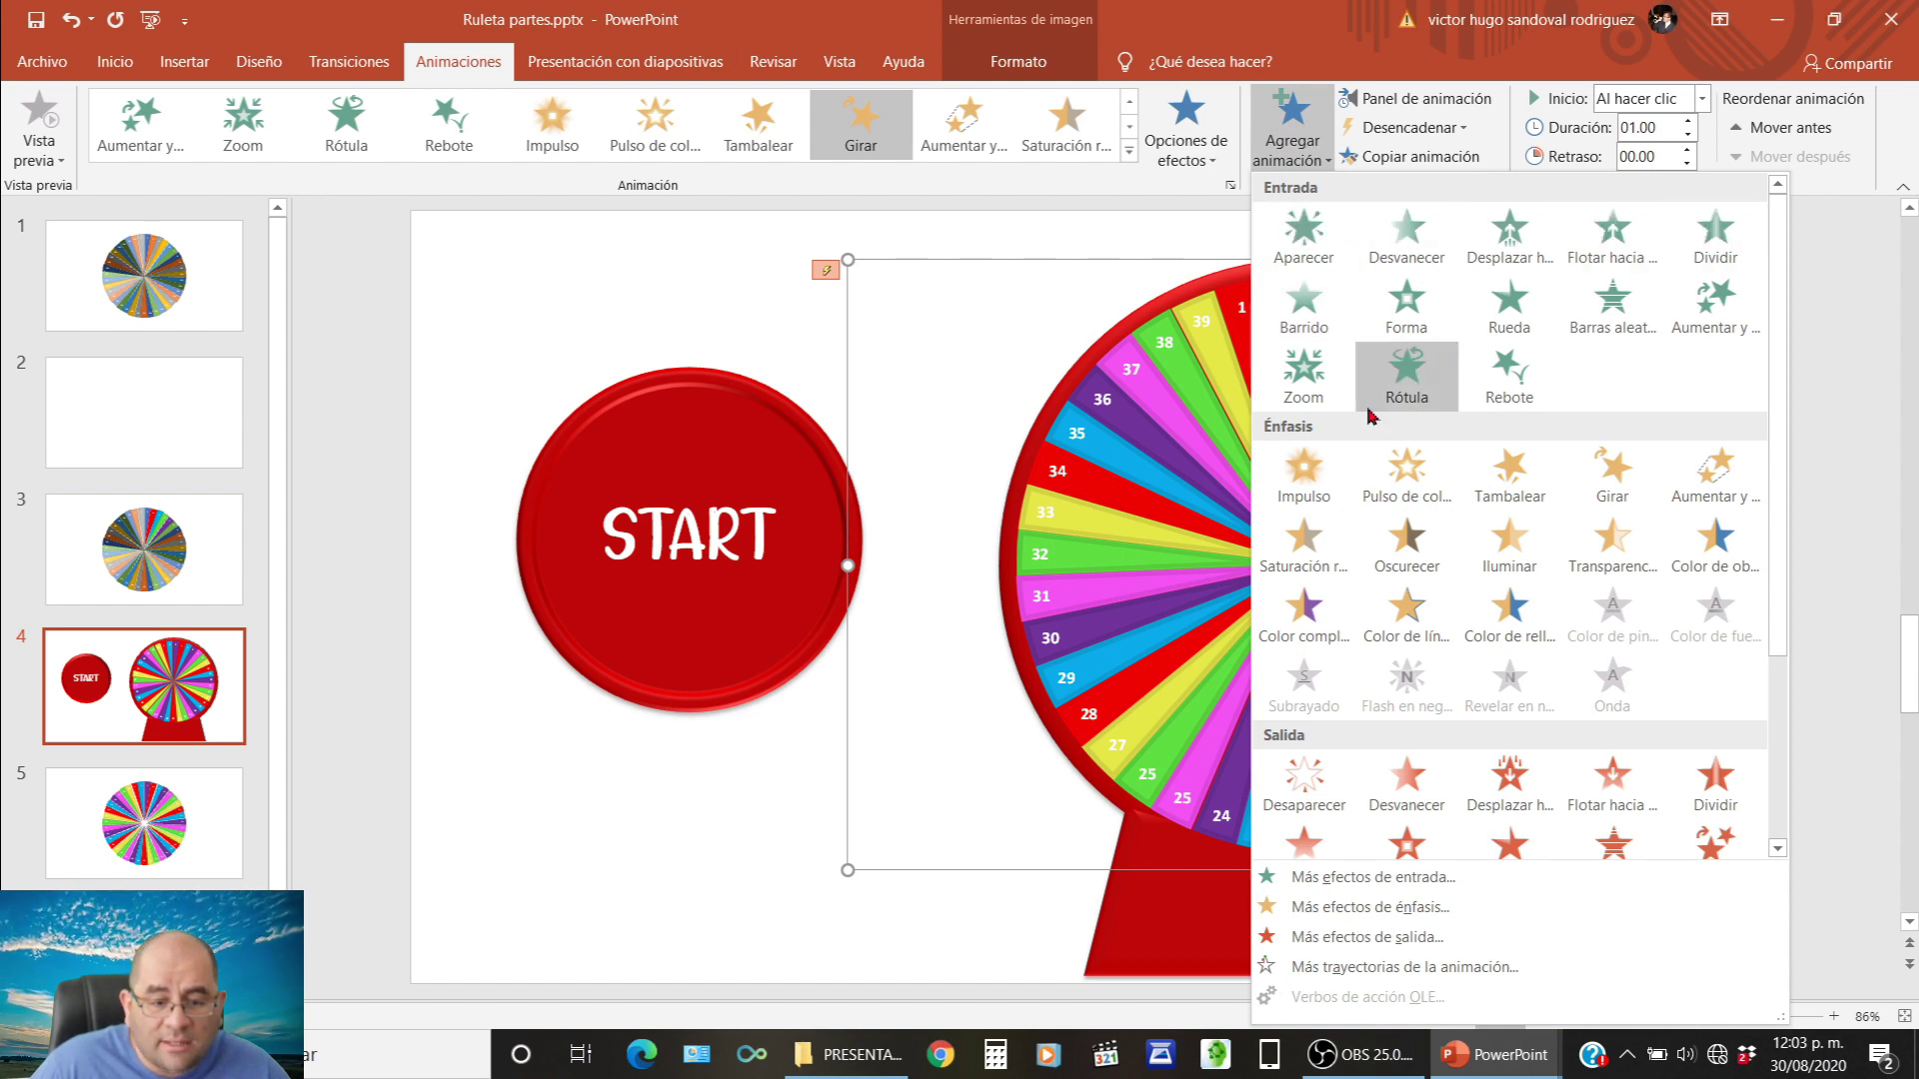
left_click(1306, 235)
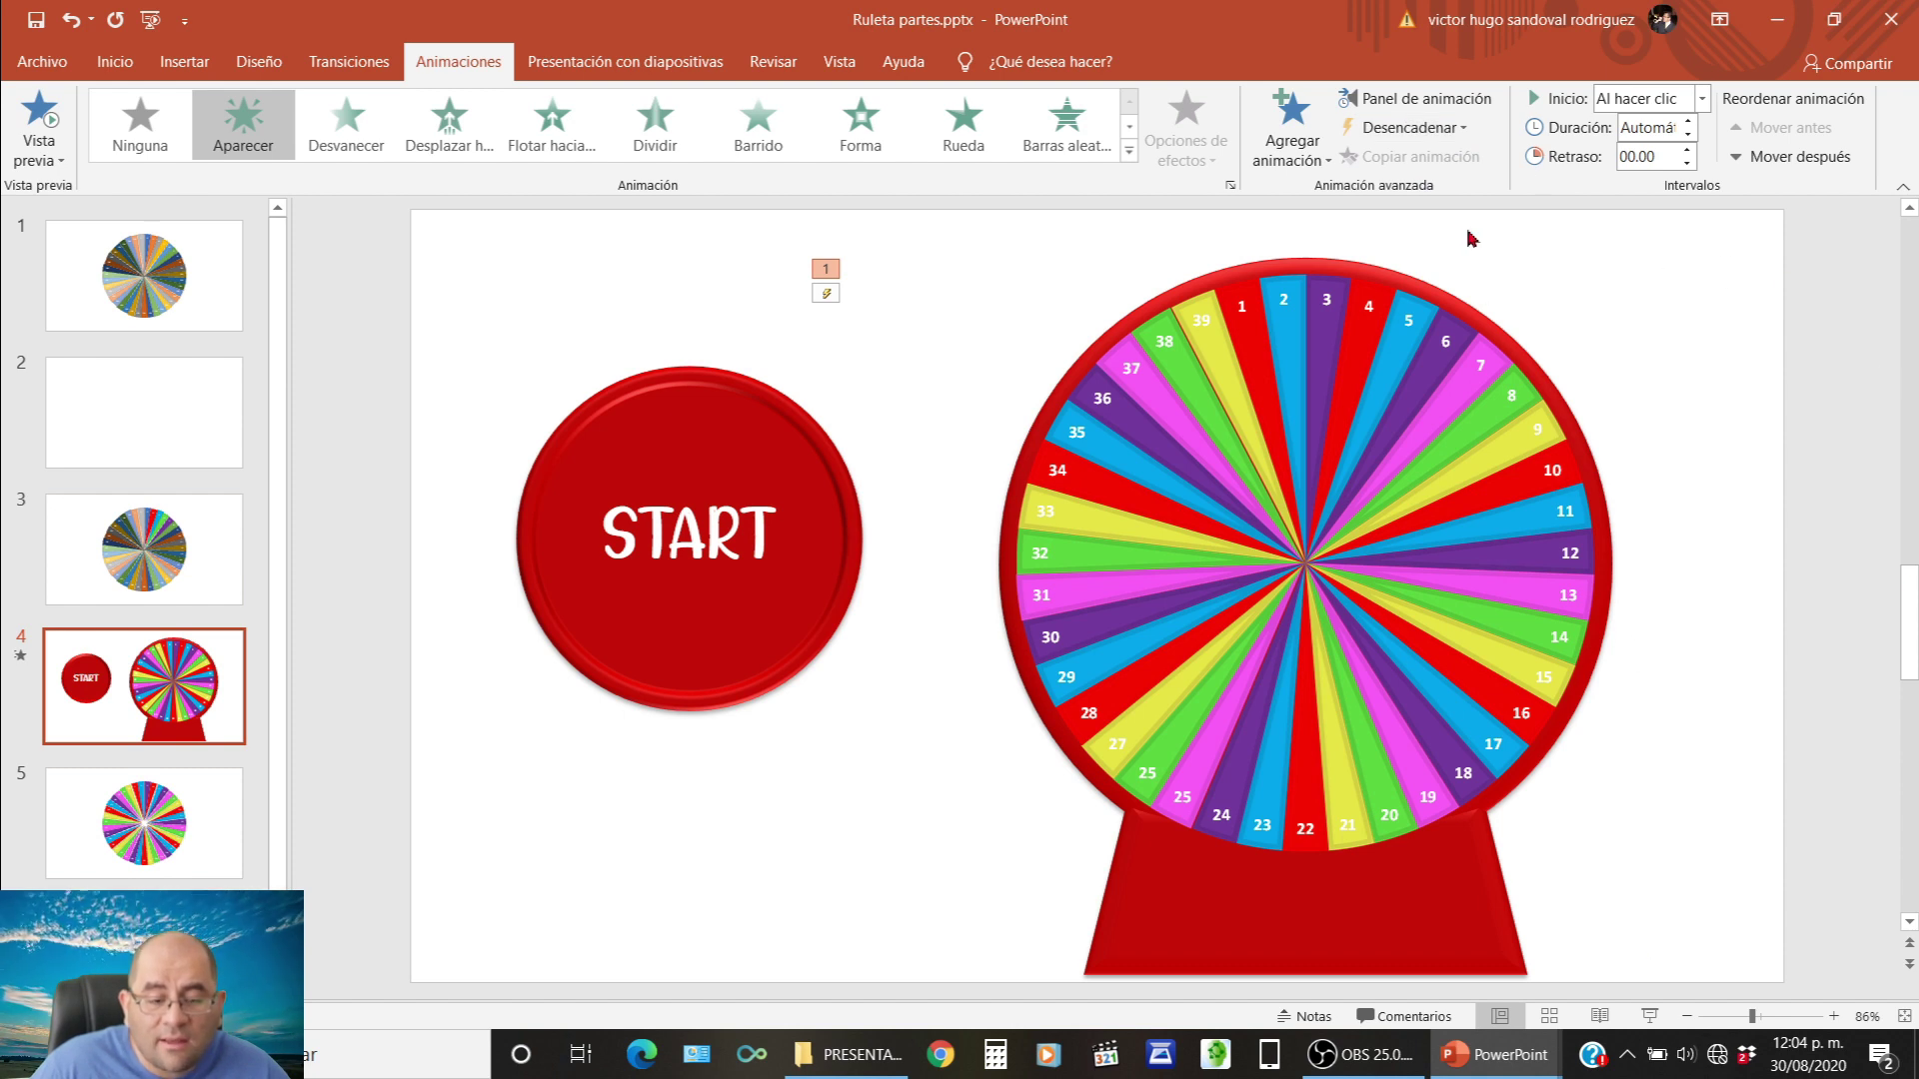
left_click(1466, 130)
mouse_move(1425, 159)
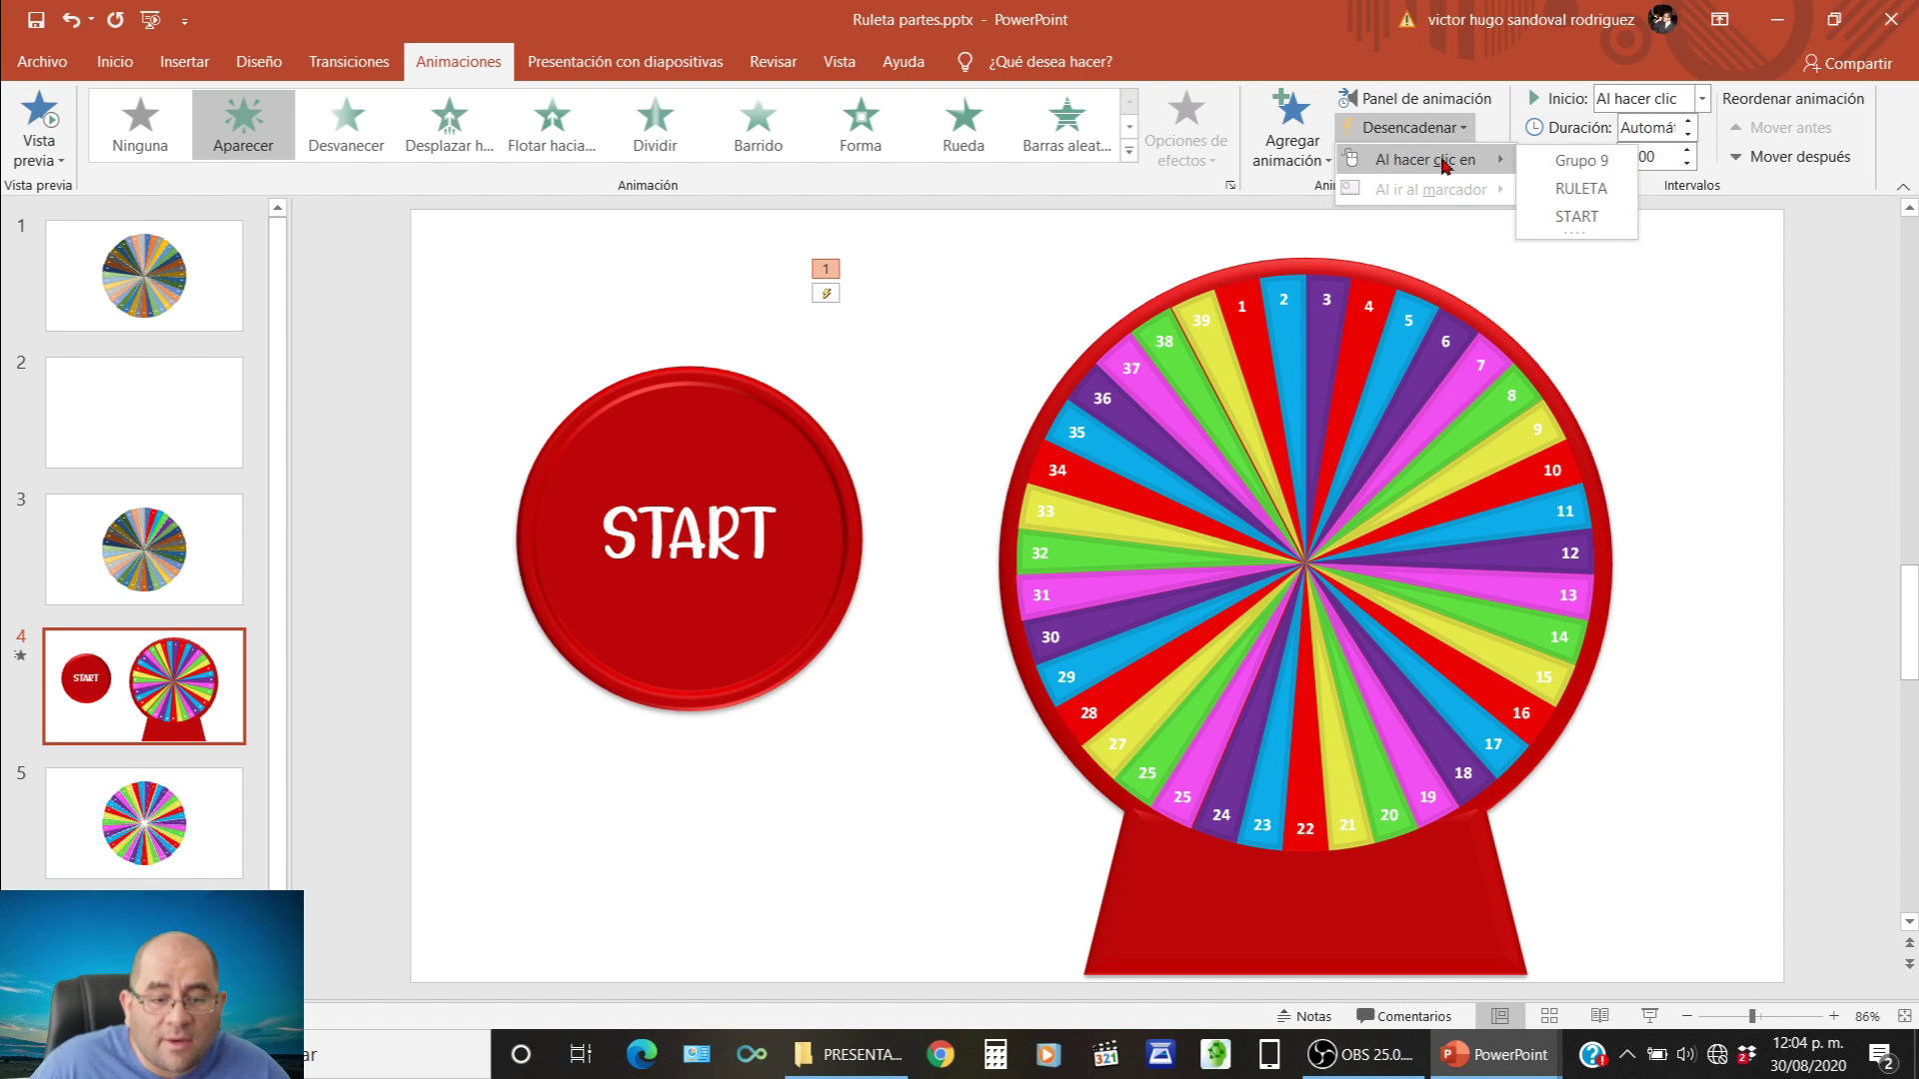
left_click(1547, 218)
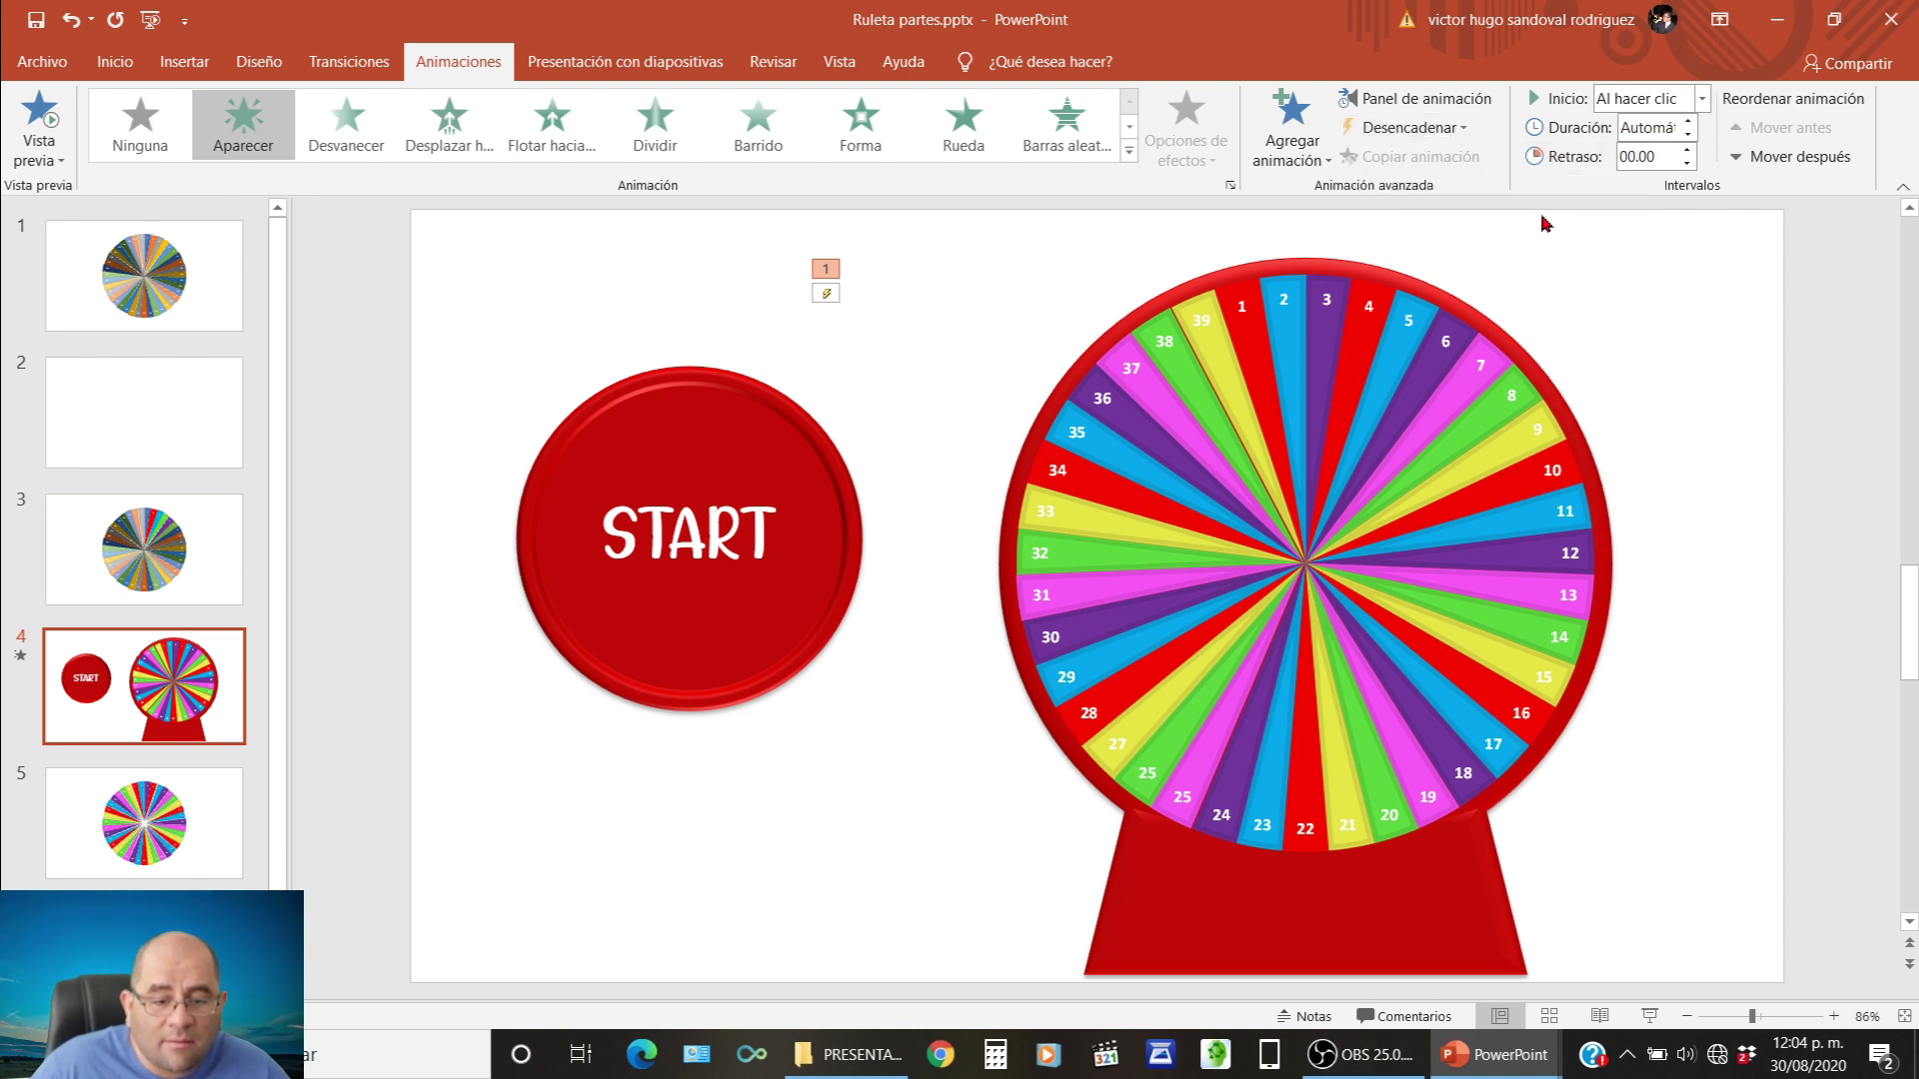
key("shift+F5")
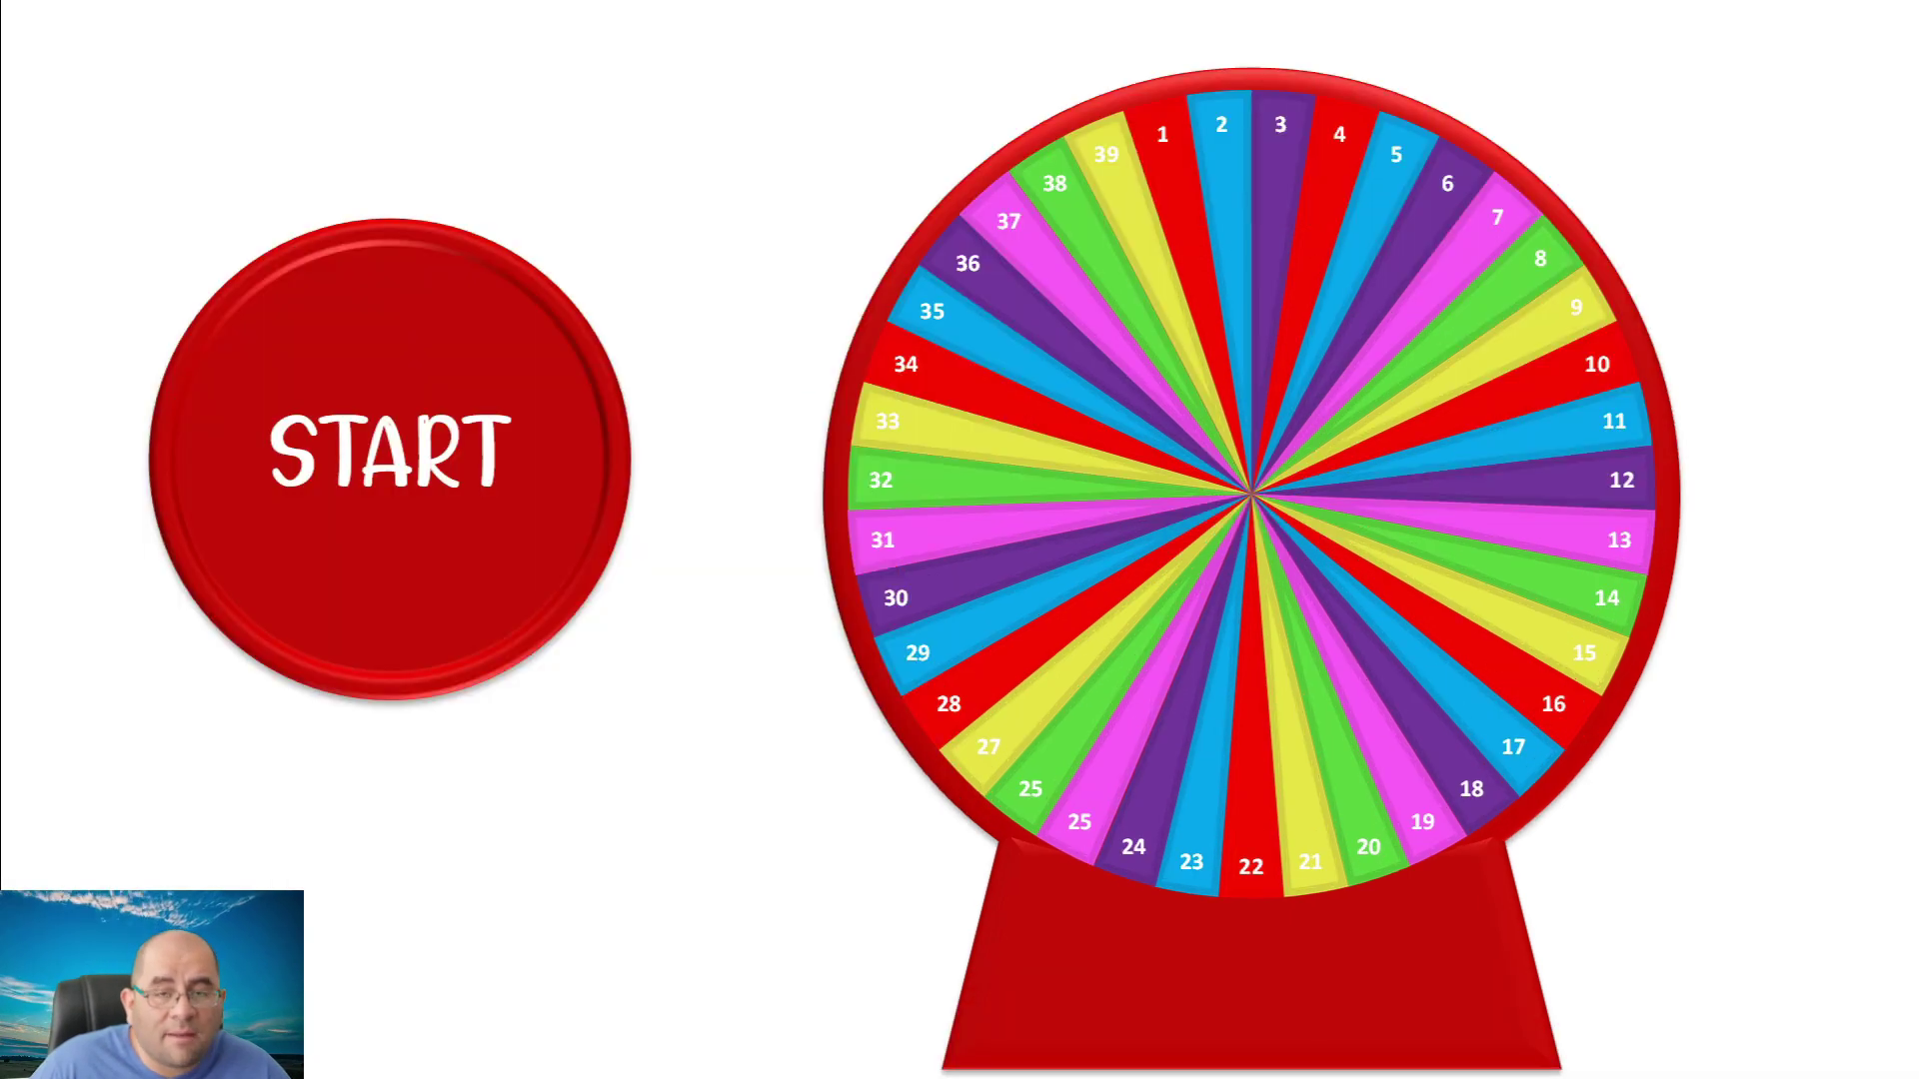
left_click(446, 404)
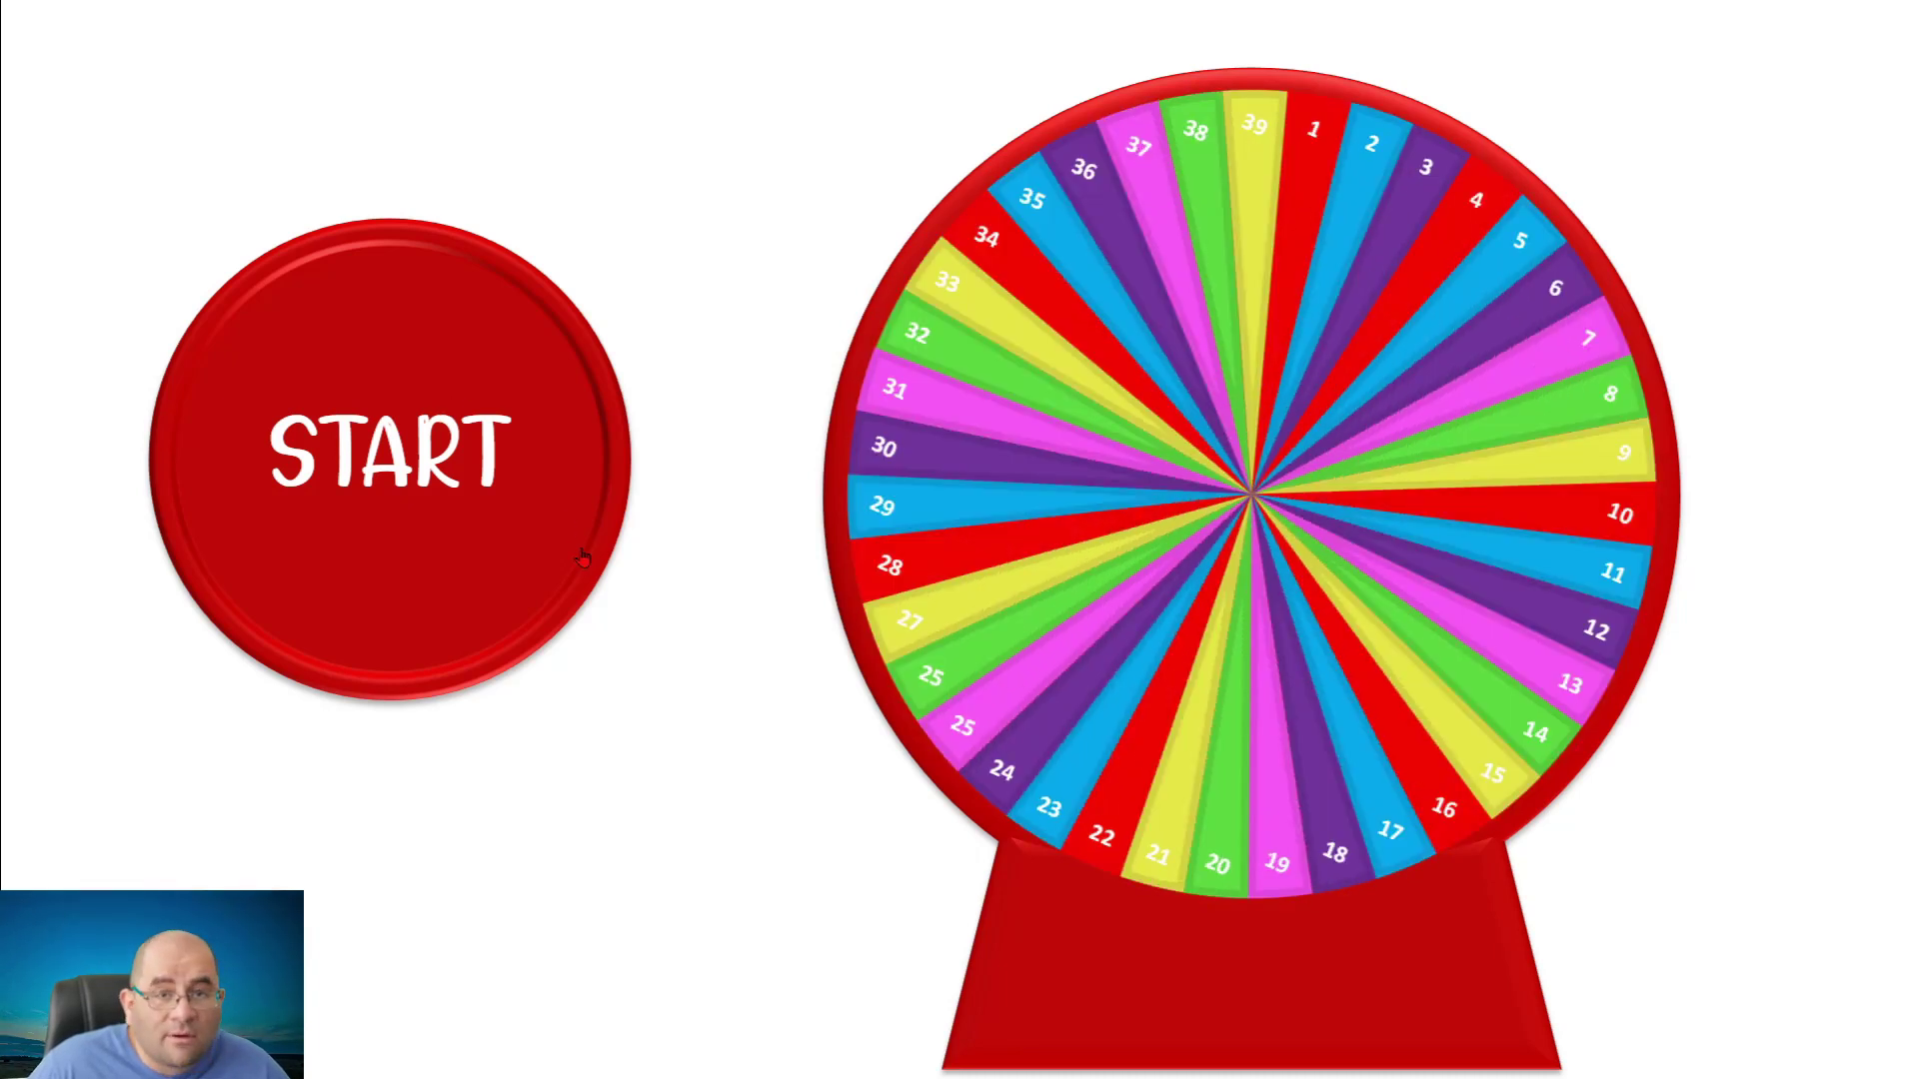
key("Escape")
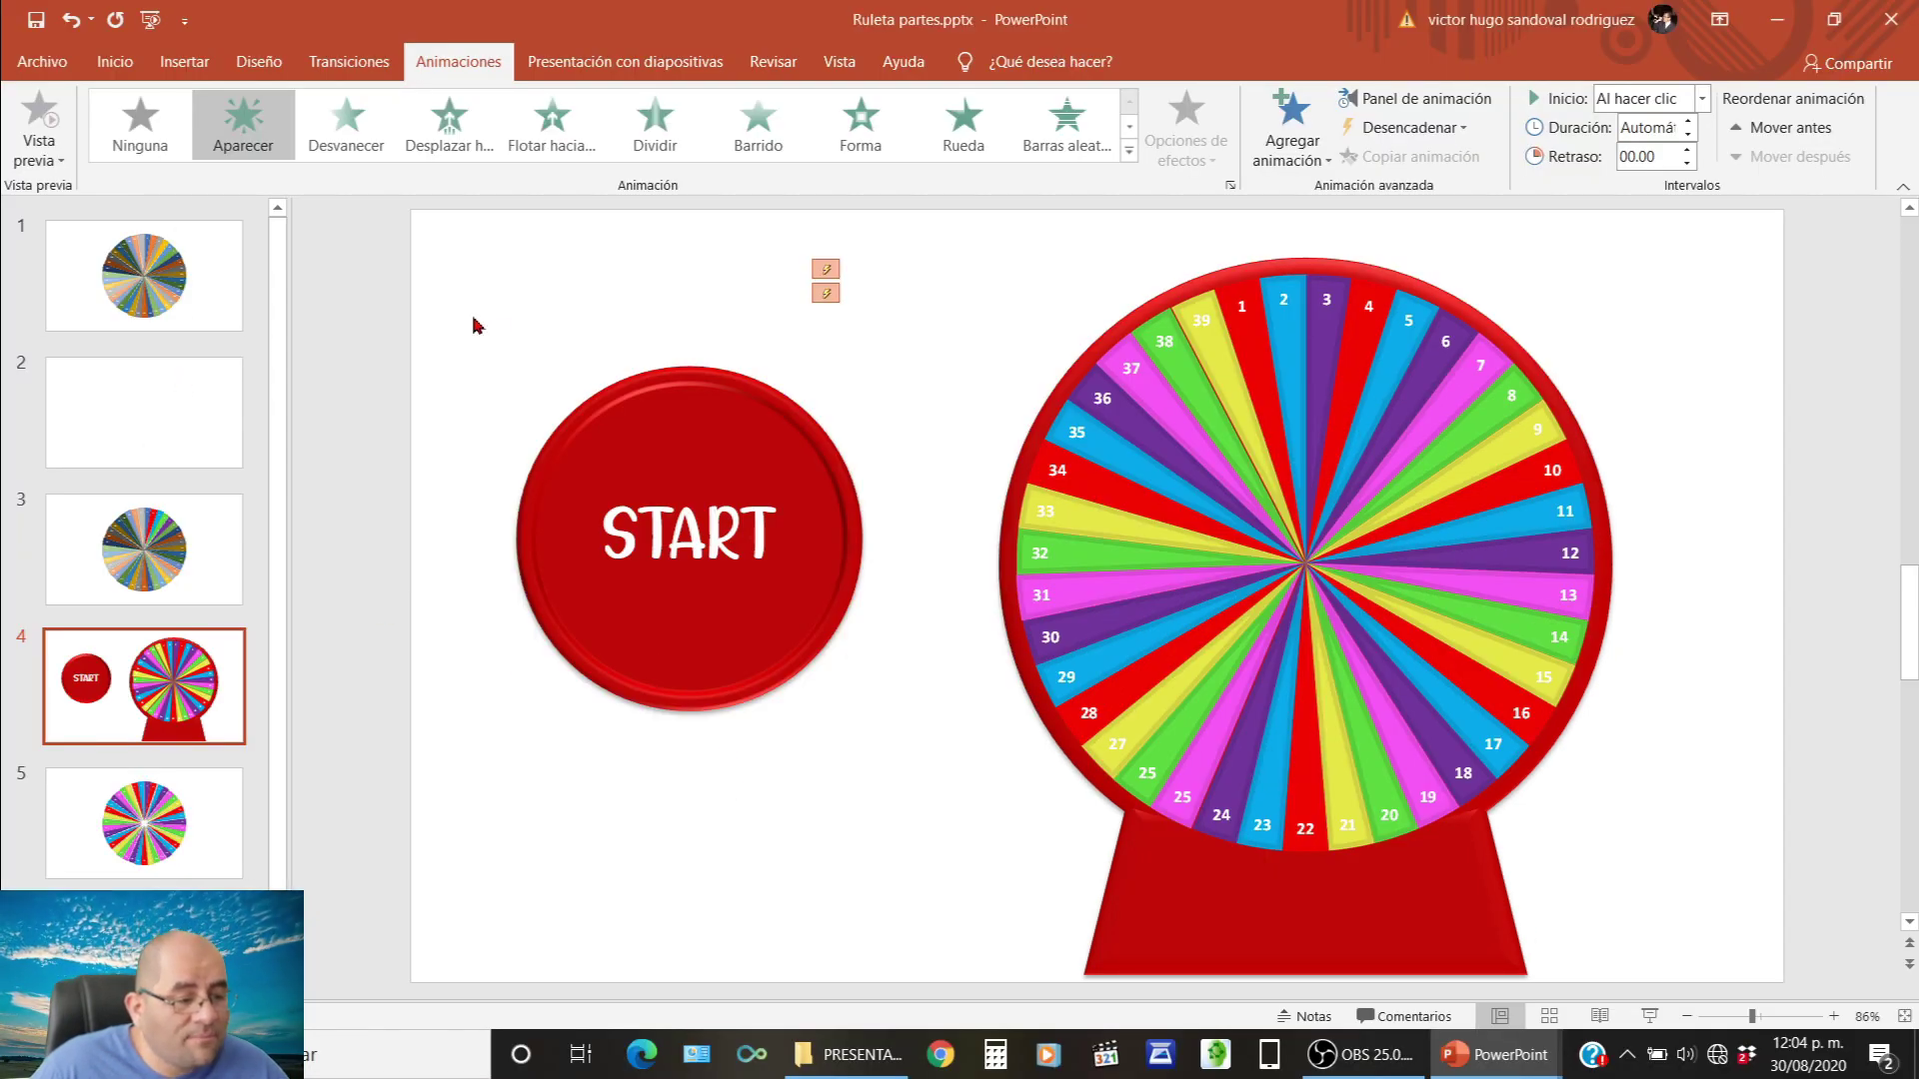
left_click(113, 64)
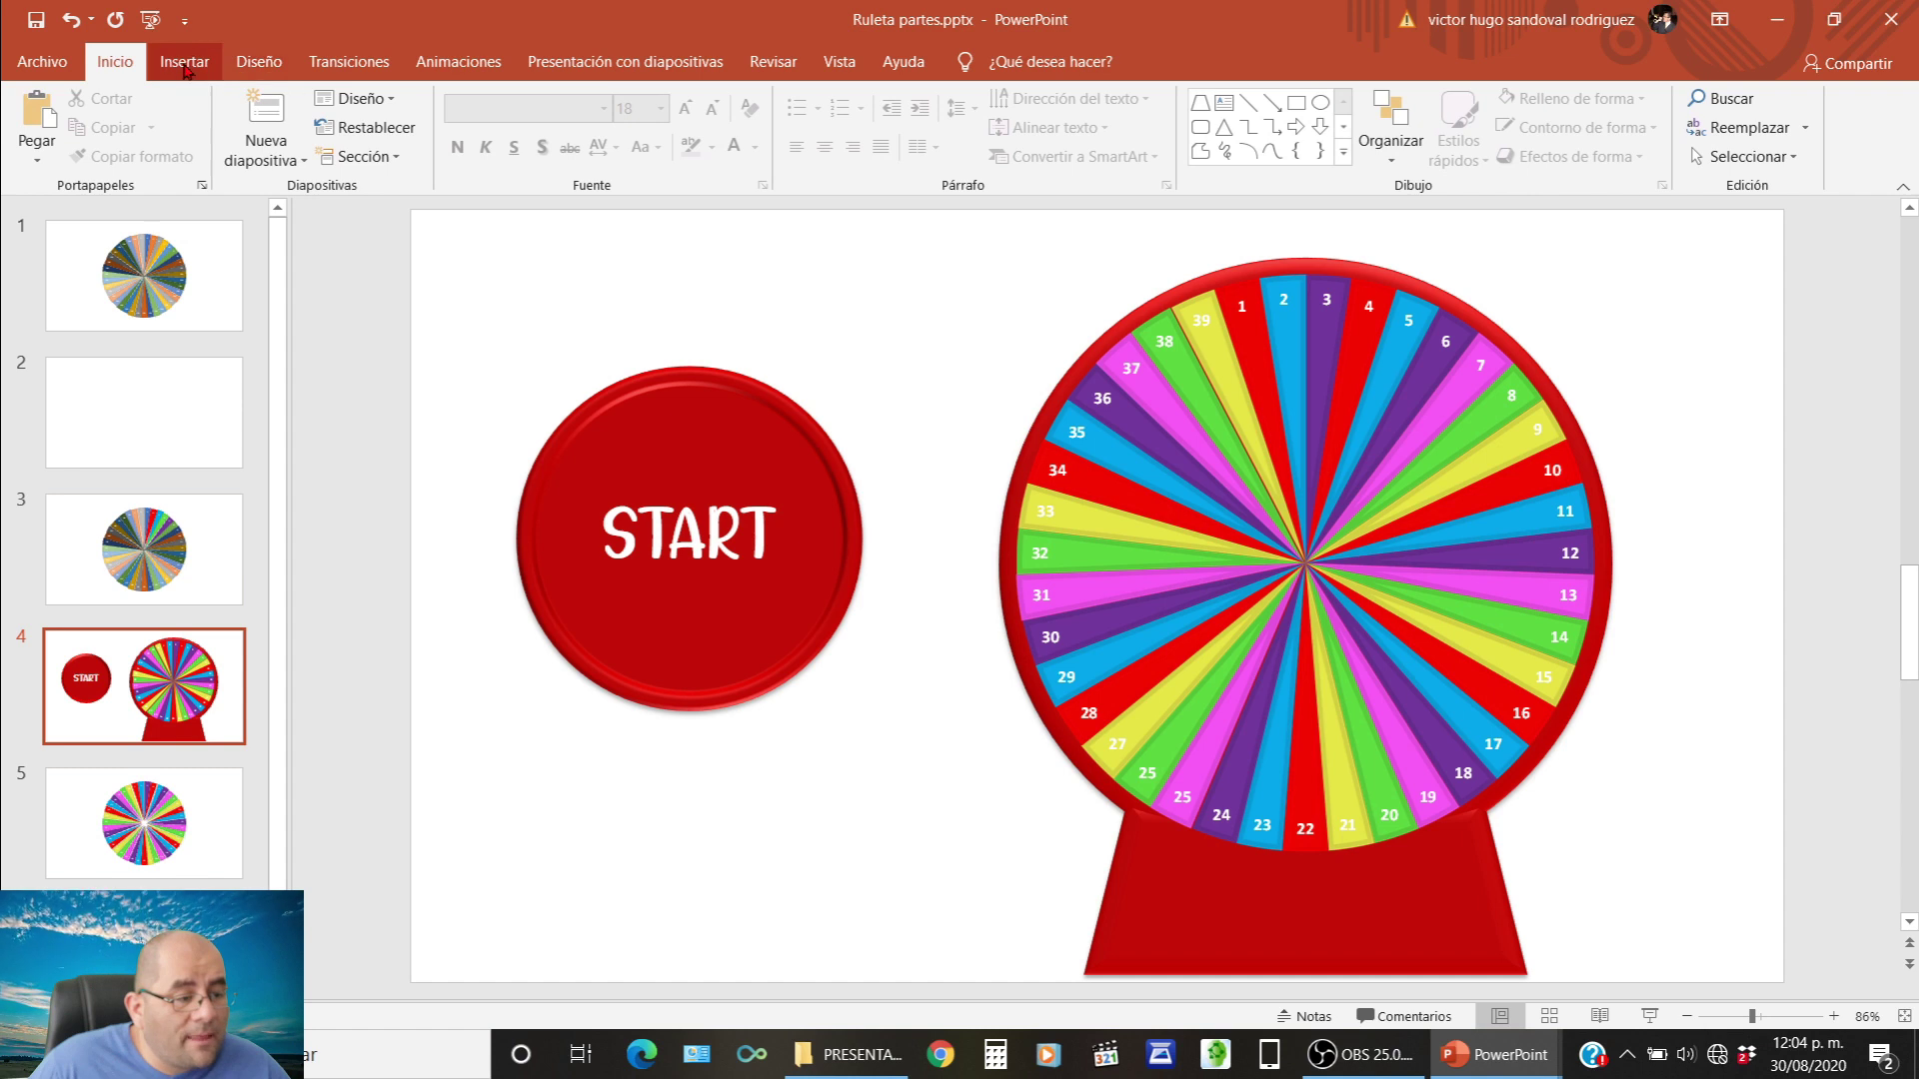
Draw a block arrow below the START button and rotate it toward the wheel.
left_click(184, 64)
left_click(450, 115)
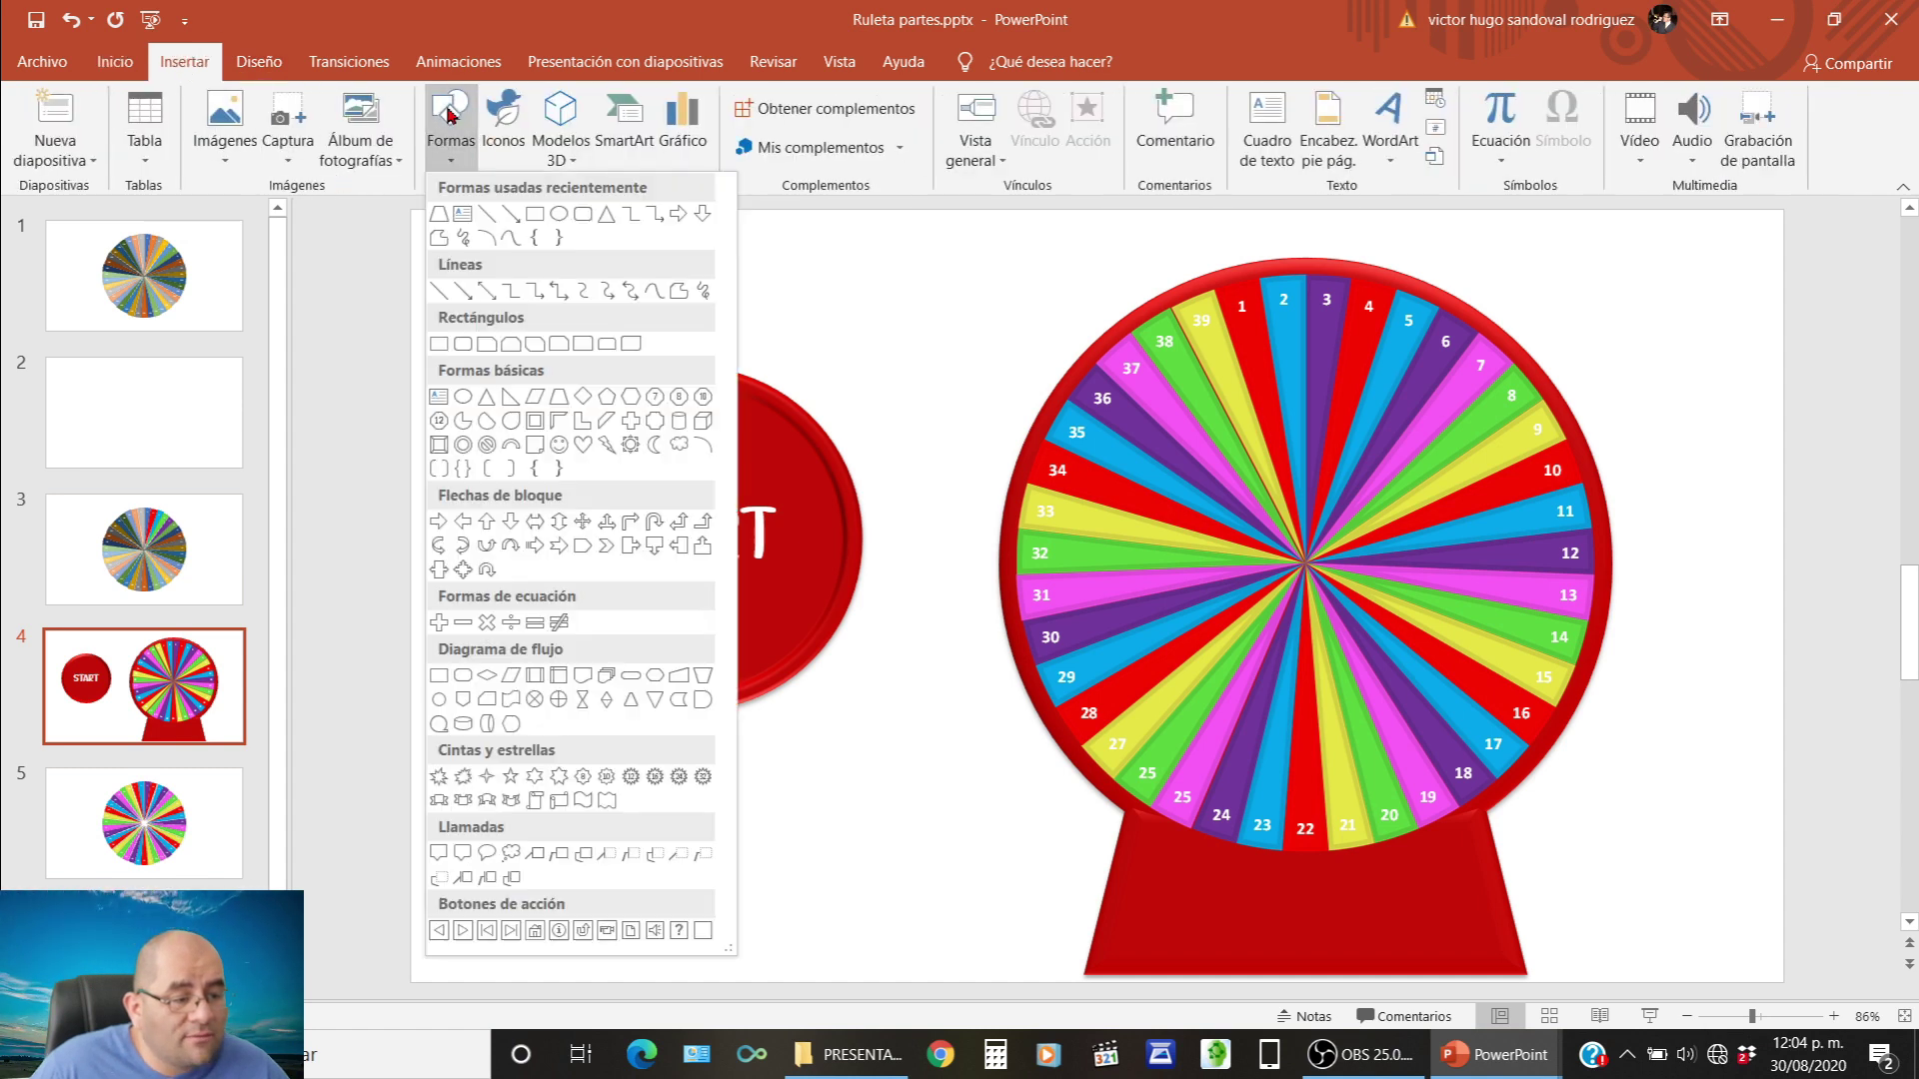
left_click(679, 213)
left_click_drag(667, 763, 1025, 803)
left_click_drag(846, 720, 717, 806)
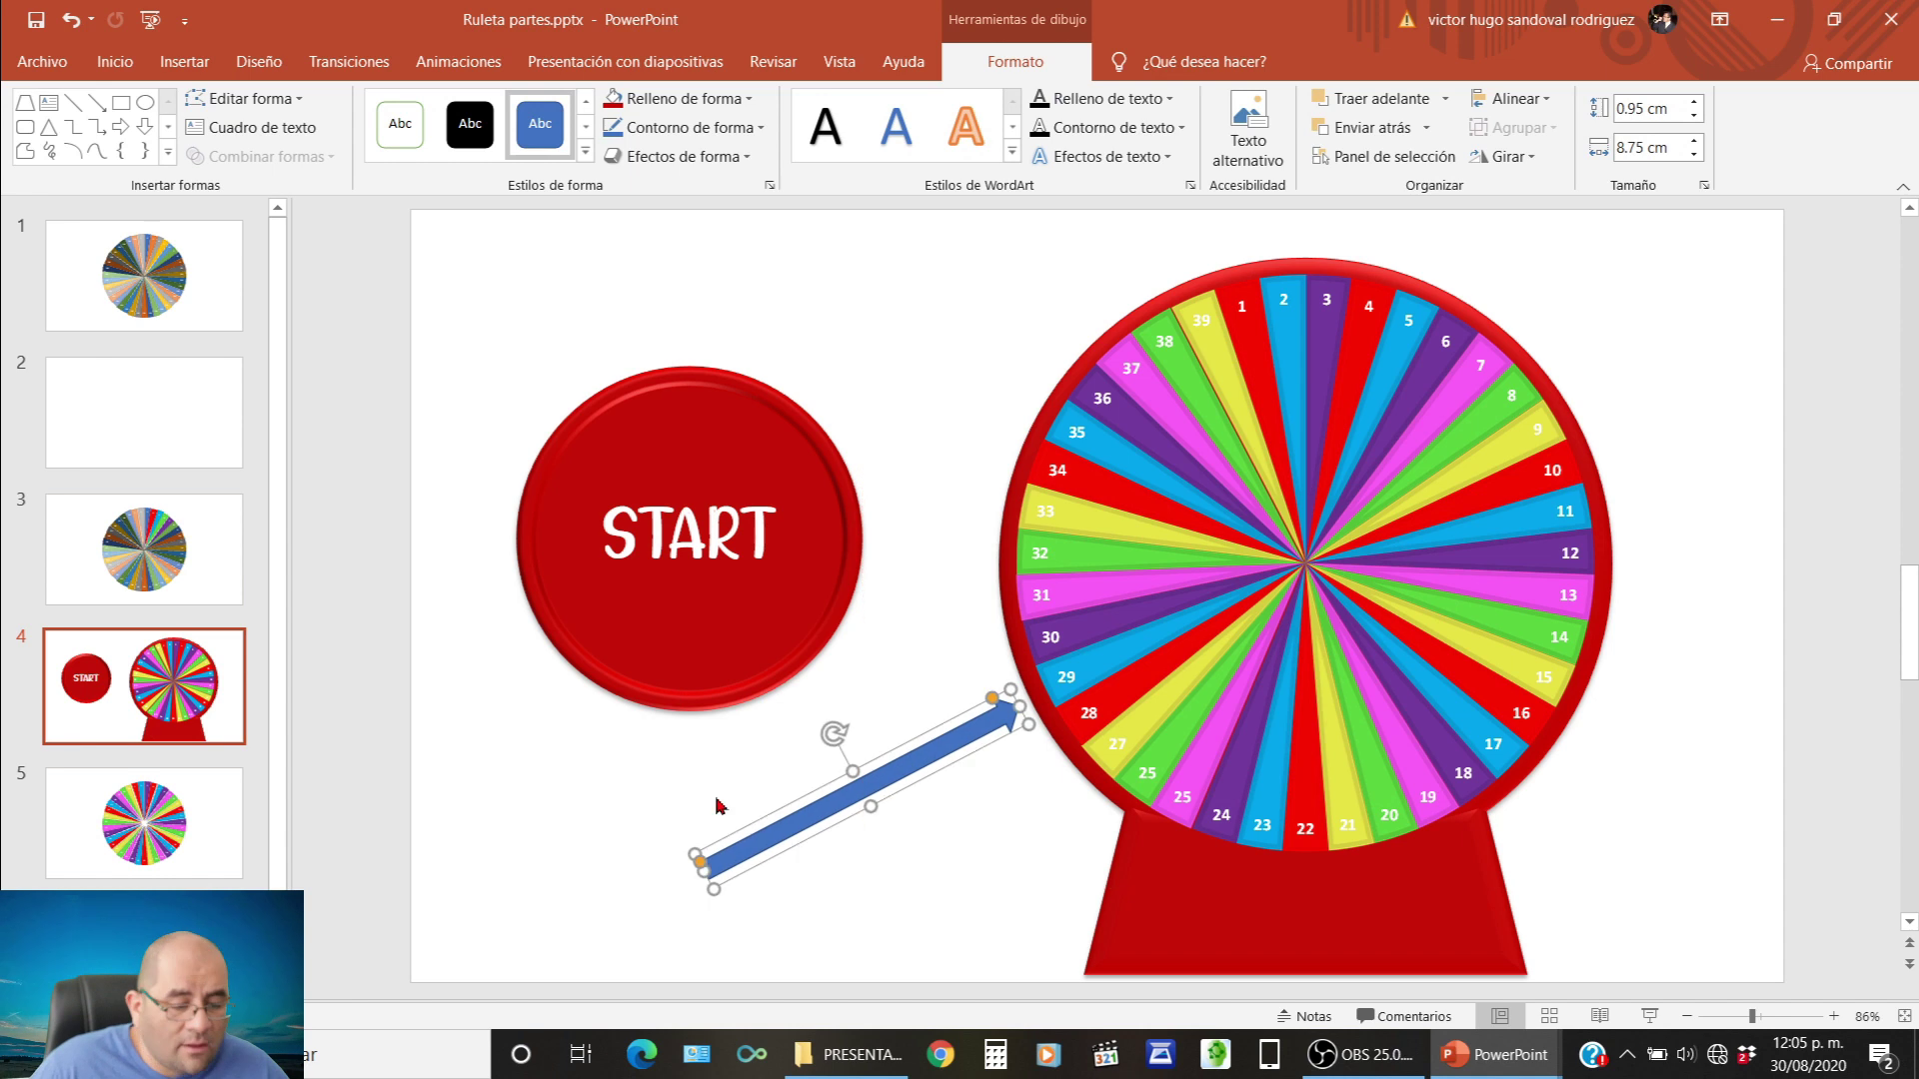
key("Escape")
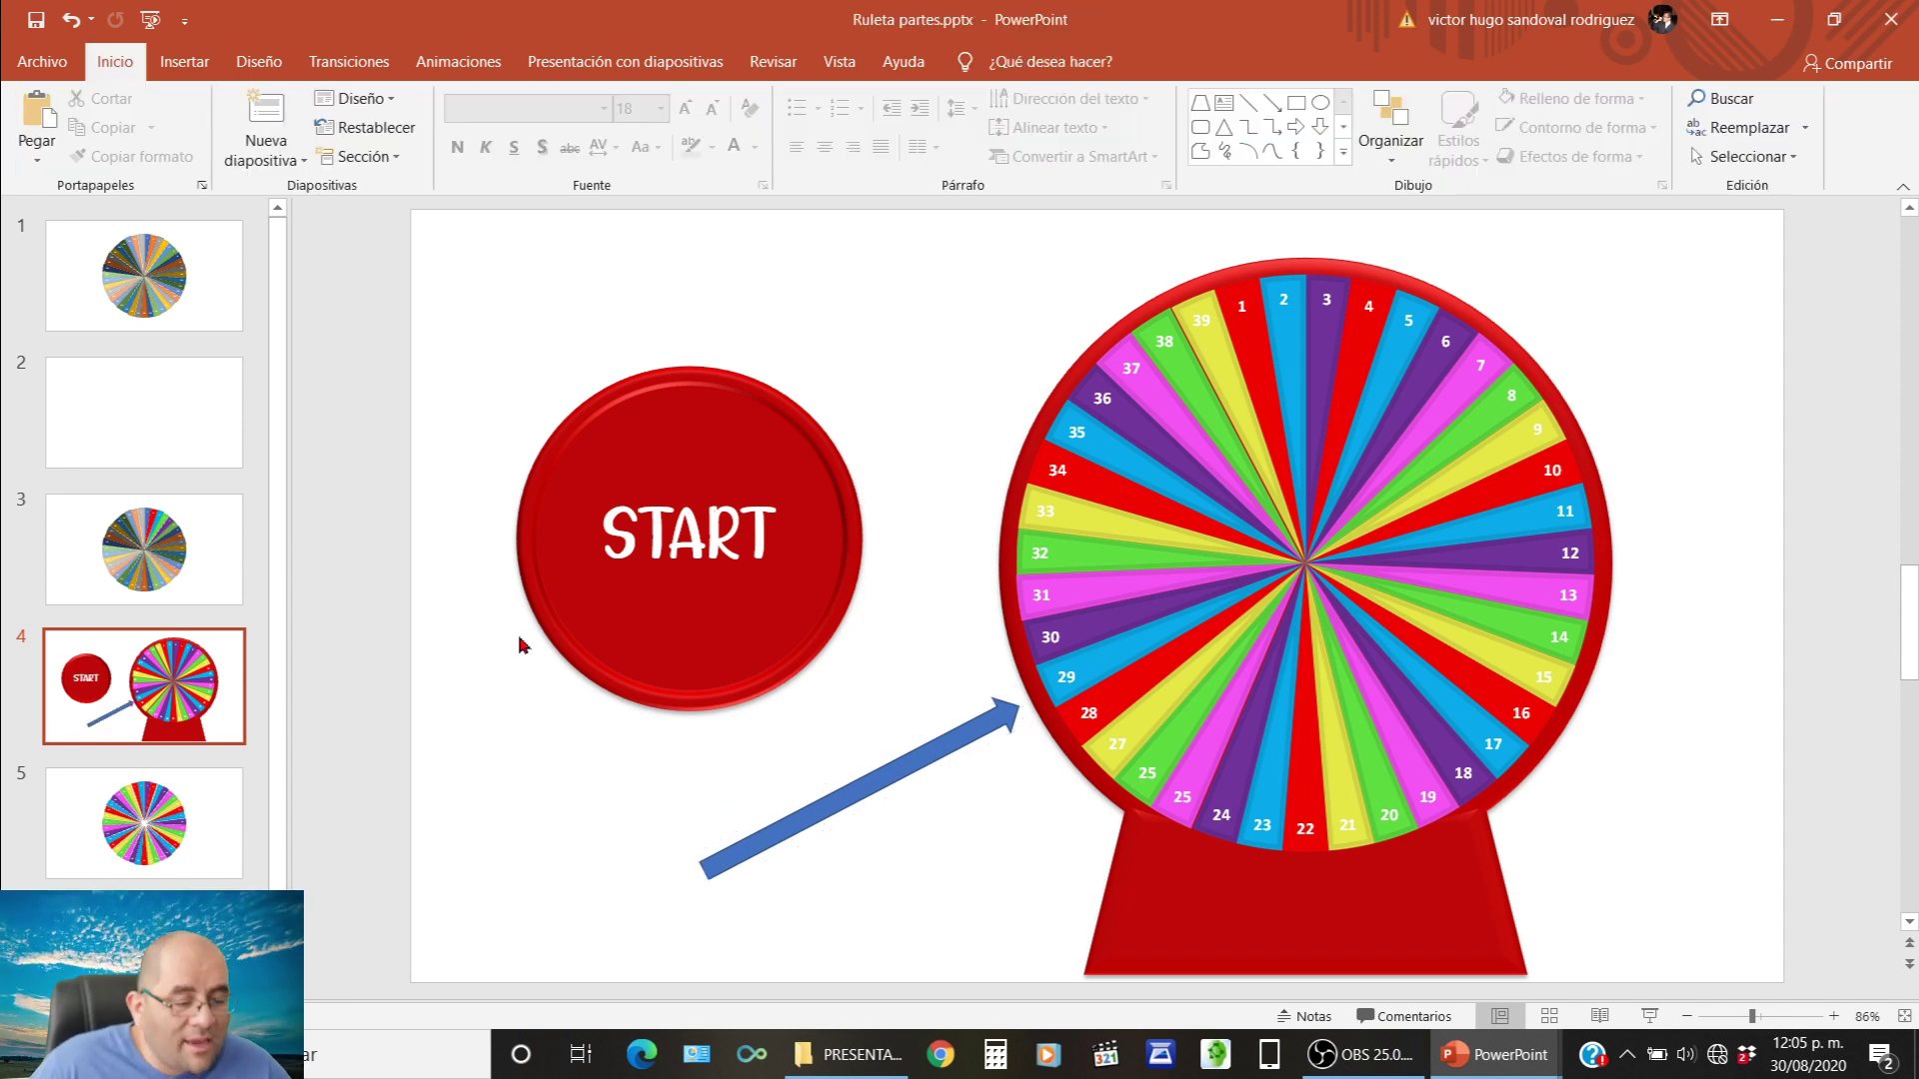
Draw a short line at the arrow tip and group it with the blue arrow.
left_click(184, 61)
left_click(451, 140)
left_click(535, 215)
mouse_move(525, 747)
left_mouse_down()
mouse_move(839, 727)
mouse_move(780, 762)
left_mouse_up()
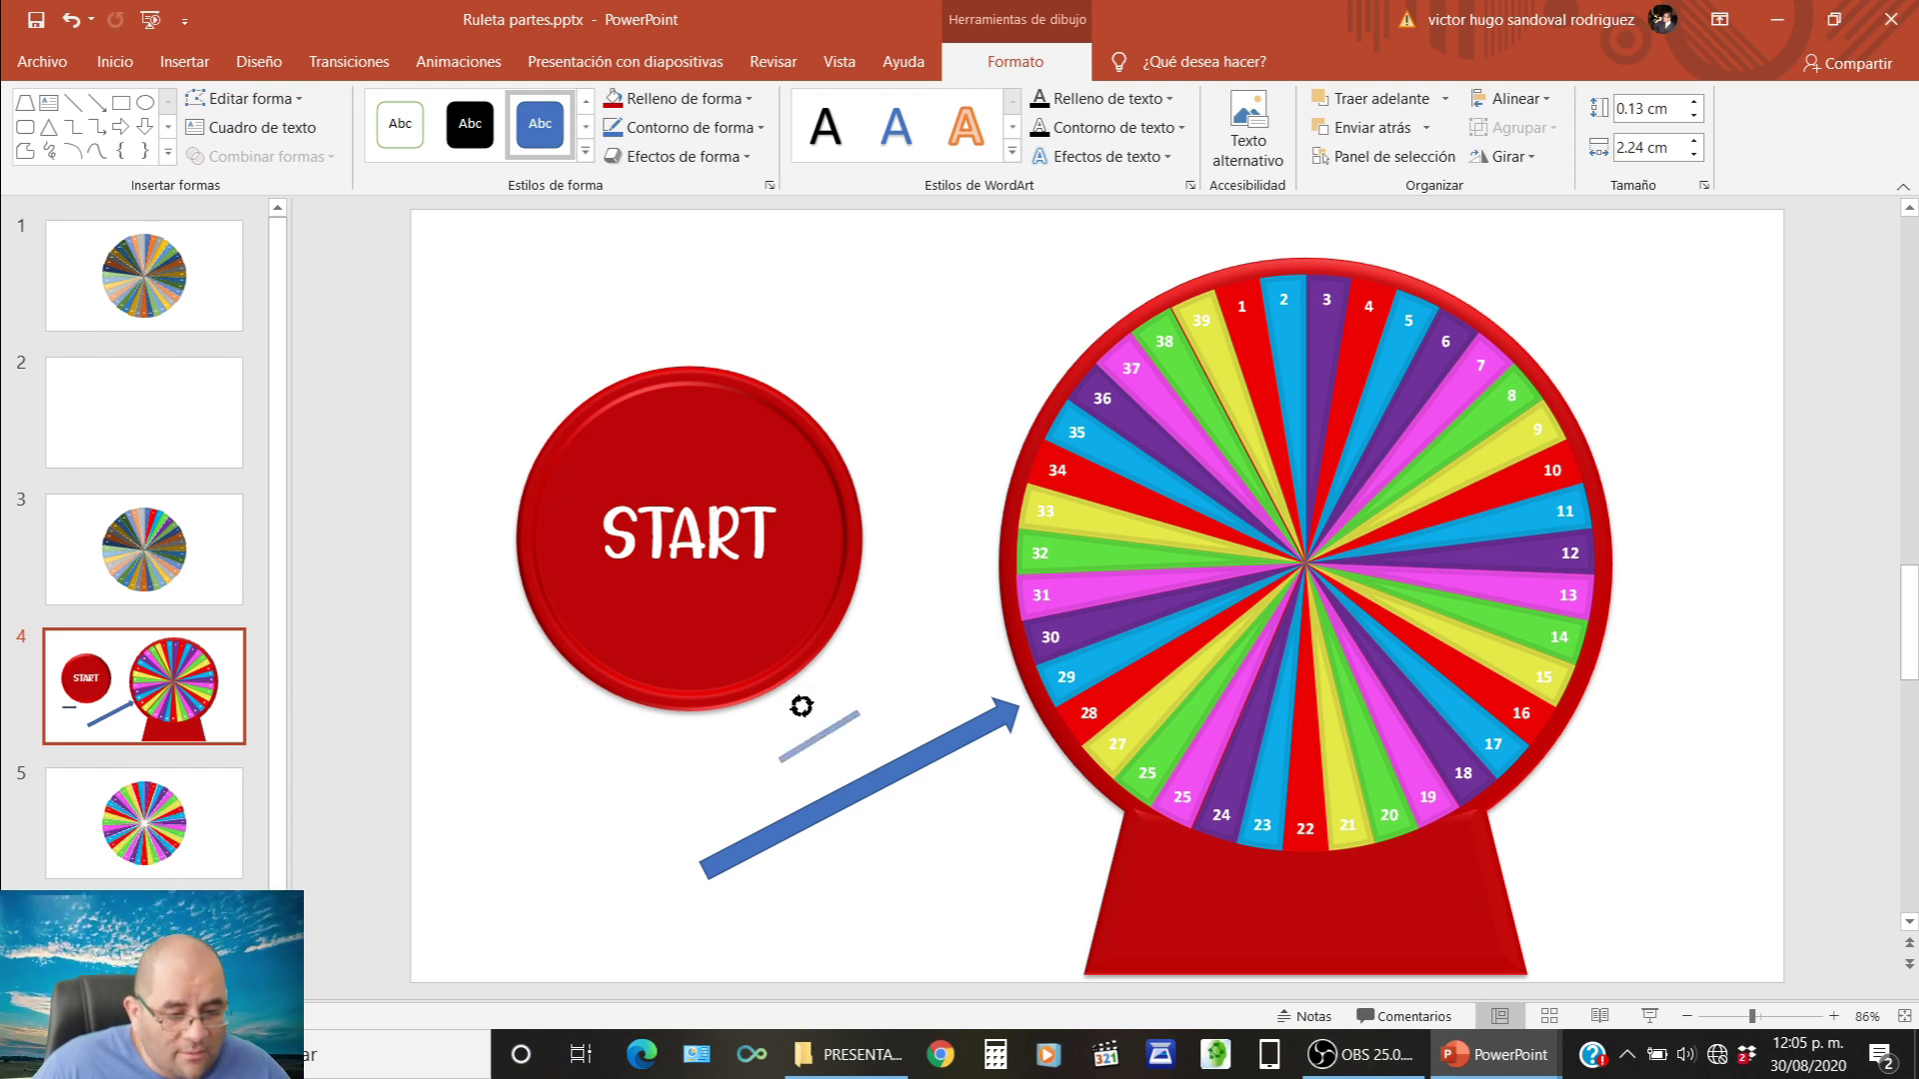
left_click_drag(1007, 715, 1037, 697)
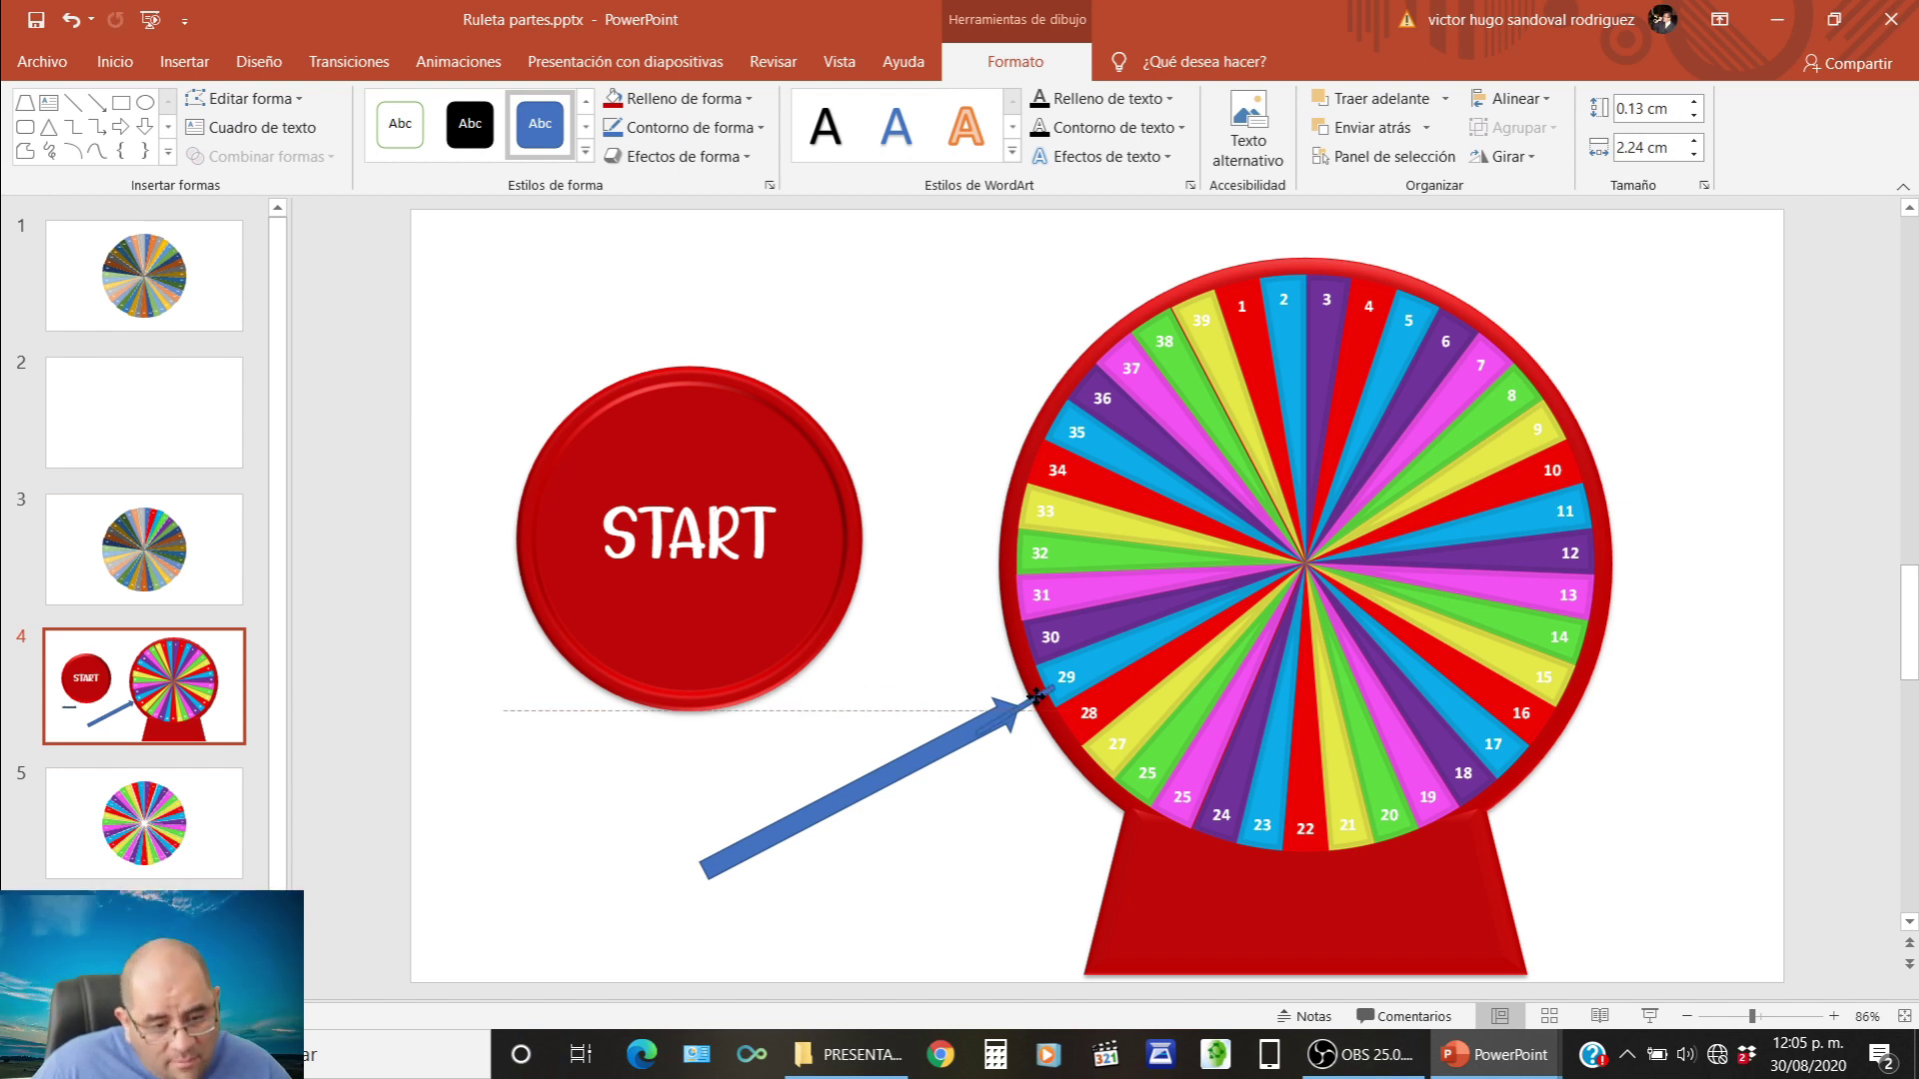
left_click(834, 807, "shift")
left_click(1549, 131)
Fill the arrow dark red and move its tip to touch the wheel near number 29.
left_click(1509, 158)
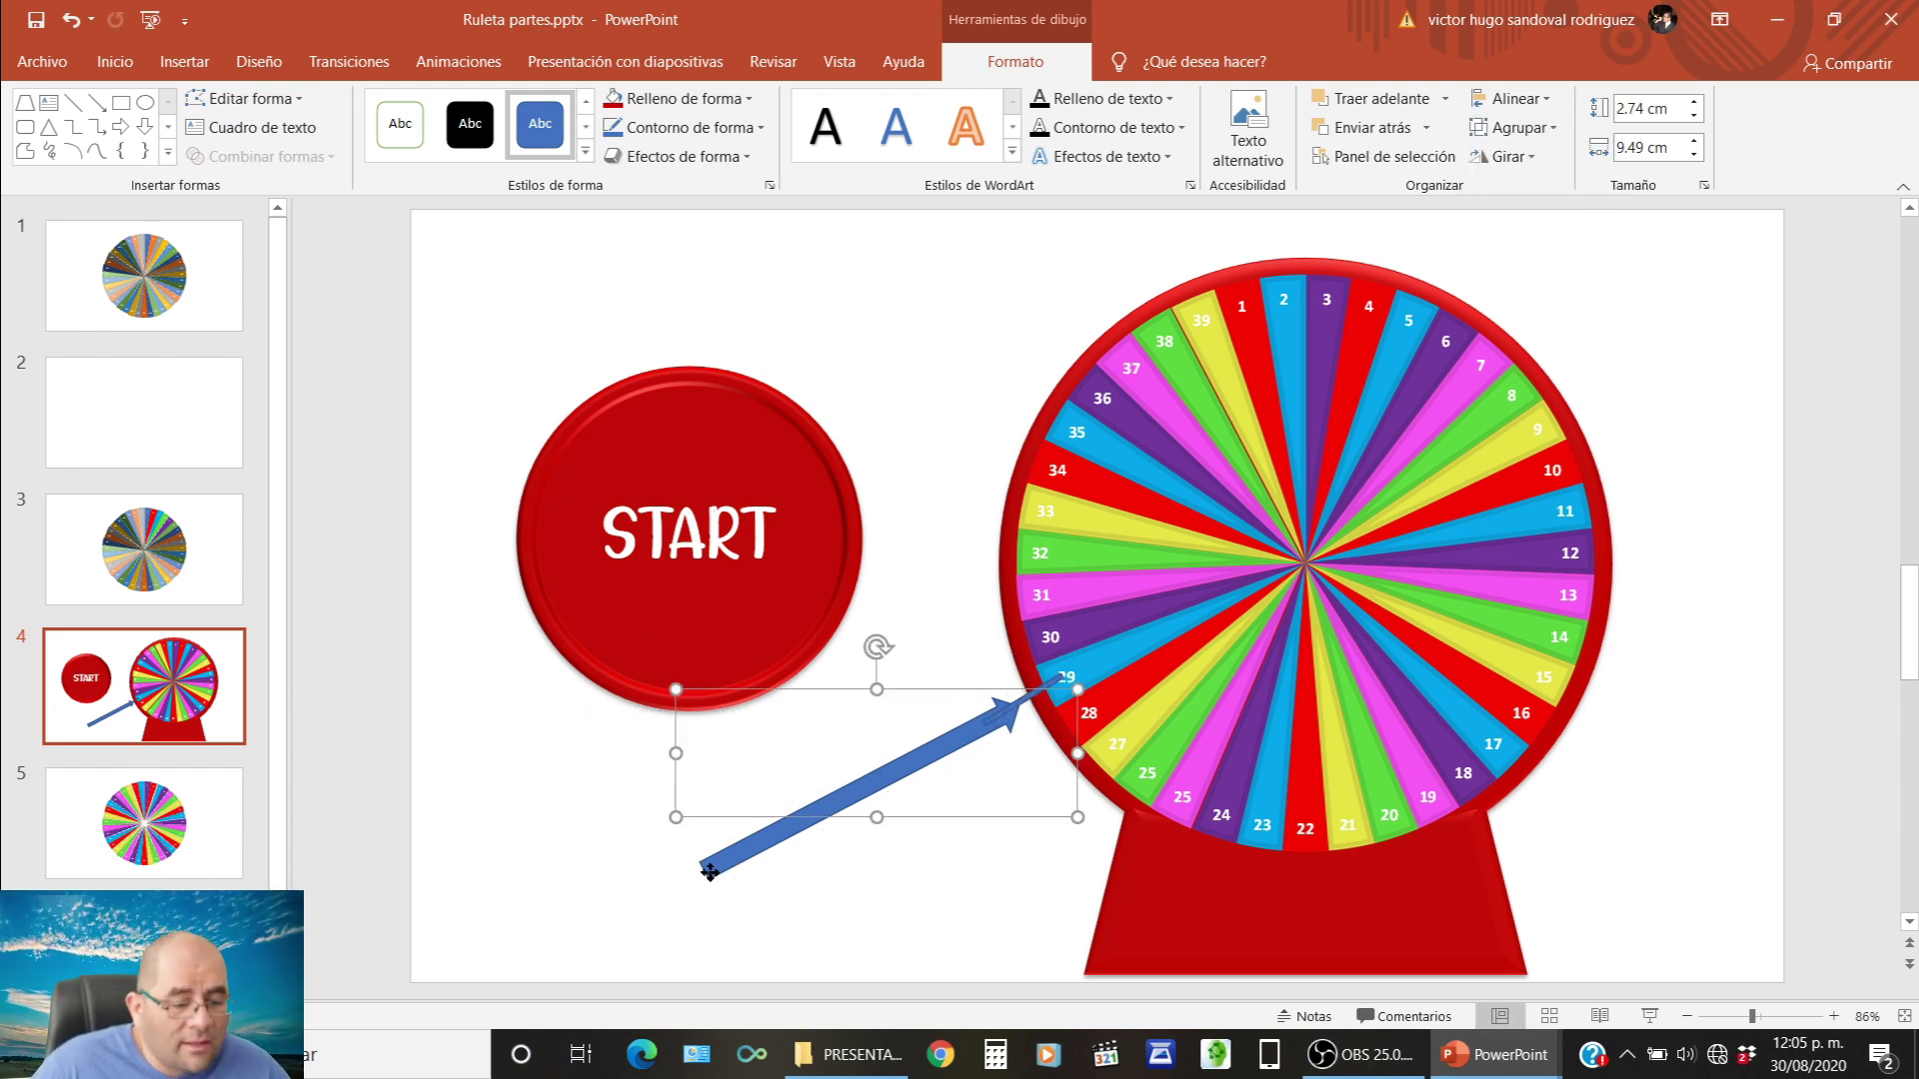
left_click(726, 102)
left_click(610, 293)
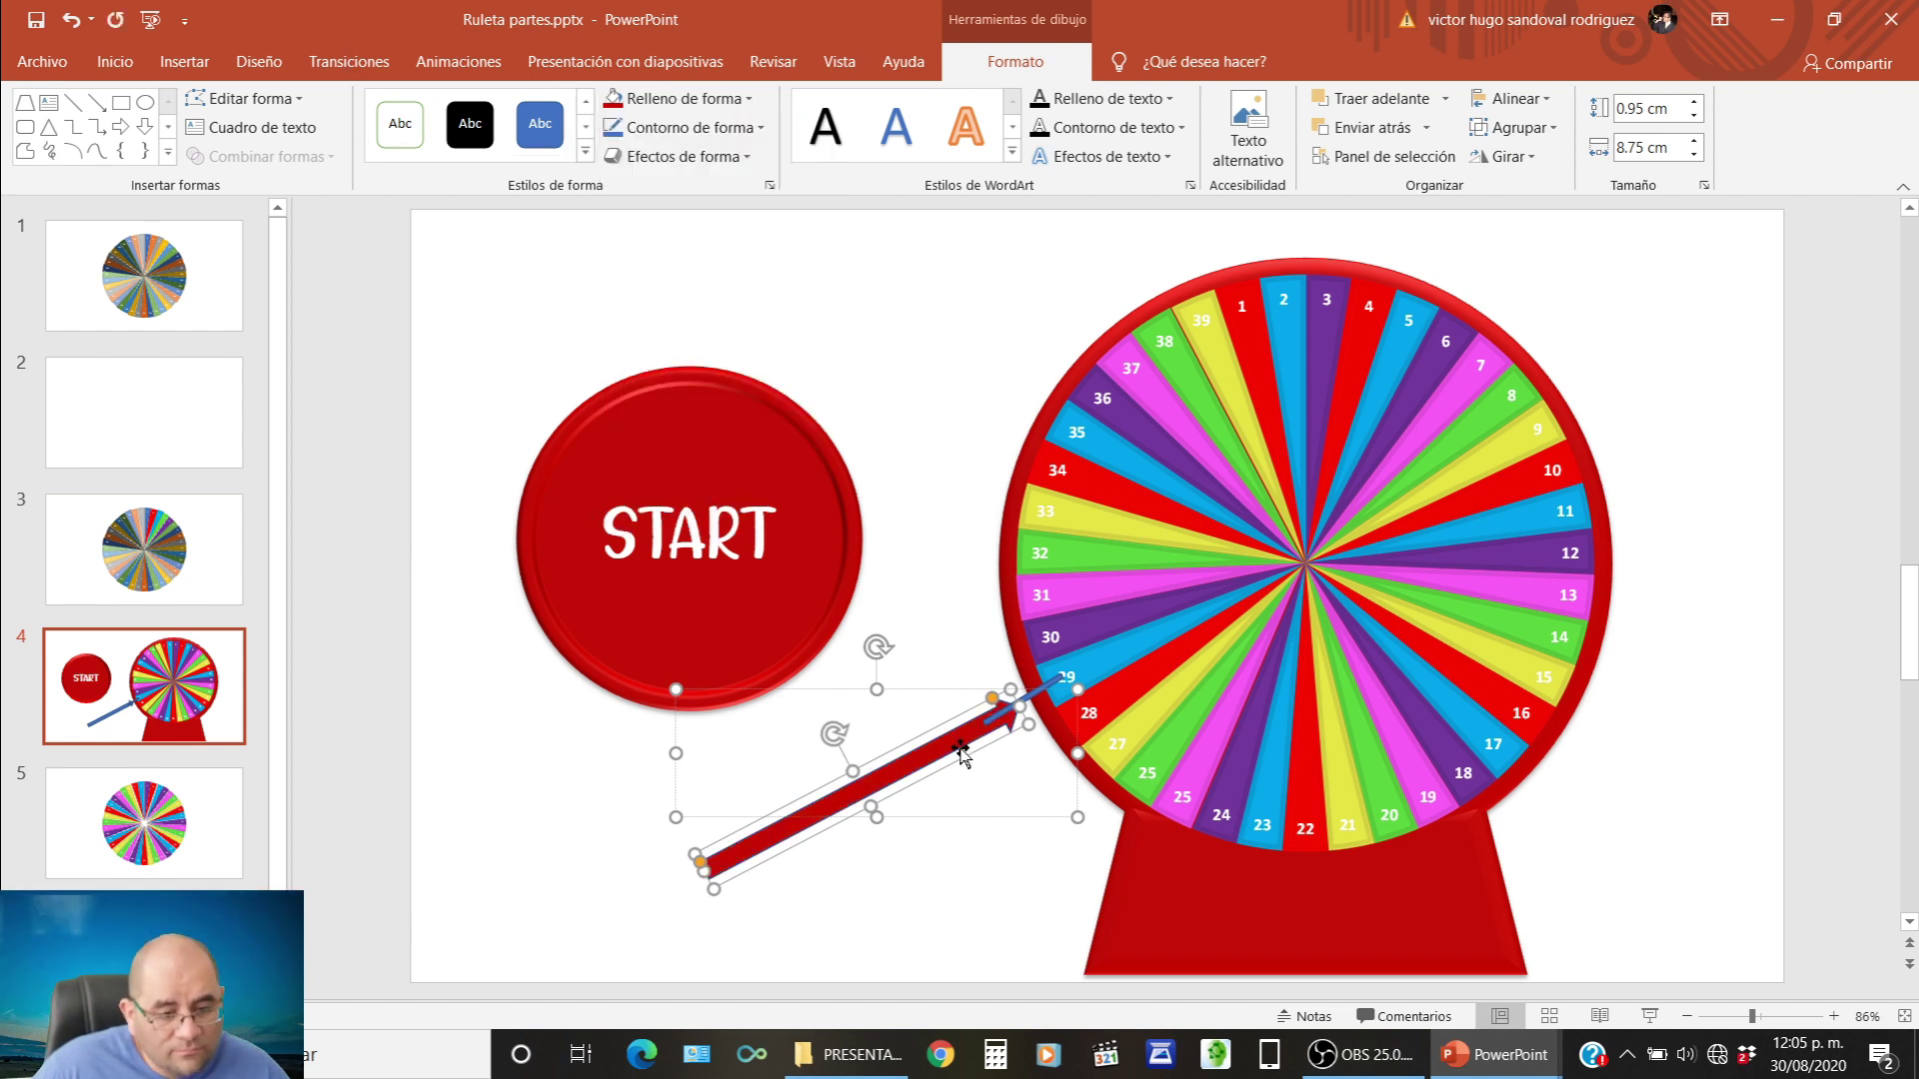
key("ctrl+z")
key("ctrl+z")
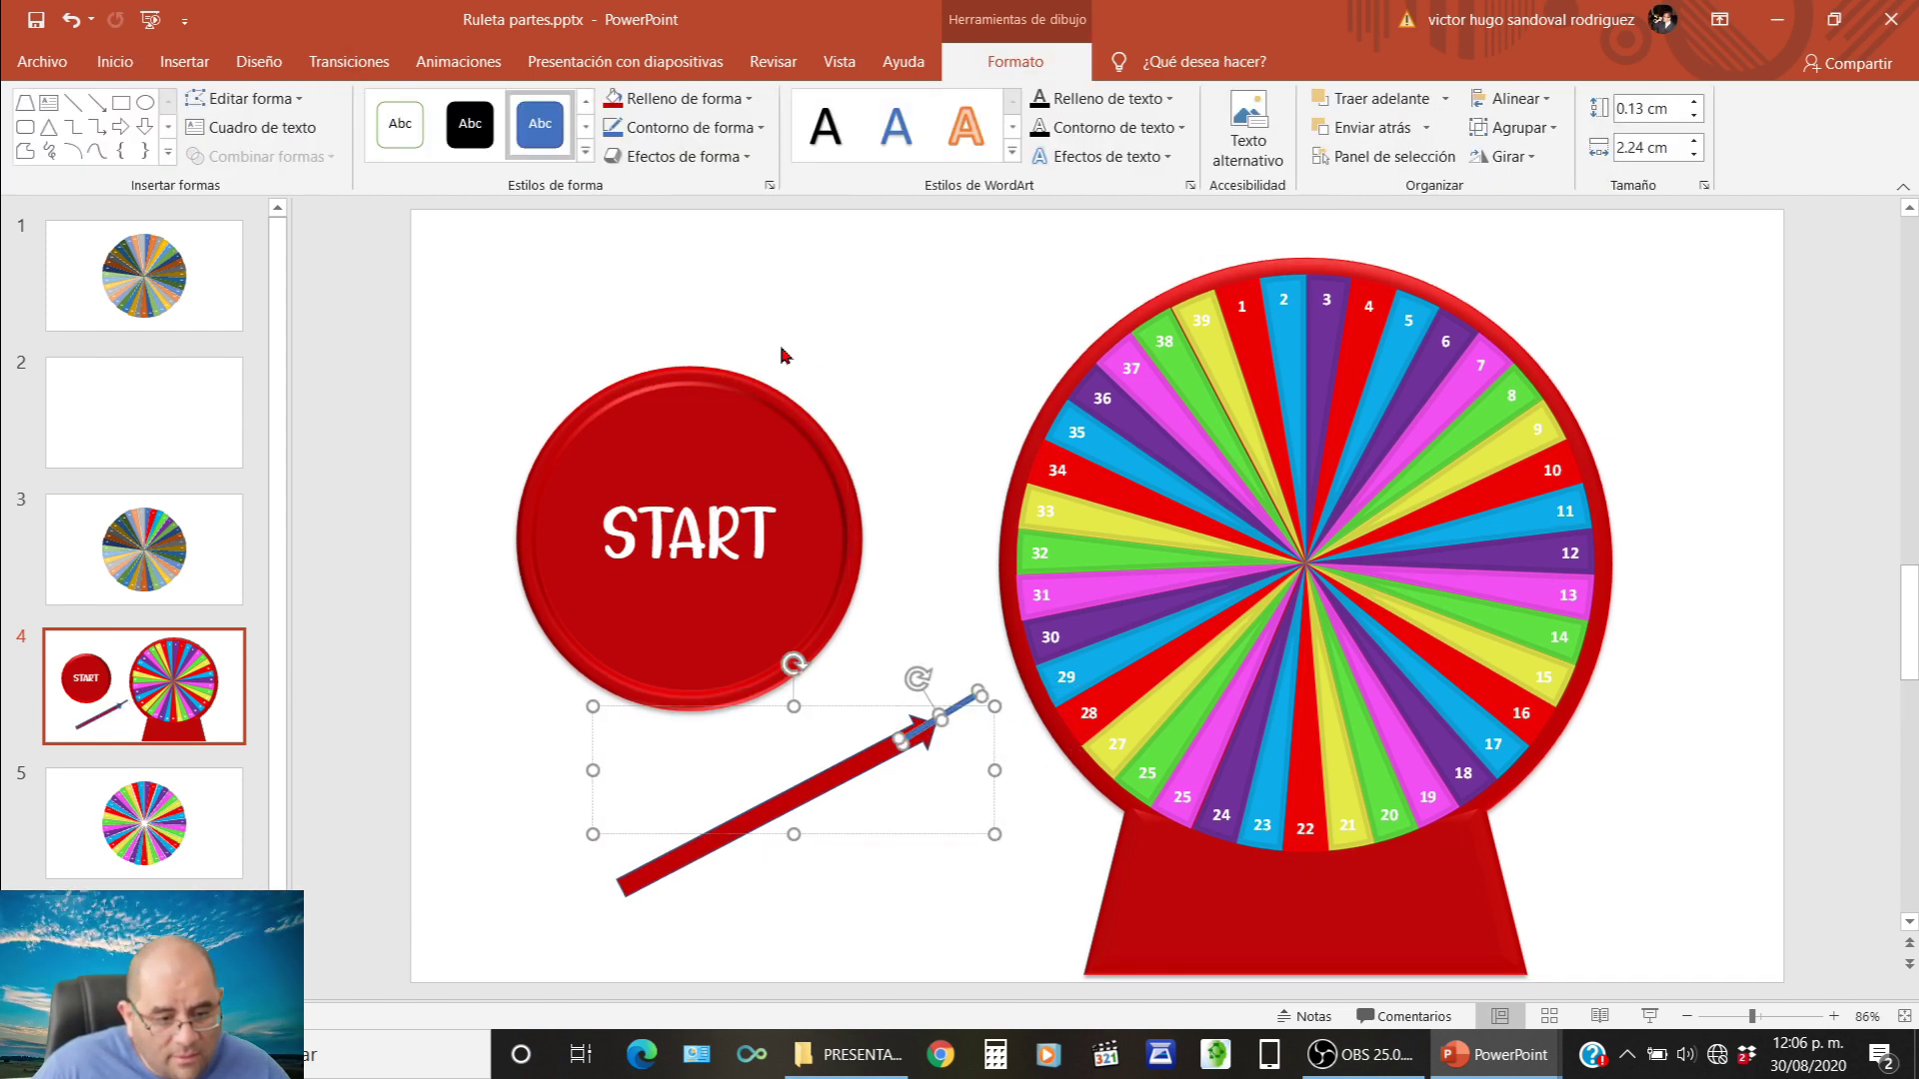
key("ctrl+z")
key("ctrl+z")
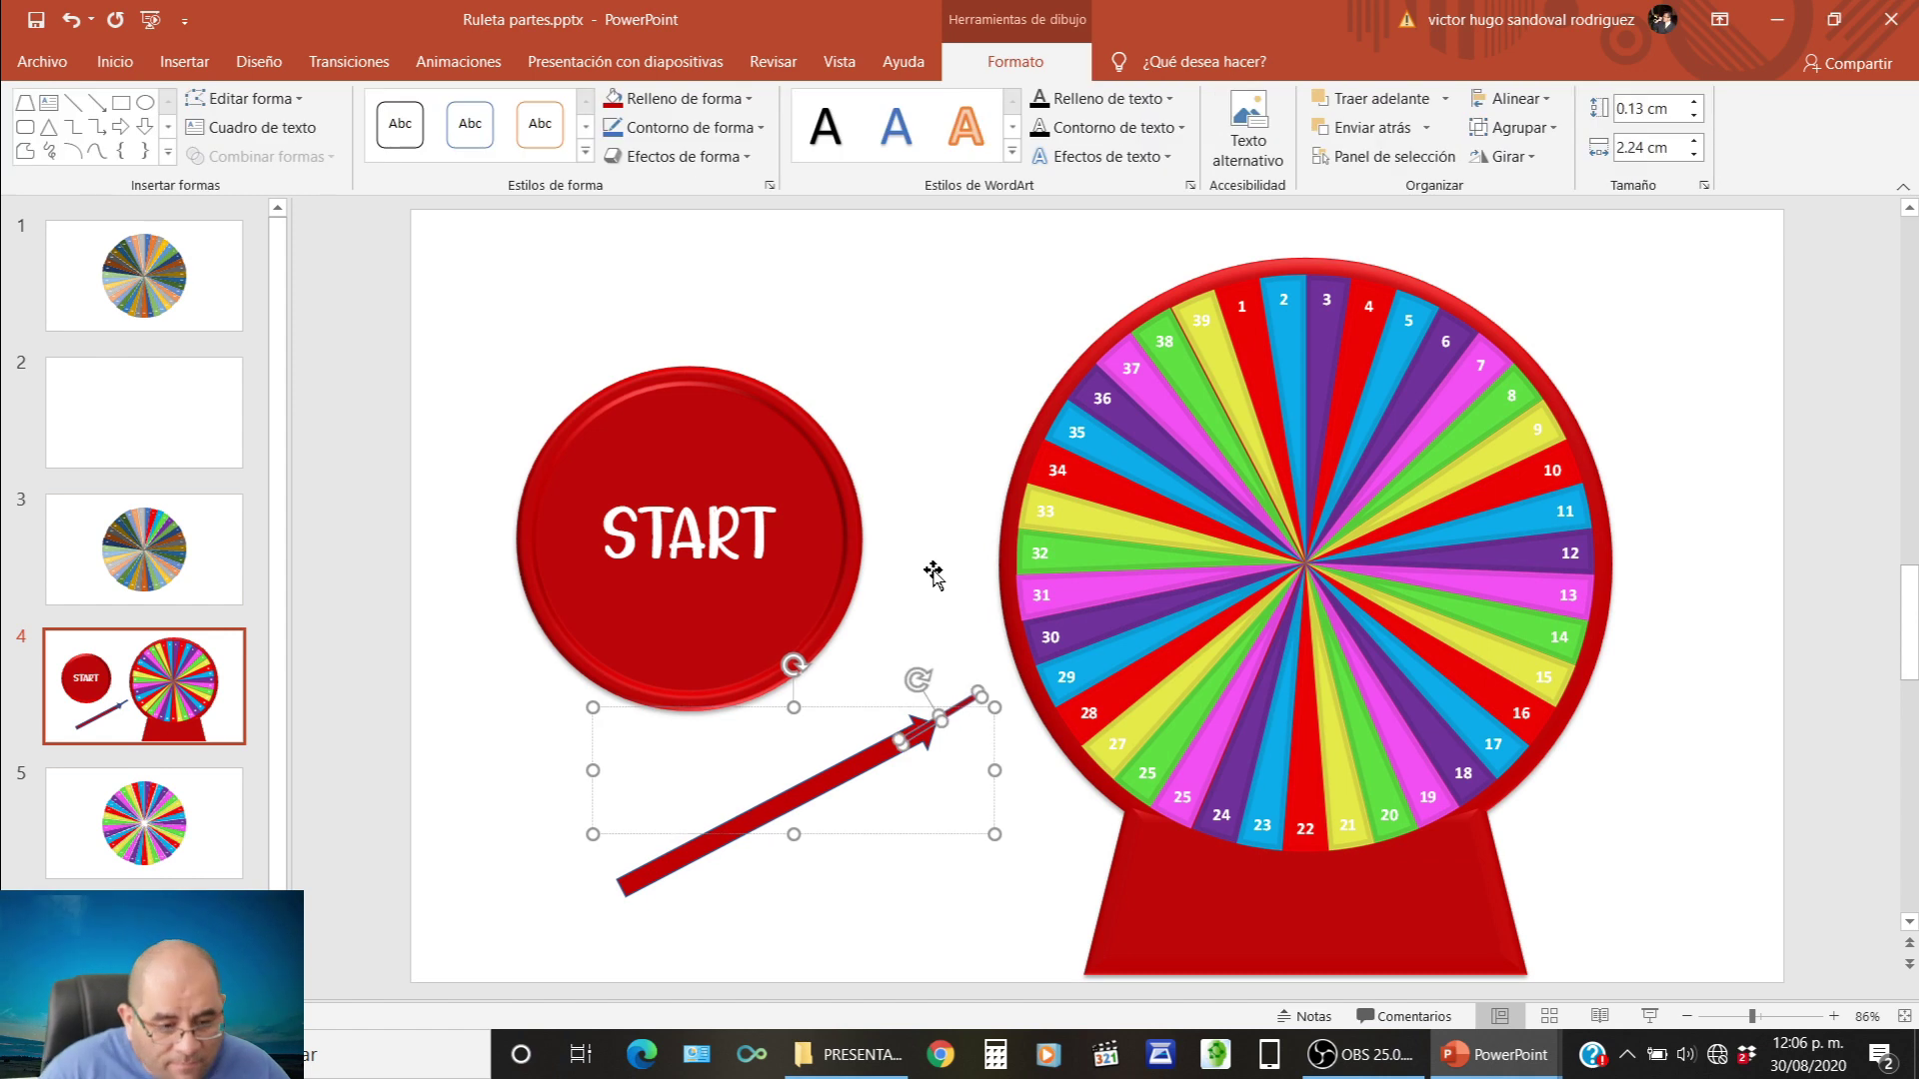
key("ctrl+z")
left_click_drag(734, 832, 811, 820)
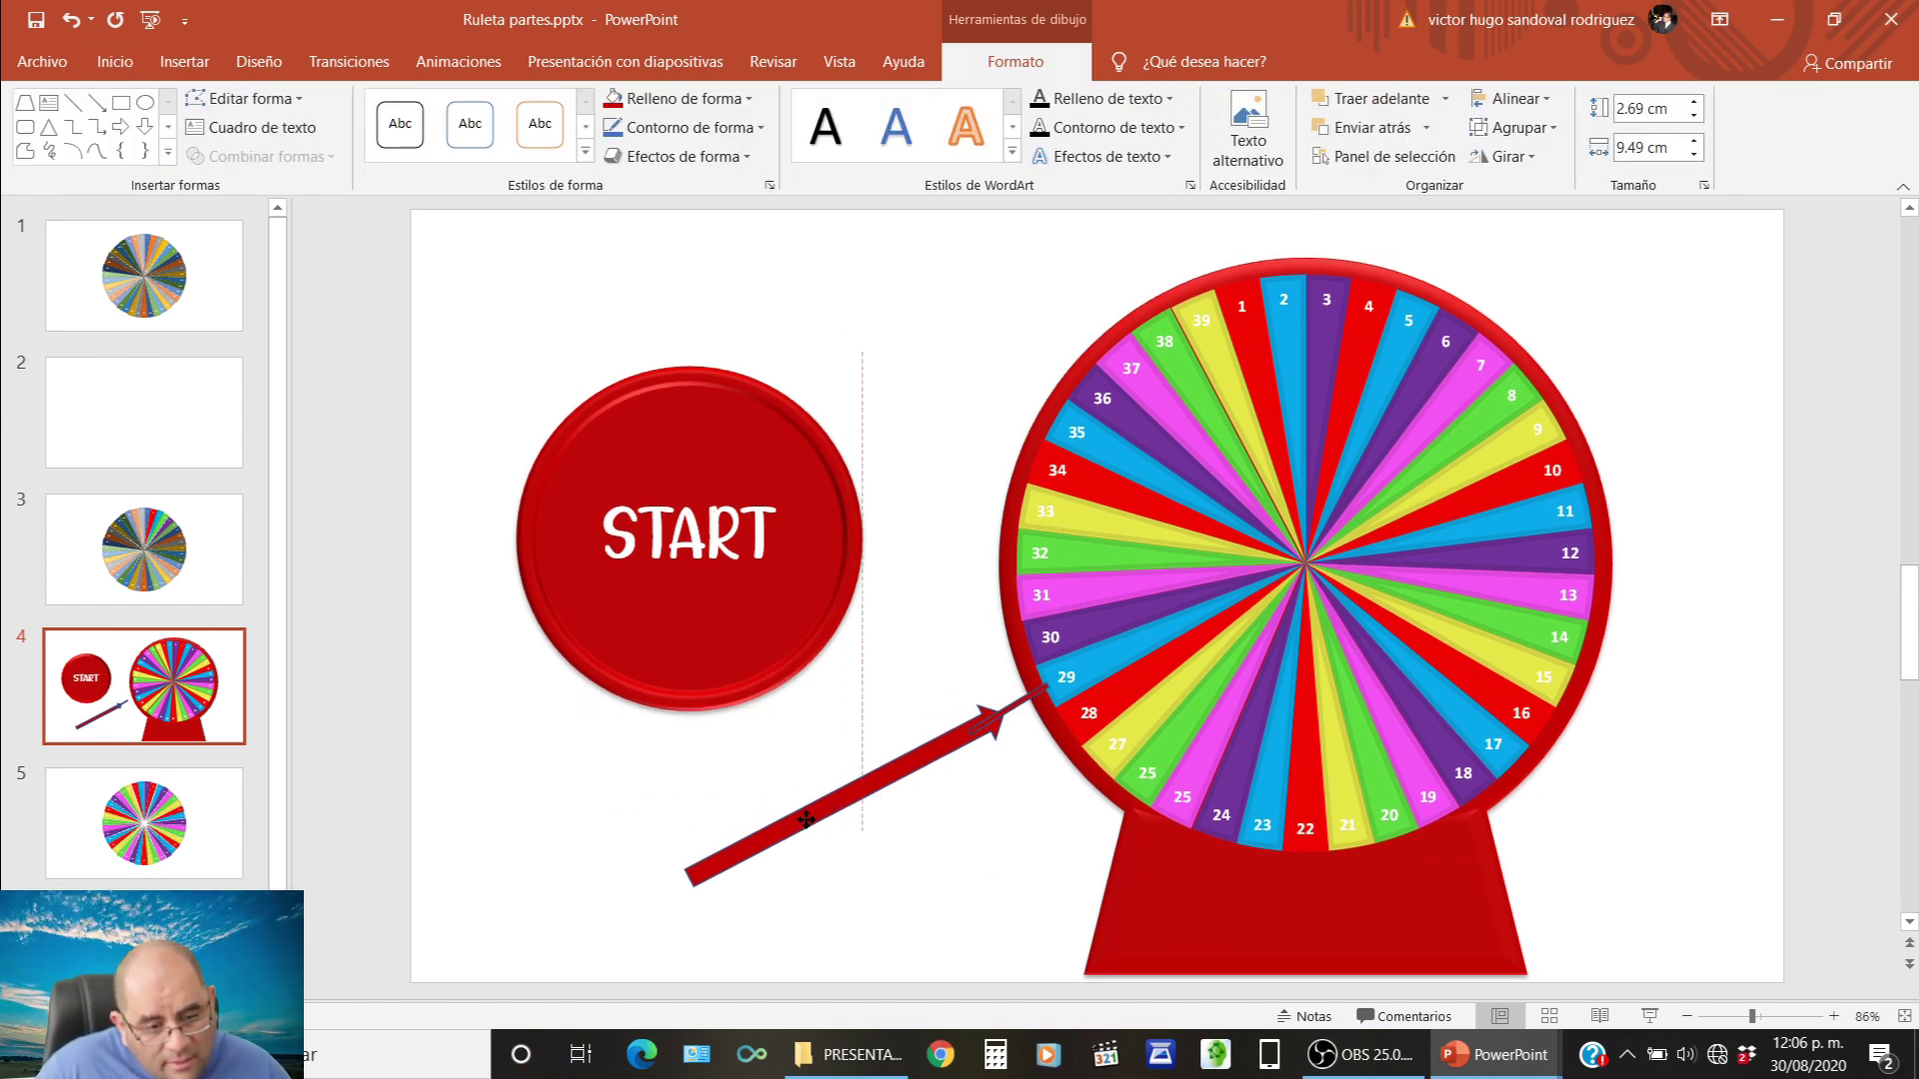
Apply a bevel effect to the red arrow.
left_click(699, 157)
mouse_move(711, 201)
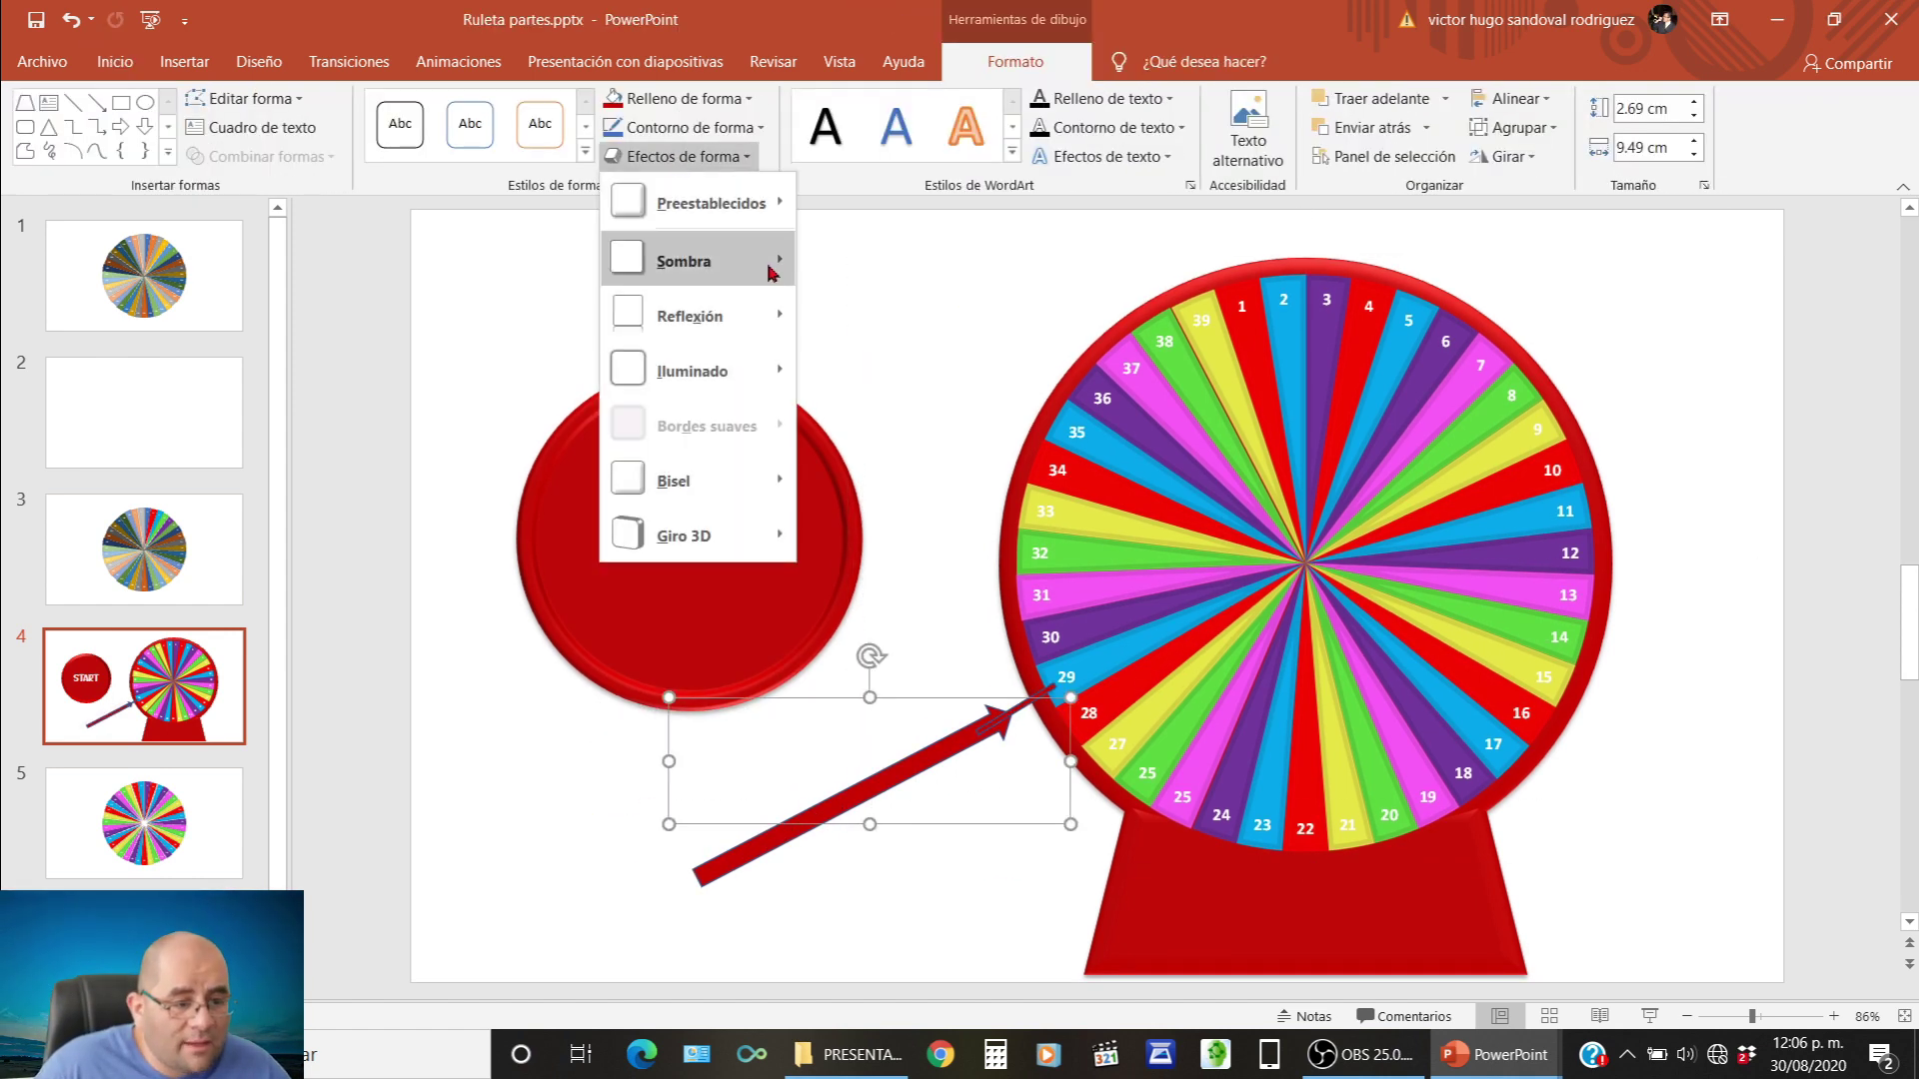
left_click(900, 334)
left_click(680, 157)
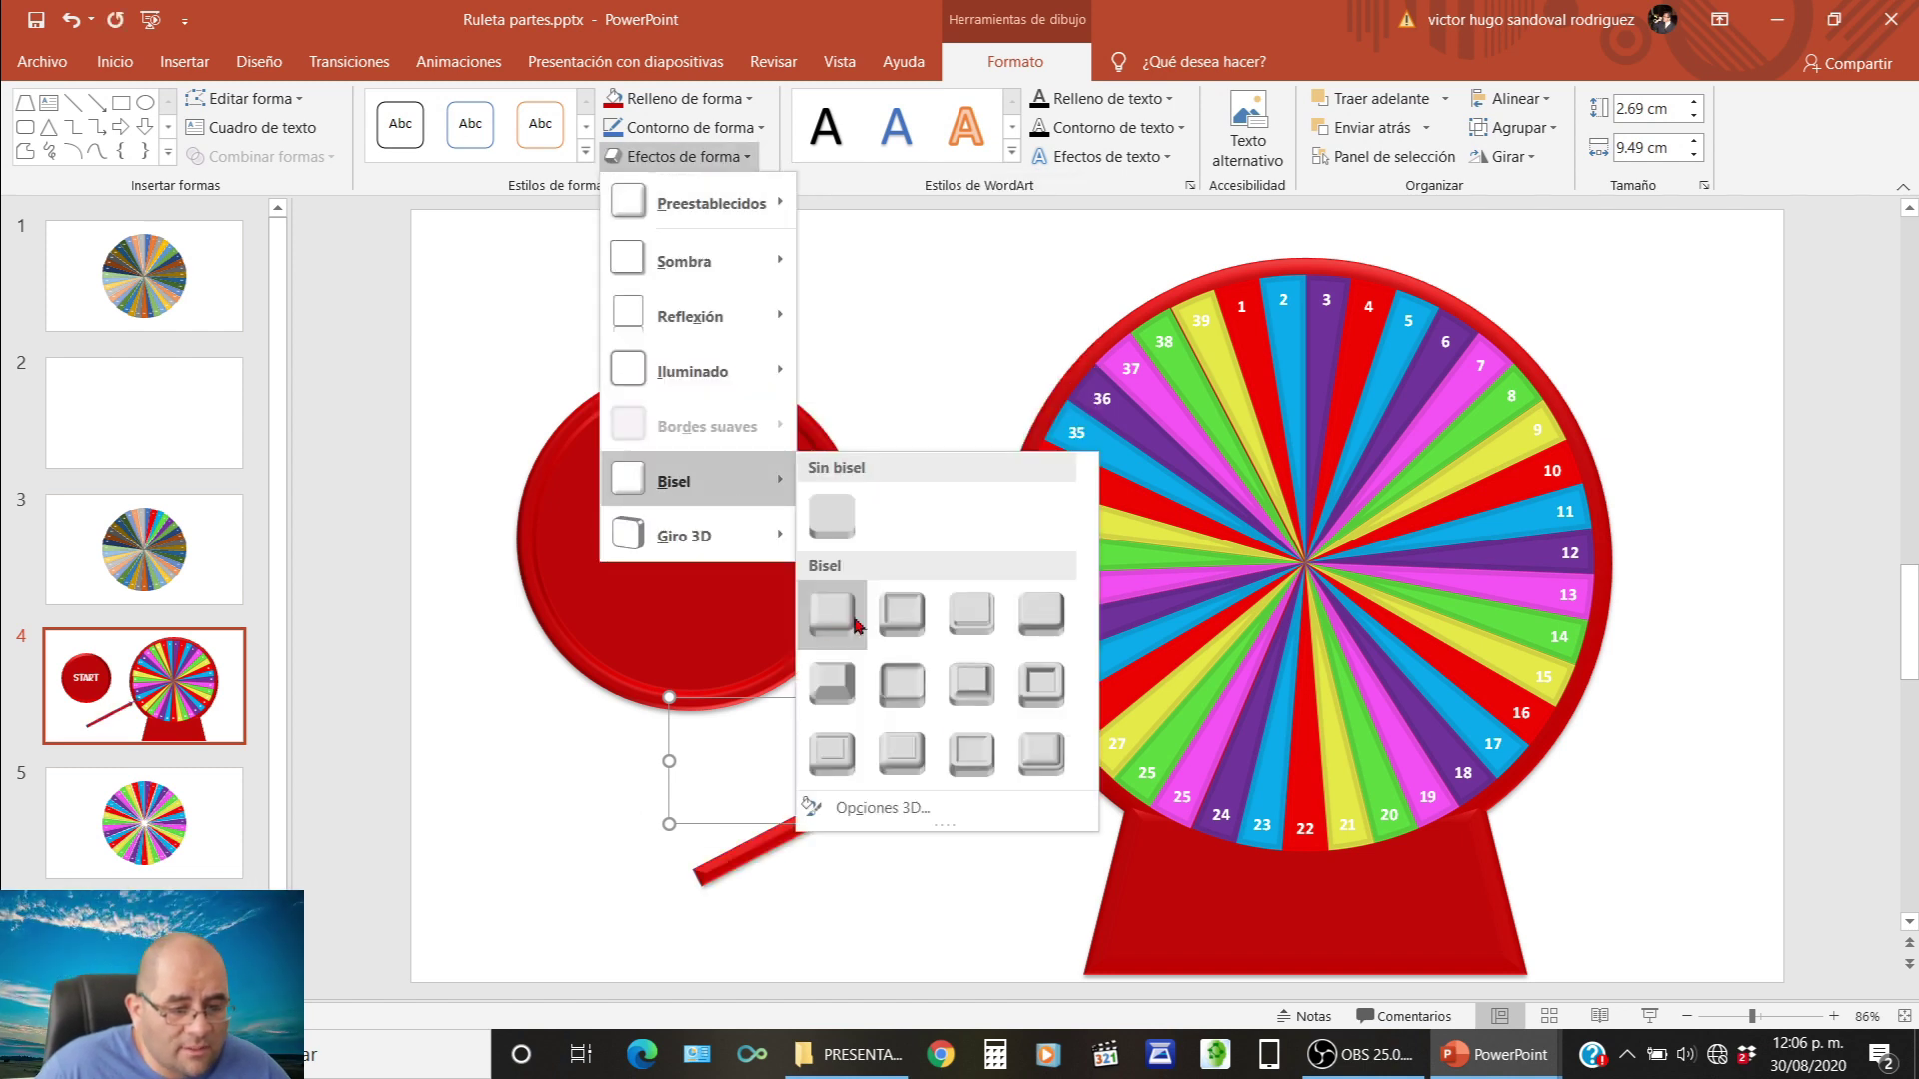
left_click(833, 618)
left_click(571, 772)
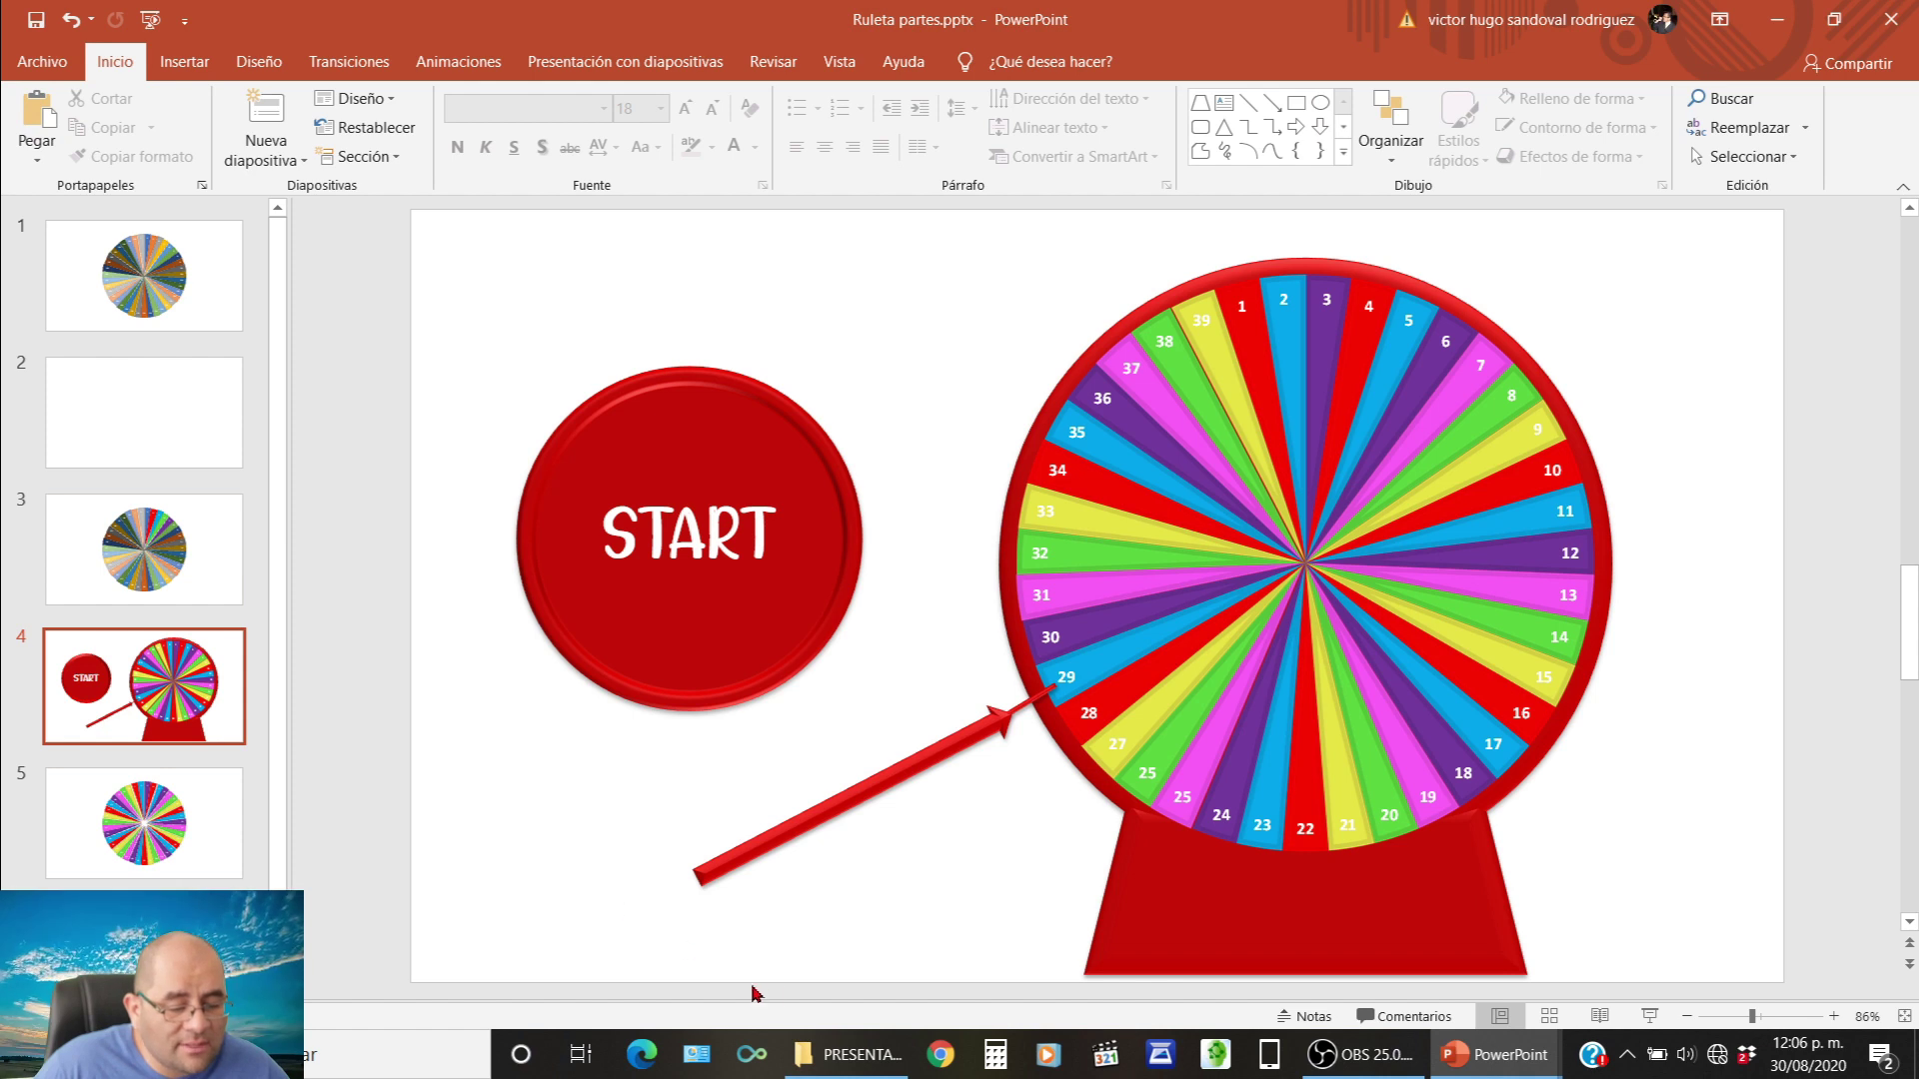
Copy the school doodle image from the IMAGENES PNG folder inside FICHAS 2.
left_click(849, 1054)
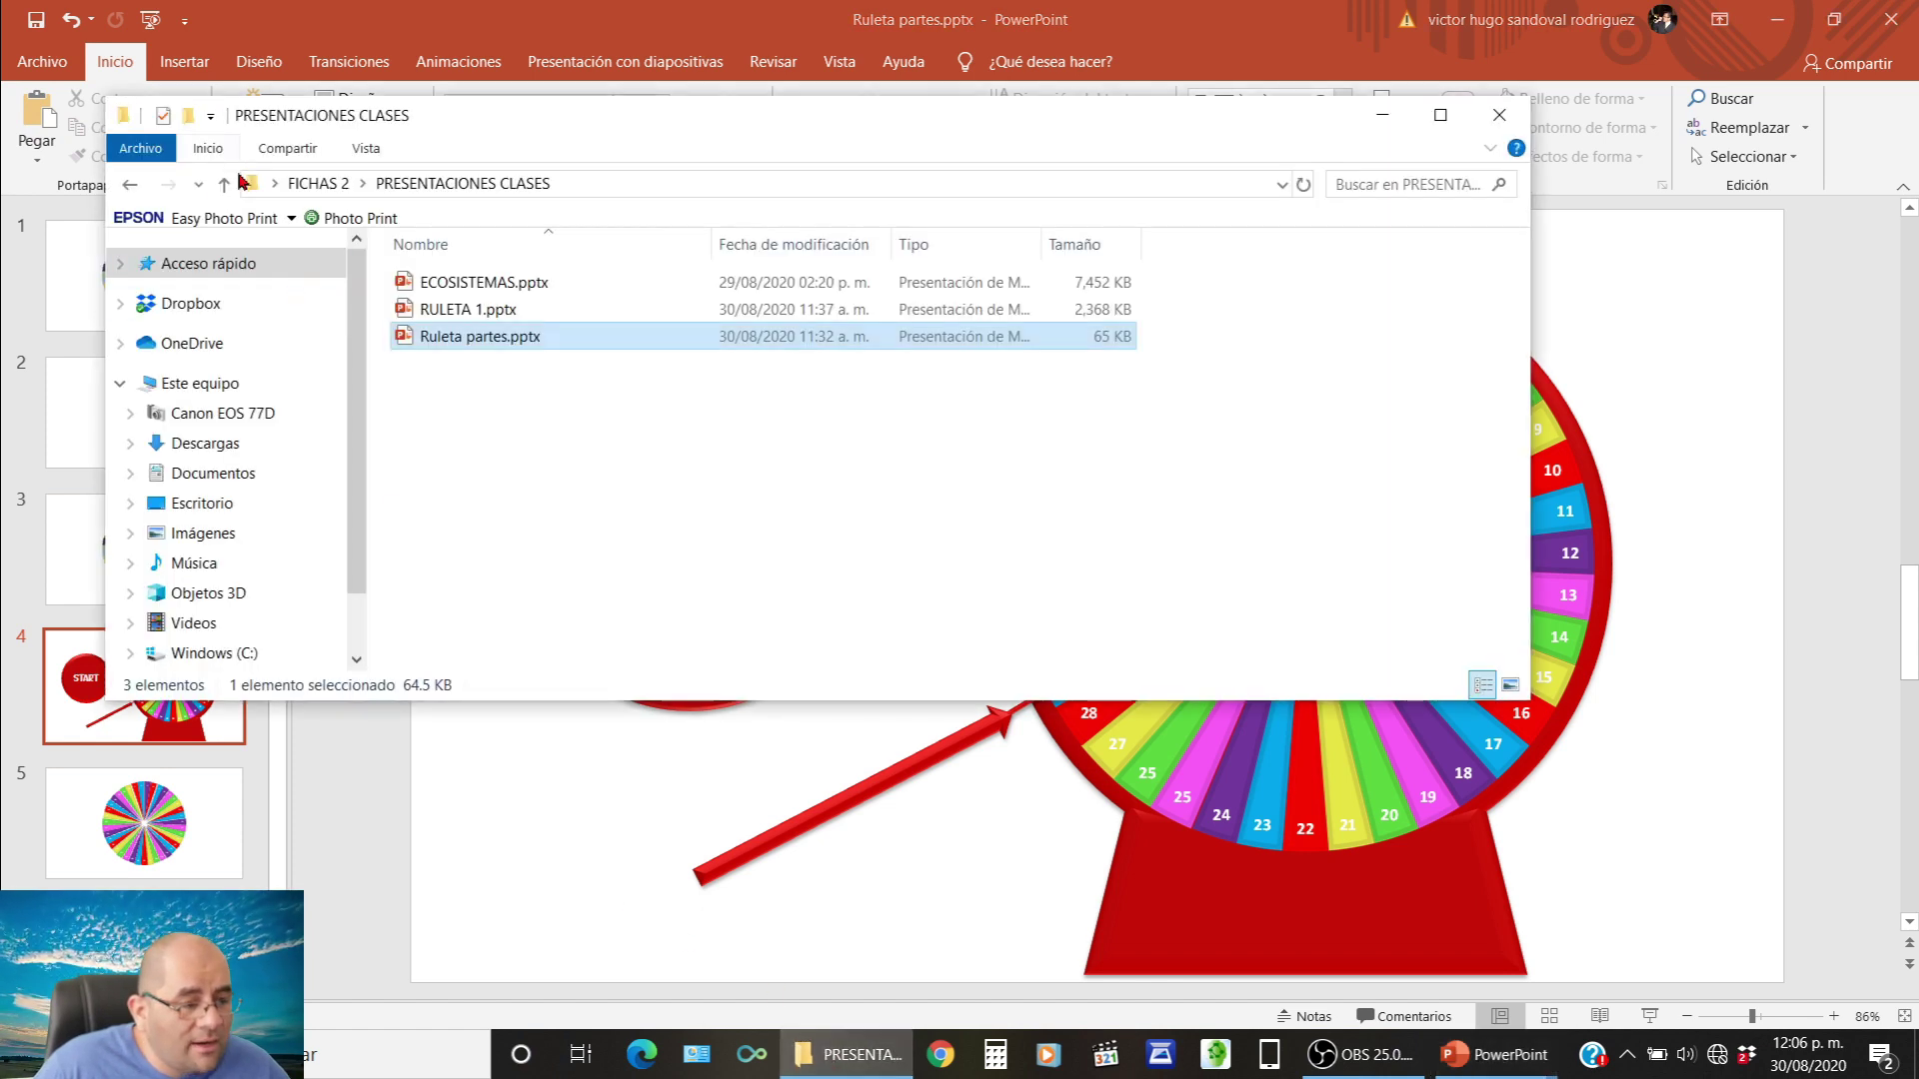
key("alt+Up")
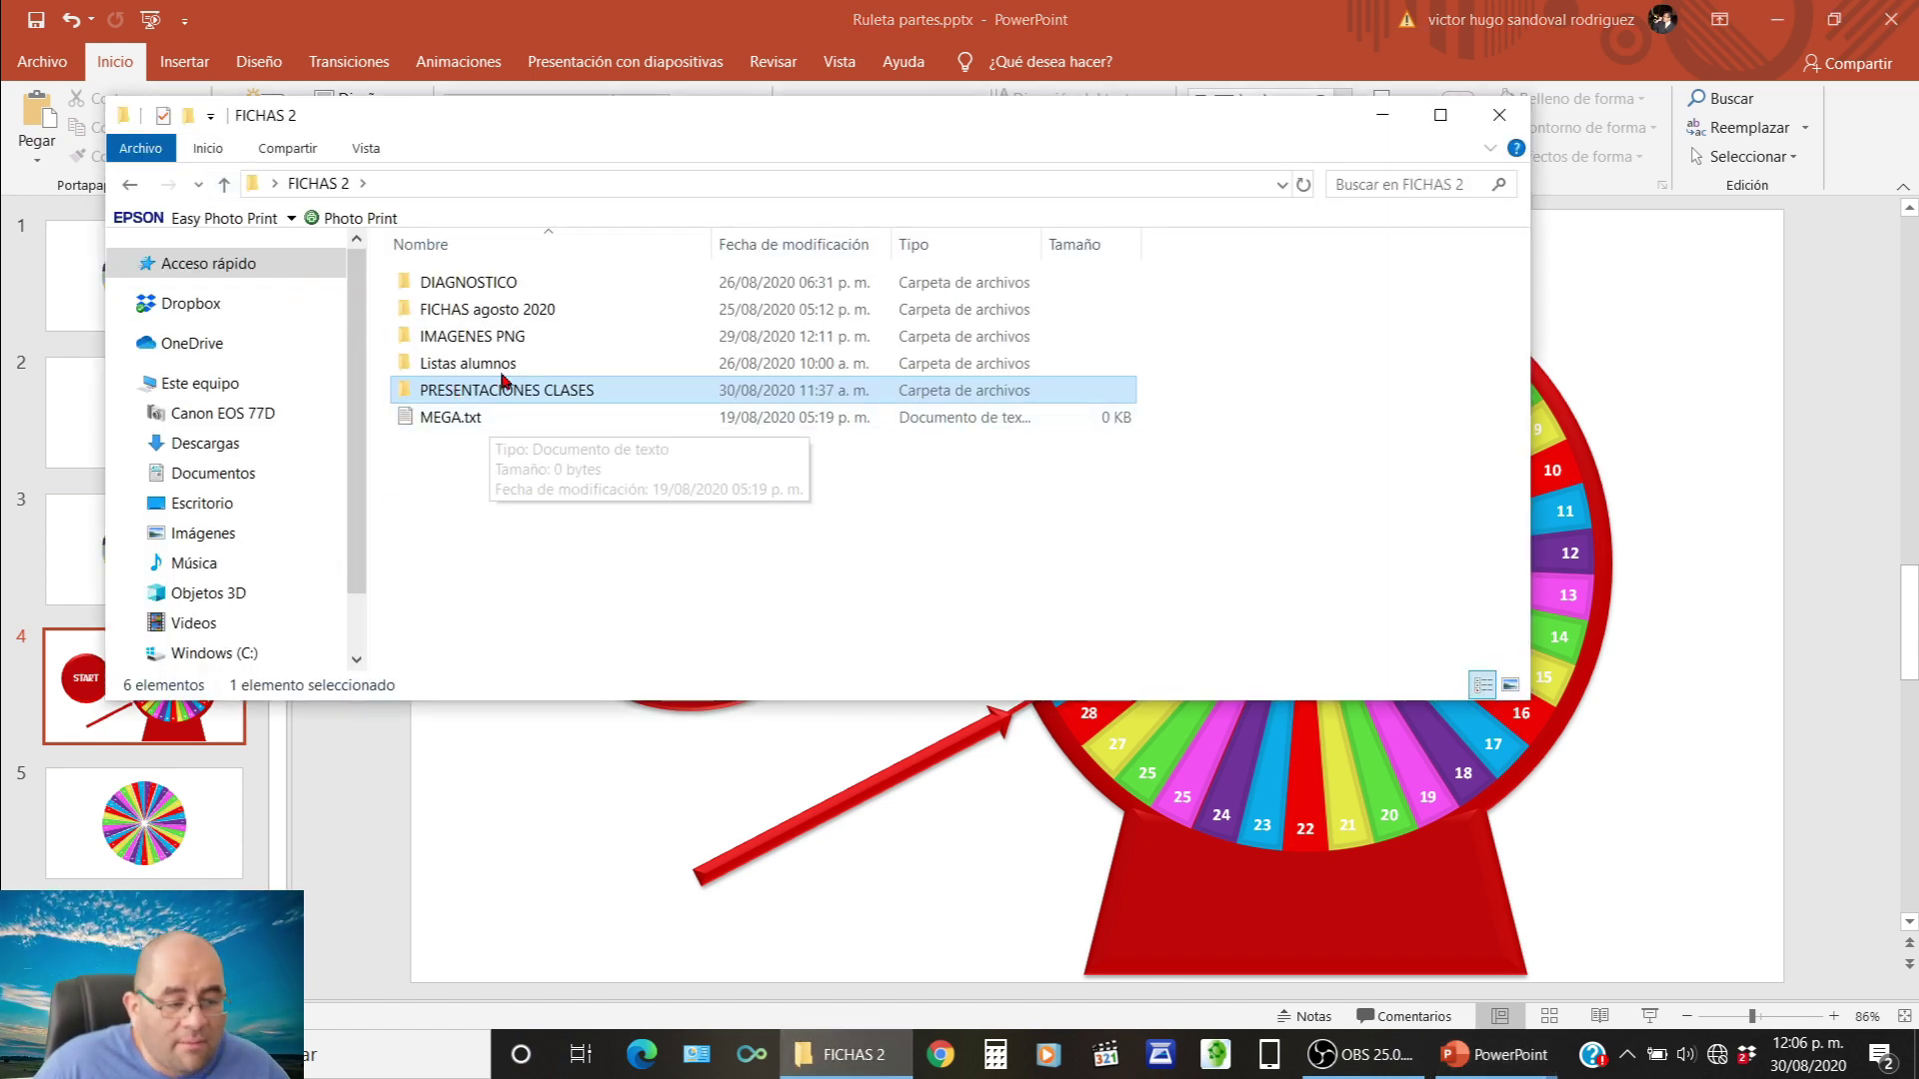
double_click(479, 364)
key("alt+Up")
double_click(492, 338)
scroll(744, 526, "down", 5)
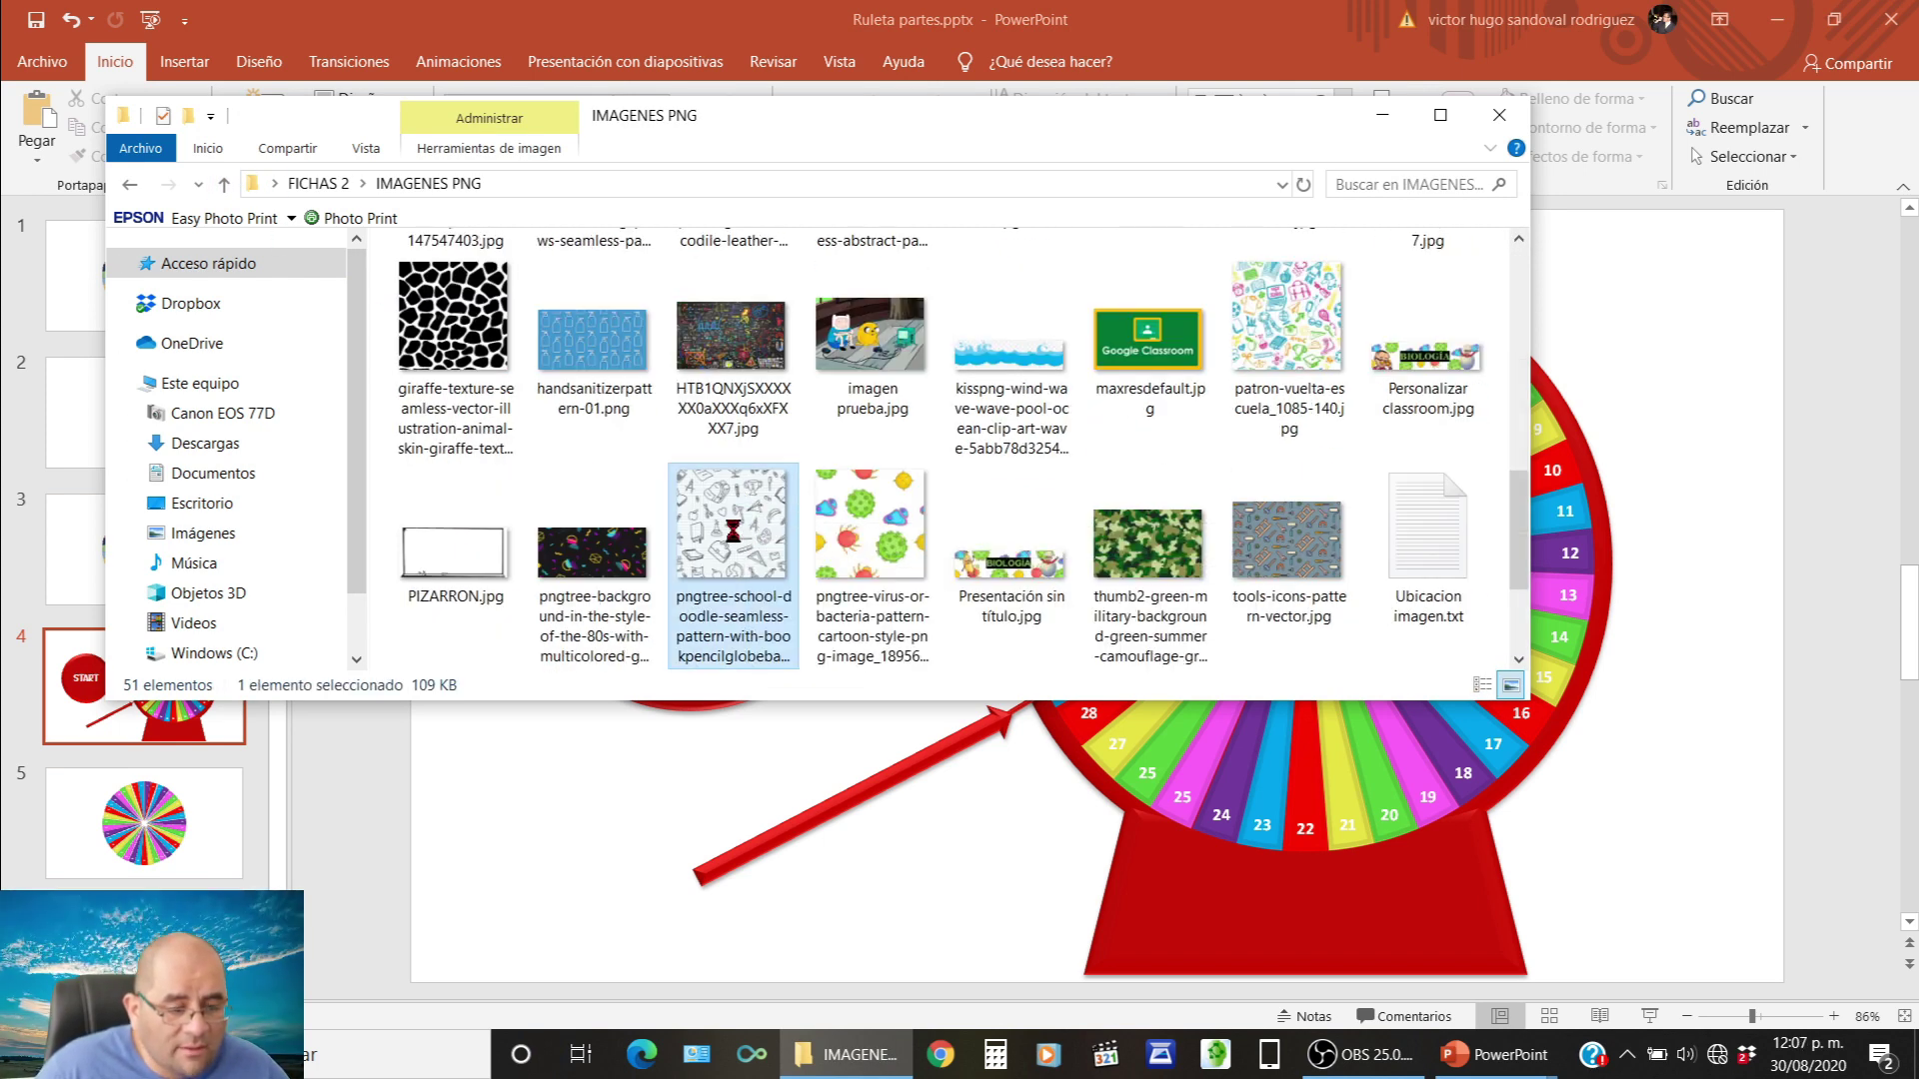
right_click(748, 524)
left_click(799, 878)
Paste the doodle image at the slide's left edge and place a copy over the right half.
left_click(603, 885)
key("ctrl+v")
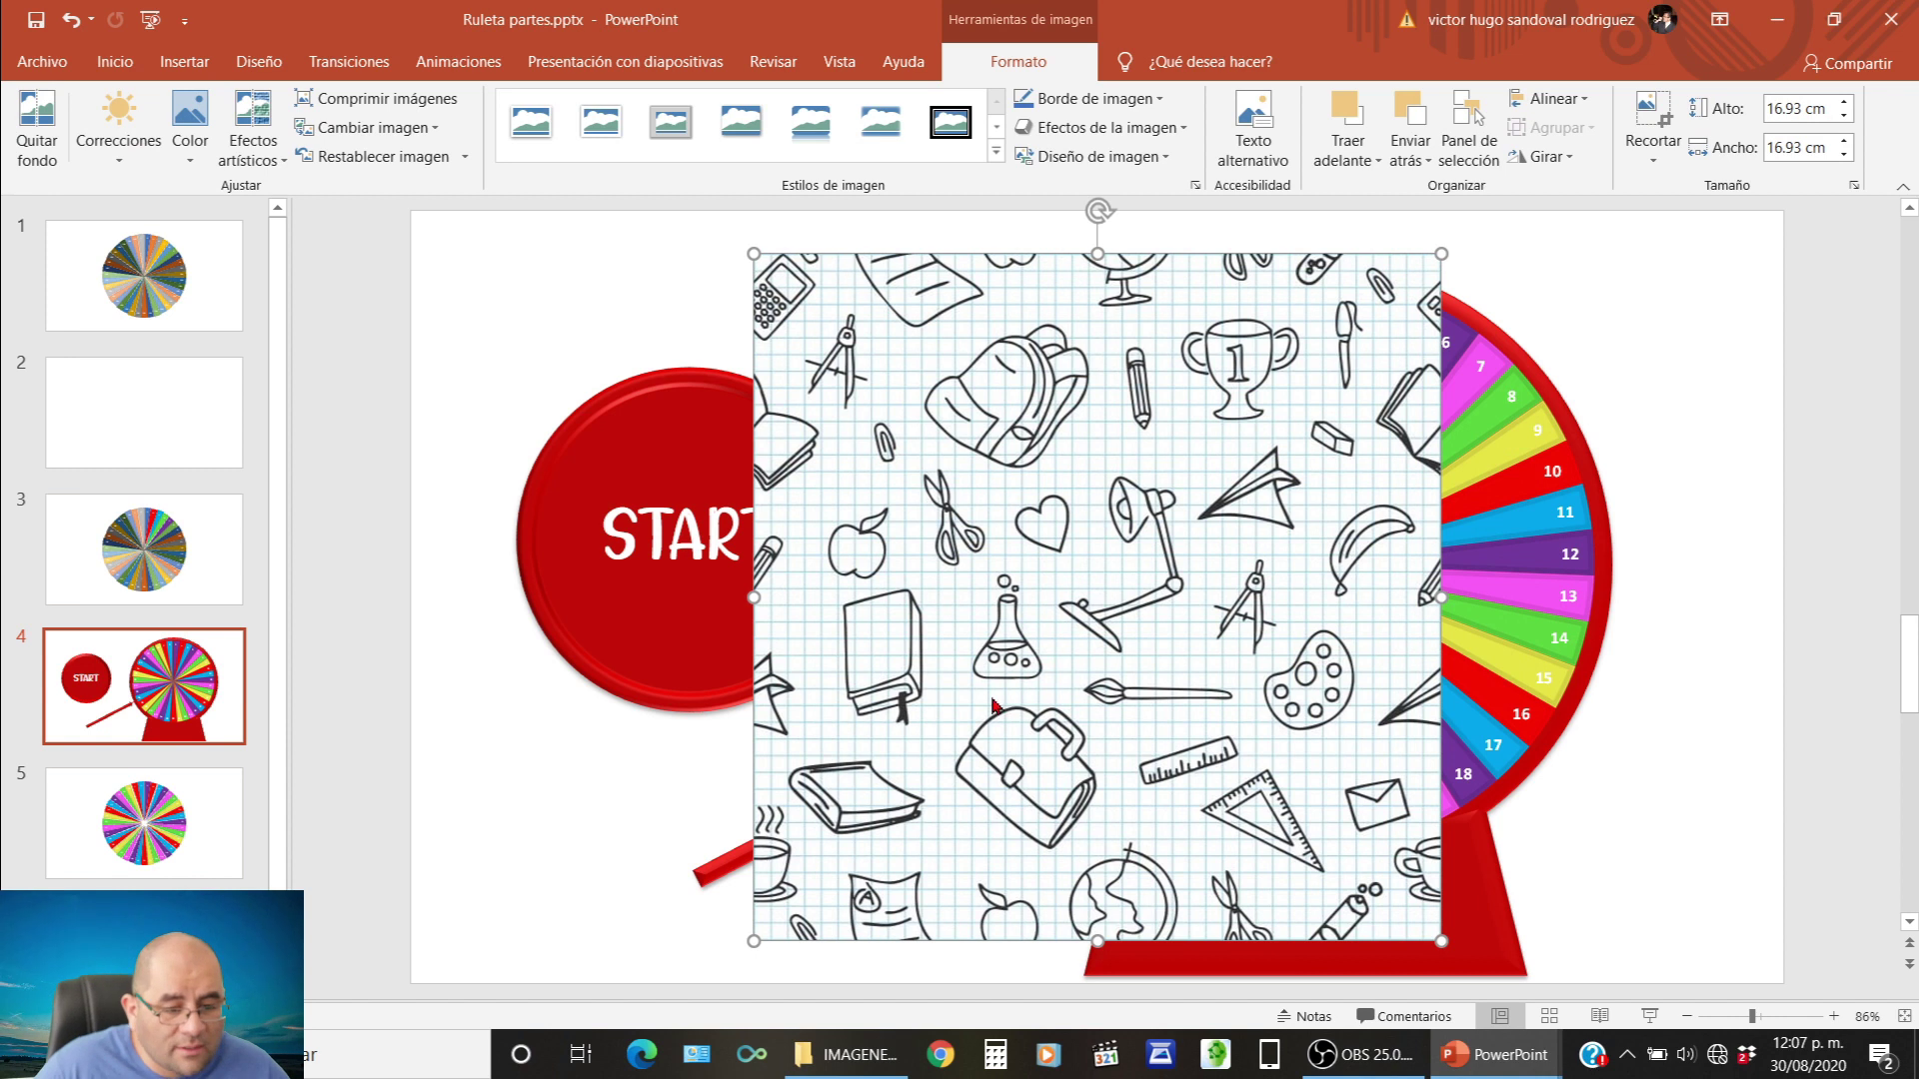
left_click_drag(990, 705, 648, 660)
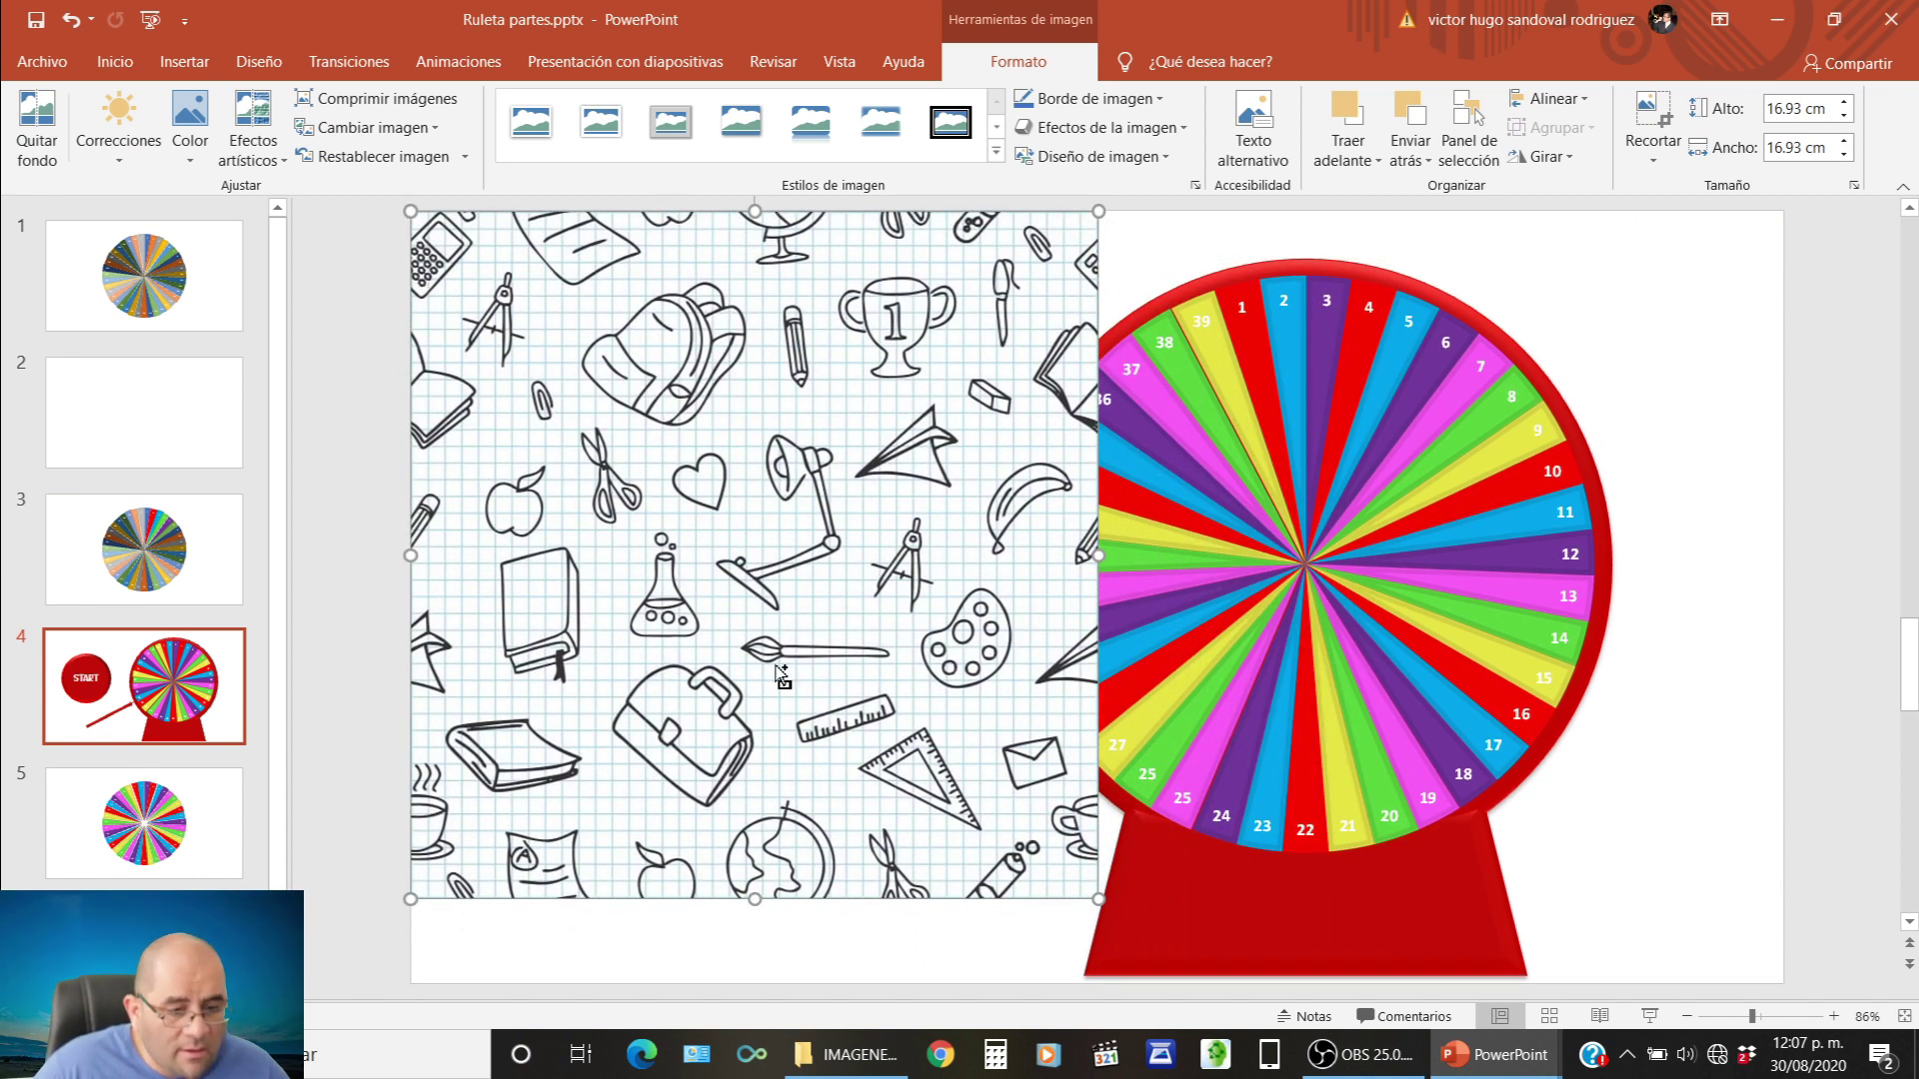
left_click_drag(783, 676, 1471, 677)
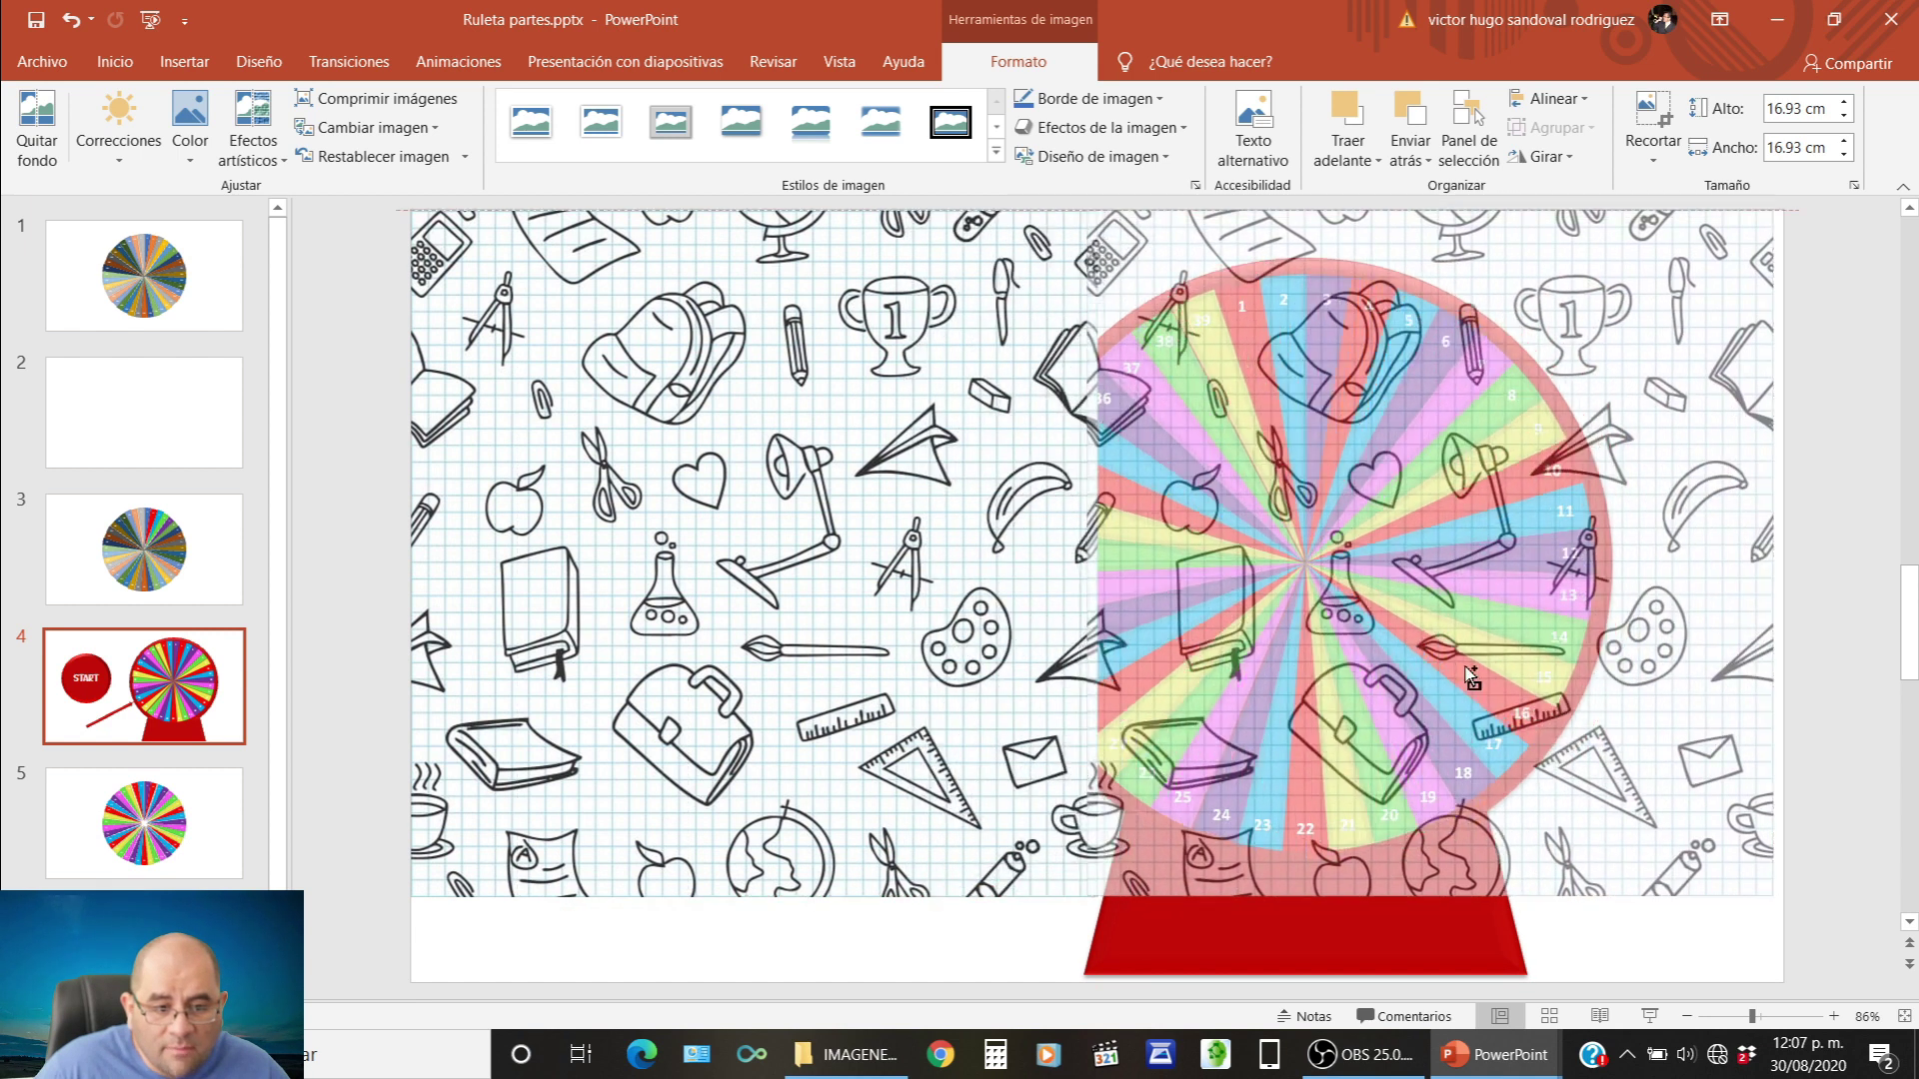
left_click_drag(1465, 667, 1461, 662)
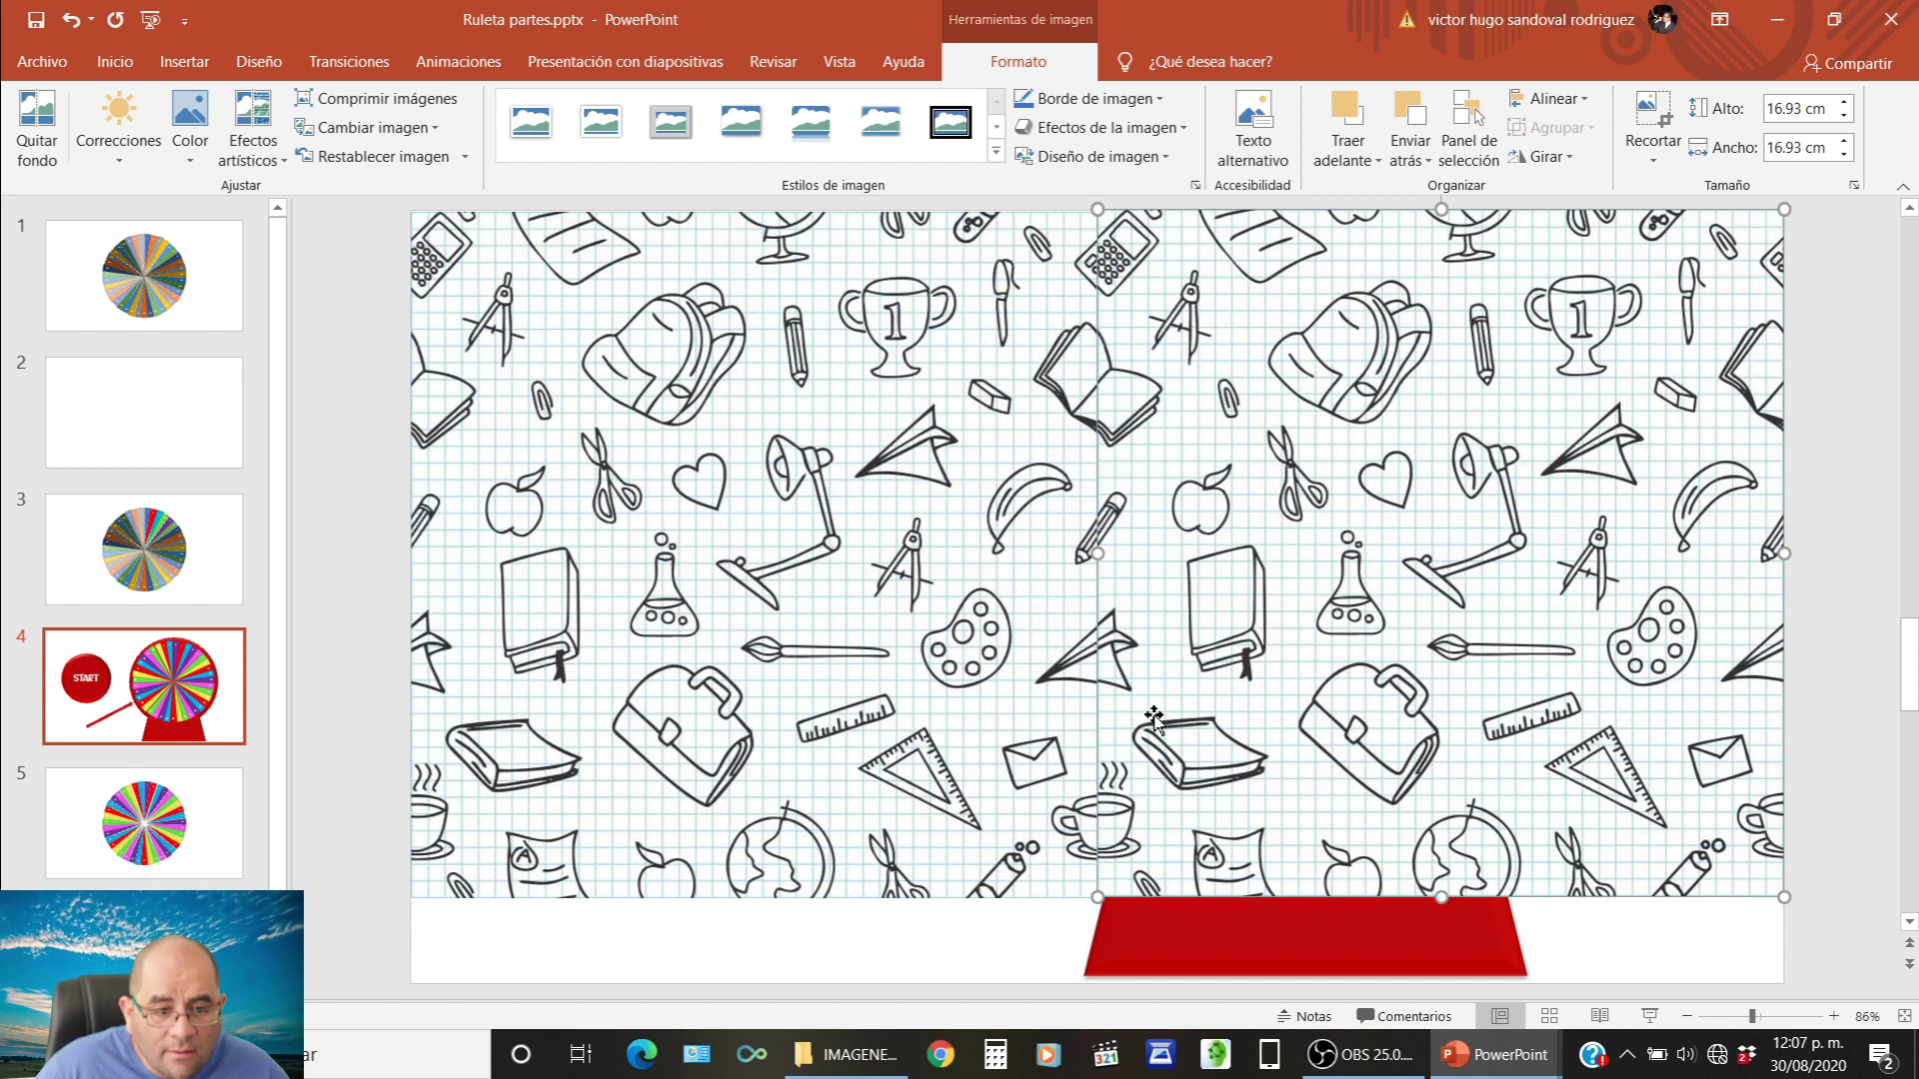
Group the two doodle images and stretch the group down to the slide bottom.
left_click(851, 774, "shift")
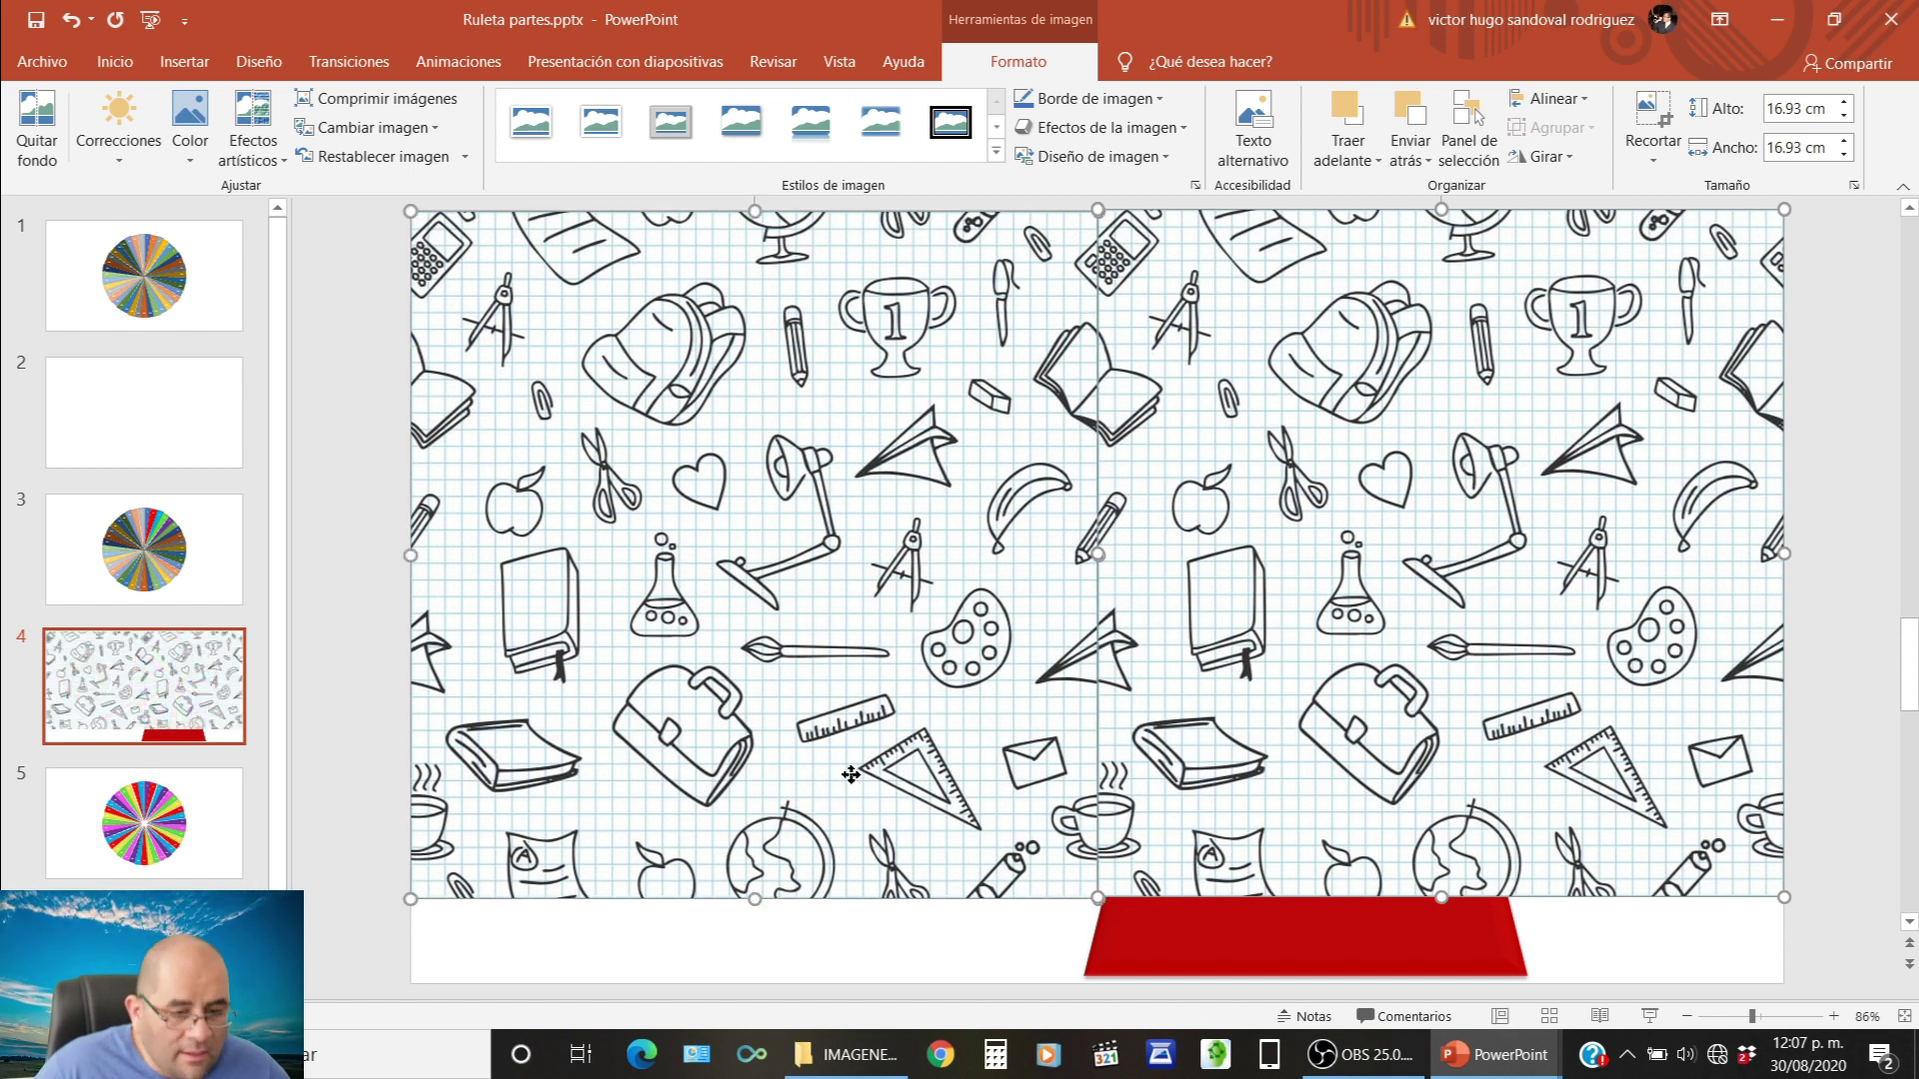
left_click(1295, 739, "shift")
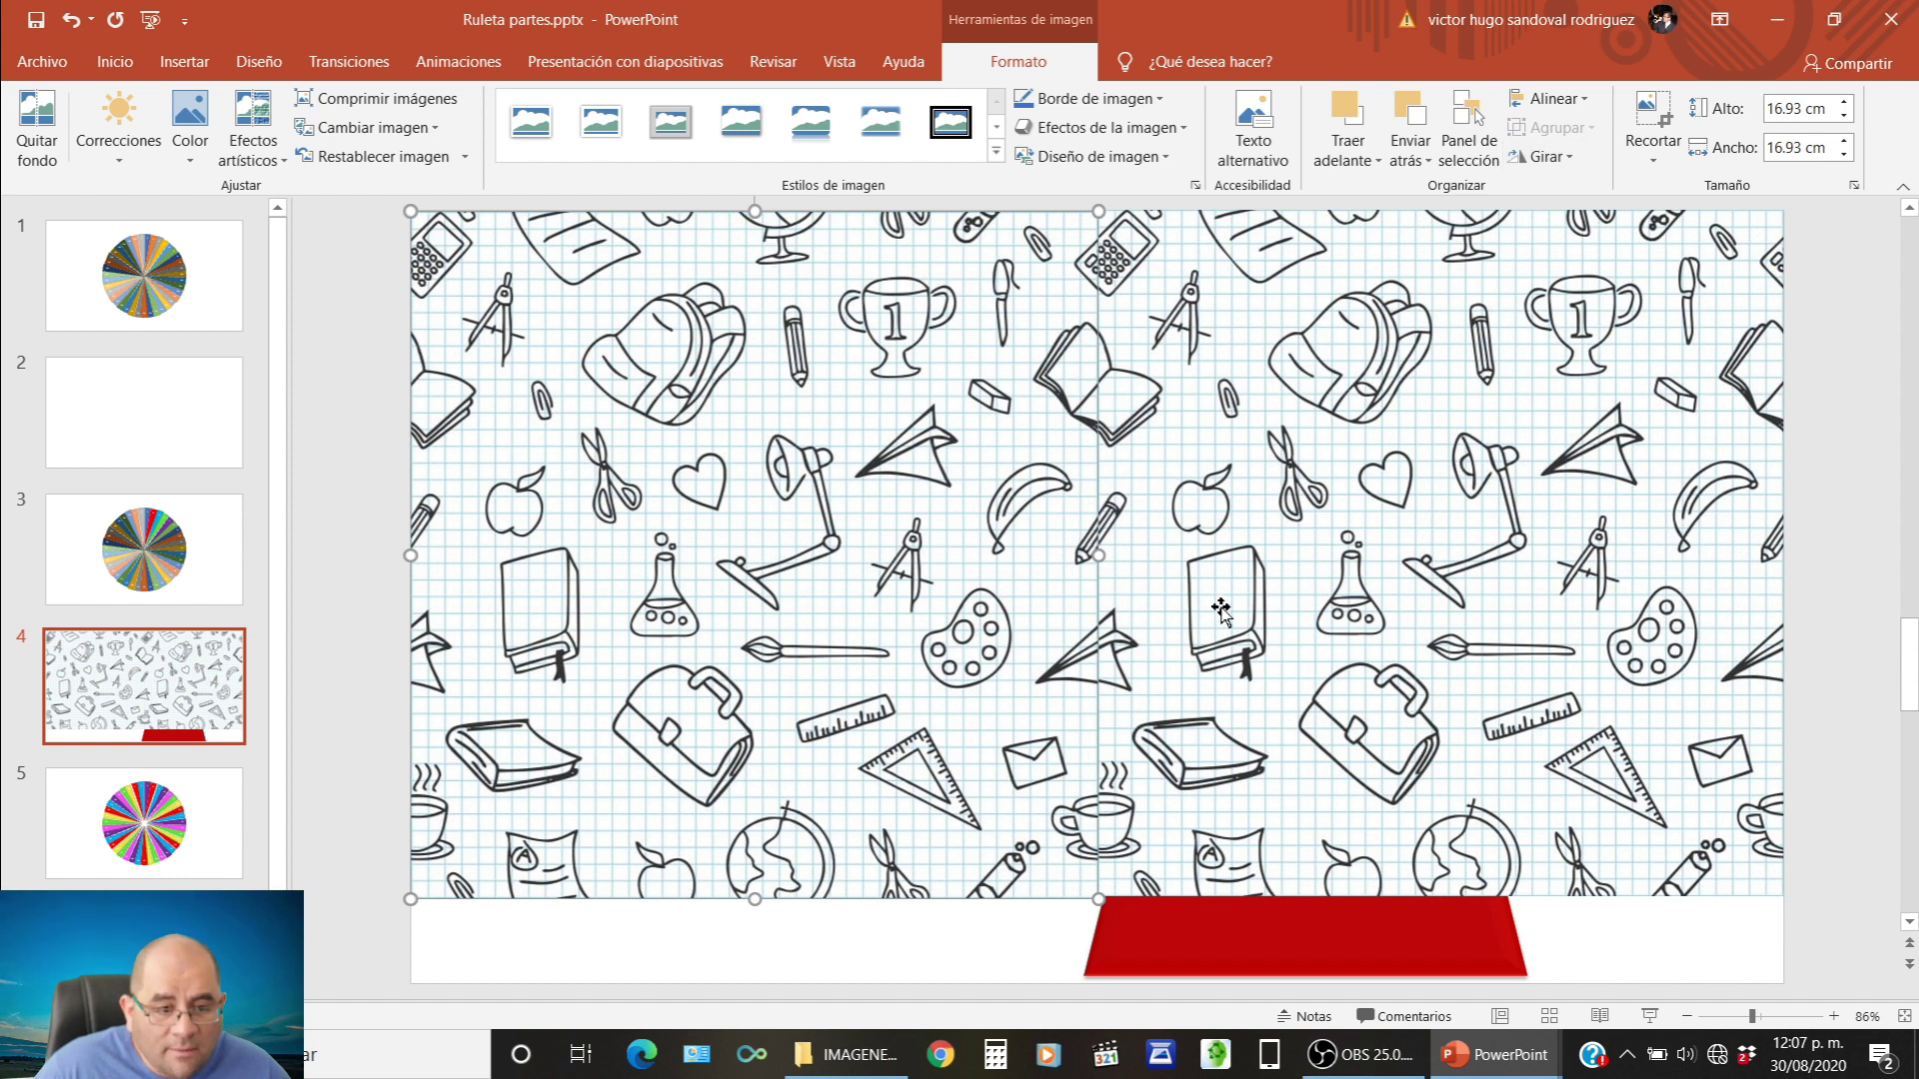
left_click(1293, 594)
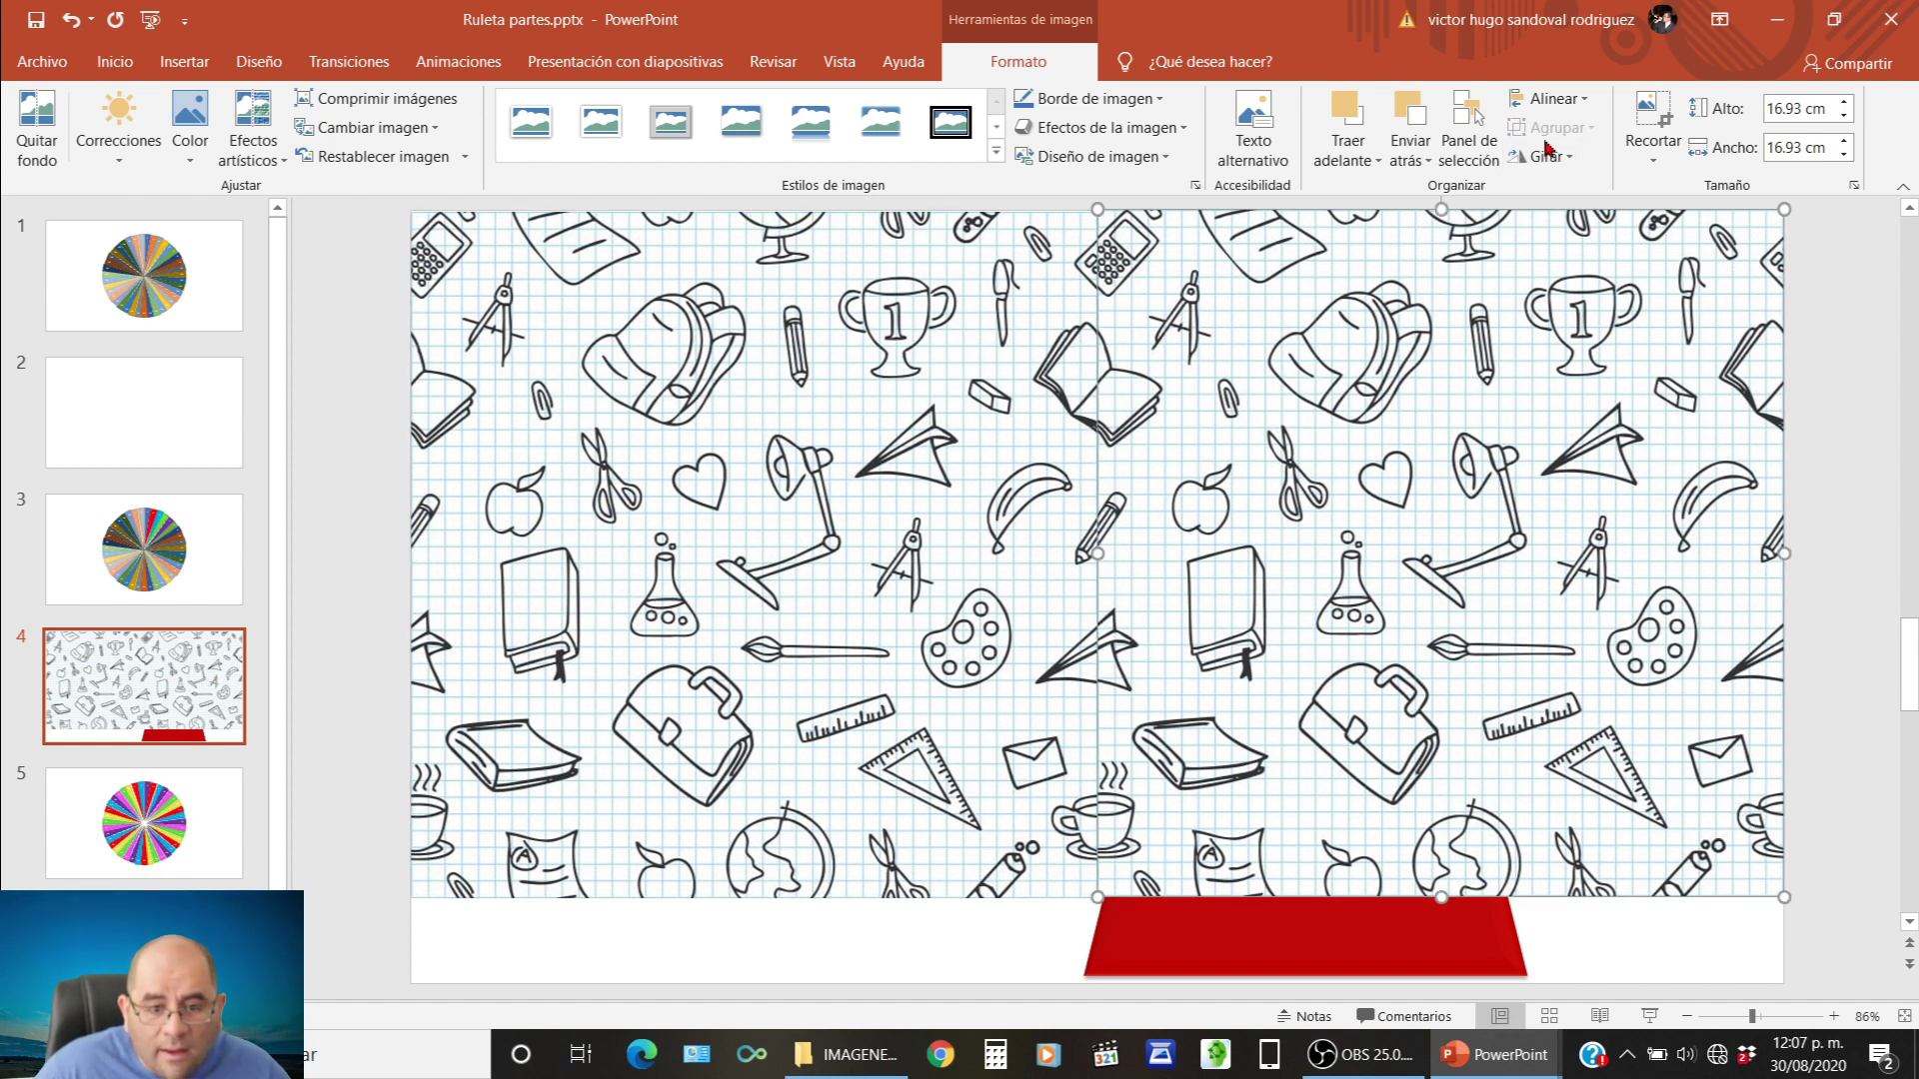
left_click(740, 697, "shift")
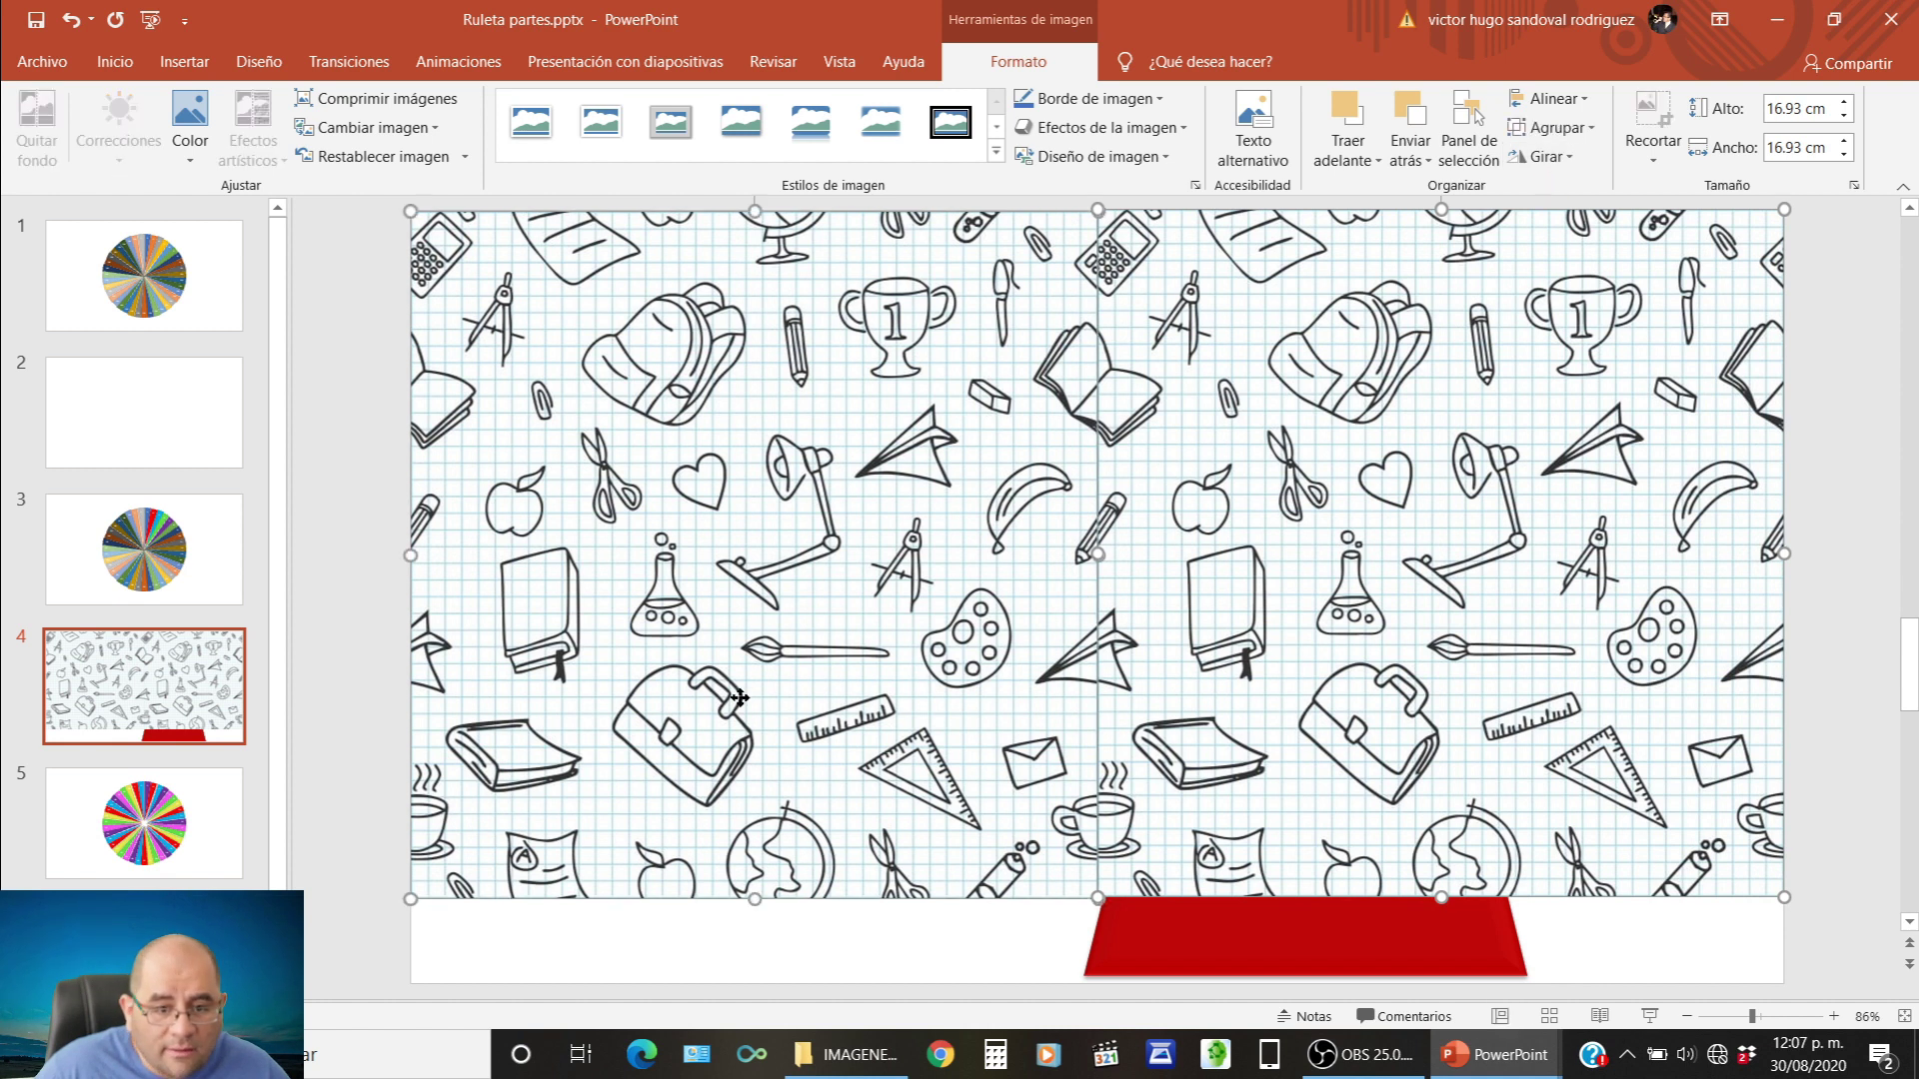
left_click(1552, 127)
left_click(1549, 152)
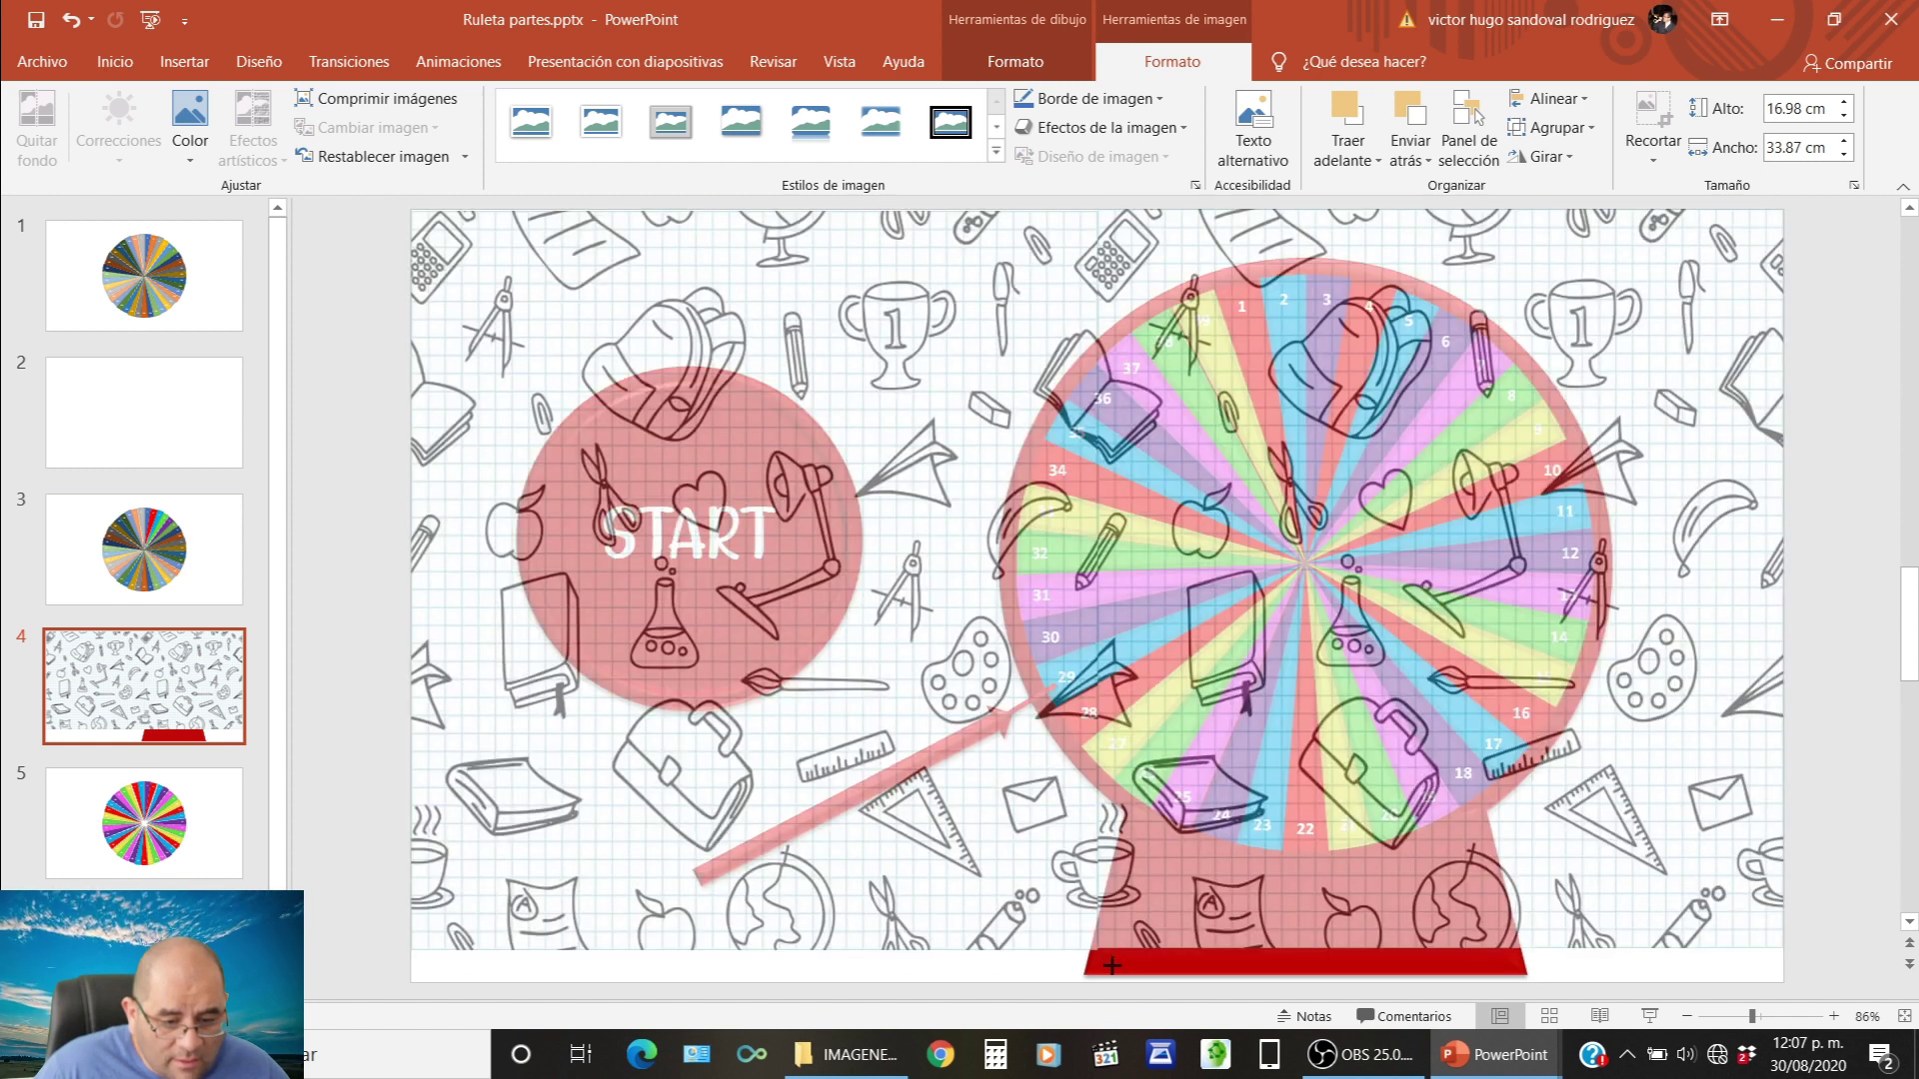
left_click_drag(1112, 904, 1118, 988)
Send the grouped doodle picture to the back, behind the wheel, START button and arrow.
right_click(657, 489)
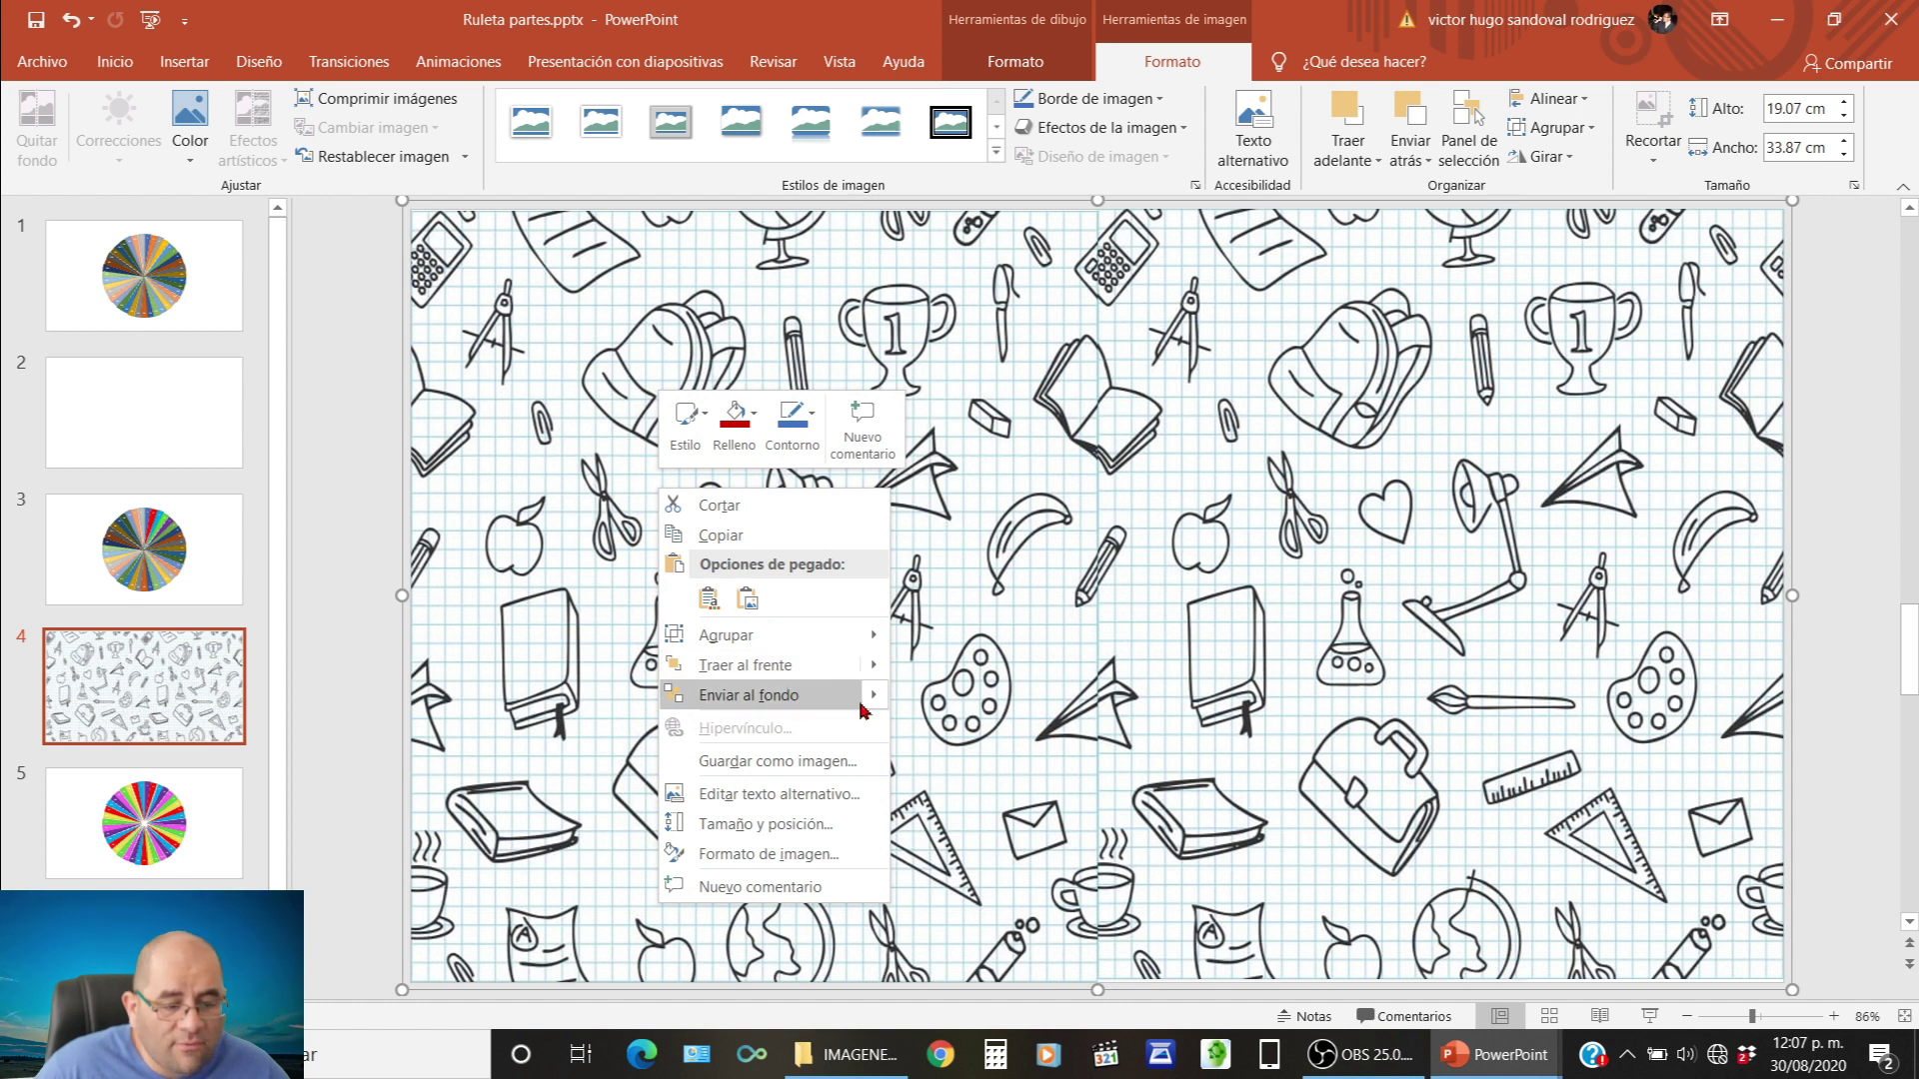
left_click(837, 704)
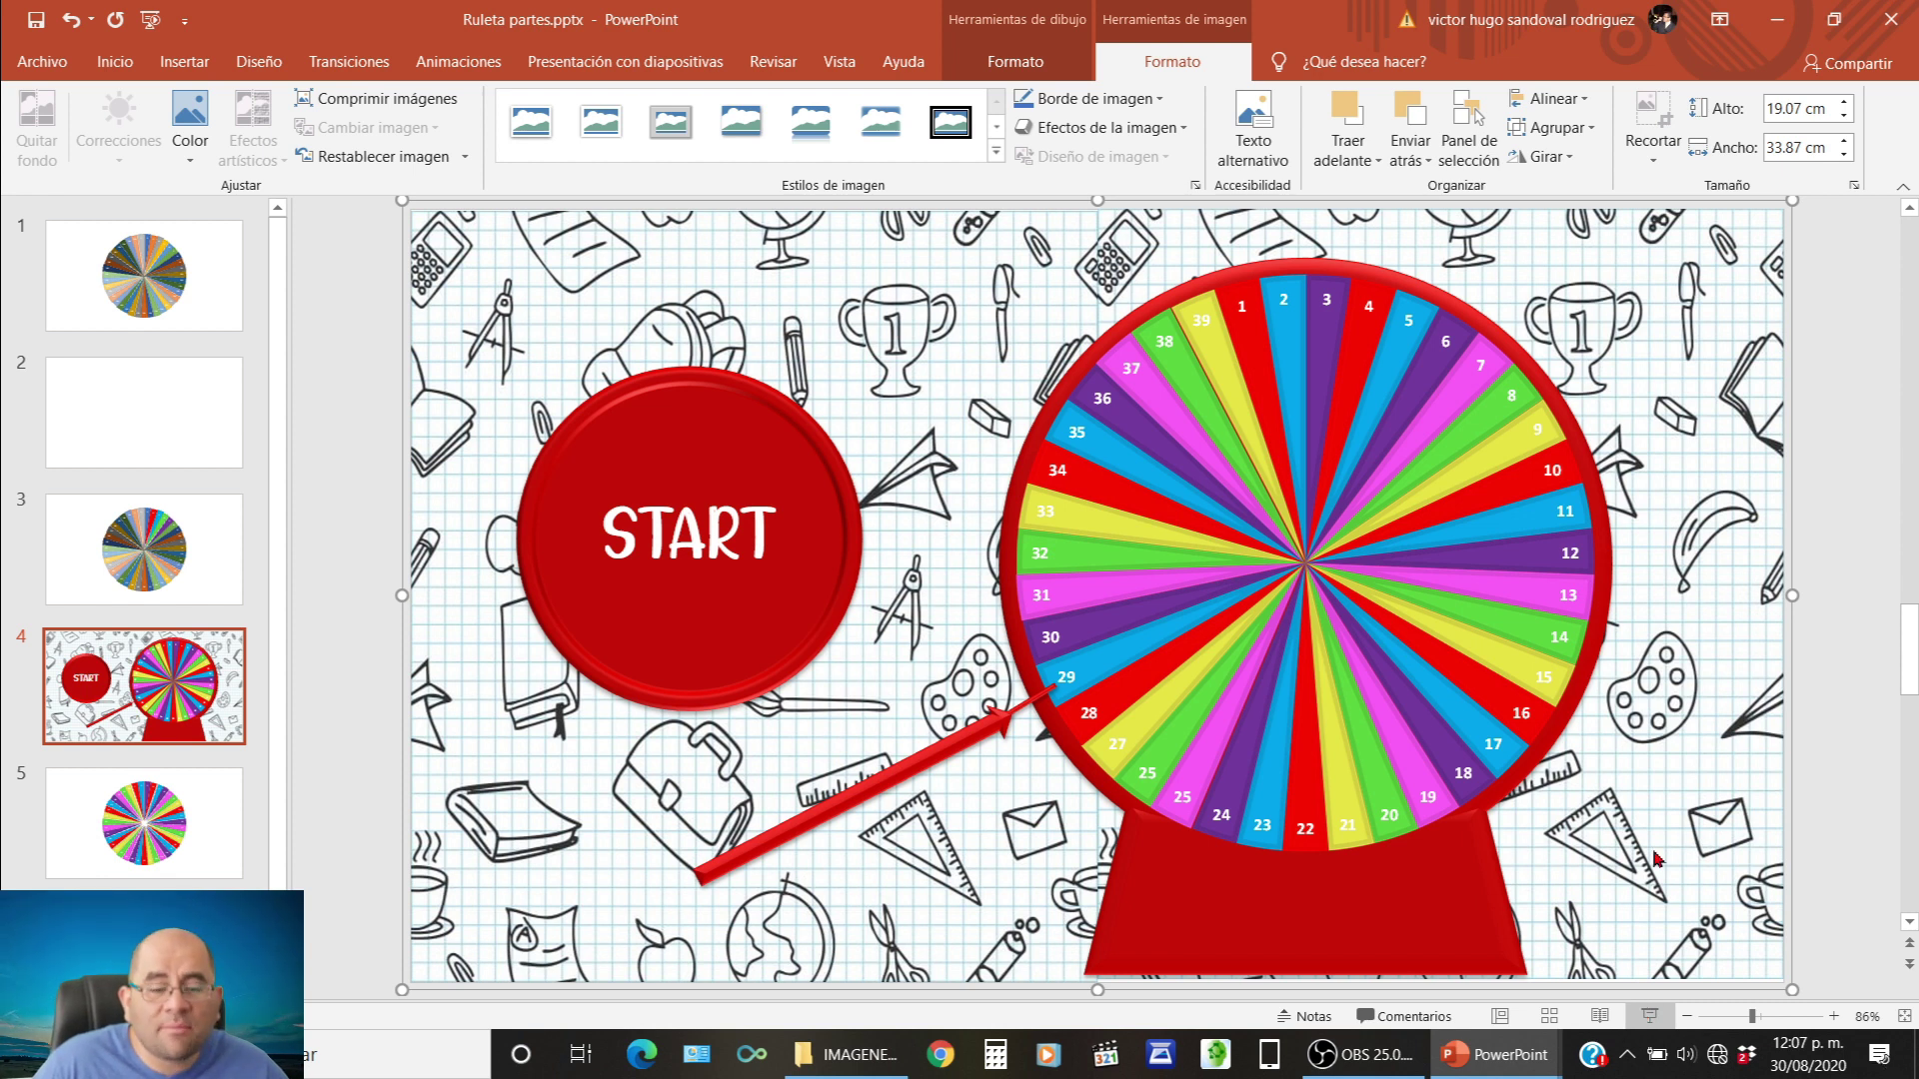
key("shift+F5")
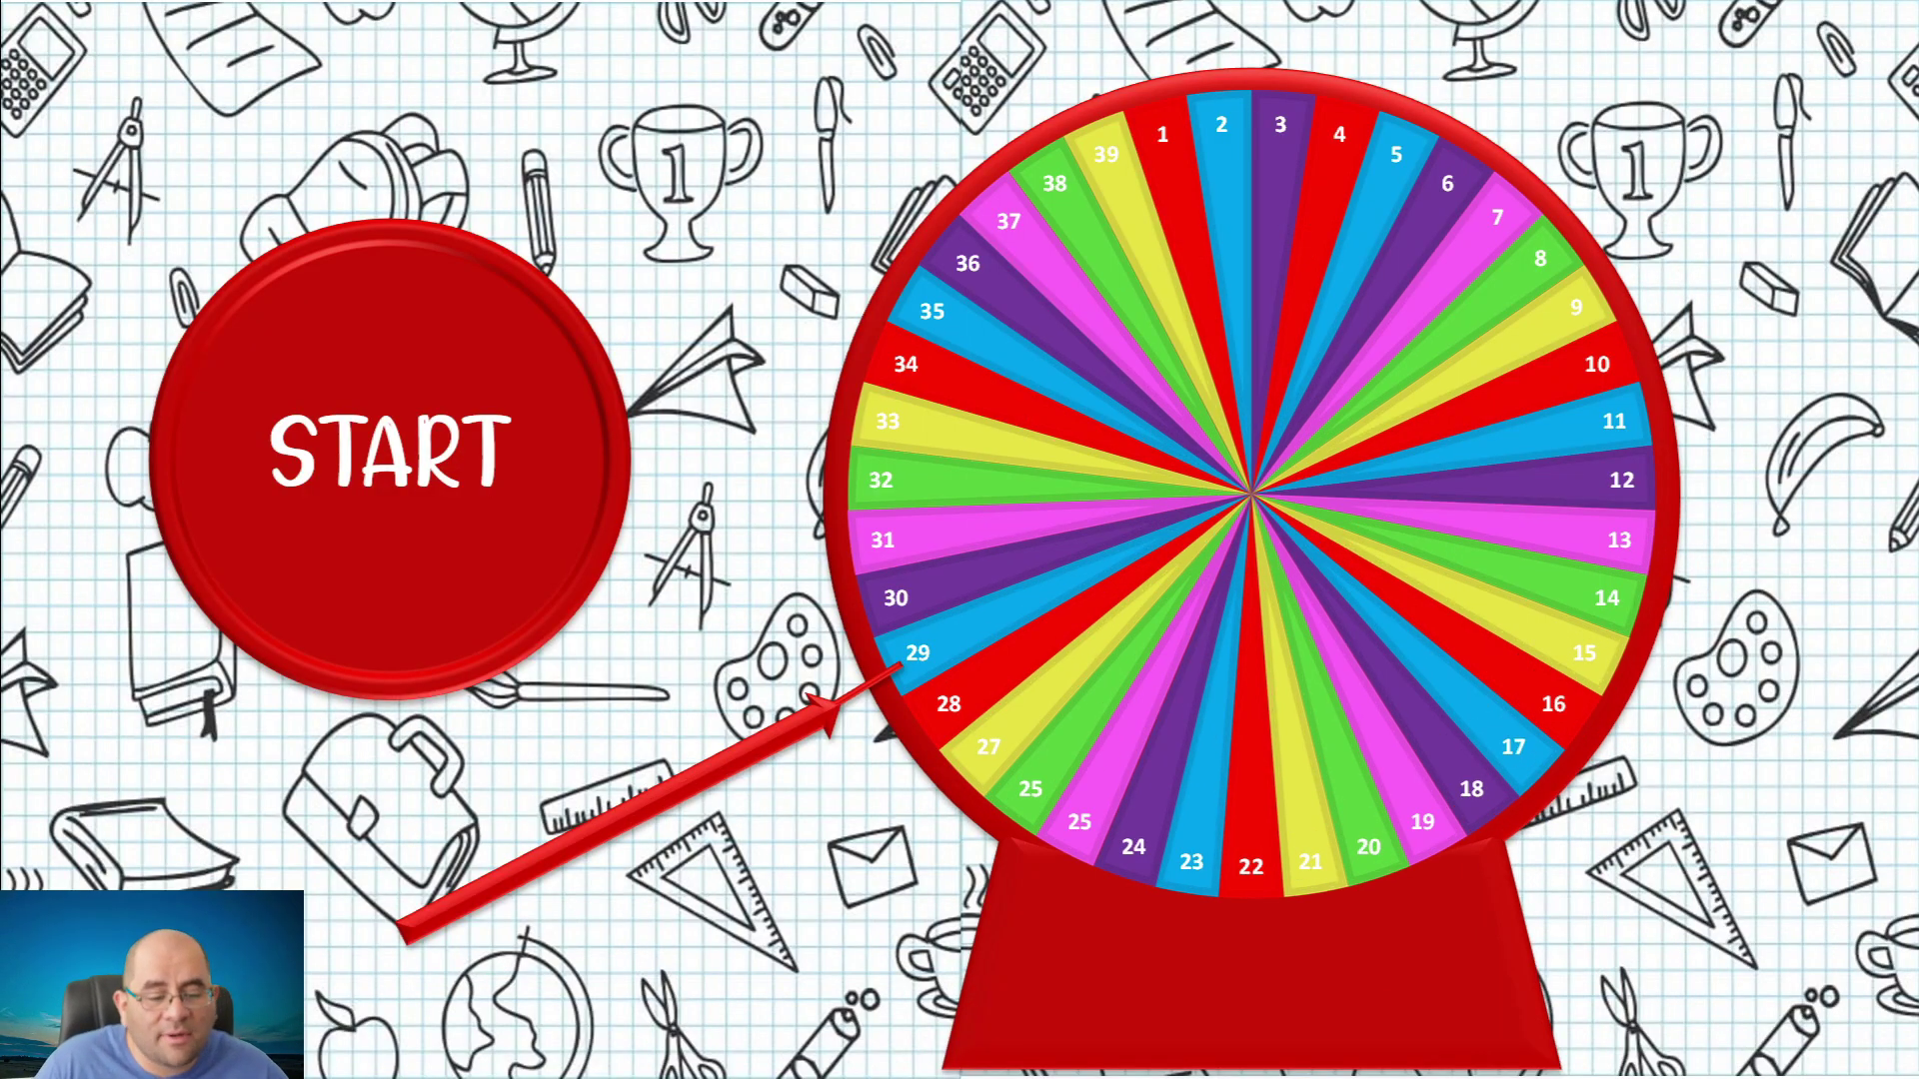
left_click(470, 475)
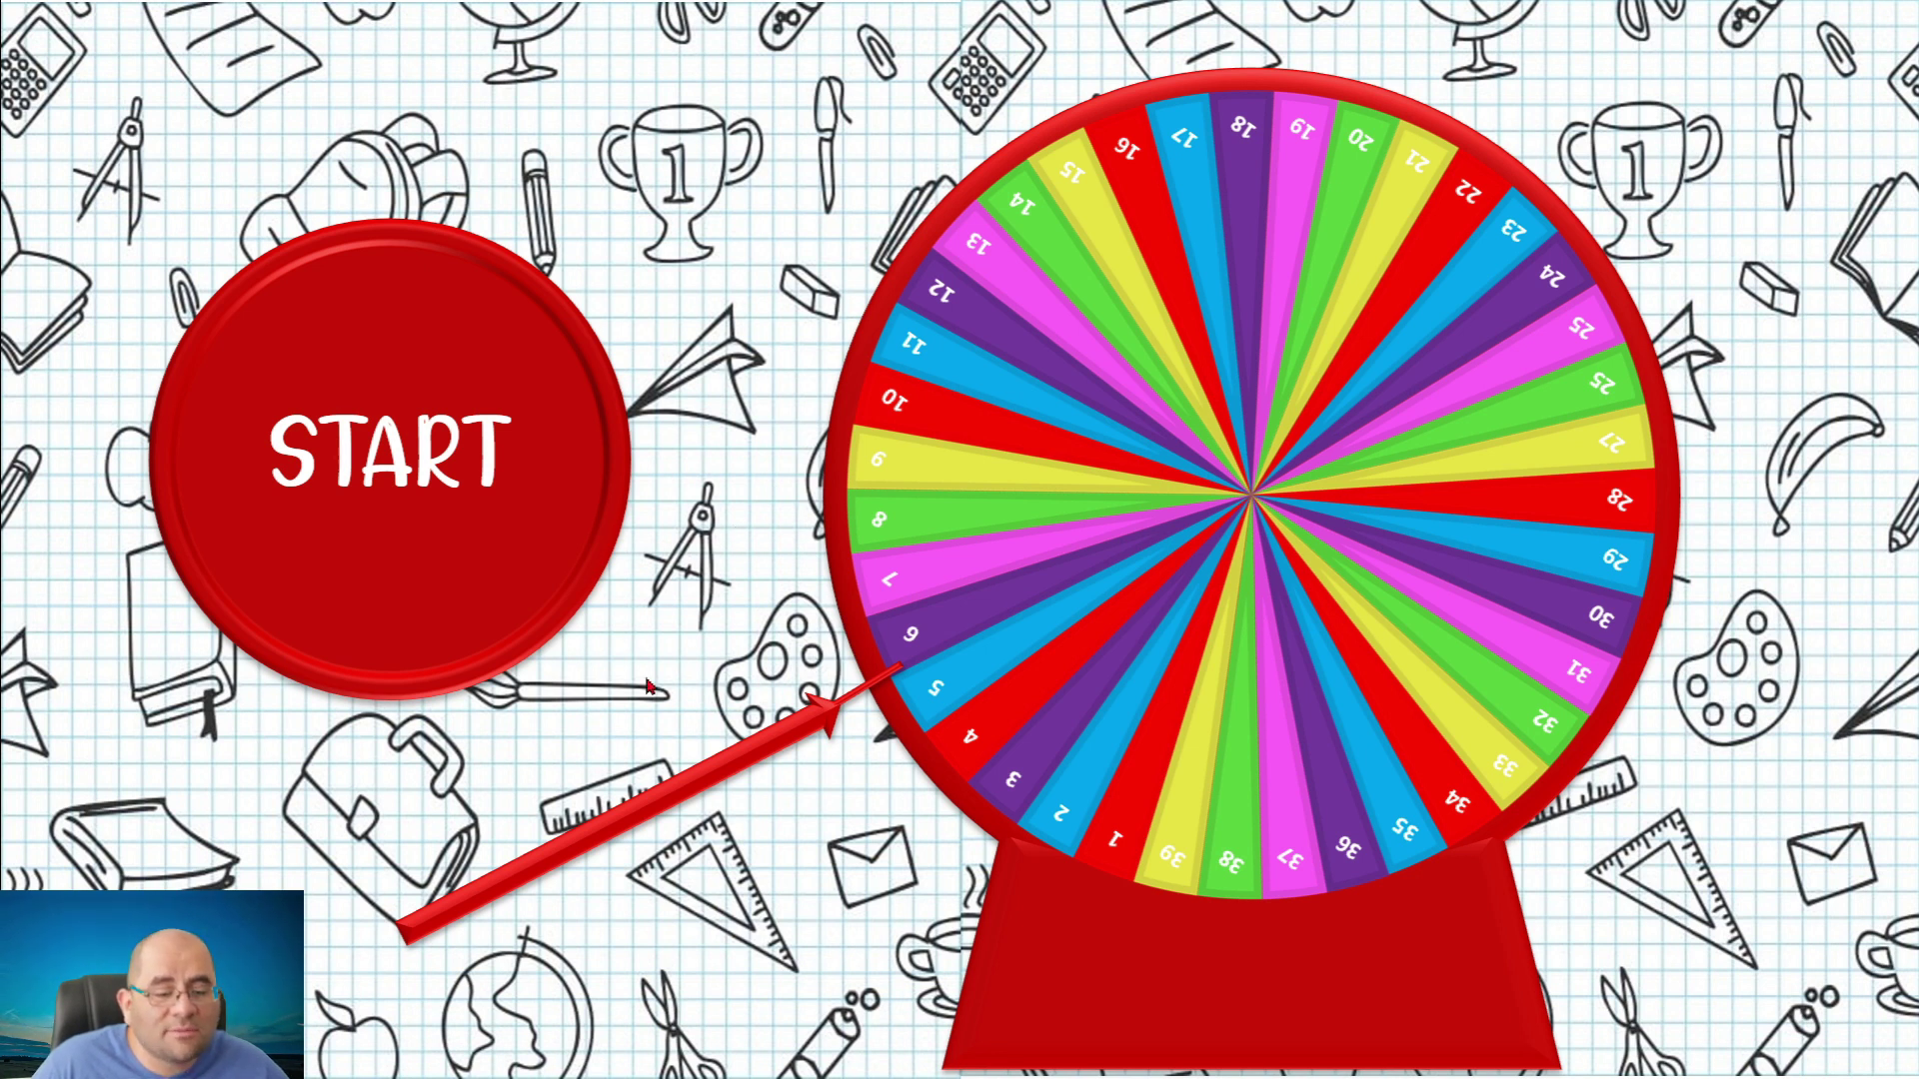
key("Escape")
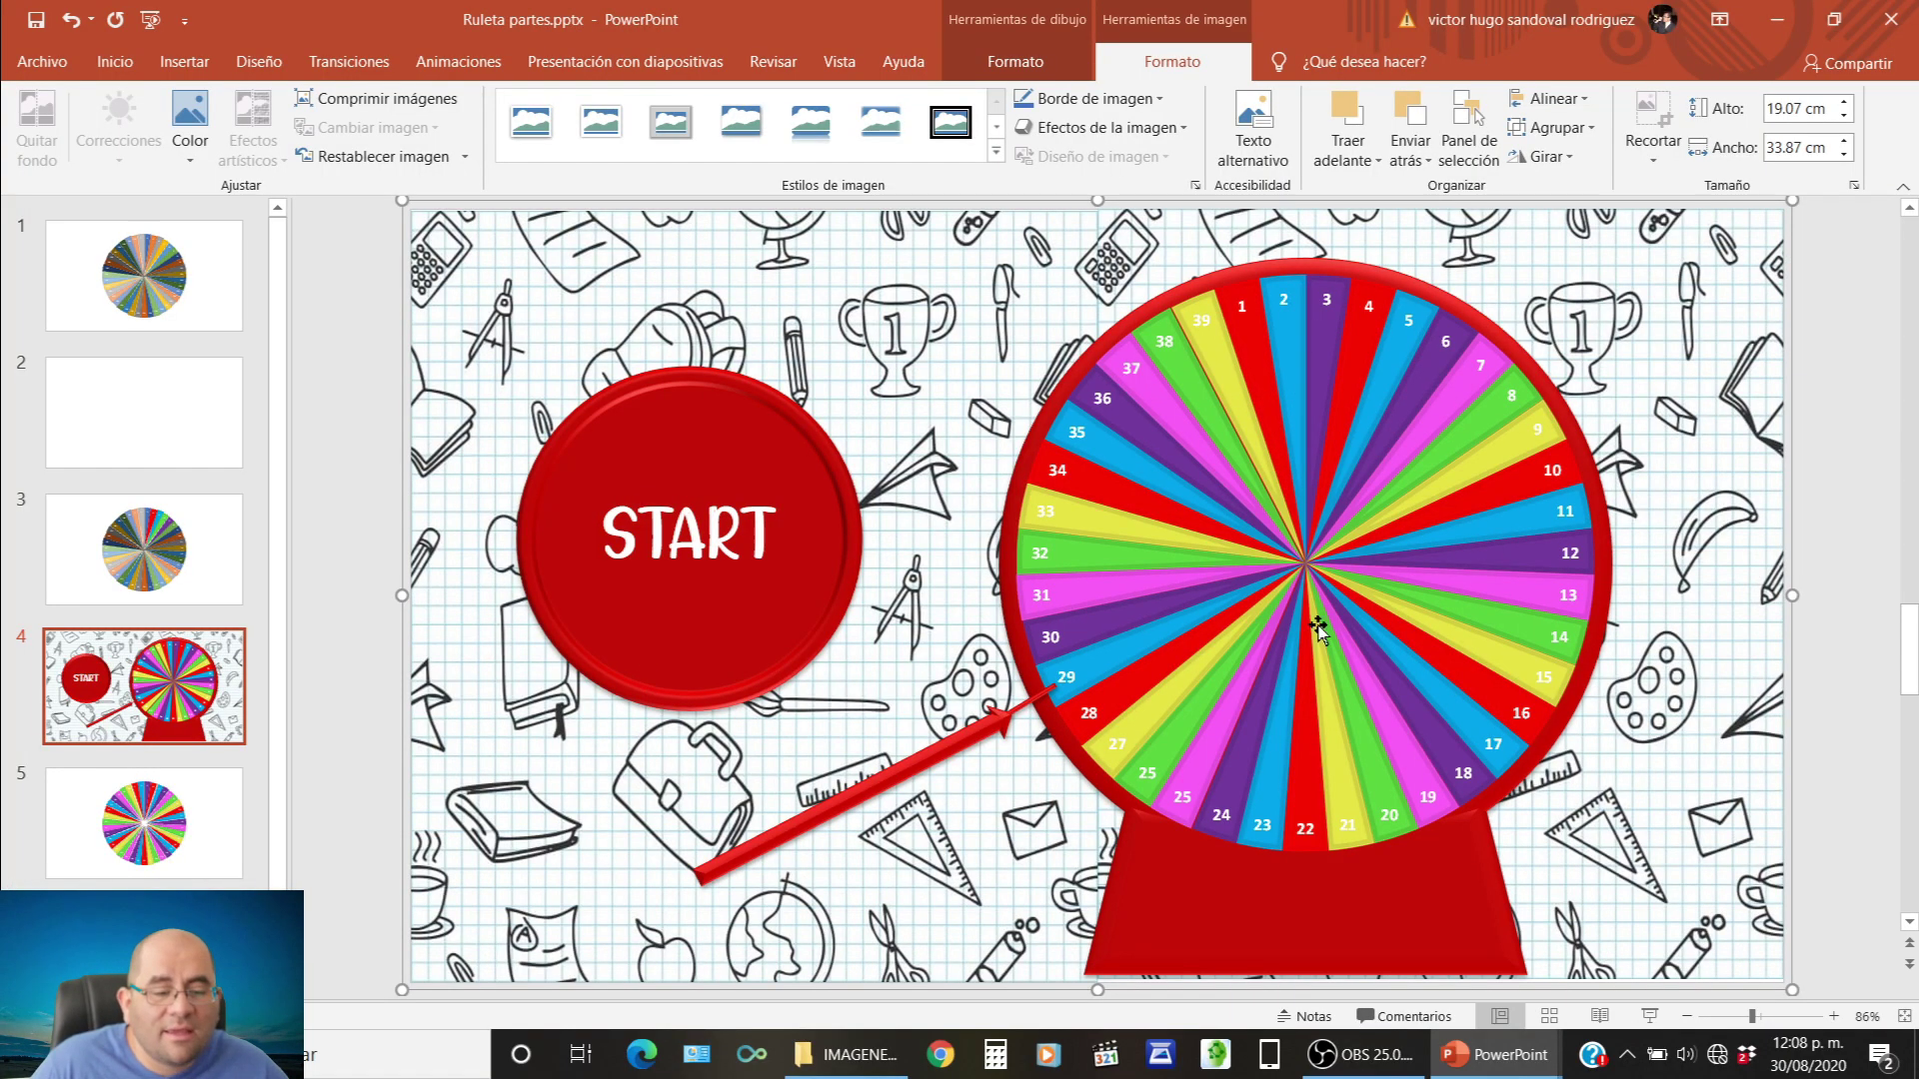